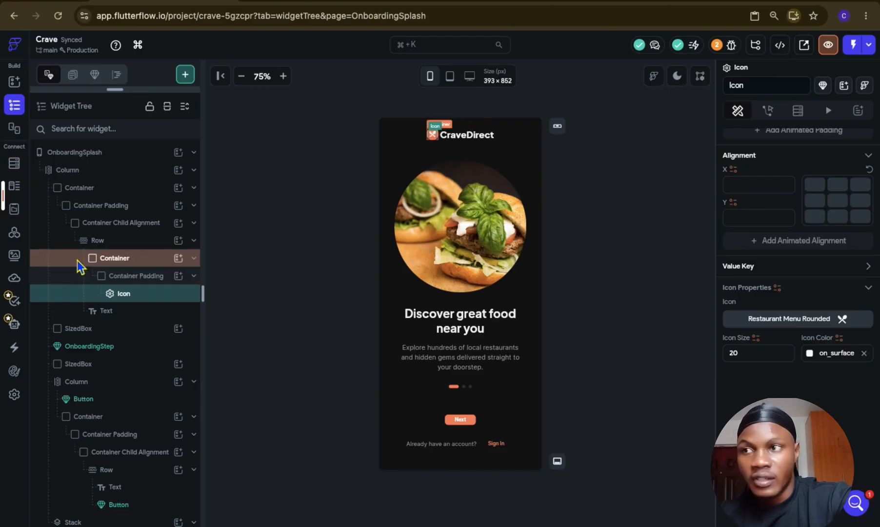
# Step: Set a uniform padding of 8 on the icon beside the CraveDirect logo text
pyautogui.click(79, 264)
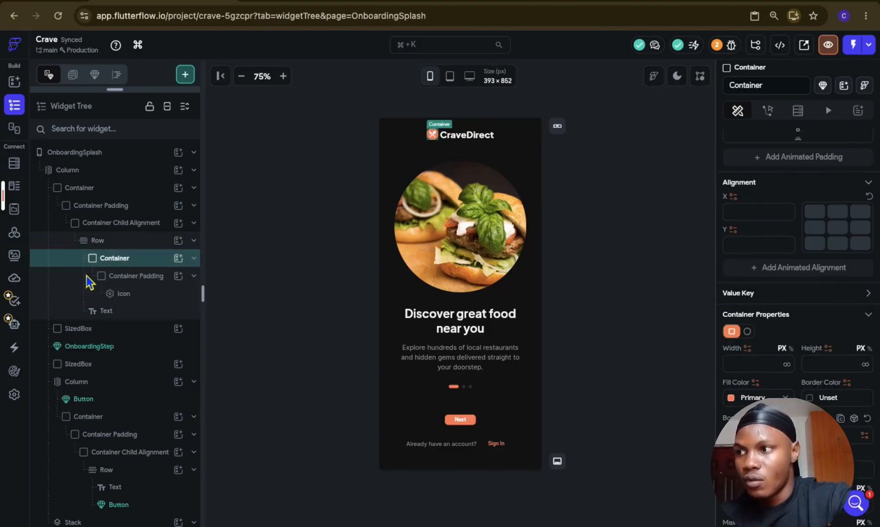
pyautogui.click(88, 279)
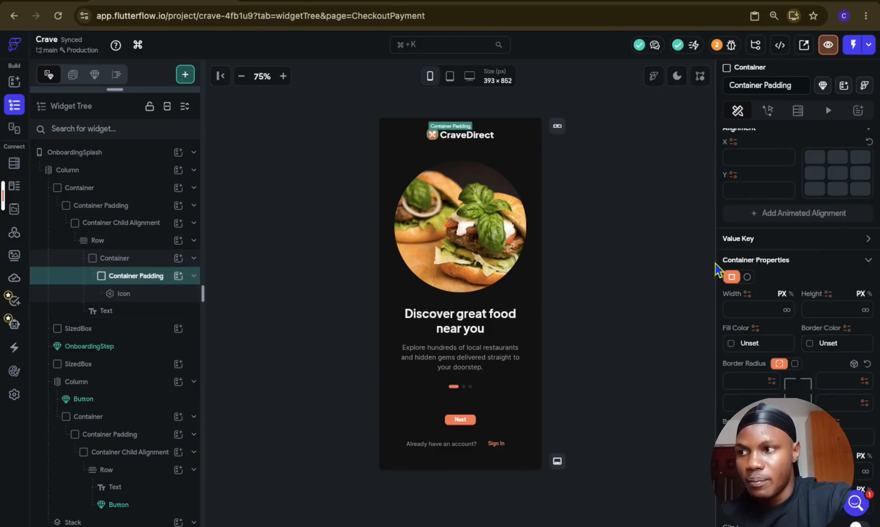
pyautogui.scroll(5, 763, 308)
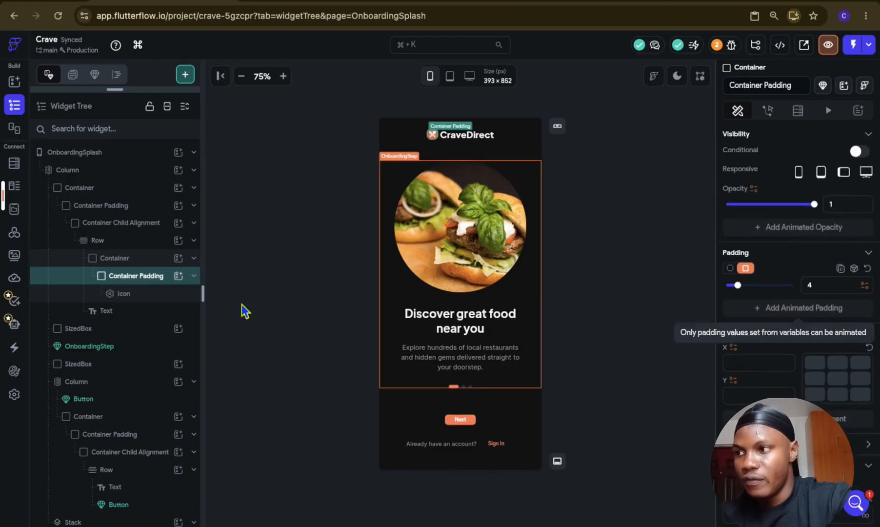
pyautogui.click(106, 295)
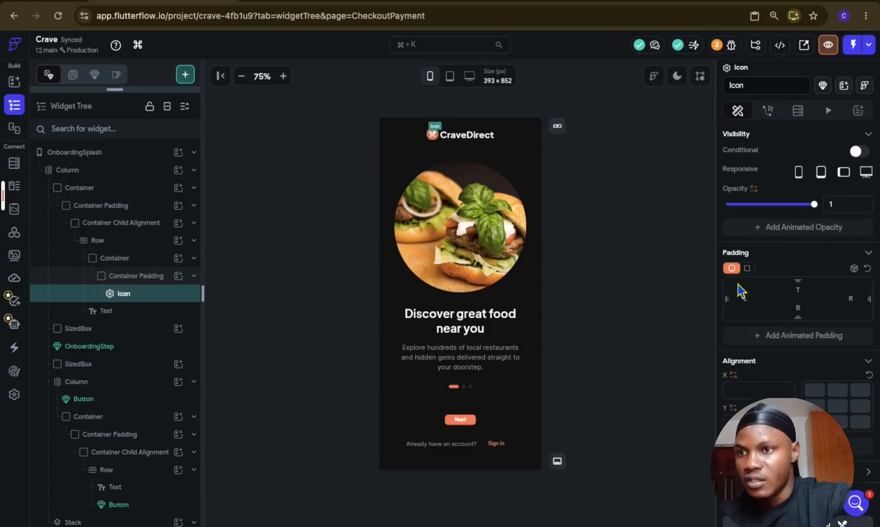
pyautogui.click(747, 269)
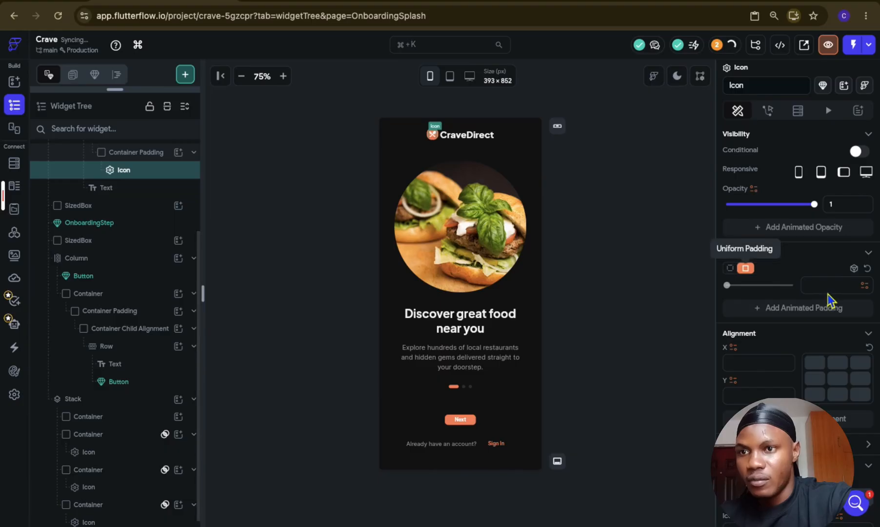
pyautogui.write('8')
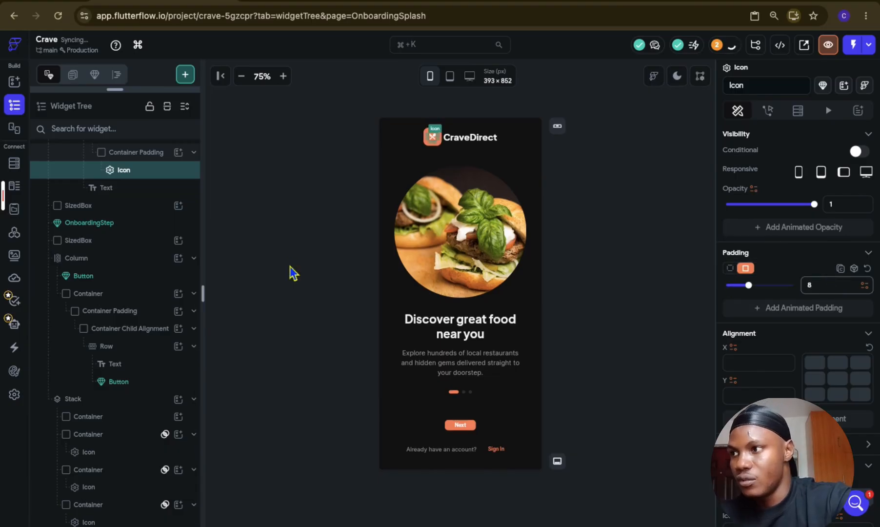
# Step: Move the logo icon directly into its outer Container, replacing the Container Padding widget there
pyautogui.scroll(1, 81, 224)
pyautogui.moveTo(94, 217); pyautogui.dragTo(79, 186)
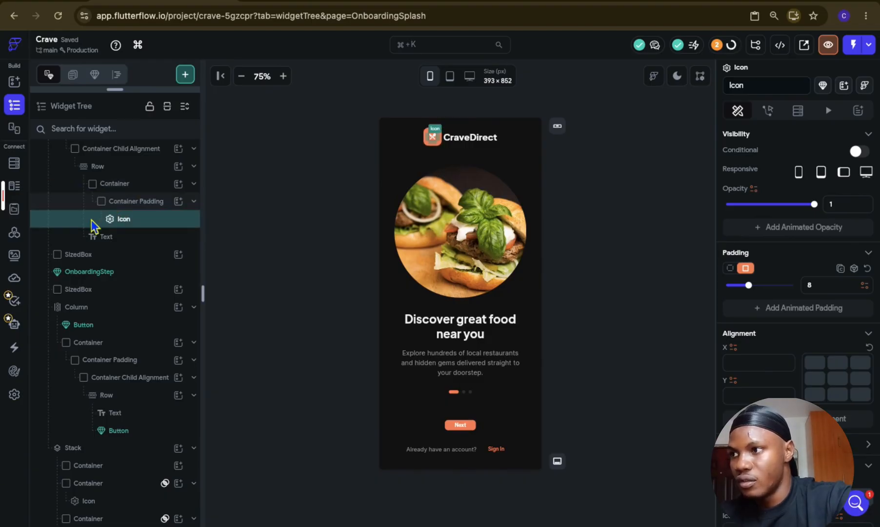
pyautogui.moveTo(93, 216); pyautogui.dragTo(87, 186)
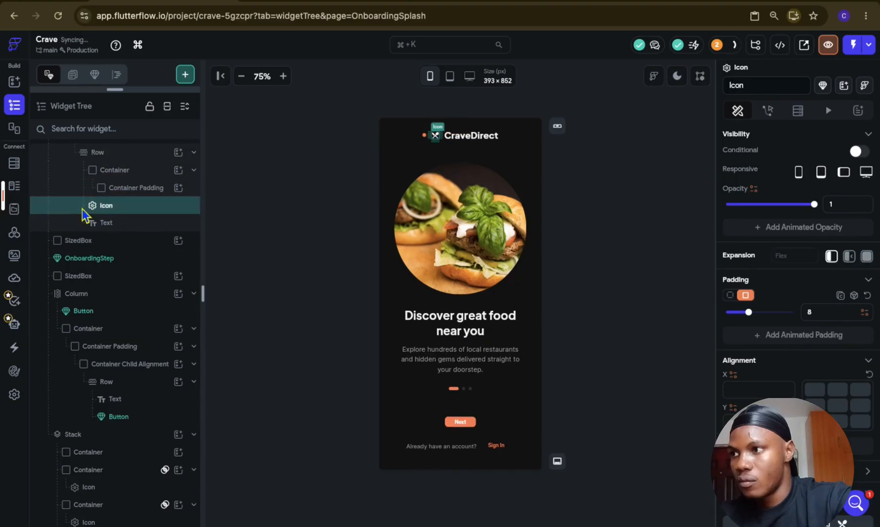
pyautogui.moveTo(81, 175); pyautogui.dragTo(81, 175)
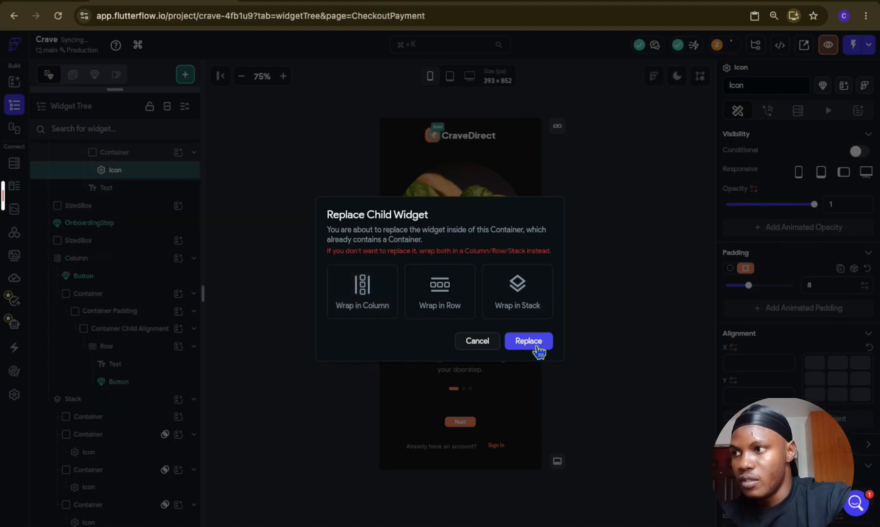
pyautogui.click(537, 346)
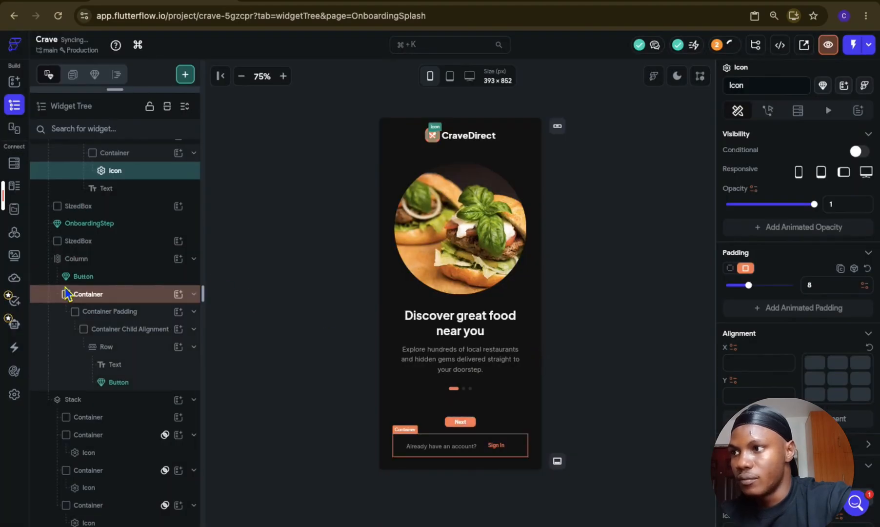
# Step: Set the items spacing of the row holding the logo icon and CraveDirect text to 12
pyautogui.scroll(3, 64, 287)
pyautogui.click(79, 227)
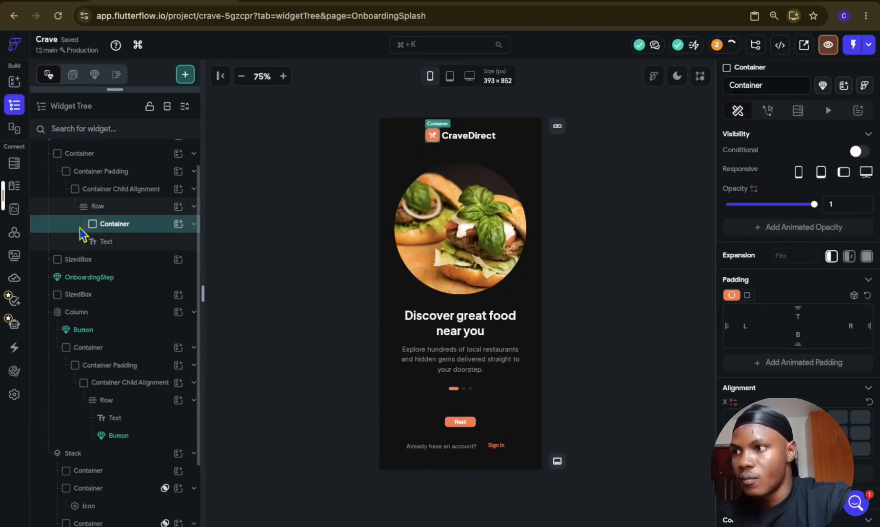
pyautogui.click(80, 244)
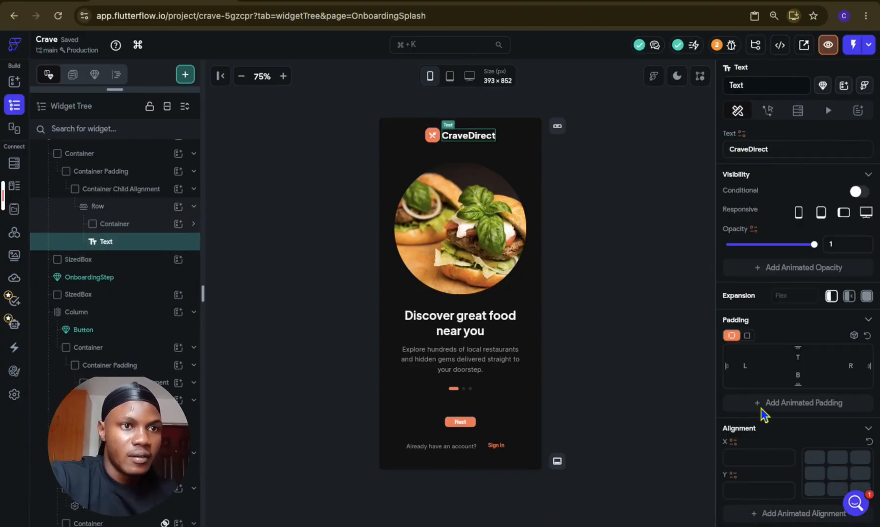
pyautogui.scroll(-4, 817, 419)
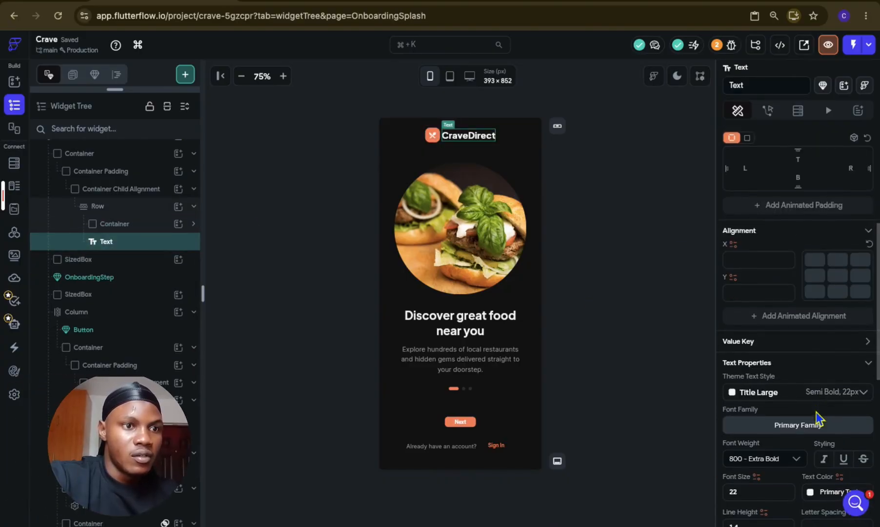
pyautogui.click(84, 206)
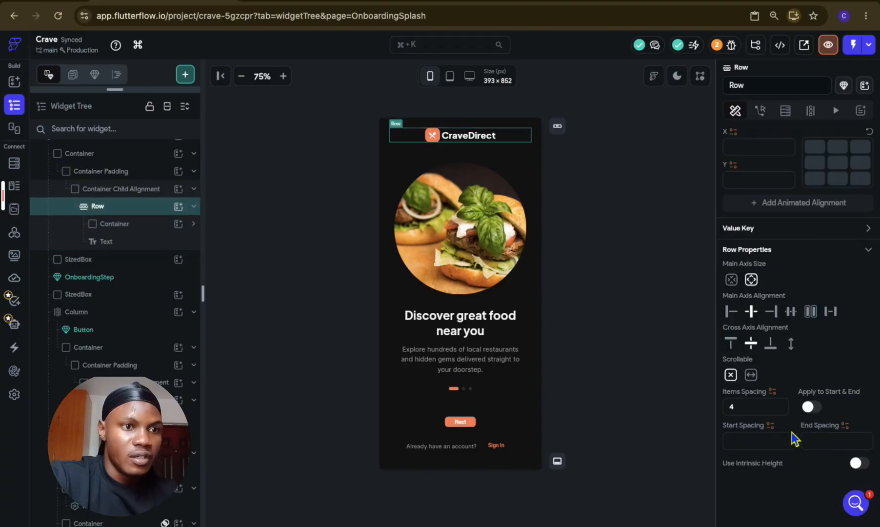
pyautogui.press('BackSpace')
pyautogui.write('8')
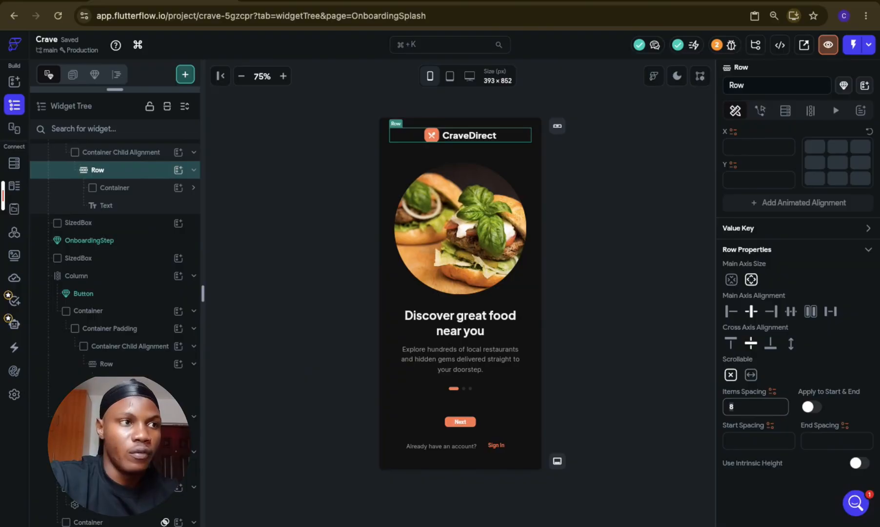
pyautogui.press('BackSpace')
pyautogui.write('12')
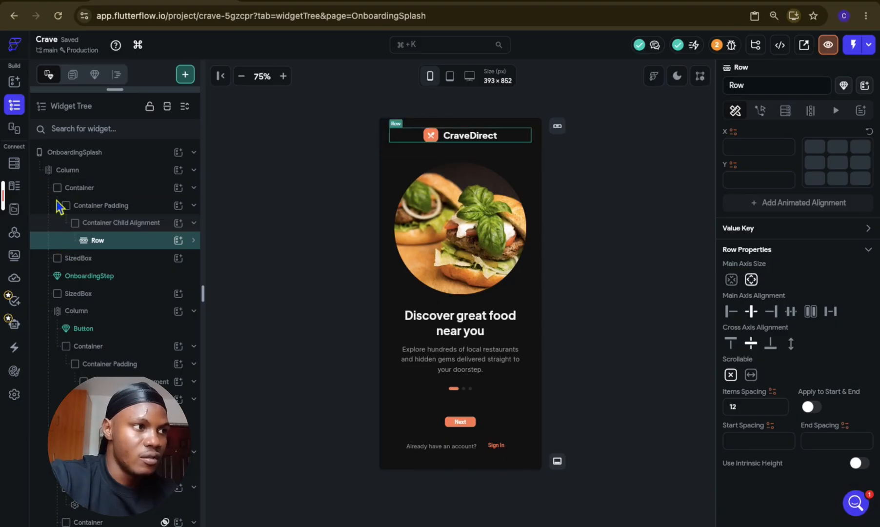
# Step: Move the logo row out of its nested containers to the start of the main Column and set its top padding to 24
pyautogui.moveTo(51, 182); pyautogui.dragTo(49, 178)
pyautogui.scroll(5, 780, 351)
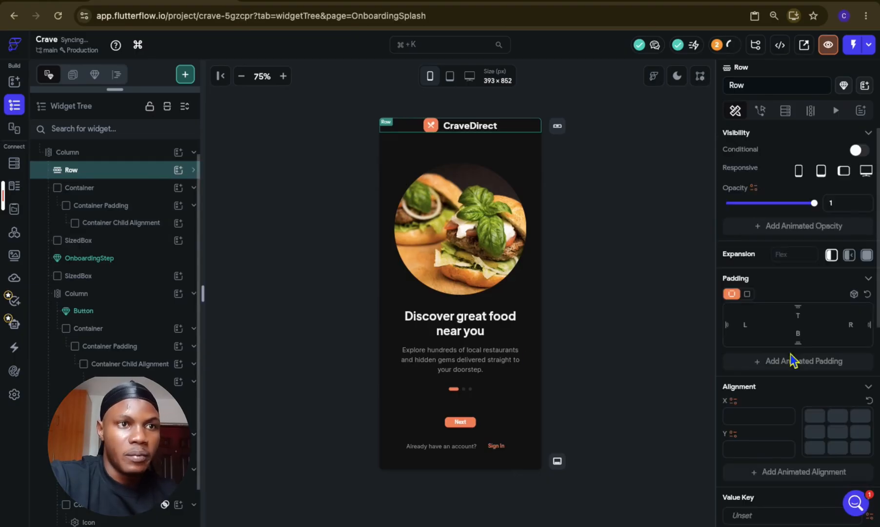
pyautogui.click(803, 316)
pyautogui.write('24')
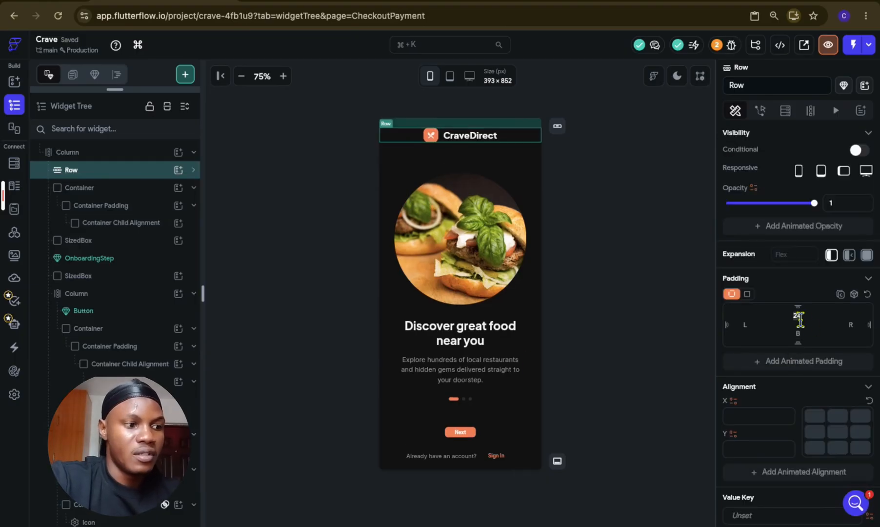
# Step: Delete the emptied Container below the logo row and collapse the nested Column and Stack in the widget tree
pyautogui.click(133, 190)
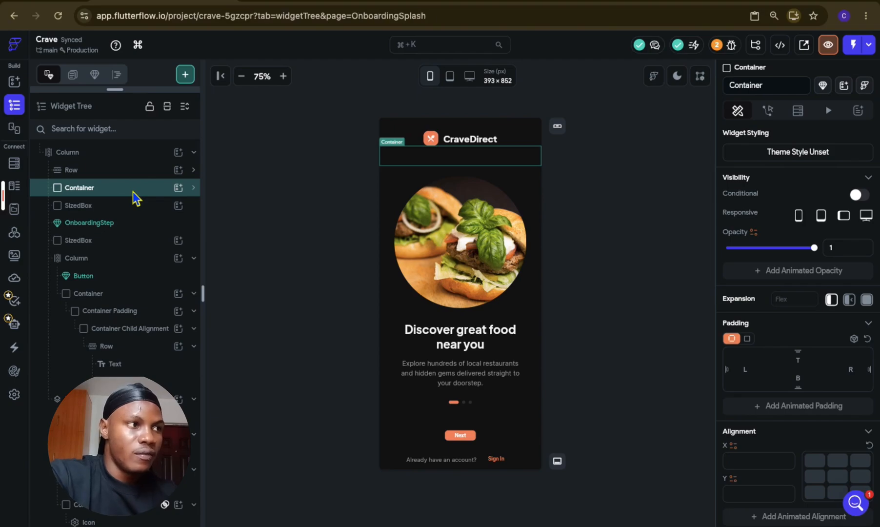
pyautogui.press('Delete')
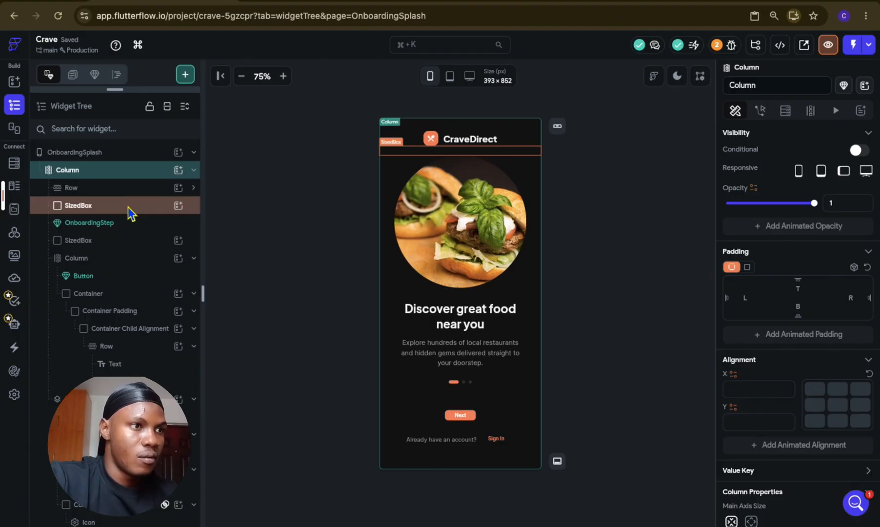
pyautogui.click(128, 207)
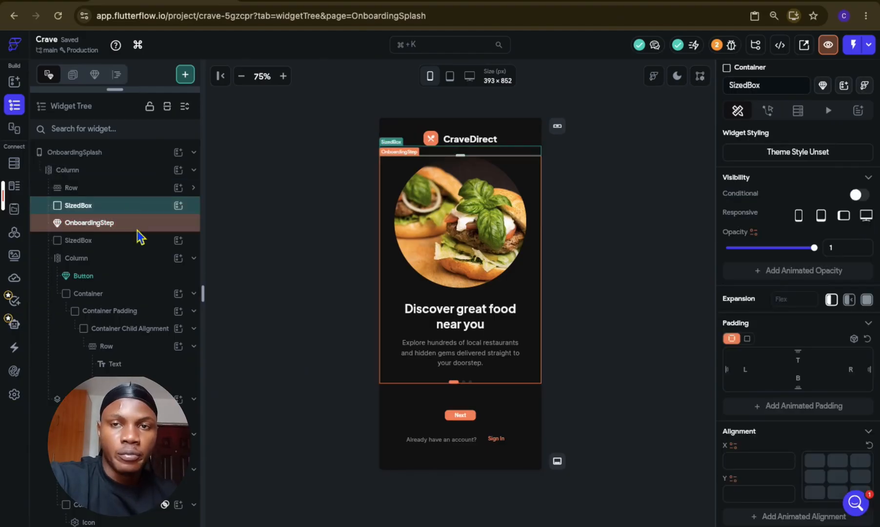
pyautogui.click(136, 226)
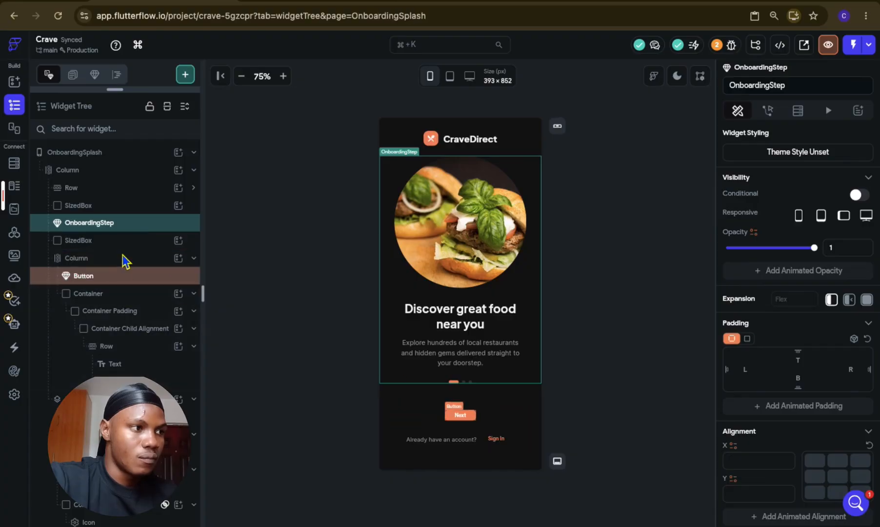
pyautogui.click(130, 296)
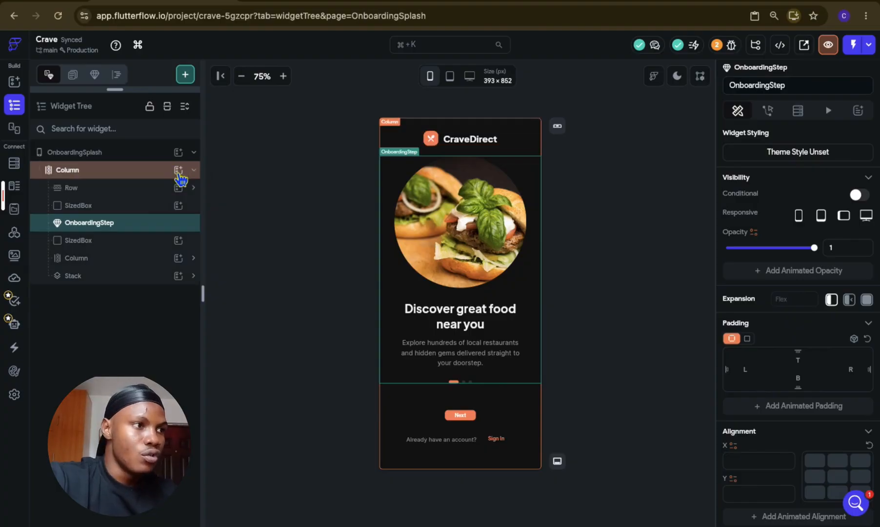
# Step: Add a Carousel widget to the main Column of the OnboardingSplash page
pyautogui.click(179, 172)
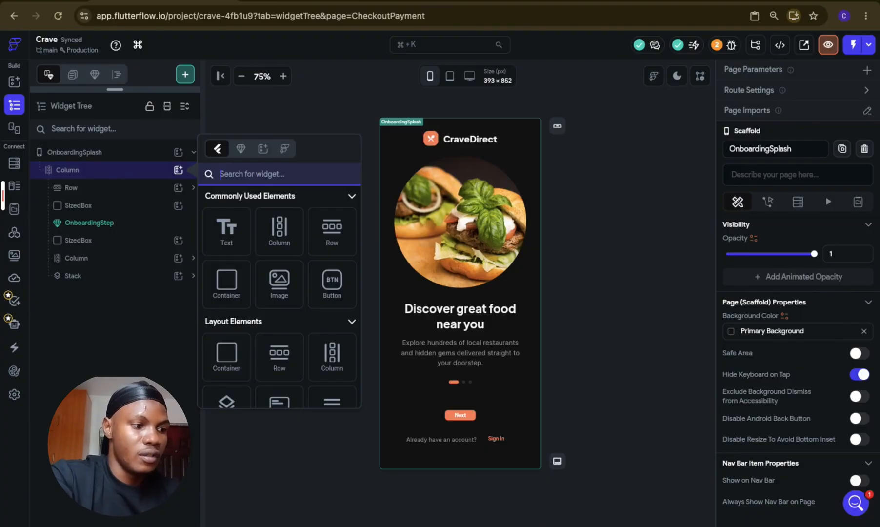
pyautogui.write('caro')
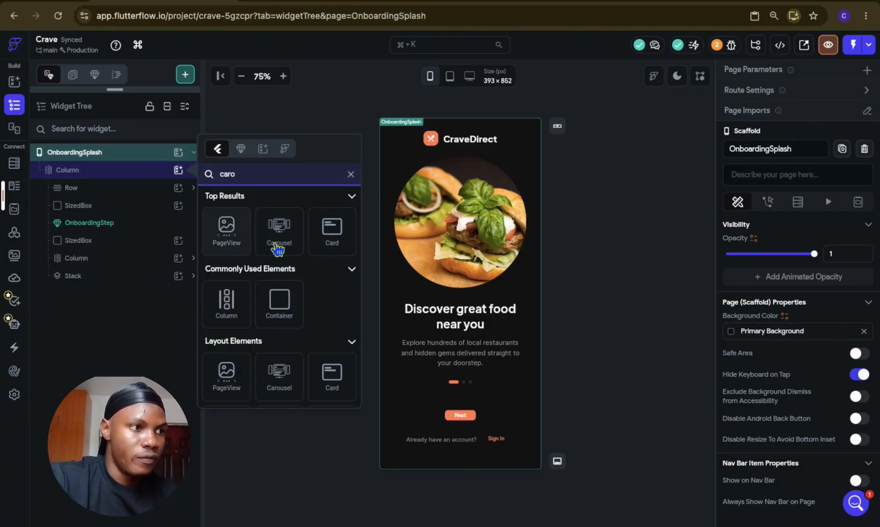
pyautogui.click(277, 248)
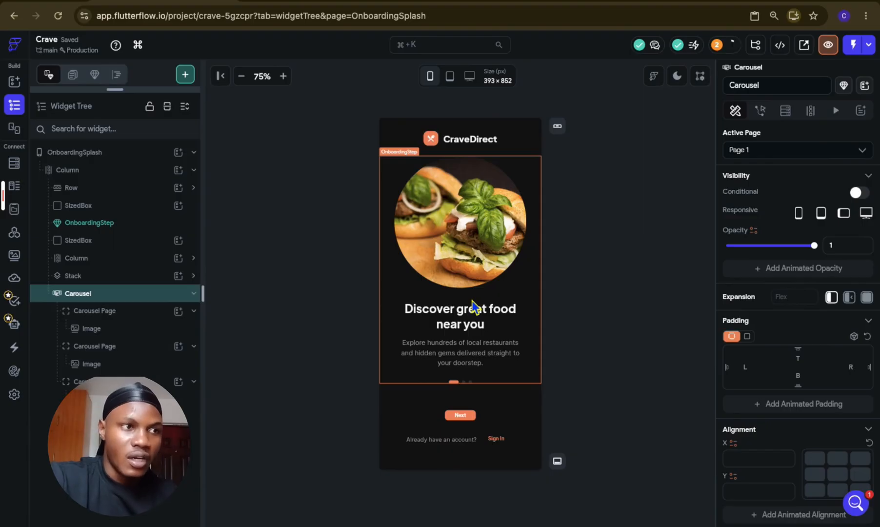
pyautogui.scroll(-2, 472, 300)
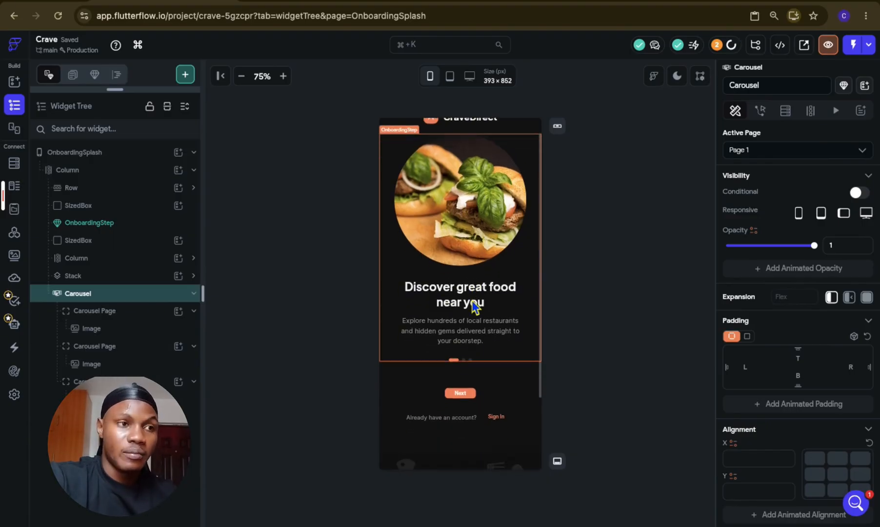
pyautogui.scroll(2, 472, 301)
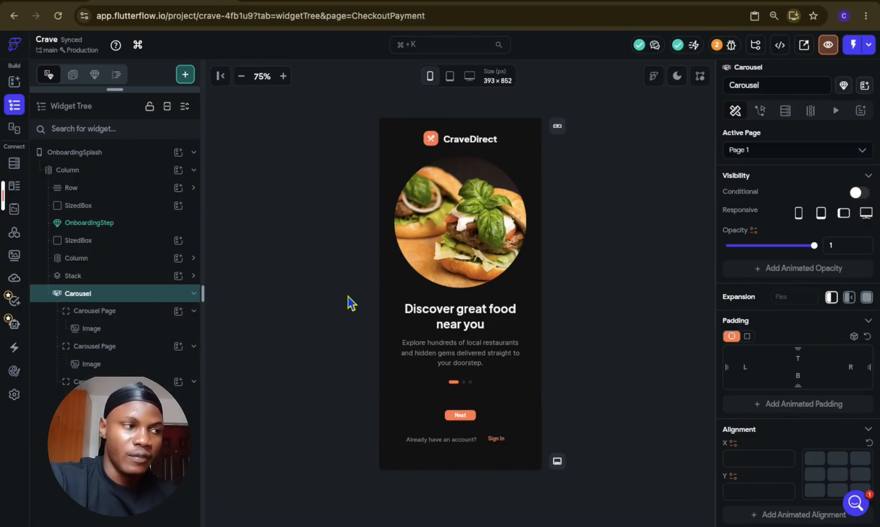
# Step: Copy the root Column inside the OnboardingStep component and return to the OnboardingSplash page
pyautogui.click(127, 225)
pyautogui.doubleClick(398, 239)
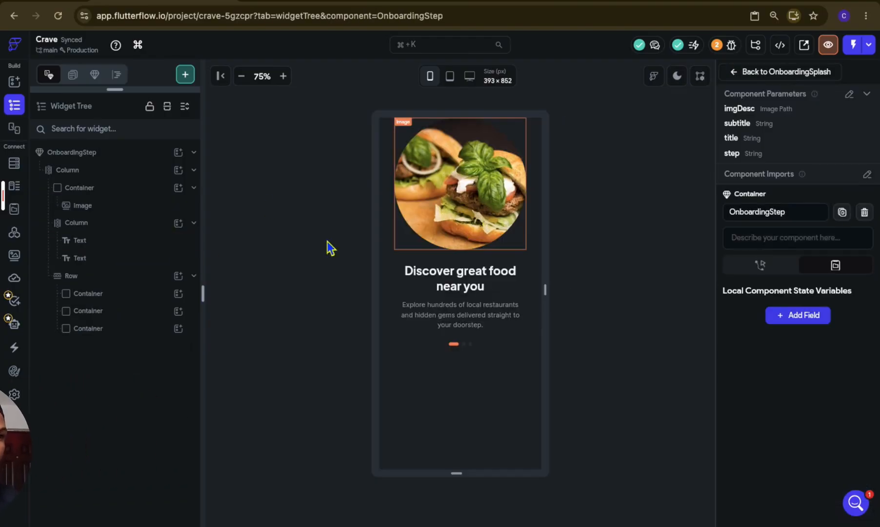
pyautogui.click(125, 182)
pyautogui.press('super+c')
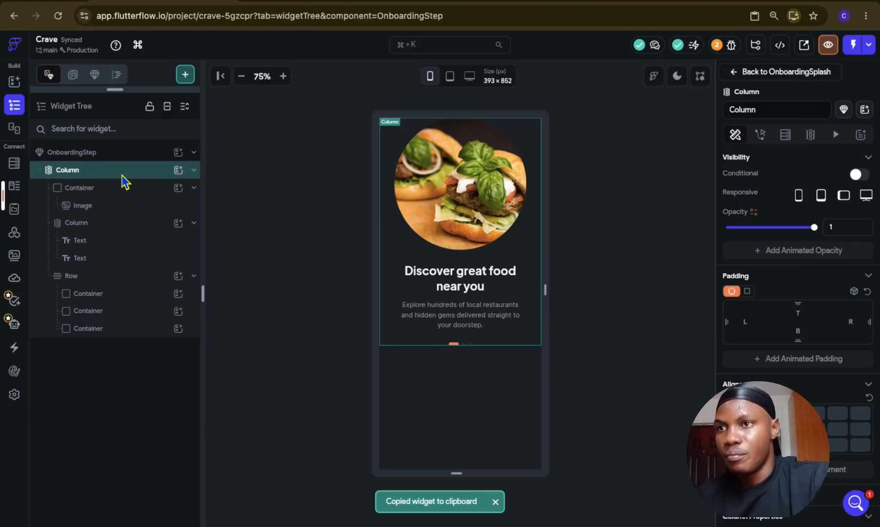
pyautogui.click(734, 72)
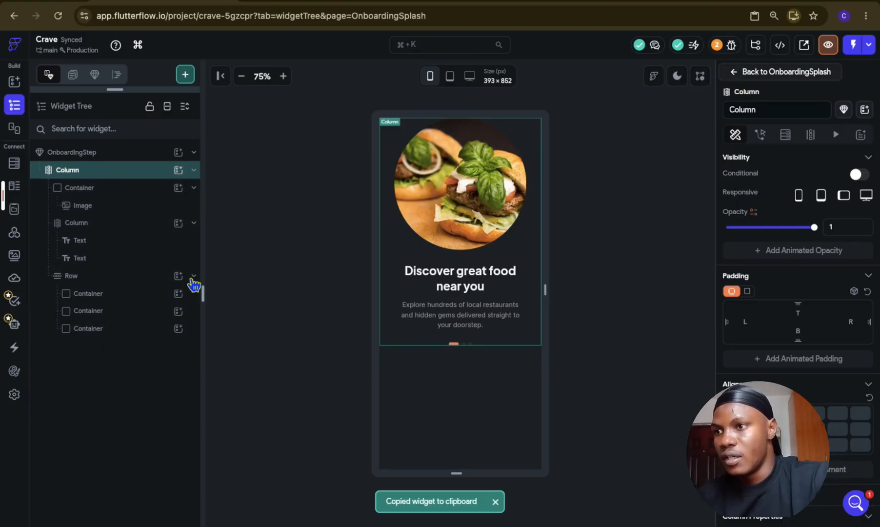
# Step: Paste the copied Column into the first Carousel Page in place of its image, collapse that page, and select the Carousel
pyautogui.click(128, 325)
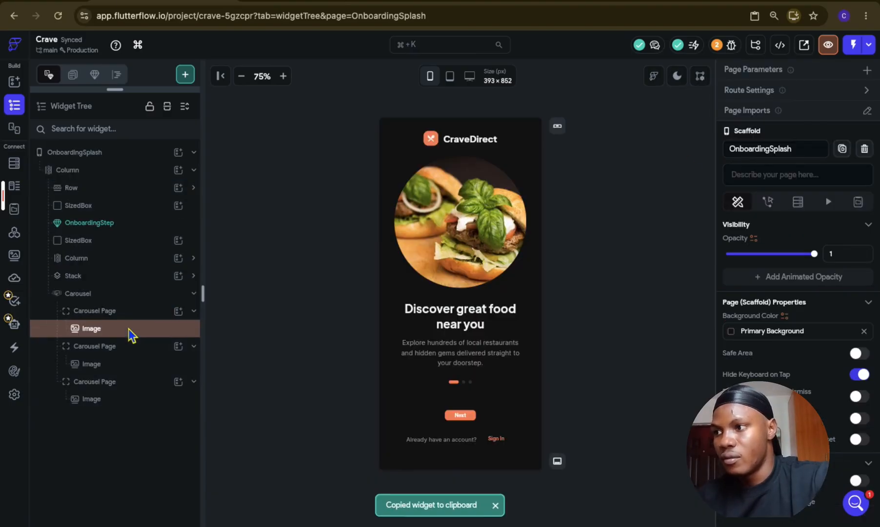
pyautogui.click(134, 316)
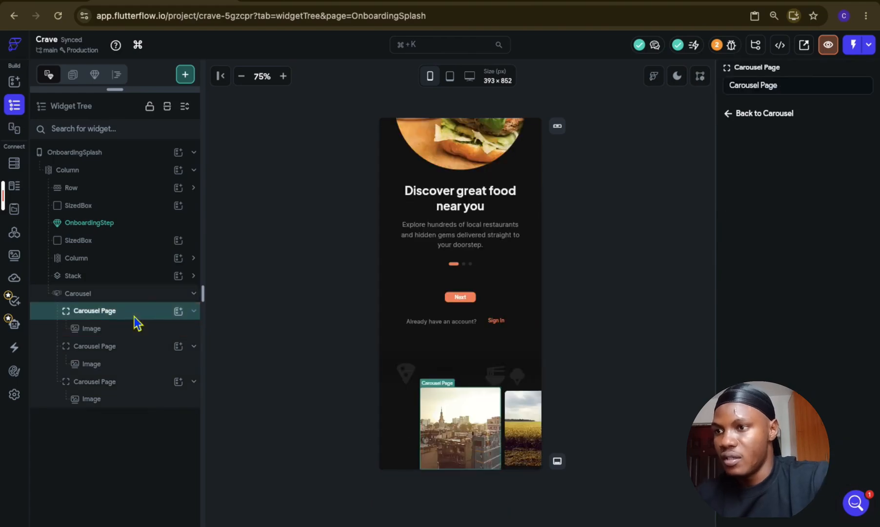
pyautogui.press('super+v')
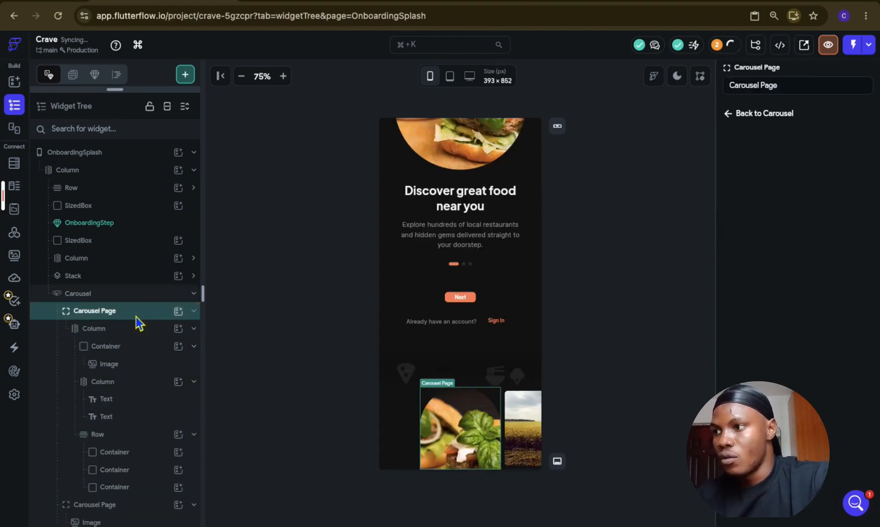
pyautogui.click(135, 317)
pyautogui.click(129, 295)
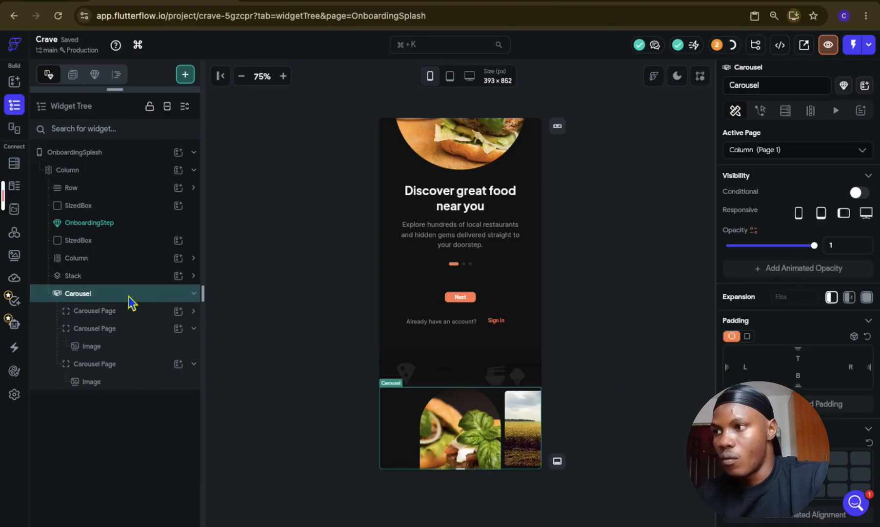
# Step: Move the Carousel directly below the OnboardingStep component and size it to a height of 600 with a viewport fraction of 0.8
pyautogui.click(129, 296)
pyautogui.moveTo(129, 296); pyautogui.dragTo(114, 233)
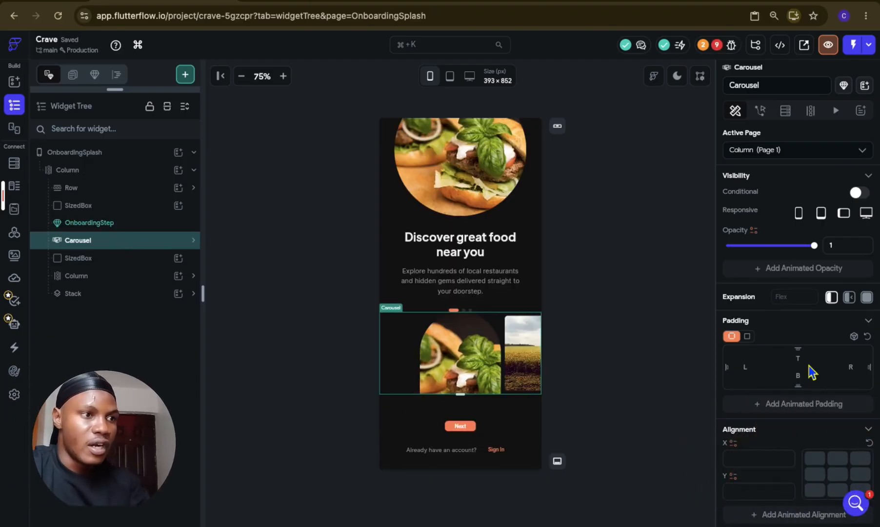
pyautogui.scroll(-2, 810, 369)
pyautogui.scroll(-5, 811, 372)
pyautogui.click(810, 301)
pyautogui.press('BackSpace')
pyautogui.write('400')
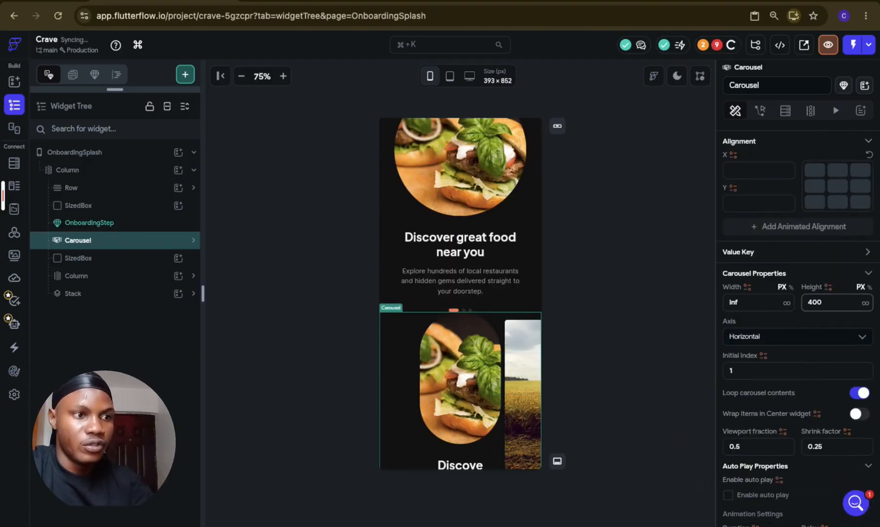
pyautogui.scroll(-3, 440, 373)
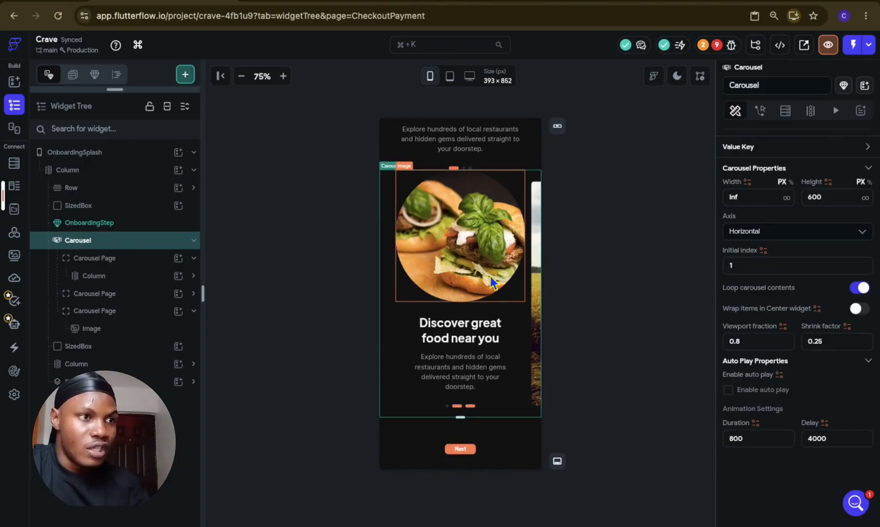
# Step: Bring up the second Carousel Page on the canvas and set the Carousel's viewport fraction to 1
pyautogui.click(142, 256)
pyautogui.click(139, 279)
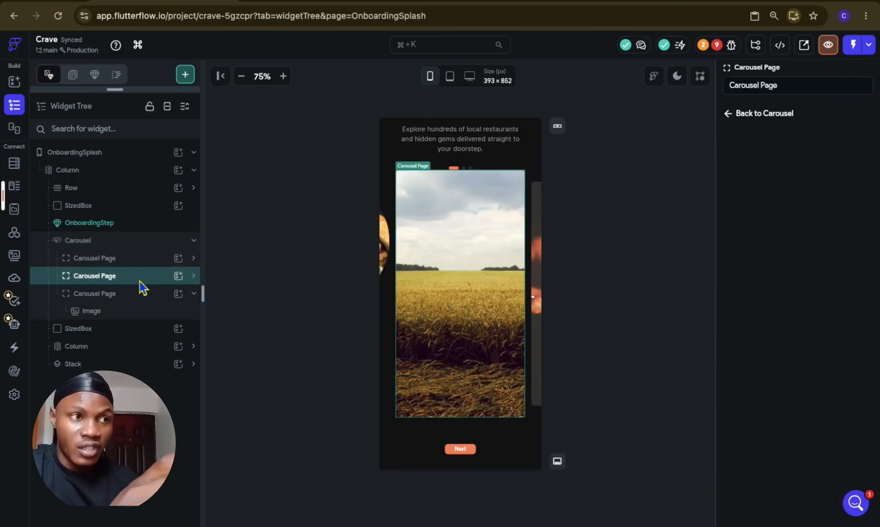
pyautogui.click(132, 238)
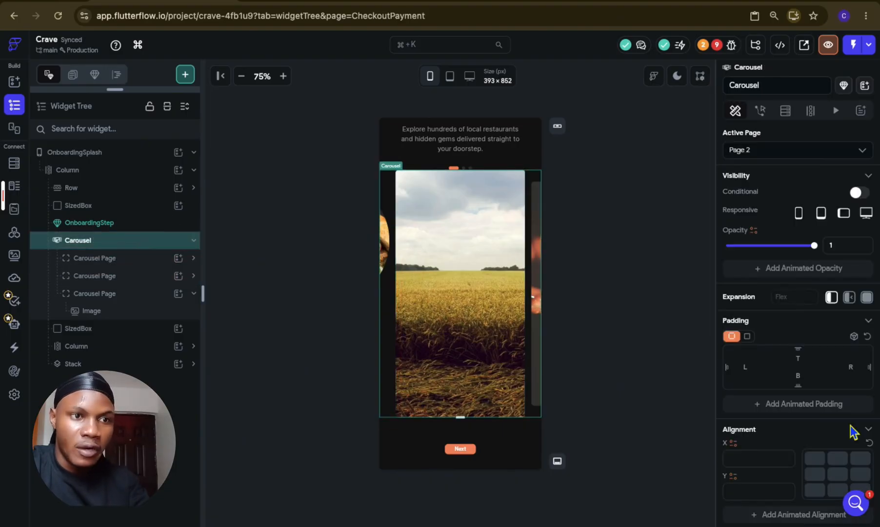
pyautogui.scroll(-5, 759, 414)
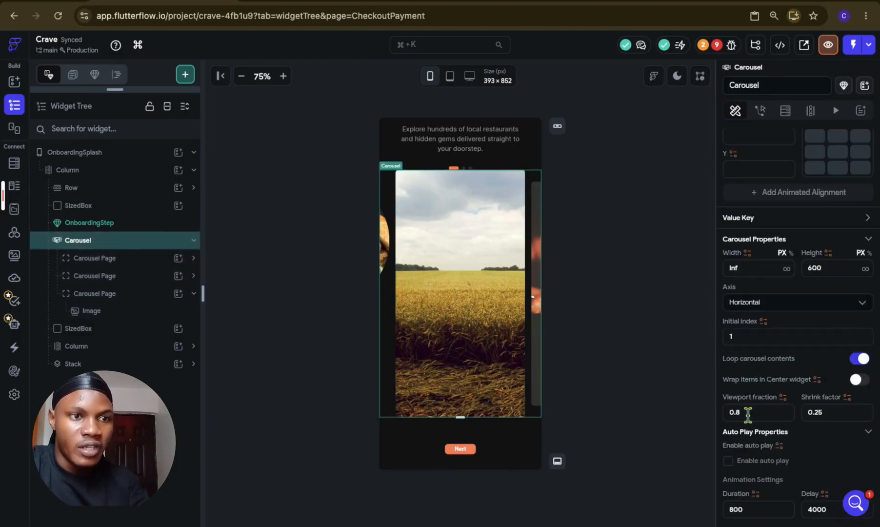
pyautogui.click(753, 412)
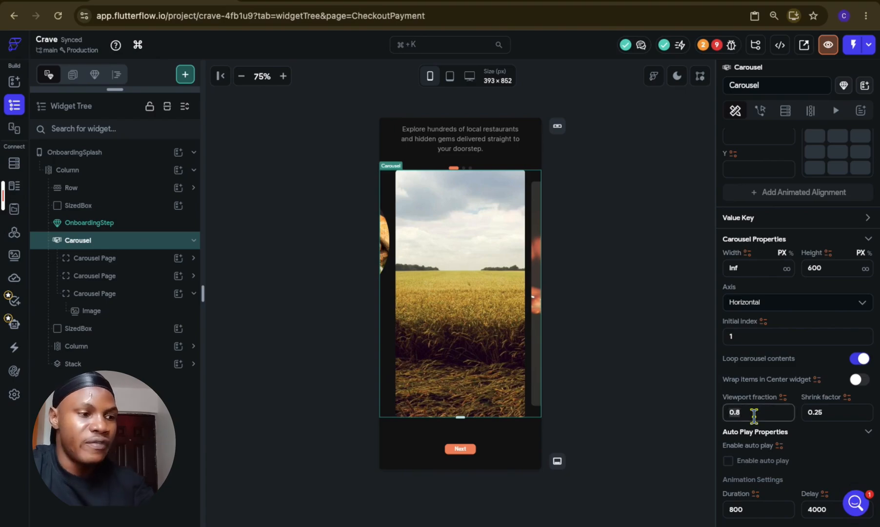
pyautogui.press('BackSpace')
pyautogui.press('BackSpace')
pyautogui.press('BackSpace')
pyautogui.write('1')
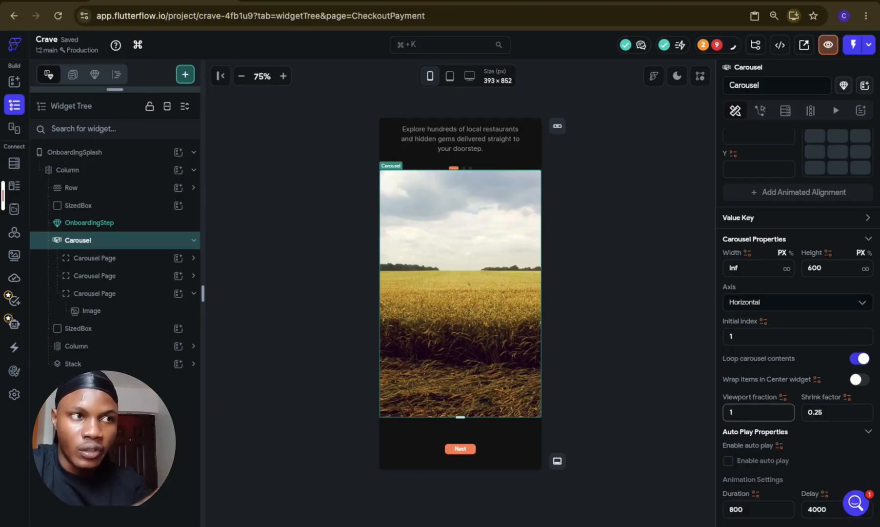
# Step: Examine the first Carousel Page on the canvas and expand its nested Column to inspect the Container and Image inside
pyautogui.click(136, 260)
pyautogui.scroll(2, 506, 324)
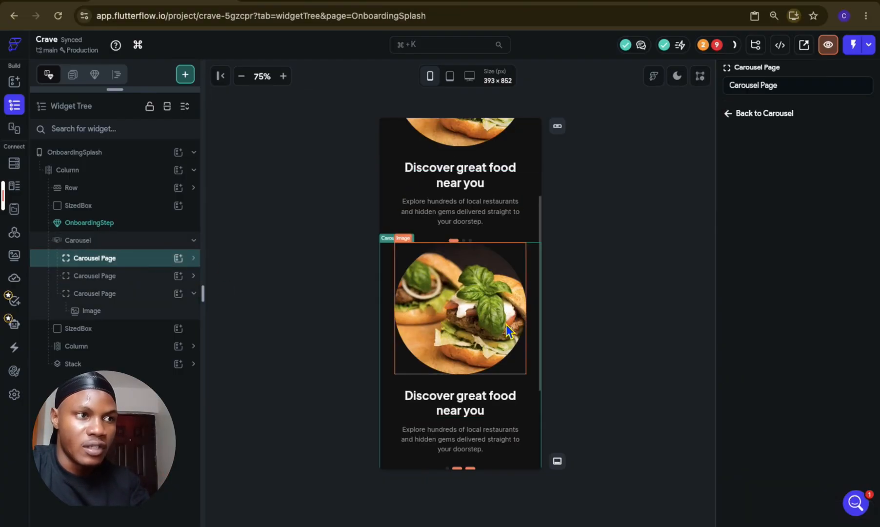
pyautogui.scroll(-2, 506, 324)
pyautogui.scroll(3, 506, 324)
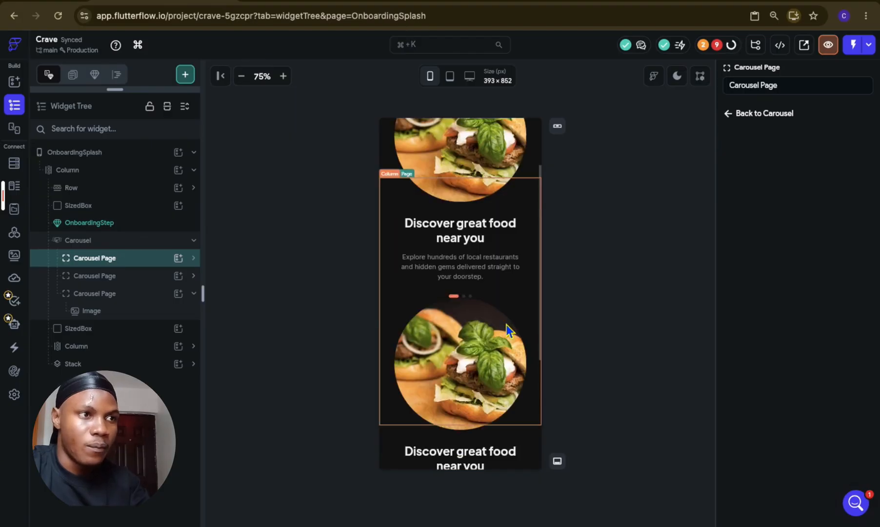
pyautogui.scroll(-3, 505, 325)
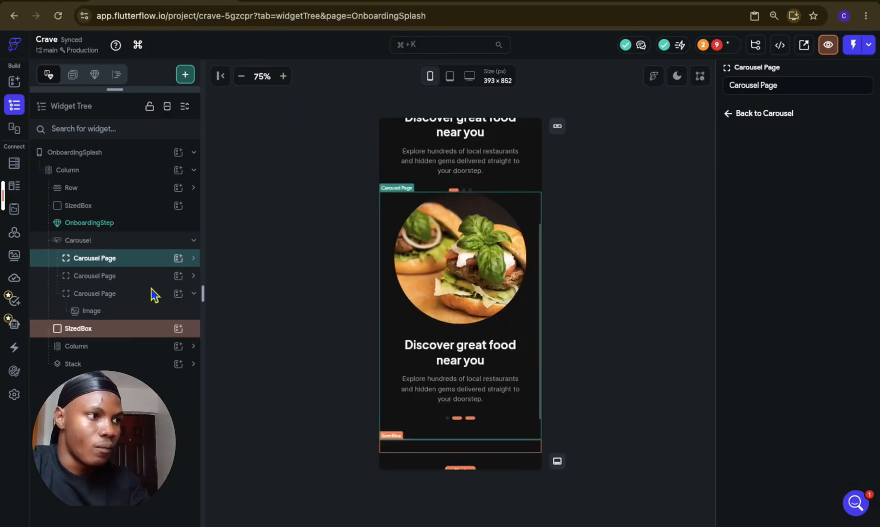
pyautogui.click(135, 258)
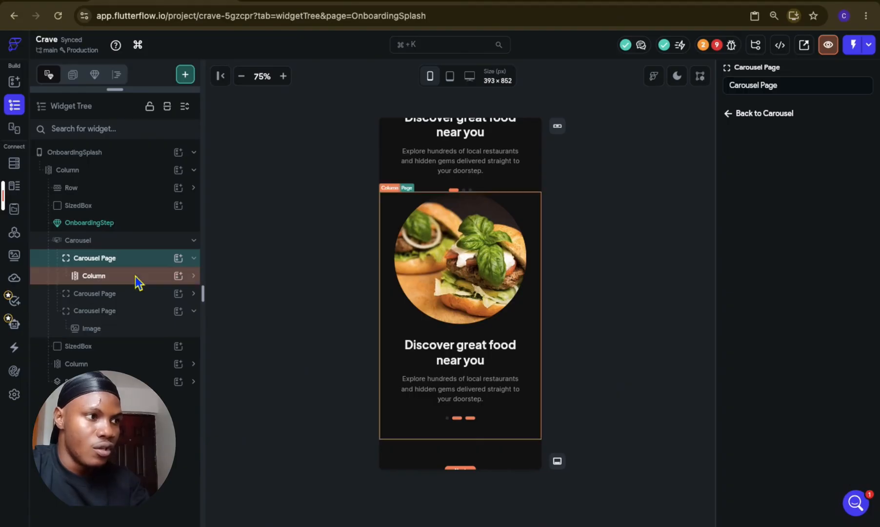
pyautogui.click(136, 276)
pyautogui.click(142, 296)
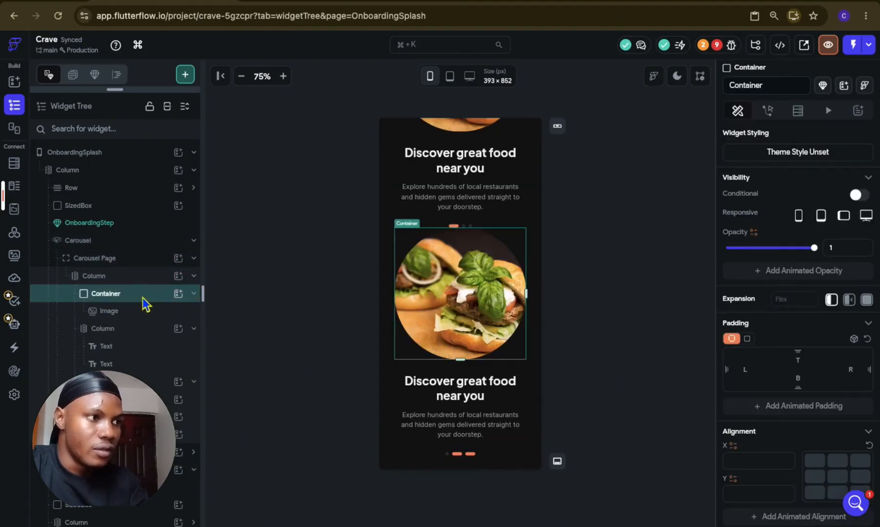
pyautogui.click(141, 310)
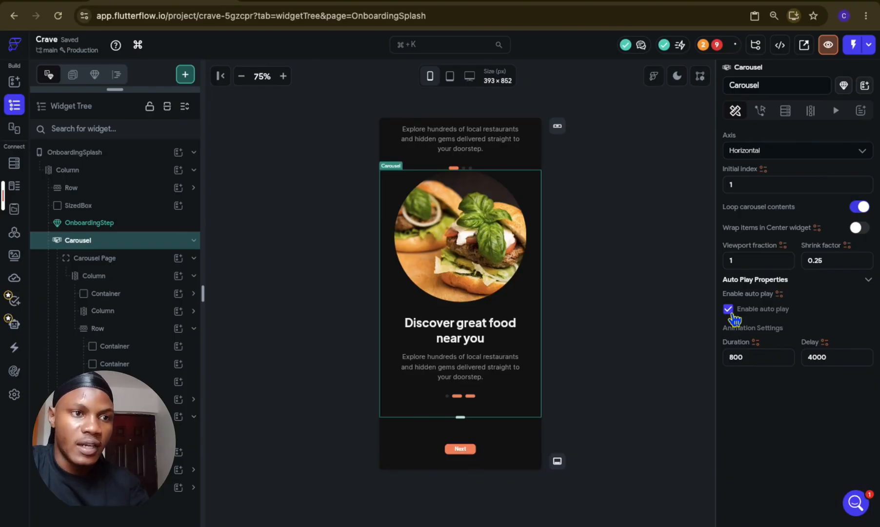
# Step: Enable auto play on the Carousel and set its delay to 2000
pyautogui.click(810, 357)
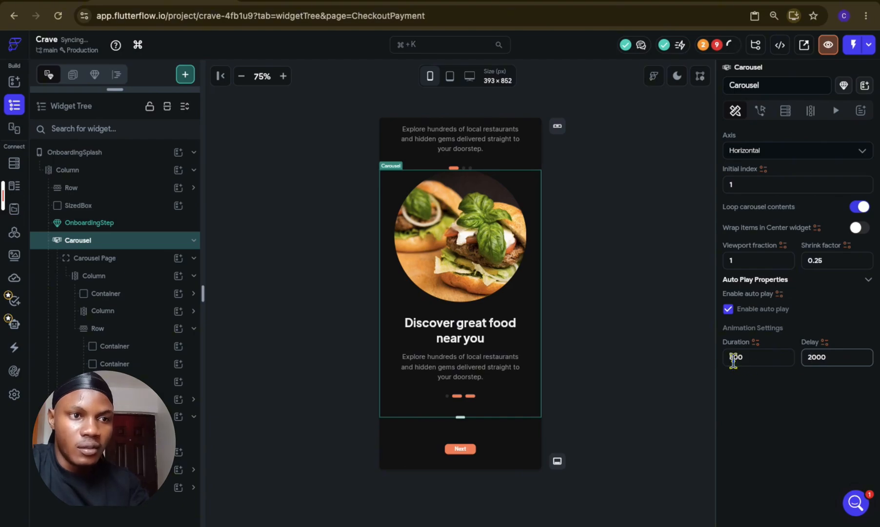
pyautogui.click(630, 368)
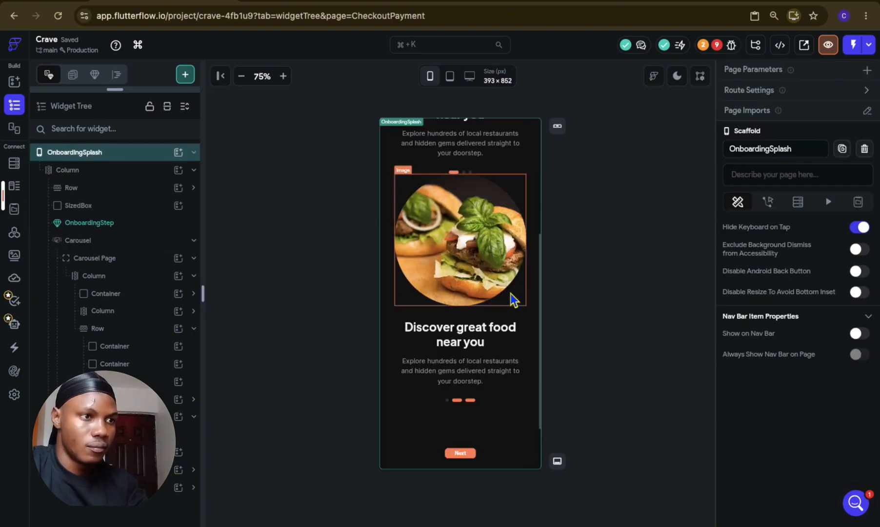
# Step: Remove the conditional values from the width and fill color of the first indicator Container in the carousel page's Row
pyautogui.click(152, 334)
pyautogui.click(155, 350)
pyautogui.scroll(-3, 757, 386)
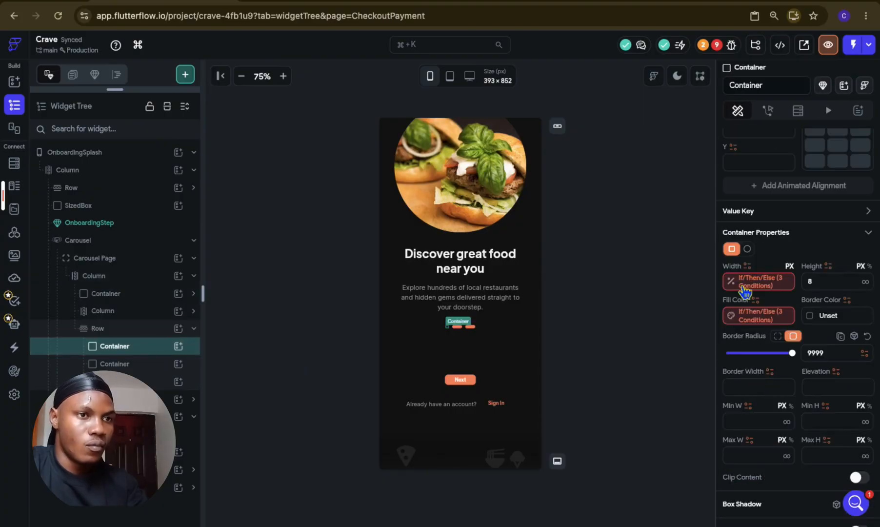
pyautogui.click(768, 293)
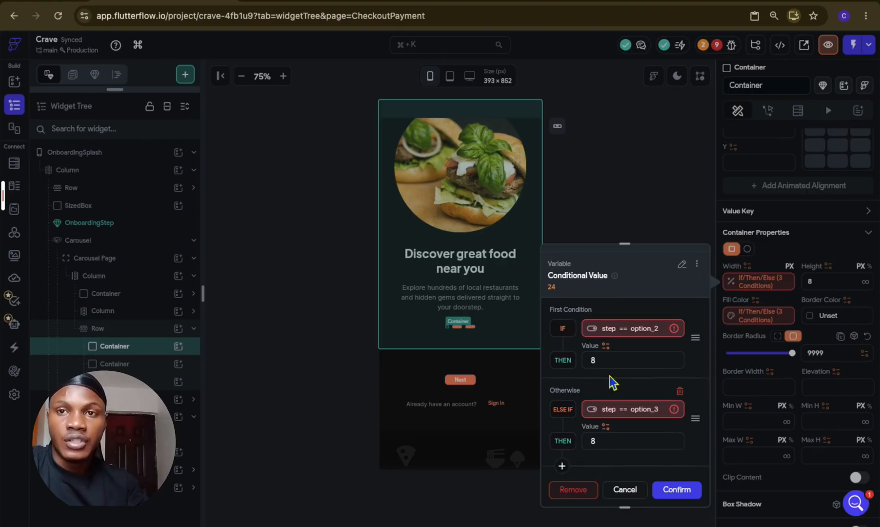
pyautogui.click(580, 491)
pyautogui.click(577, 505)
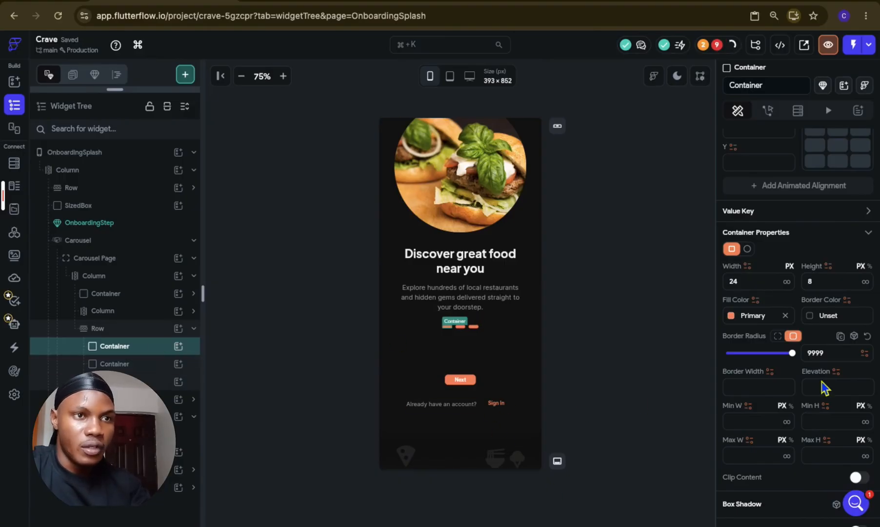
# Step: Wrap the first indicator Container in a ConditionalBuilder
pyautogui.scroll(-7, 822, 387)
pyautogui.rightClick(144, 350)
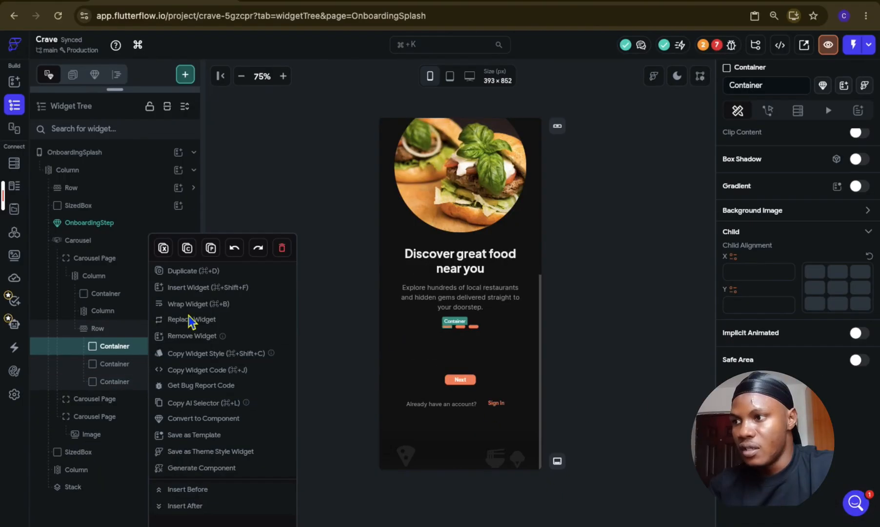
pyautogui.click(195, 304)
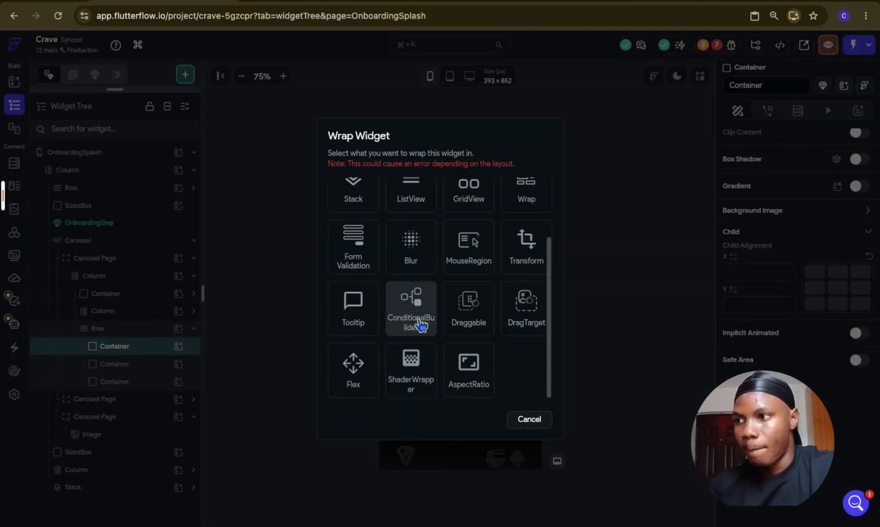
pyautogui.click(421, 326)
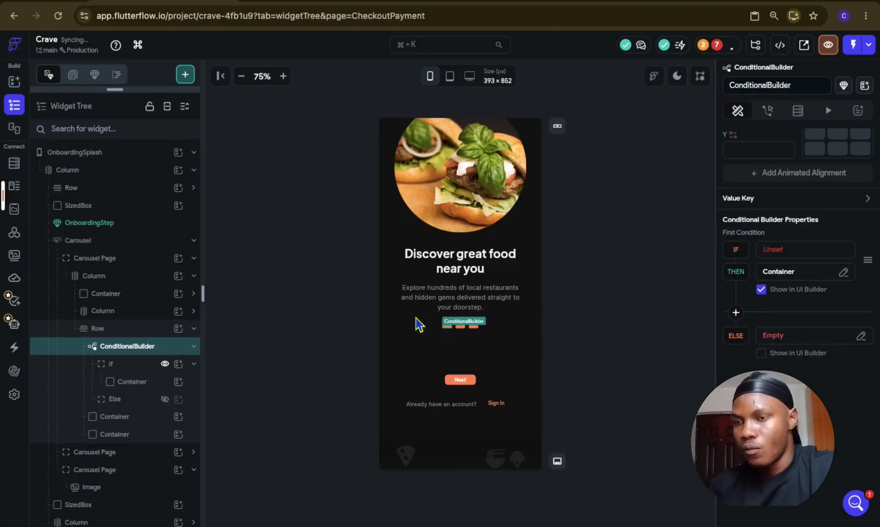
# Step: Copy the Container in the ConditionalBuilder's If branch and paste it into the Else branch, with Else shown on the canvas
pyautogui.click(151, 385)
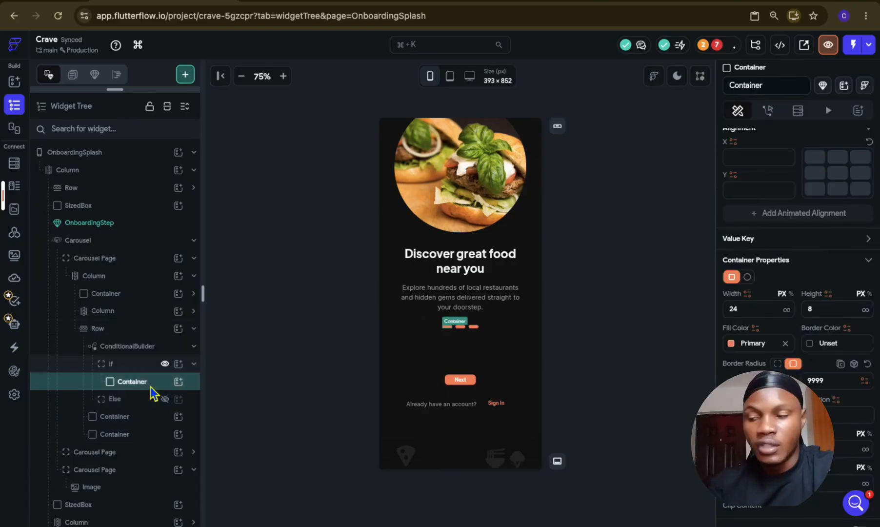
pyautogui.hotkey('ctrl', 'c')
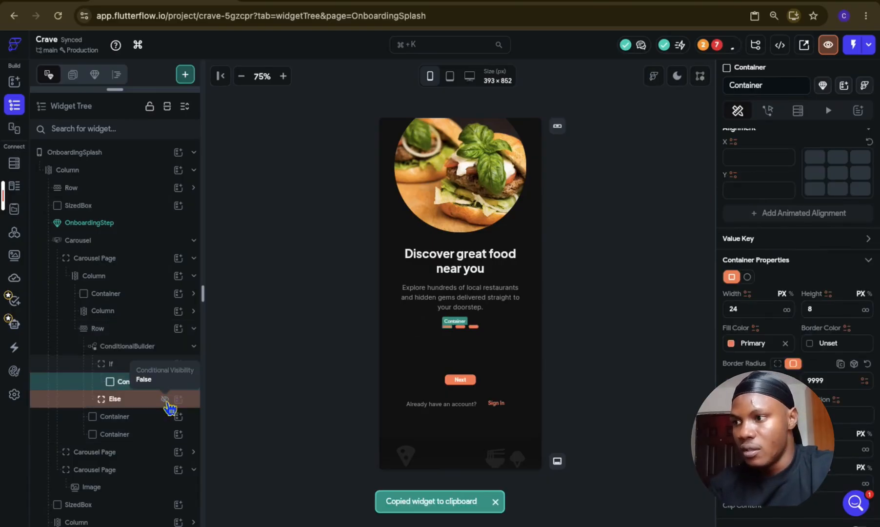
pyautogui.click(165, 400)
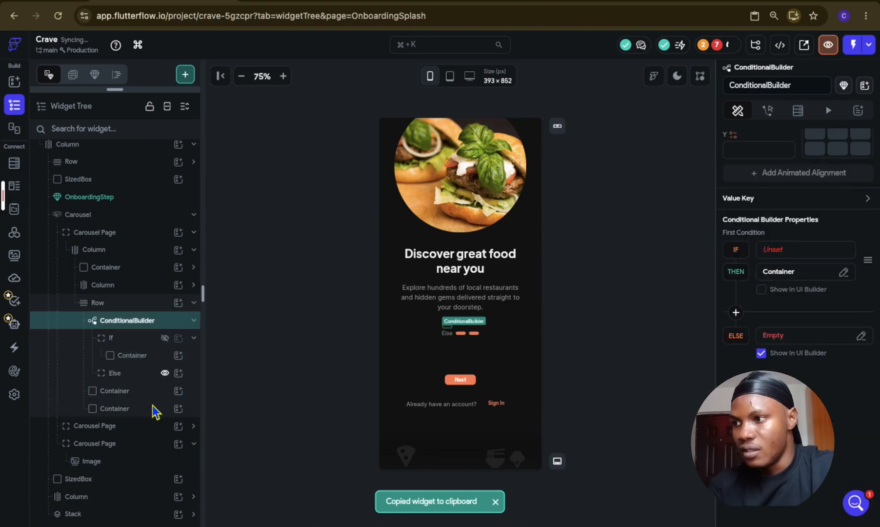
pyautogui.click(146, 376)
pyautogui.hotkey('ctrl', 'v')
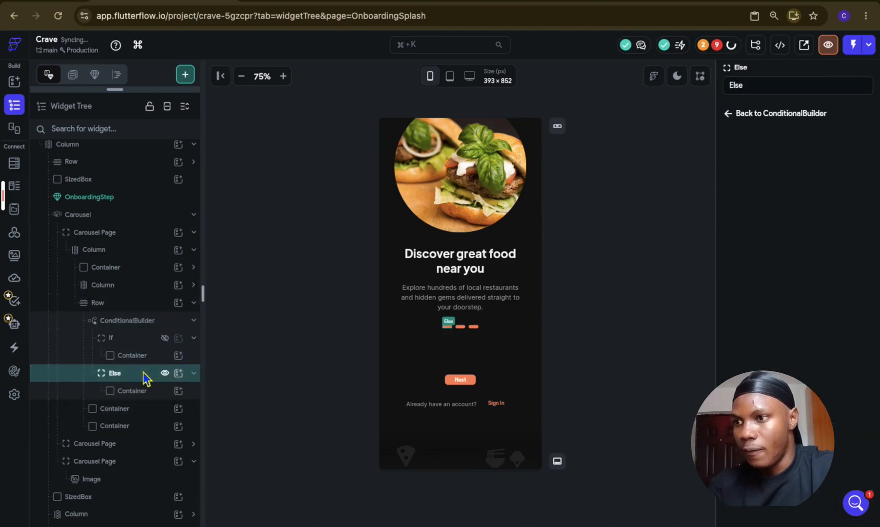
# Step: Try Secondary Text as the fill color of the Else branch's Container, and settle on the Alternate theme color
pyautogui.click(152, 390)
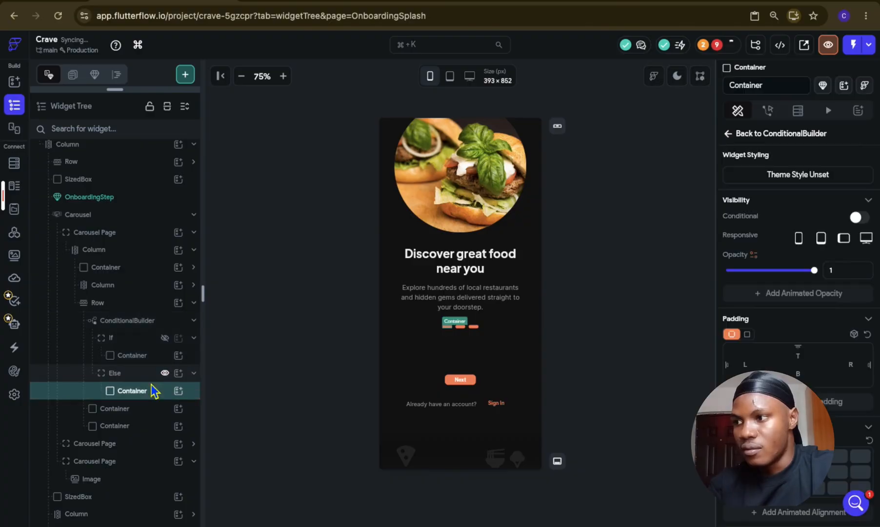
pyautogui.scroll(-5, 770, 332)
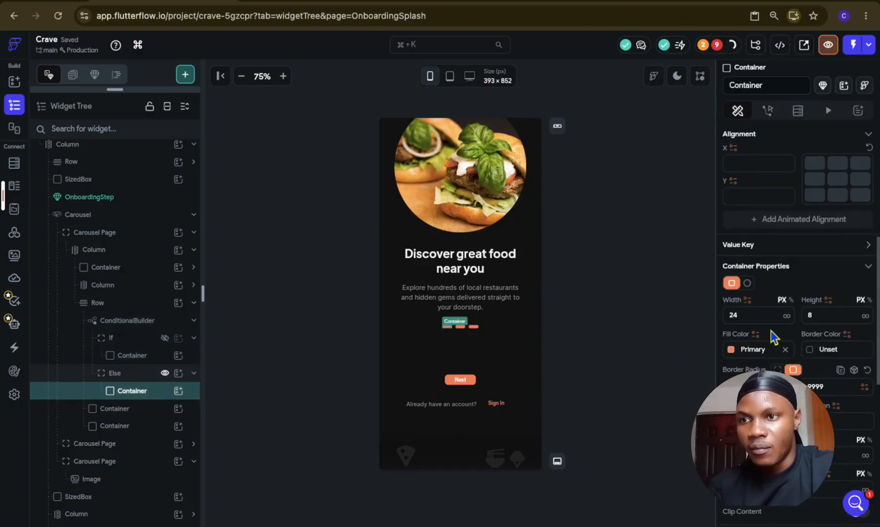
pyautogui.click(735, 355)
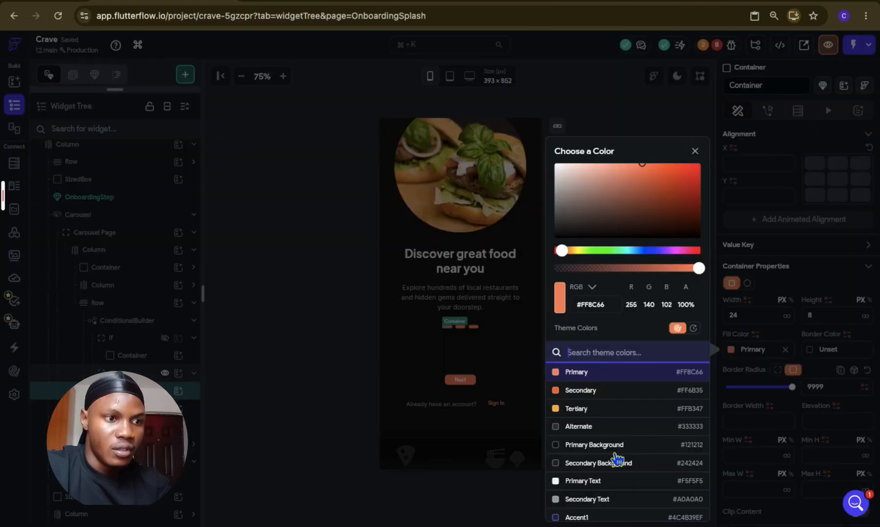
pyautogui.click(617, 502)
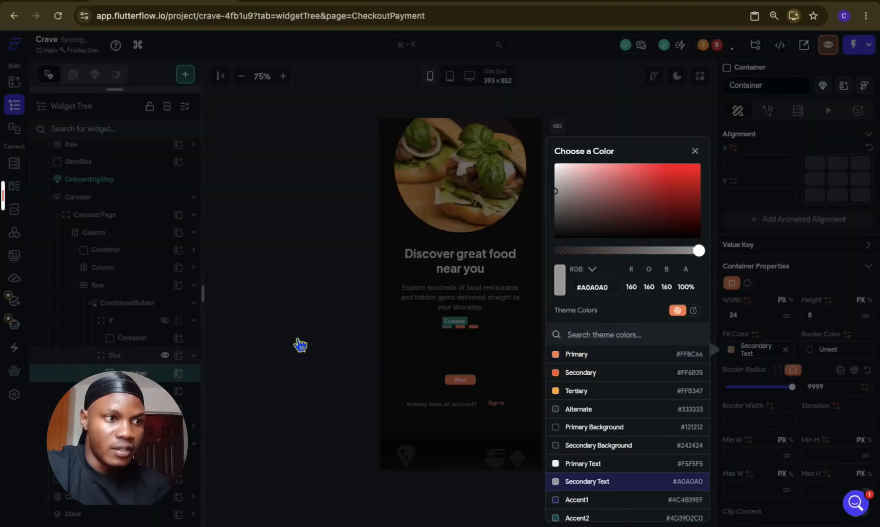
pyautogui.click(300, 344)
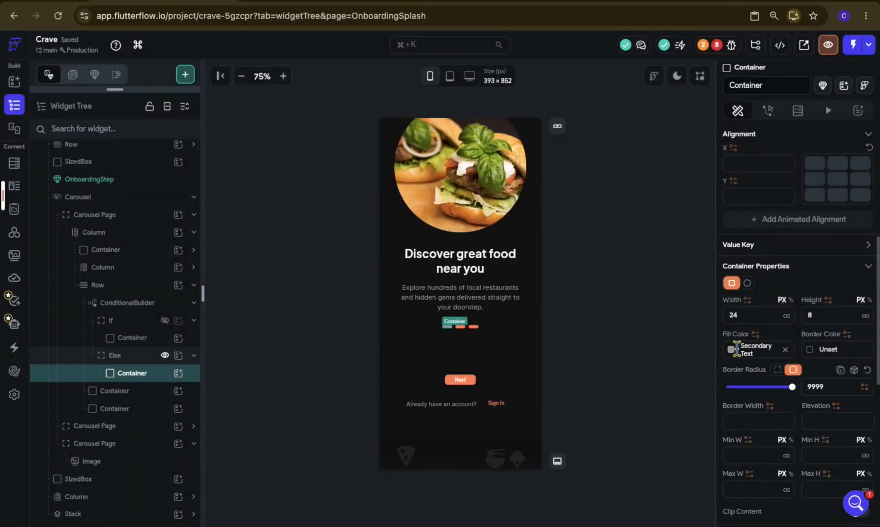
pyautogui.click(734, 348)
pyautogui.scroll(-1, 617, 453)
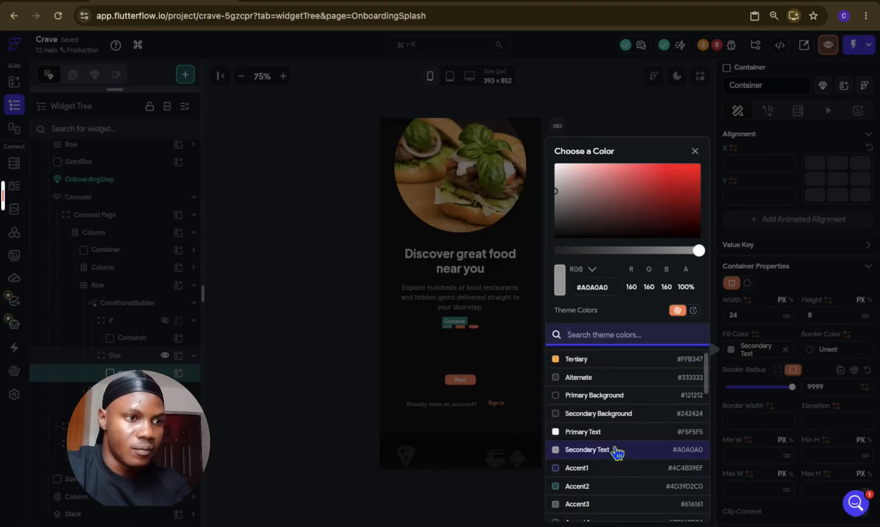
pyautogui.click(609, 385)
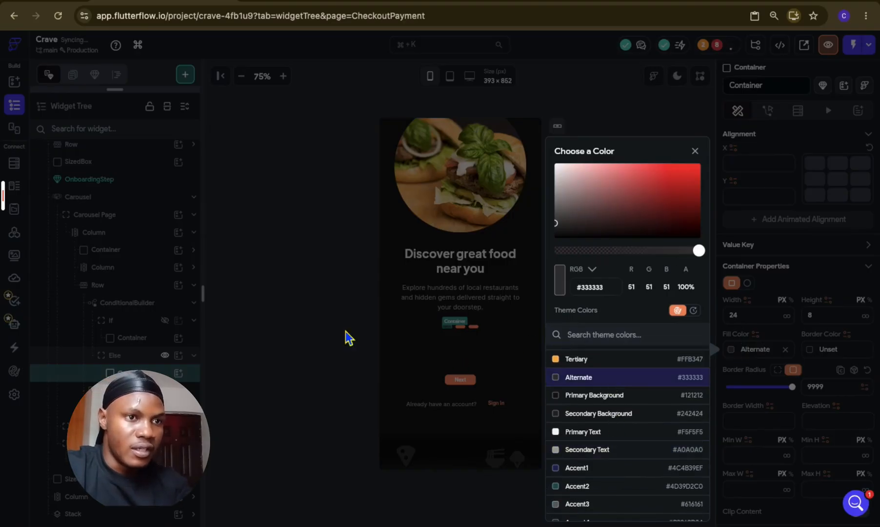
pyautogui.click(346, 338)
# Step: Set the Else branch Container's width and height to 12
pyautogui.doubleClick(748, 319)
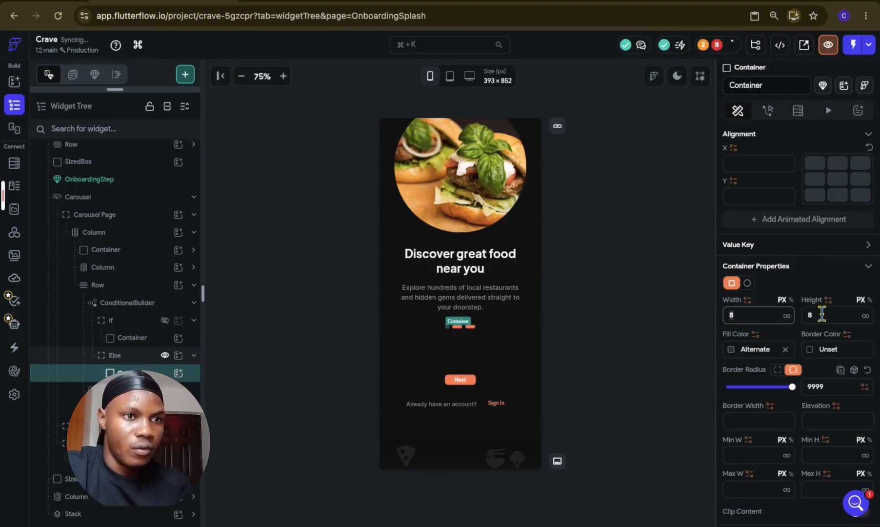
pyautogui.doubleClick(839, 315)
pyautogui.write('12')
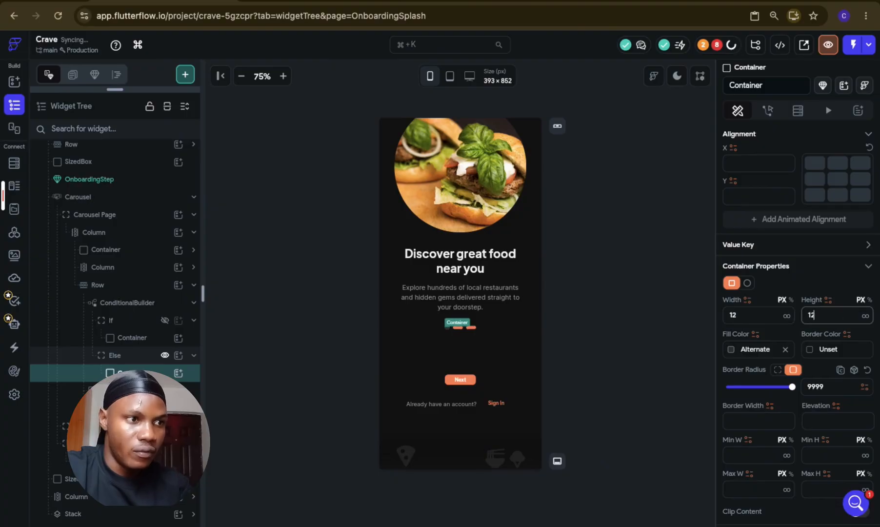
# Step: Start a Single Condition for the If branch of the indicator's ConditionalBuilder
pyautogui.click(632, 336)
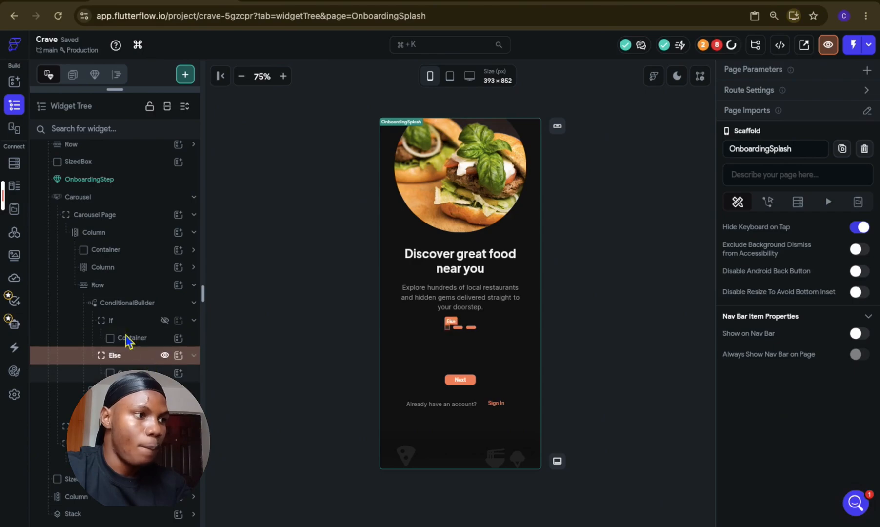
pyautogui.click(79, 313)
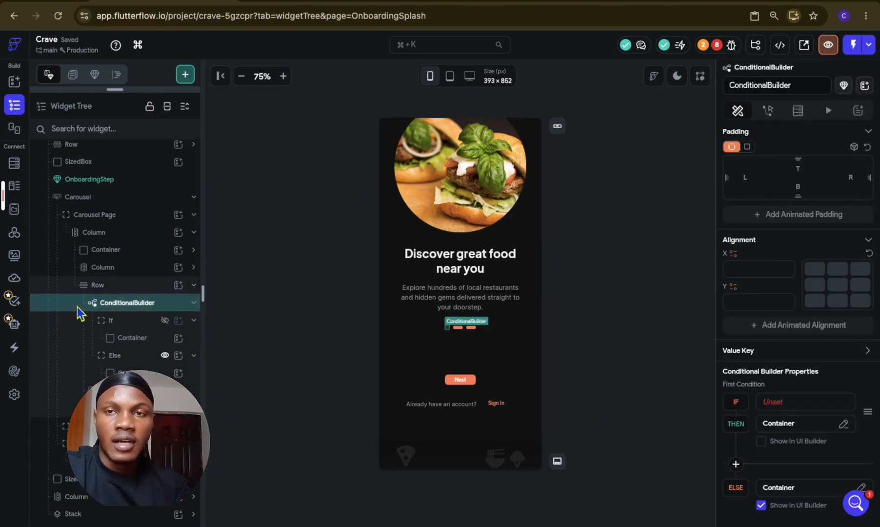
pyautogui.scroll(-3, 792, 414)
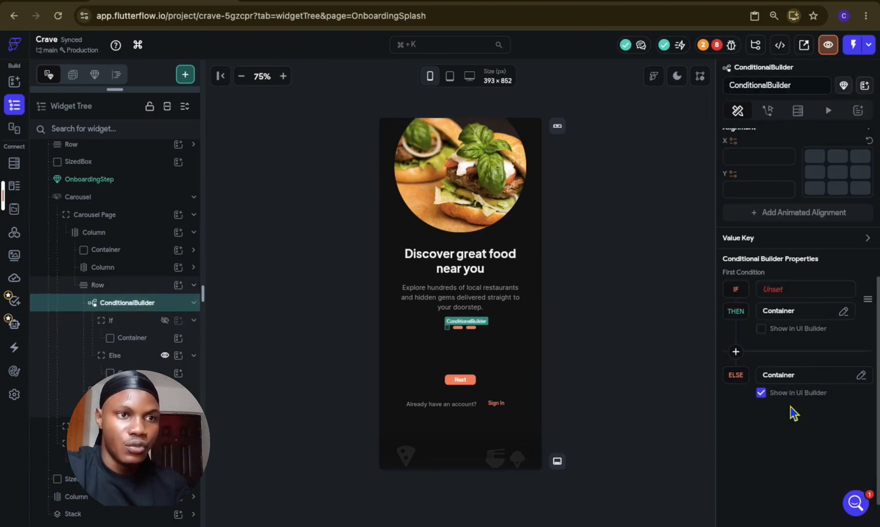
pyautogui.click(795, 291)
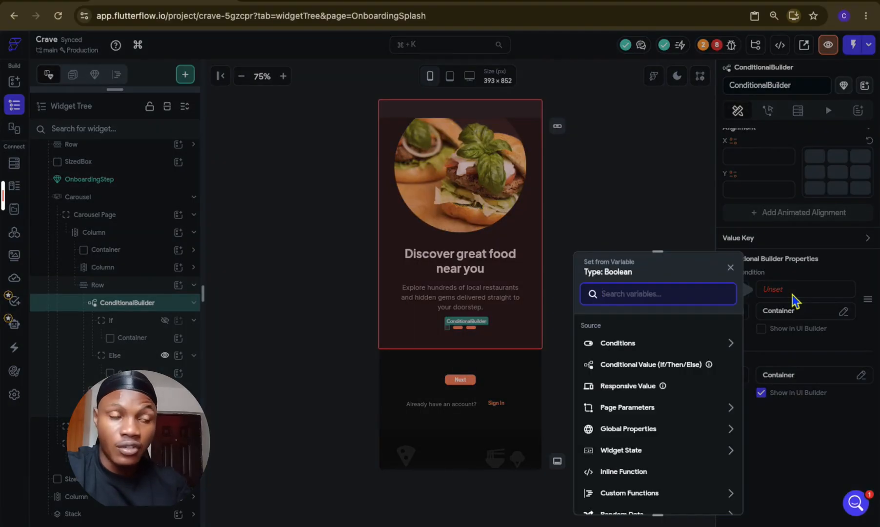
pyautogui.click(633, 344)
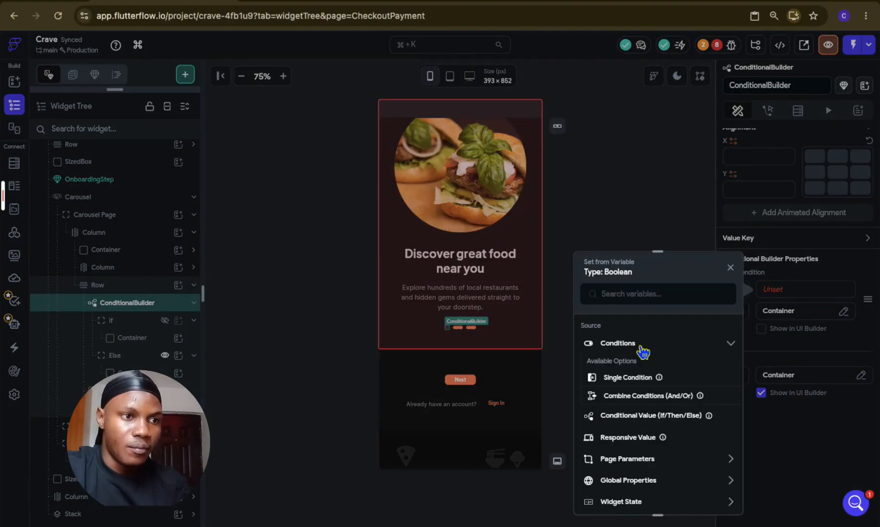
pyautogui.click(643, 383)
# Step: Define the ConditionalBuilder's condition as Carousel Current Index equal to 0
pyautogui.click(638, 354)
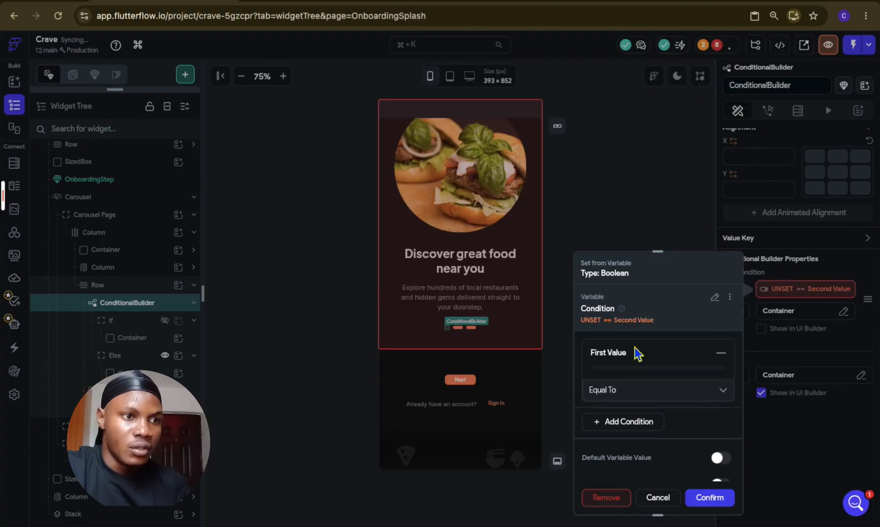
pyautogui.click(636, 379)
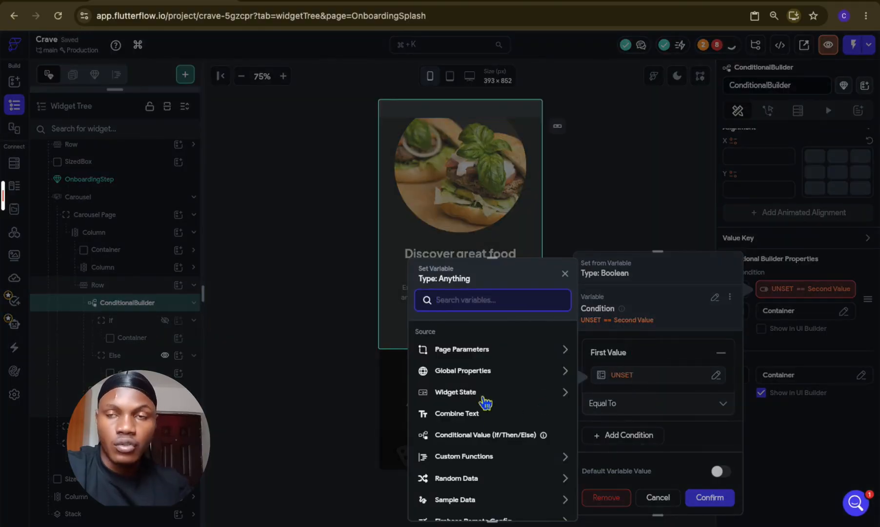
pyautogui.click(486, 403)
pyautogui.scroll(-2, 485, 402)
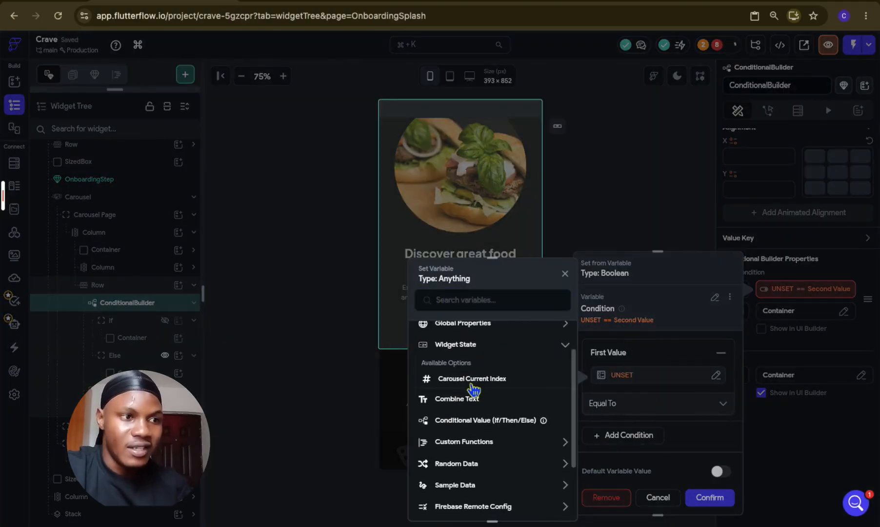
pyautogui.click(472, 385)
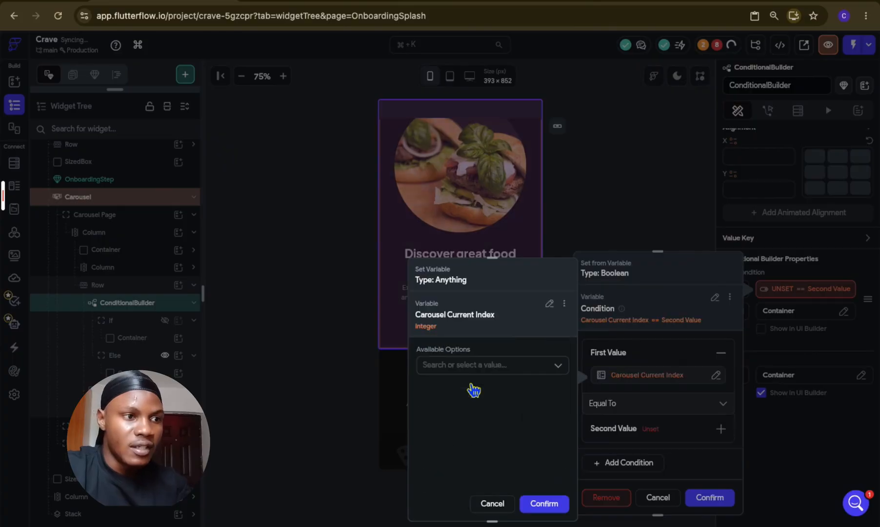
pyautogui.click(550, 507)
pyautogui.click(658, 437)
pyautogui.click(650, 463)
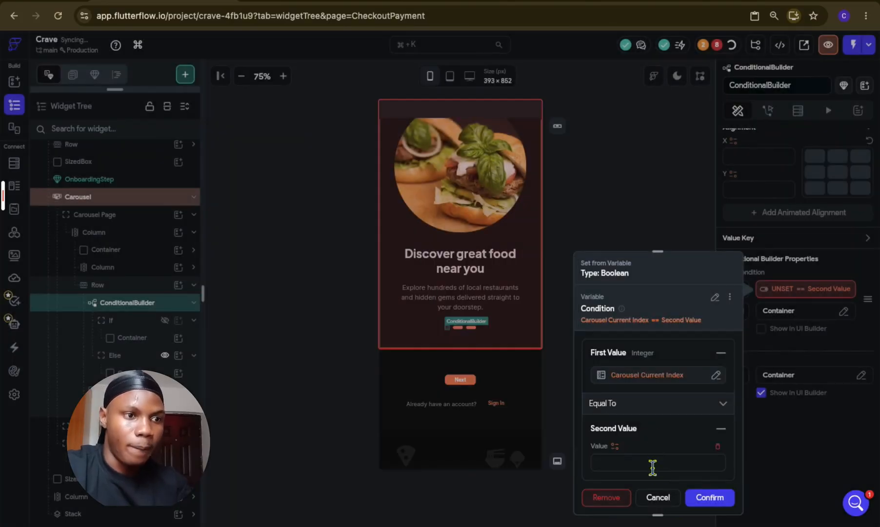
pyautogui.write('0')
pyautogui.click(718, 502)
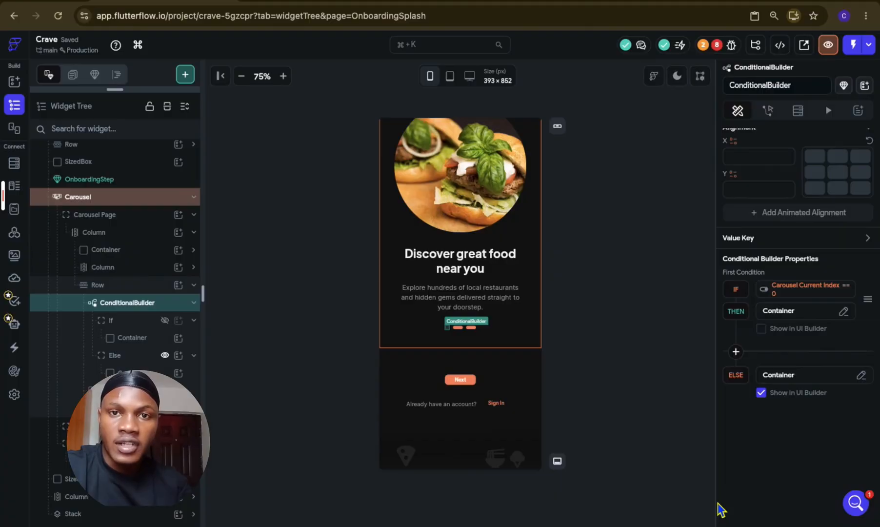
# Step: Preview the If branch's Container on the canvas and switch back to showing the Else branch
pyautogui.click(762, 330)
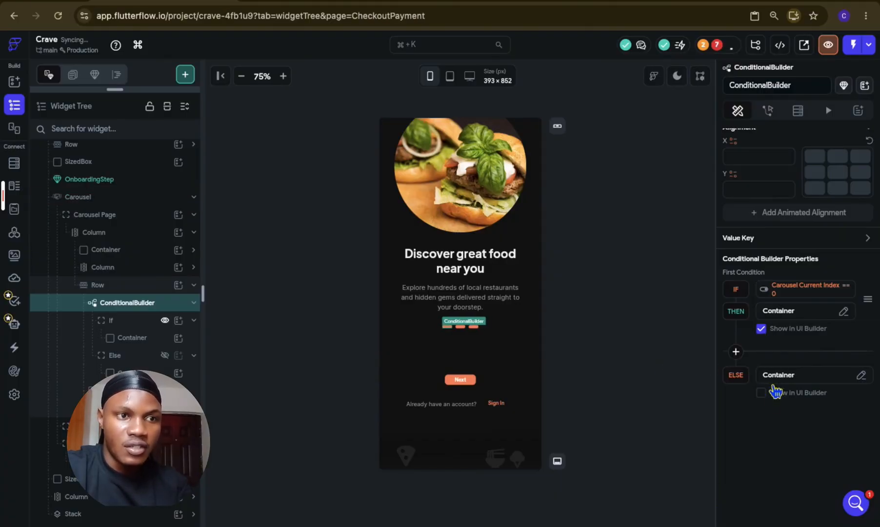
pyautogui.click(763, 394)
pyautogui.click(768, 399)
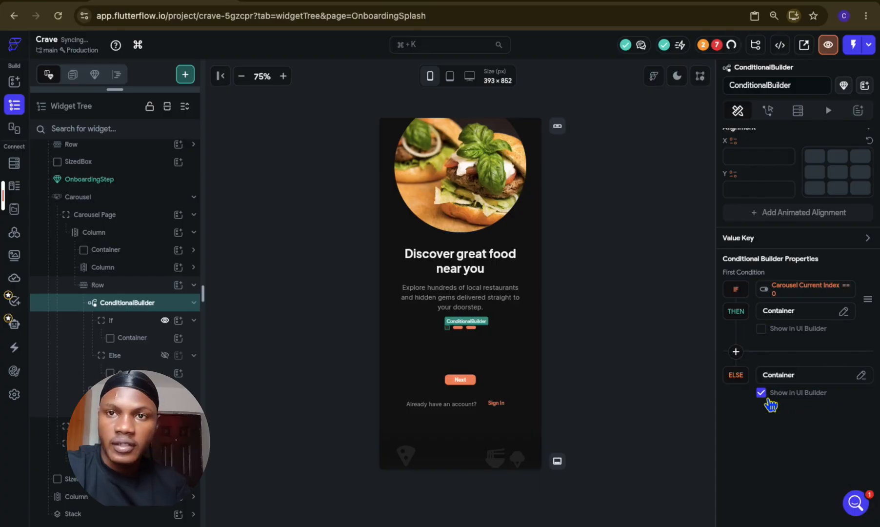
pyautogui.click(626, 339)
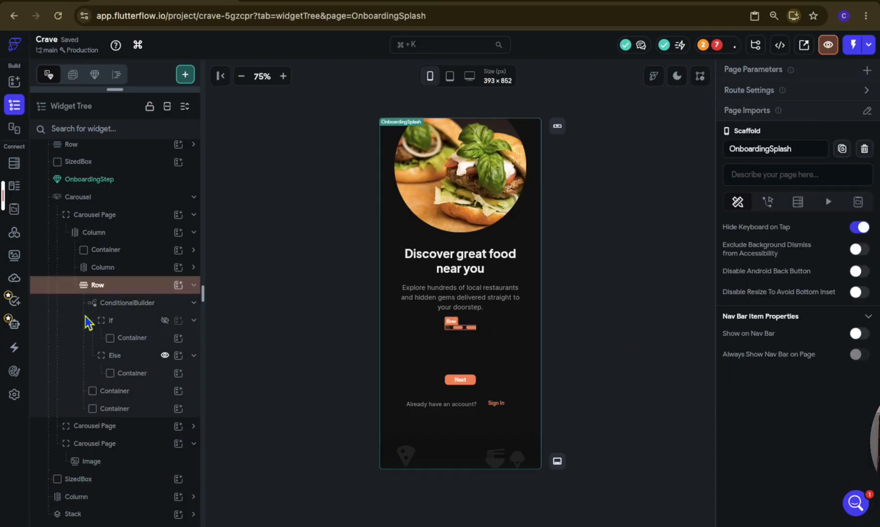
# Step: Duplicate the ConditionalBuilder twice so the indicator Row holds three of them
pyautogui.click(78, 311)
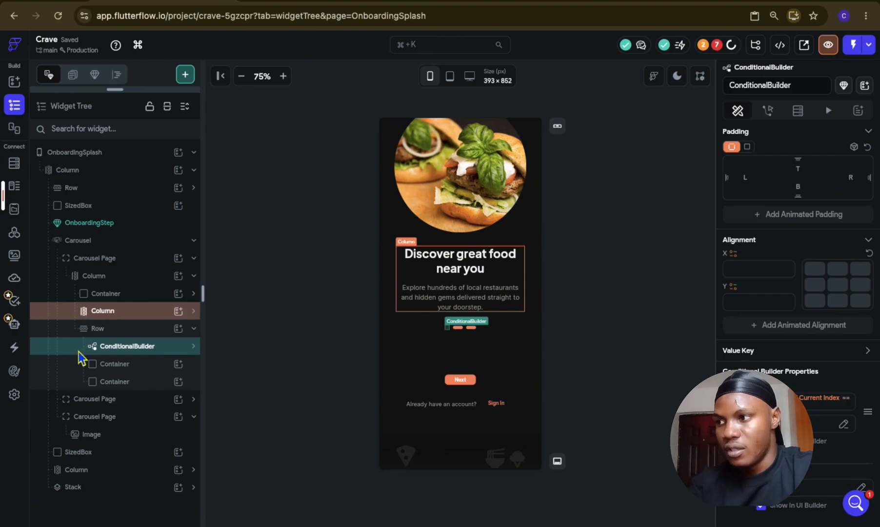
pyautogui.press('super+d')
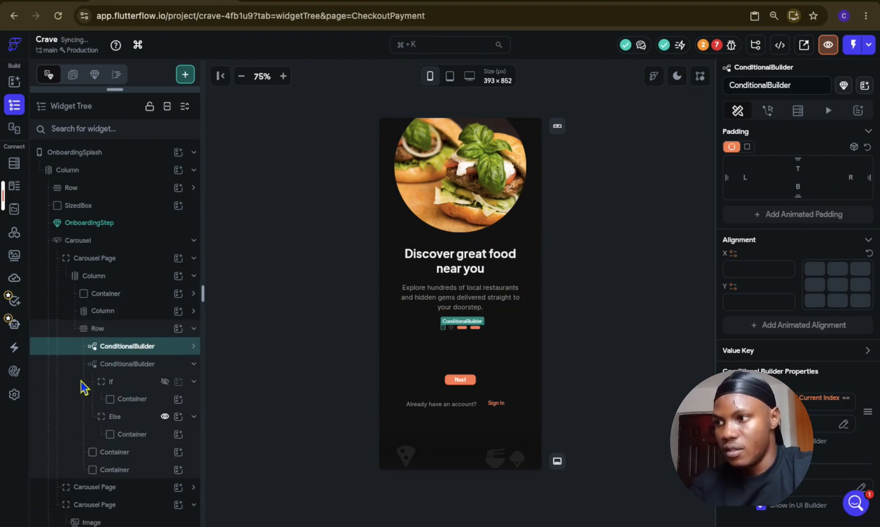
pyautogui.click(81, 363)
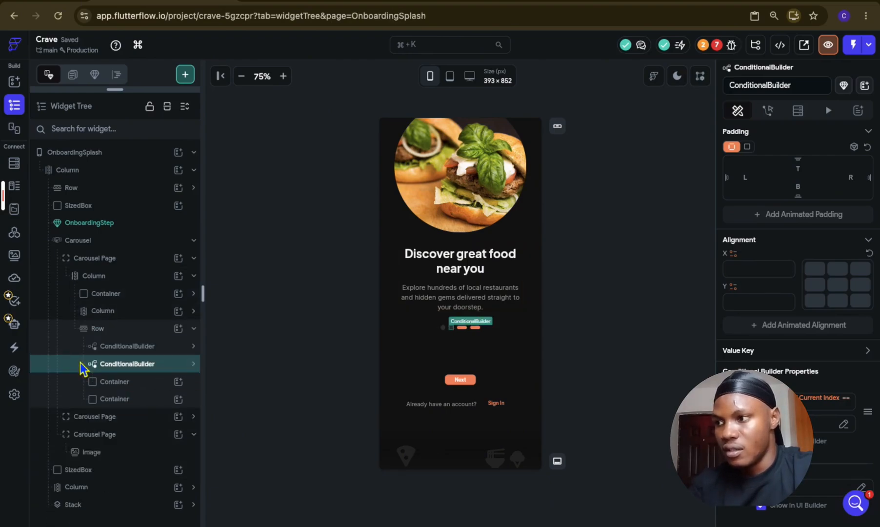
pyautogui.press('super+d')
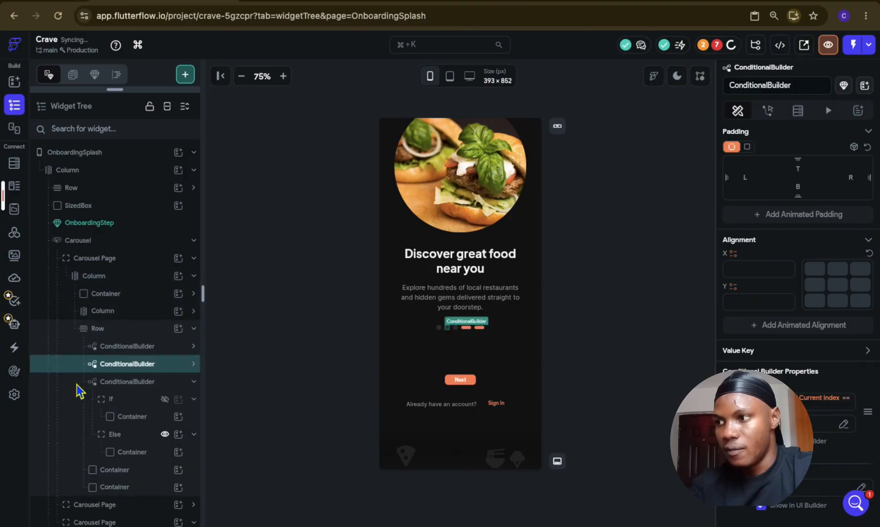
pyautogui.click(79, 383)
# Step: Delete the two plain Containers below the ConditionalBuilders in the indicator Row
pyautogui.click(88, 399)
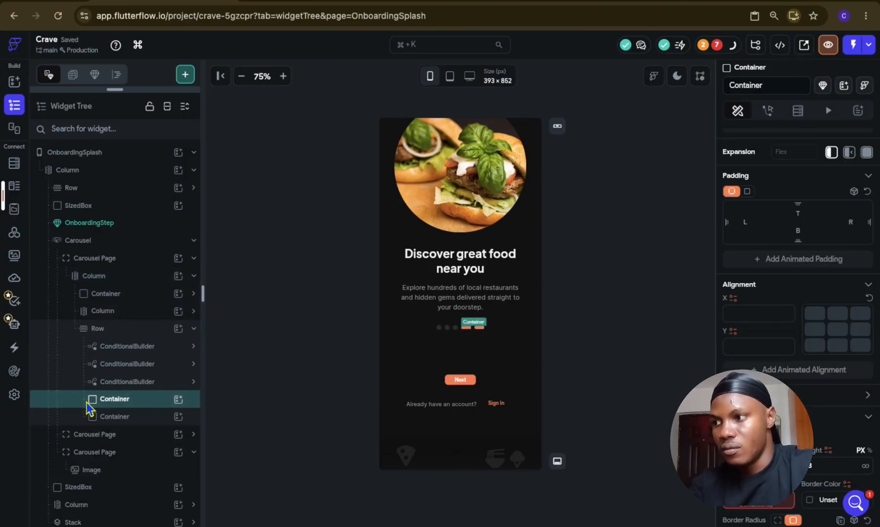
pyautogui.press('BackSpace')
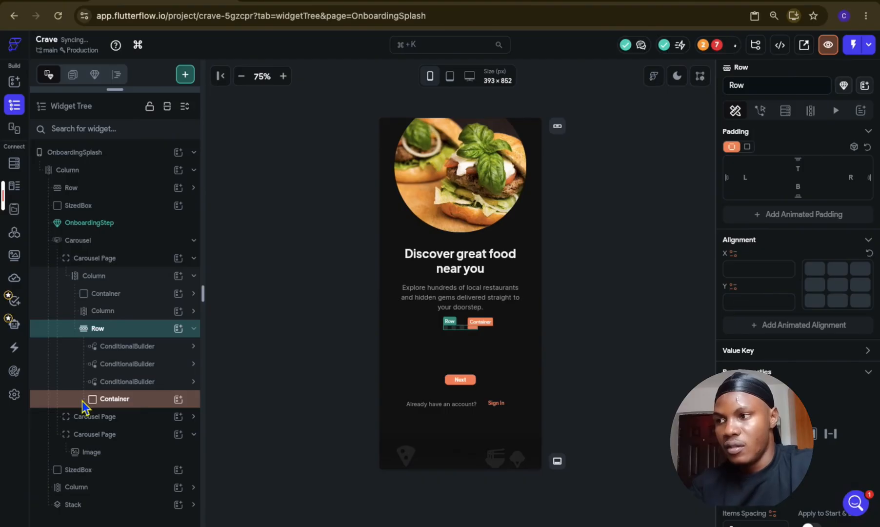
pyautogui.click(82, 401)
pyautogui.press('BackSpace')
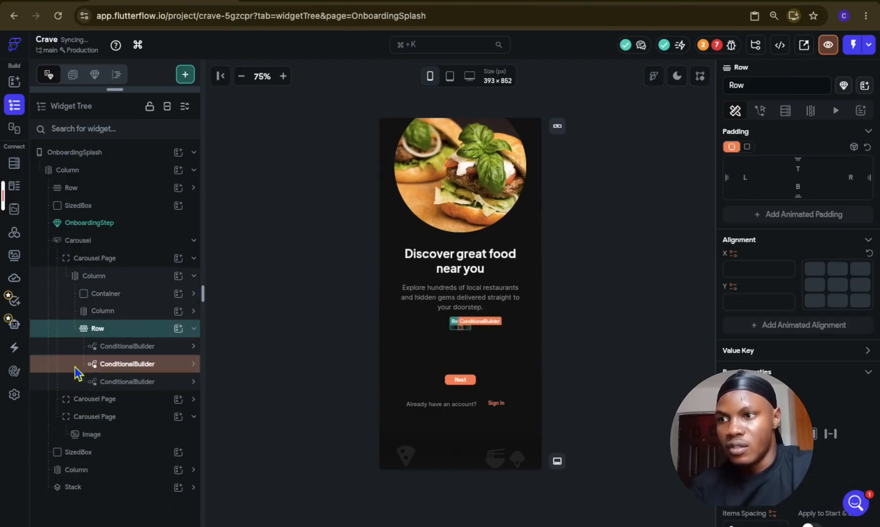
# Step: Change the second ConditionalBuilder's condition to Carousel Current Index equal to 1
pyautogui.click(79, 365)
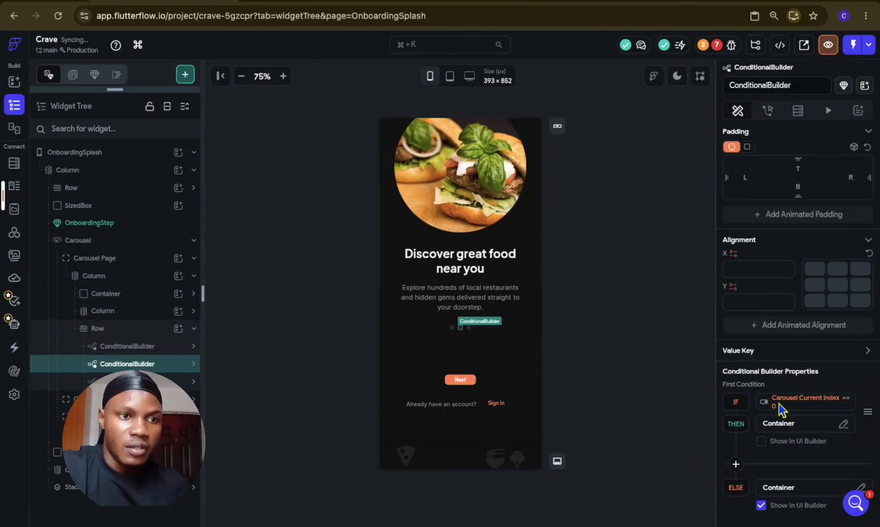
pyautogui.click(747, 411)
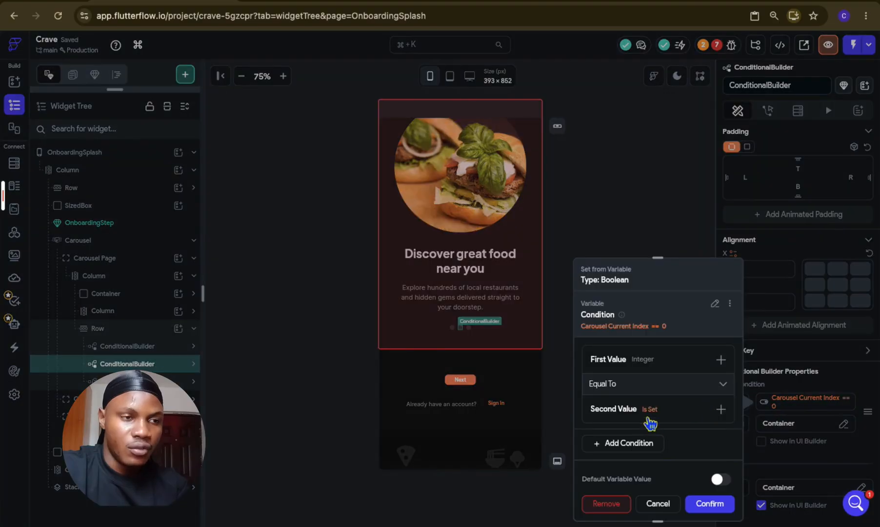
pyautogui.click(646, 419)
pyautogui.doubleClick(644, 449)
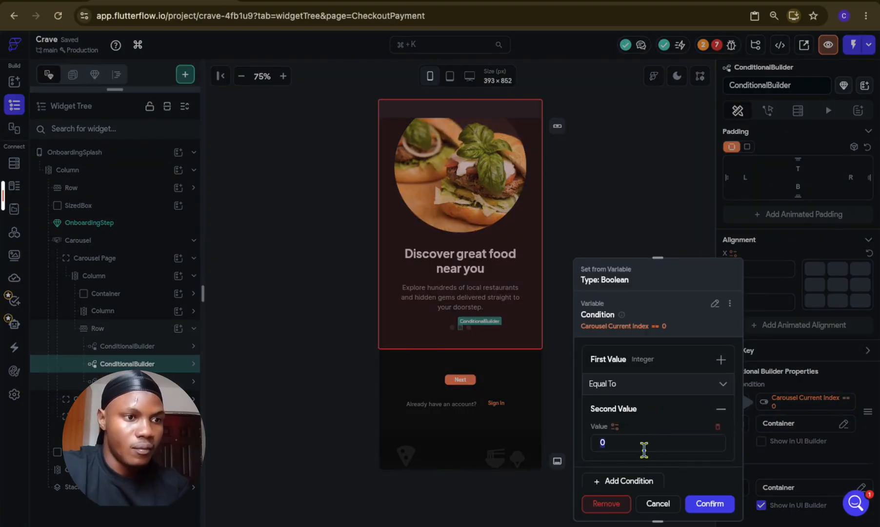
pyautogui.write('1')
pyautogui.click(707, 504)
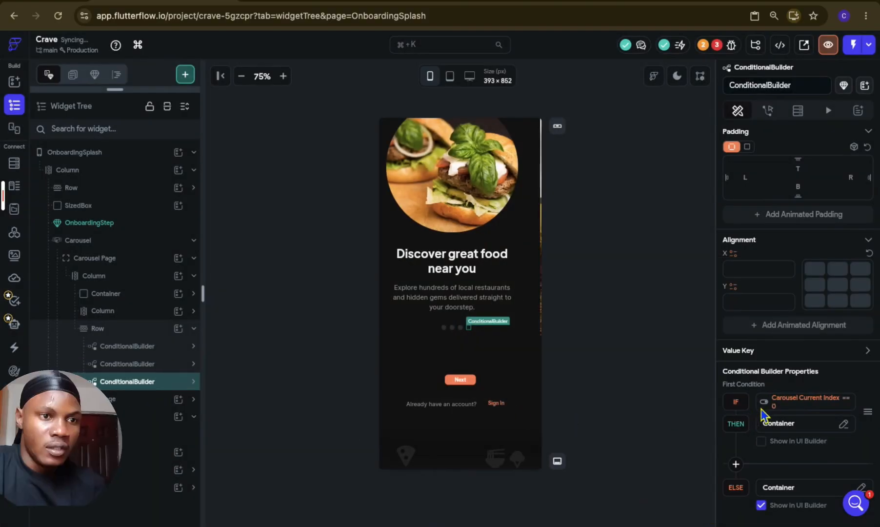
# Step: Change the third ConditionalBuilder's condition to Carousel Current Index equal to 2
pyautogui.click(801, 408)
pyautogui.click(660, 410)
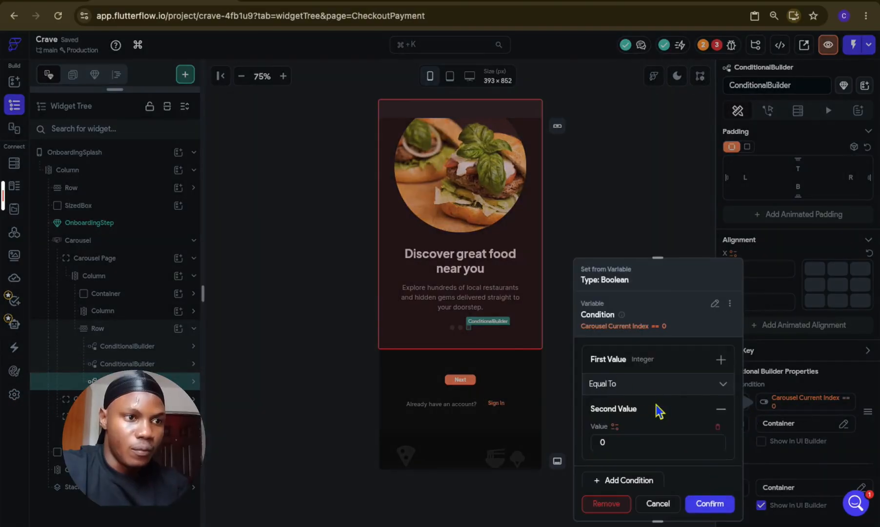
pyautogui.write('2')
pyautogui.click(708, 503)
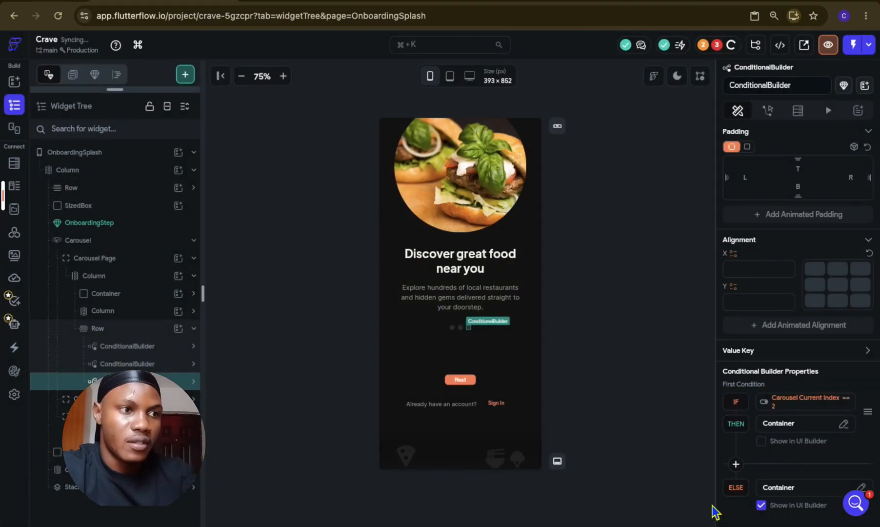
pyautogui.click(680, 391)
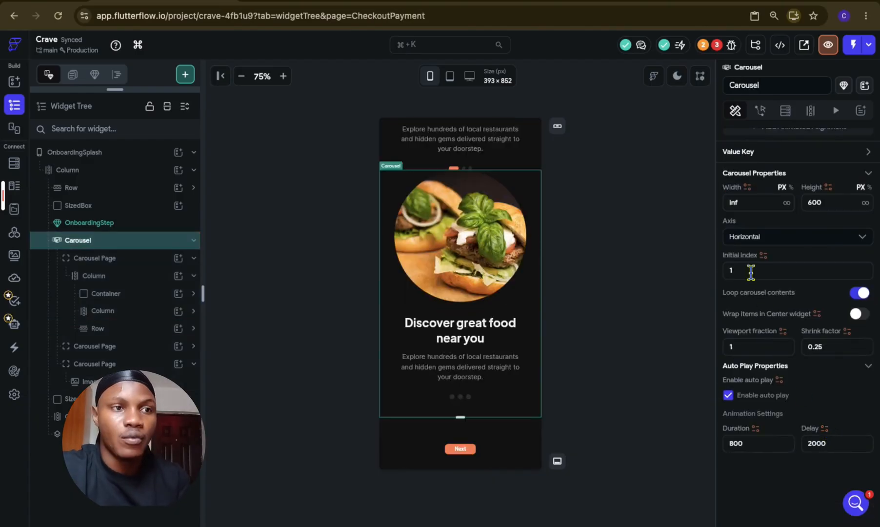
pyautogui.click(749, 271)
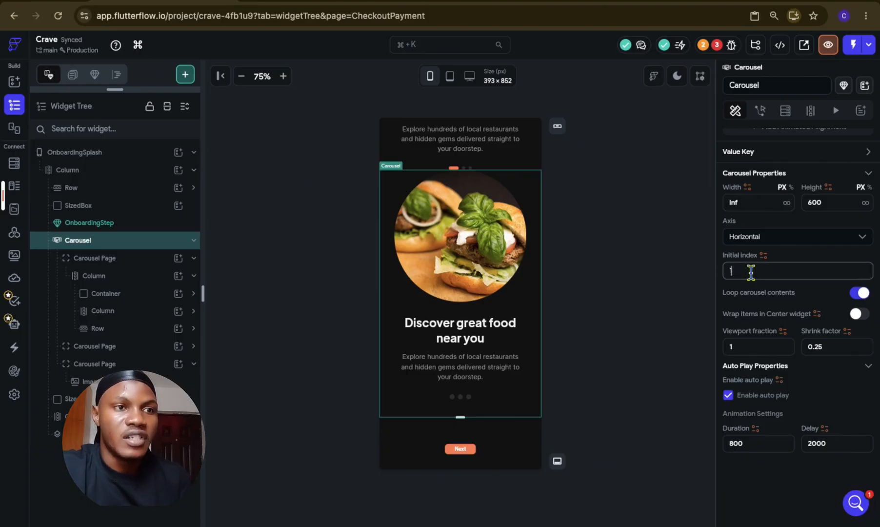
pyautogui.doubleClick(139, 259)
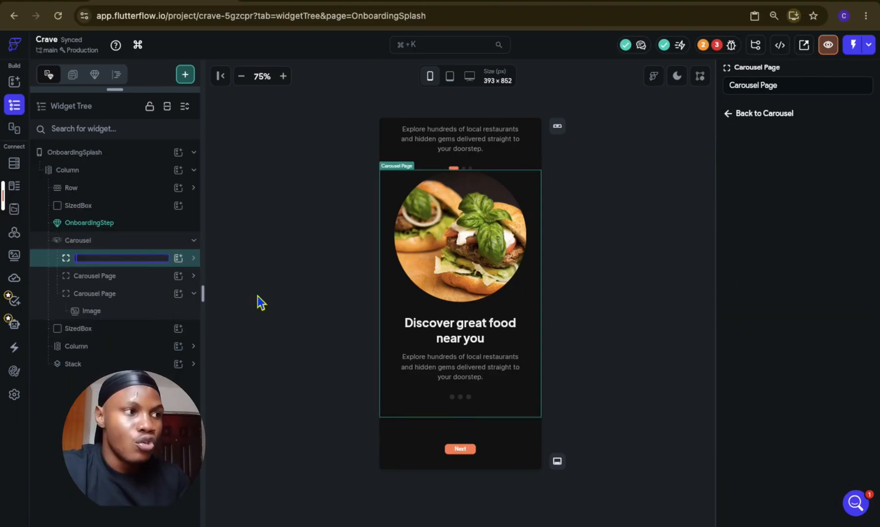
pyautogui.press('Escape')
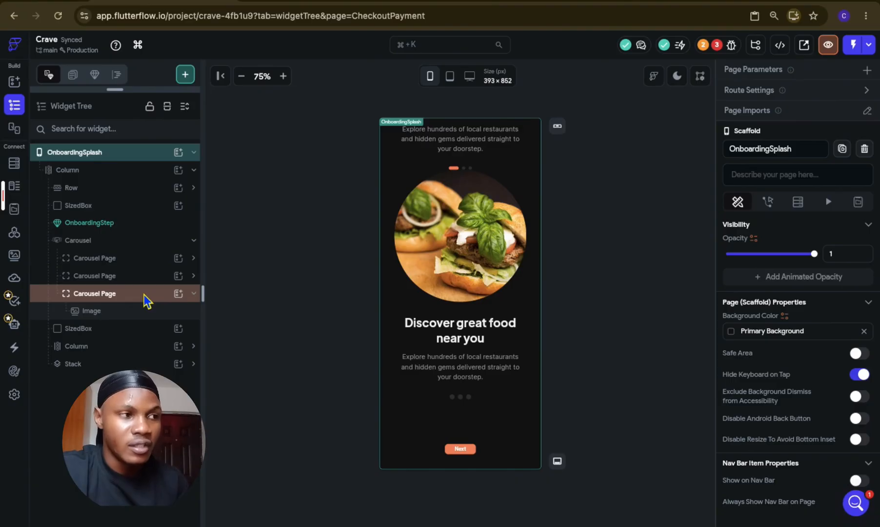
pyautogui.click(138, 262)
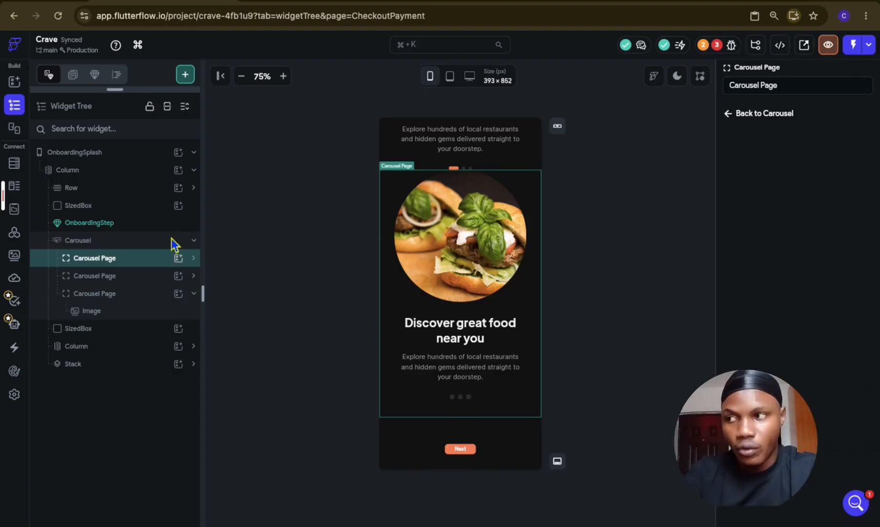
pyautogui.click(141, 264)
pyautogui.click(140, 260)
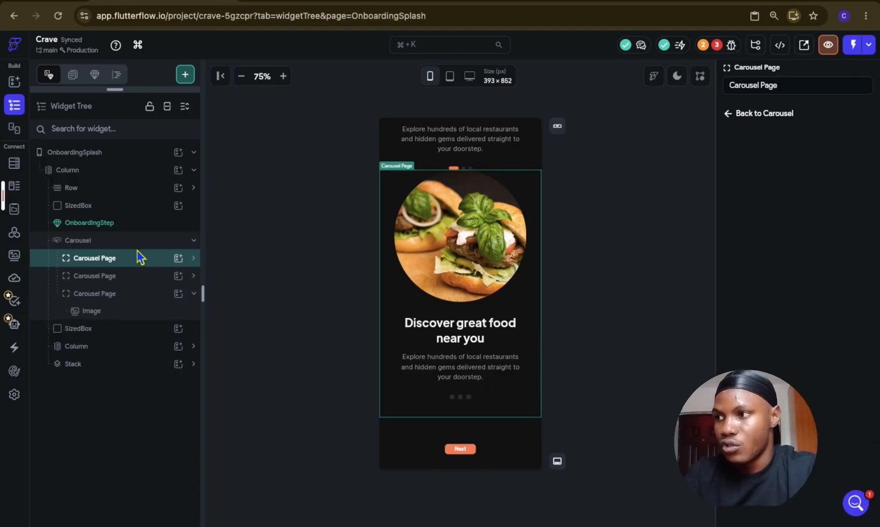
# Step: Wrap the Carousel in a Column
pyautogui.click(134, 240)
pyautogui.rightClick(135, 240)
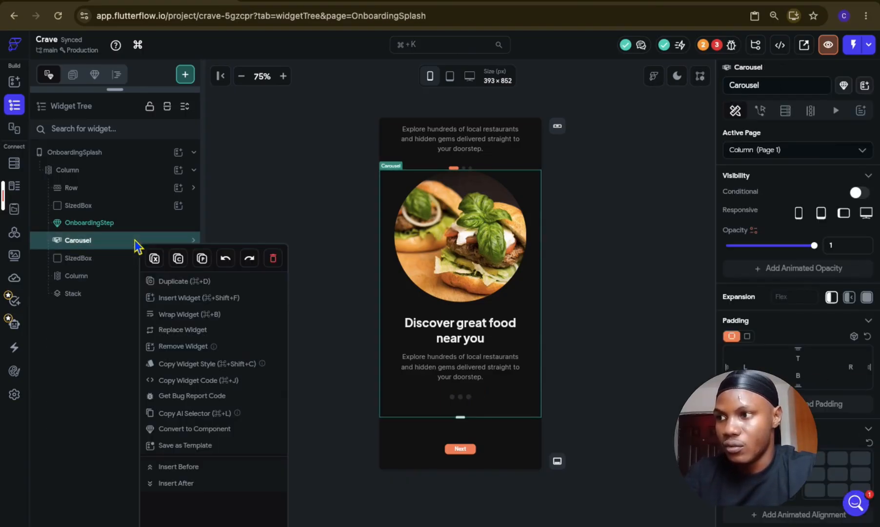
pyautogui.click(189, 316)
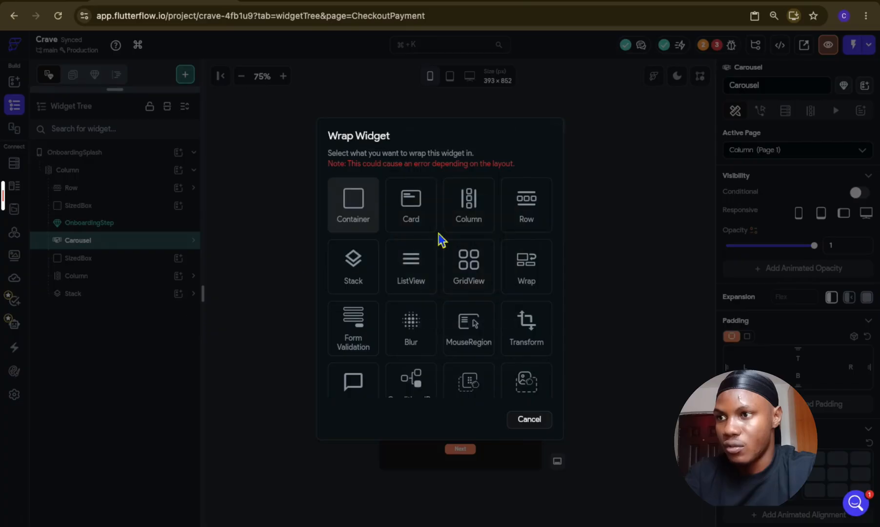
pyautogui.click(473, 228)
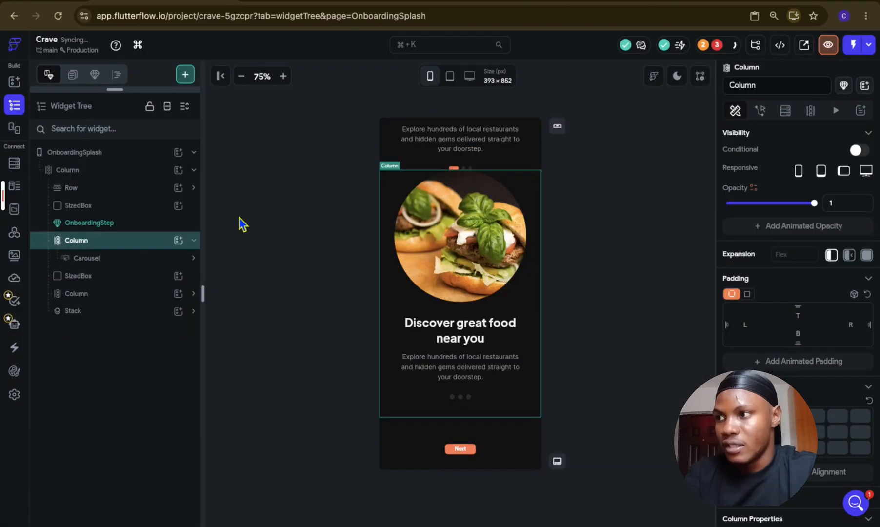
# Step: Move the indicator Row out of the first Carousel Page into the new Column below the Carousel and collapse its ConditionalBuilders
pyautogui.click(129, 259)
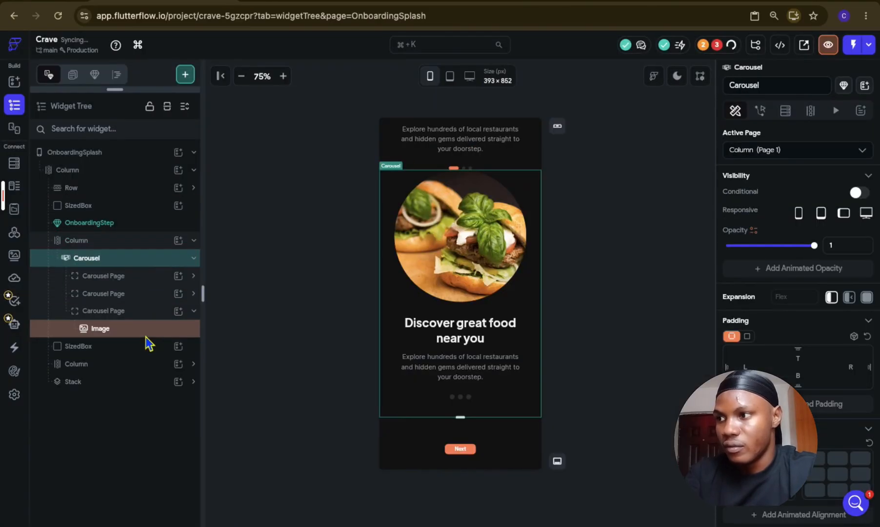
pyautogui.click(143, 282)
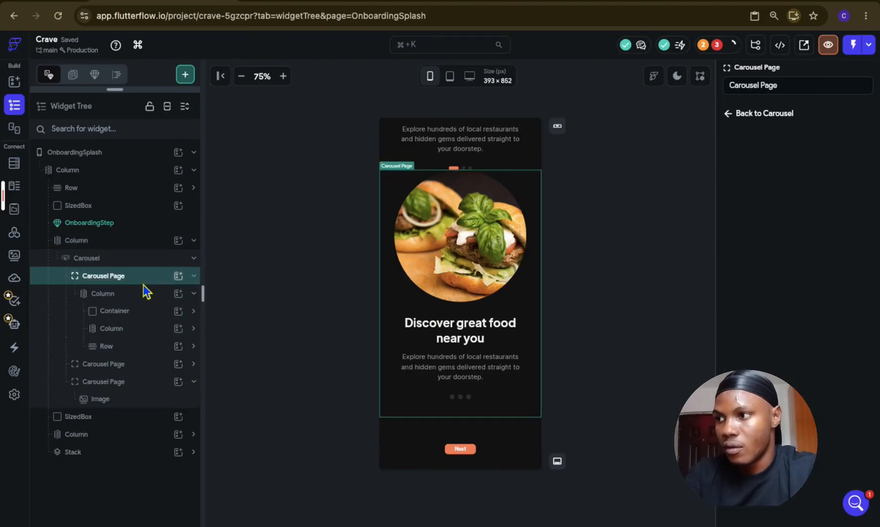
pyautogui.click(142, 344)
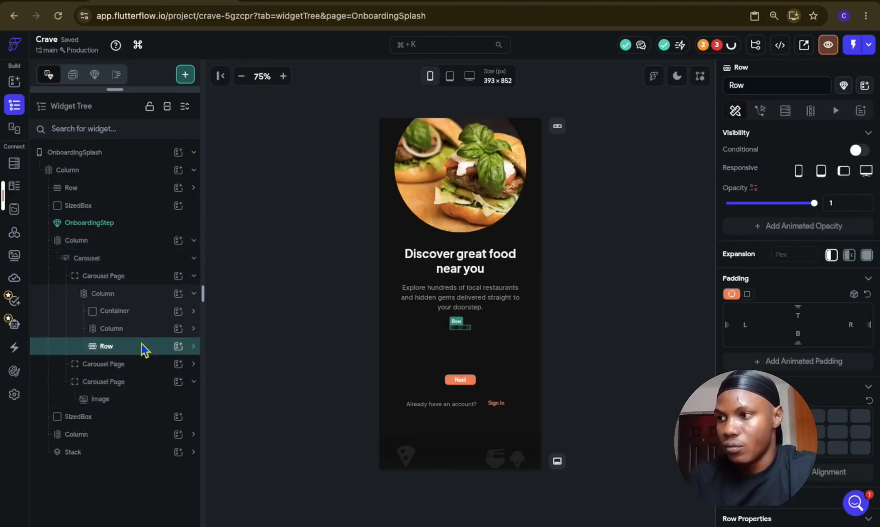
pyautogui.press('super+x')
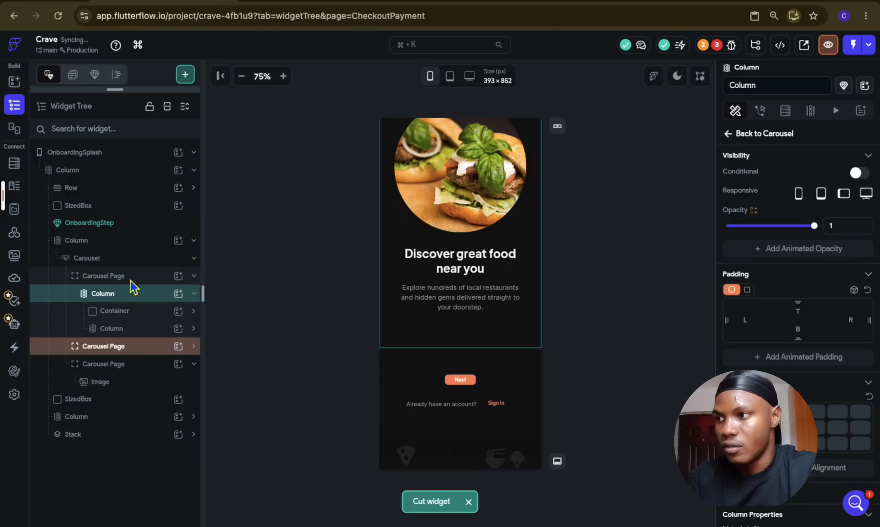
pyautogui.click(121, 241)
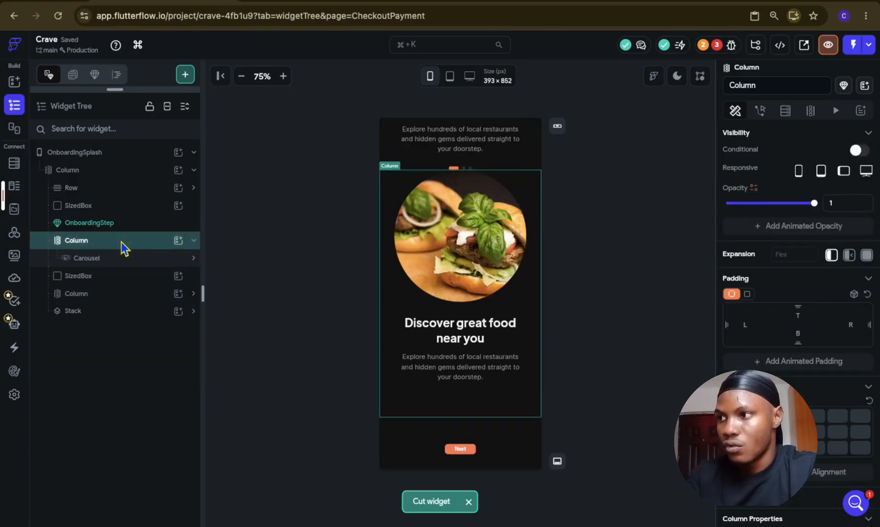
pyautogui.press('super+v')
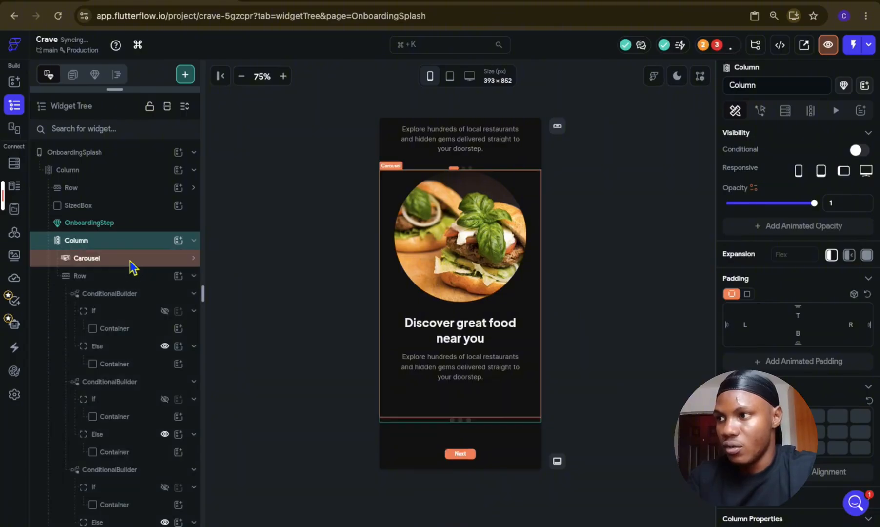
pyautogui.click(156, 316)
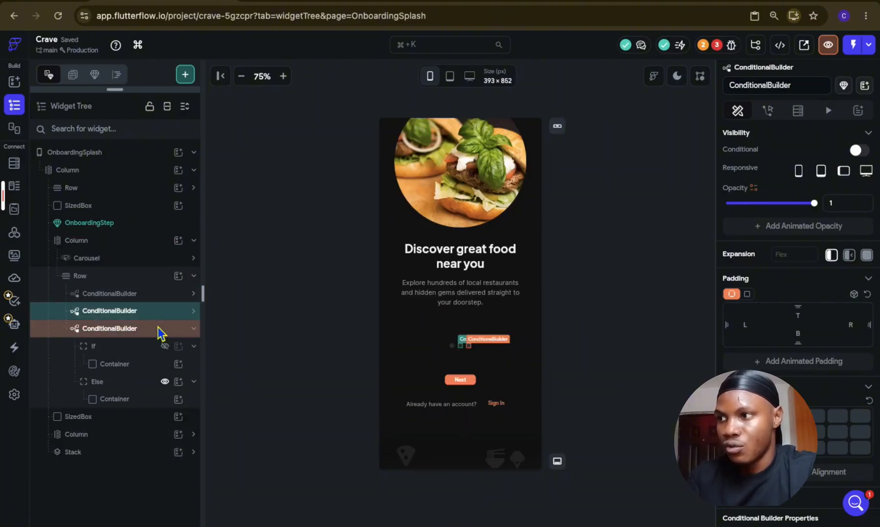
pyautogui.click(161, 333)
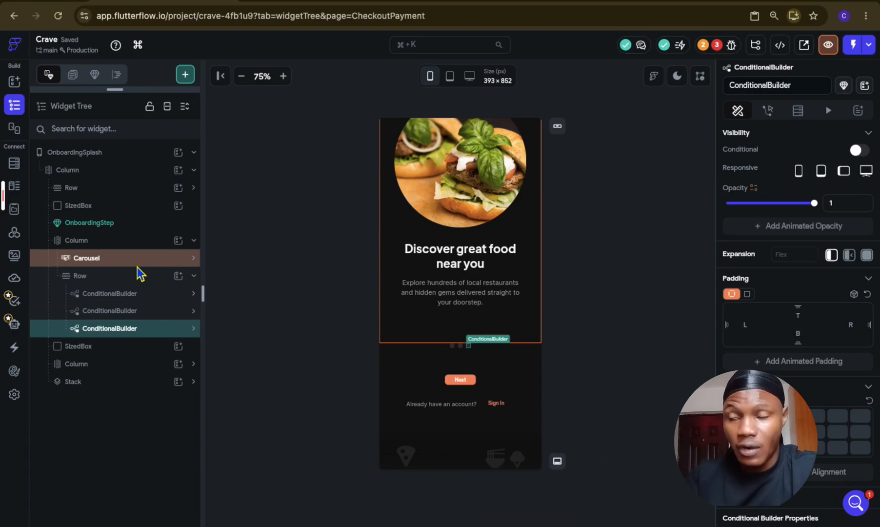
# Step: Remove the ImgDesc variable from the path of the burger image in the Carousel
pyautogui.click(138, 259)
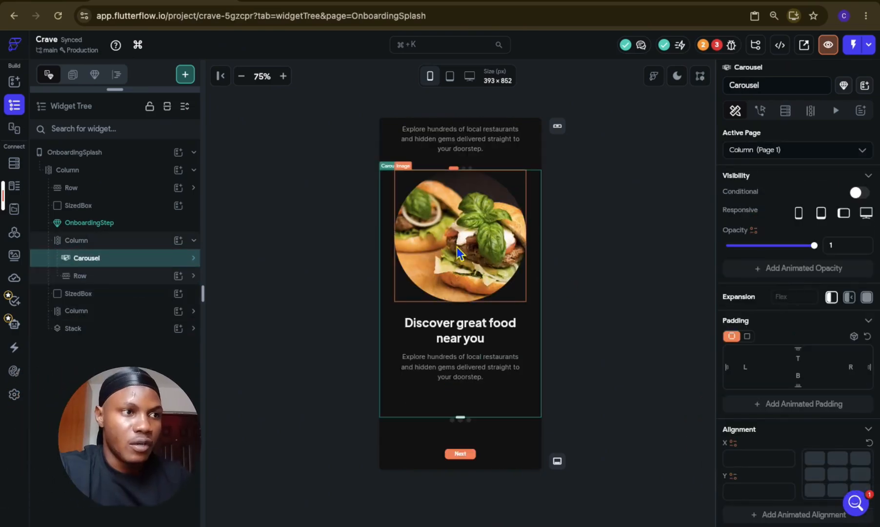
pyautogui.click(457, 247)
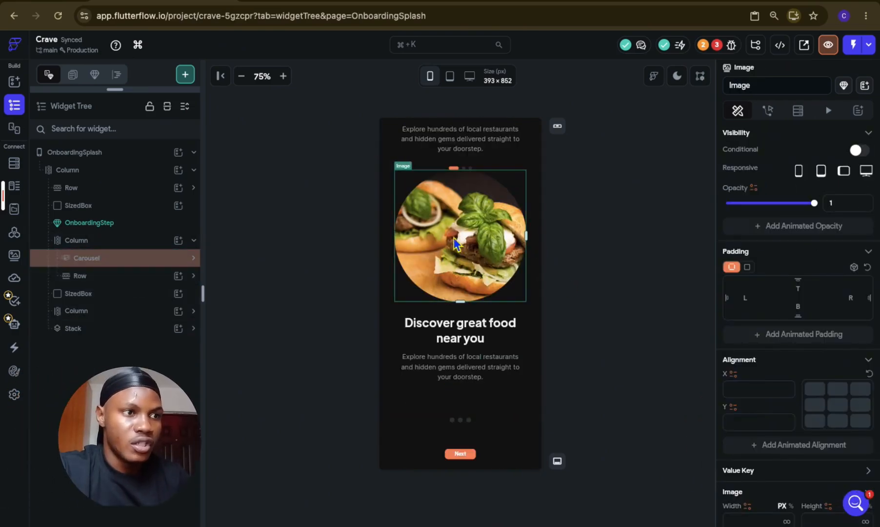
pyautogui.scroll(-8, 813, 464)
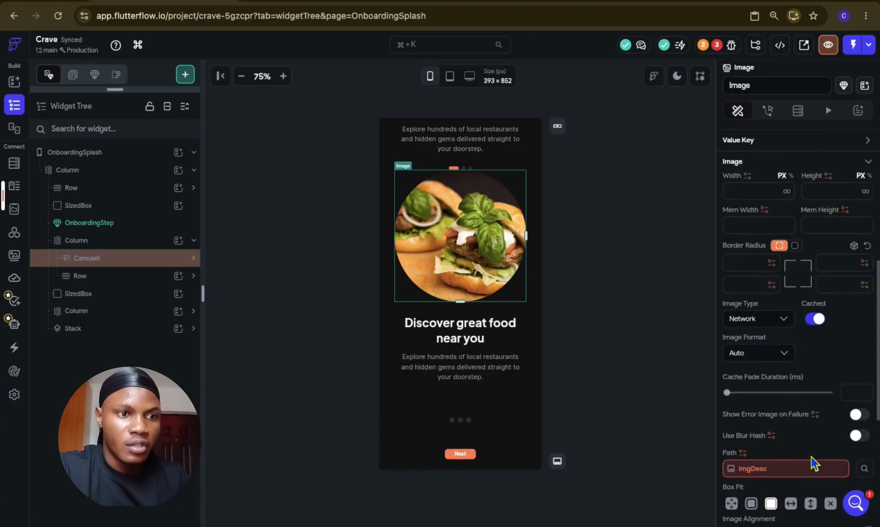
pyautogui.click(783, 396)
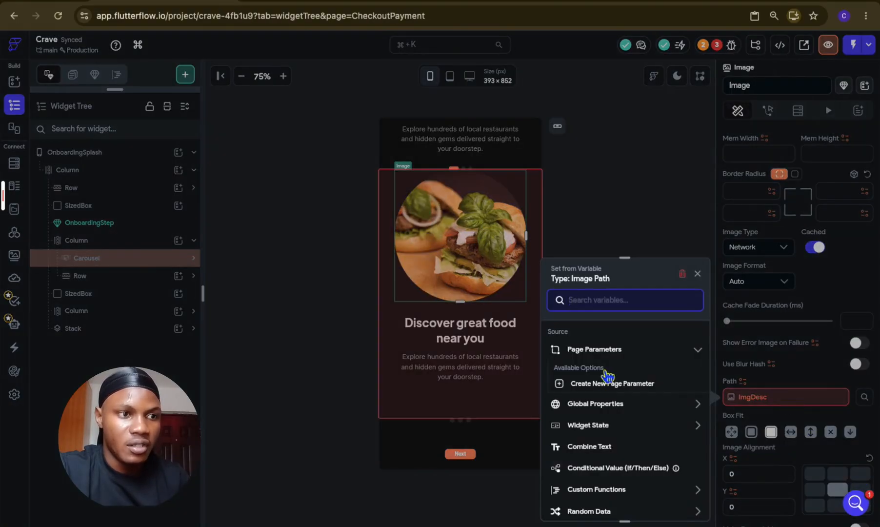
pyautogui.click(682, 274)
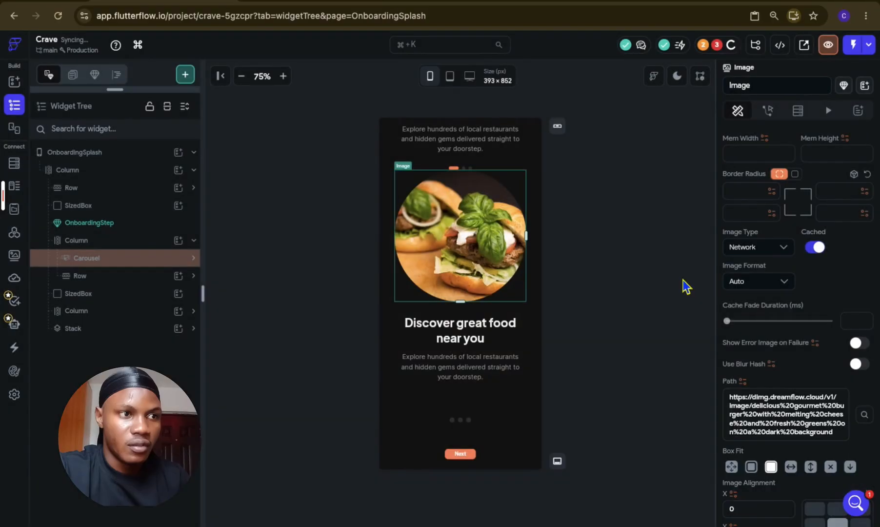
# Step: Remove the title and subtitle variables from the heading and description texts below the Carousel's burger image
pyautogui.click(482, 327)
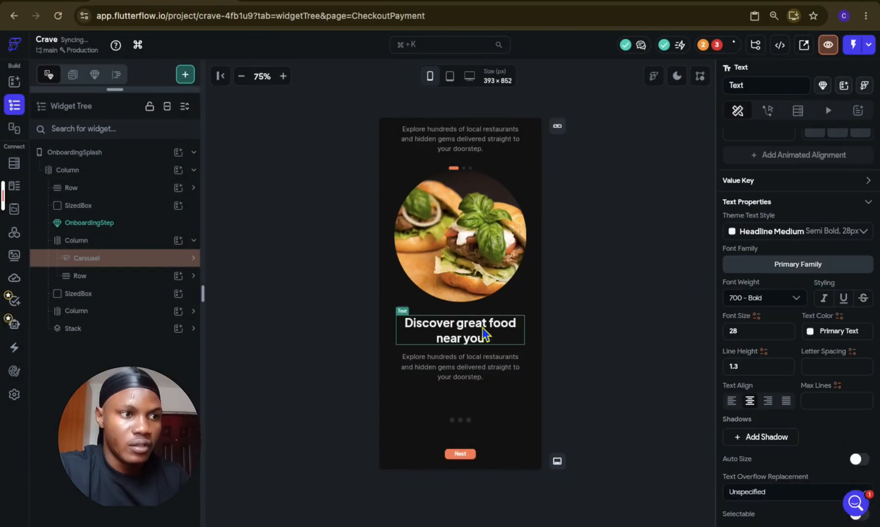
pyautogui.scroll(8, 750, 326)
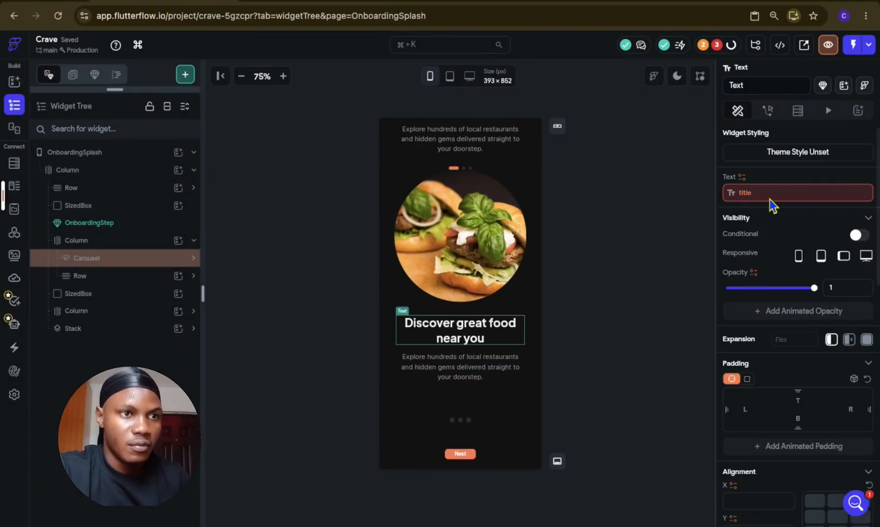
pyautogui.click(722, 191)
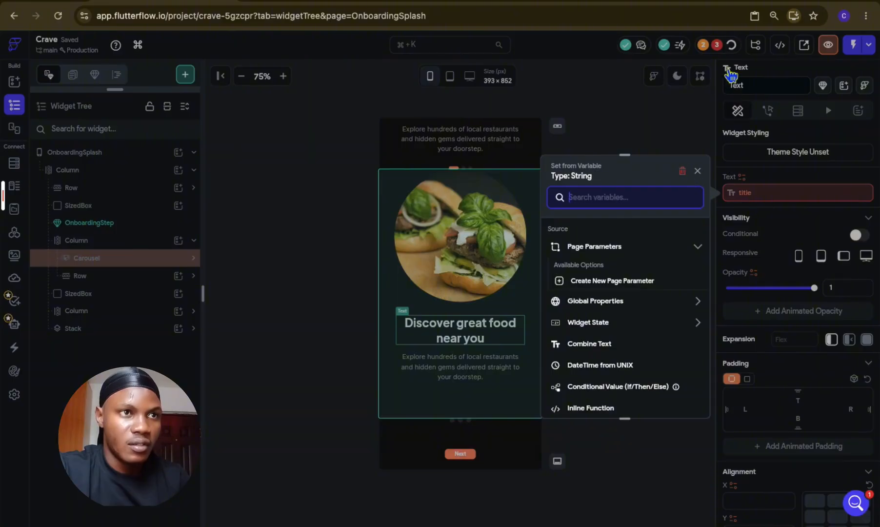
pyautogui.click(534, 262)
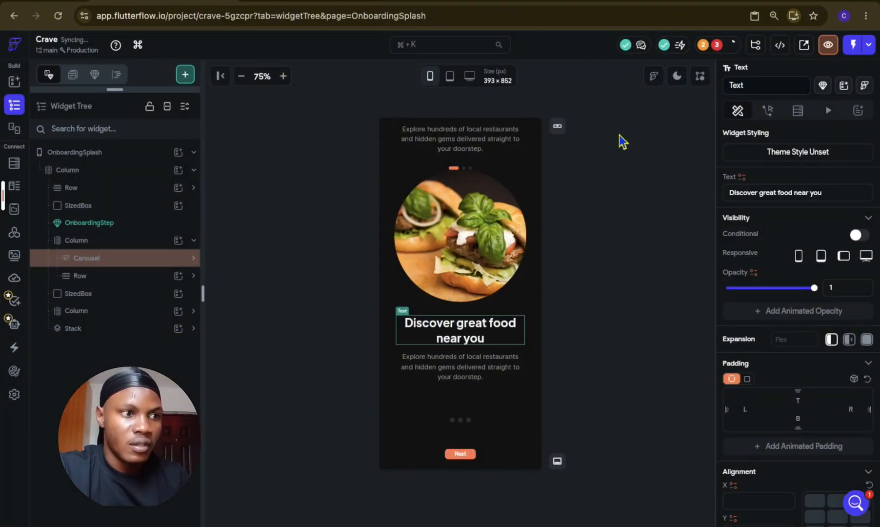
pyautogui.click(451, 378)
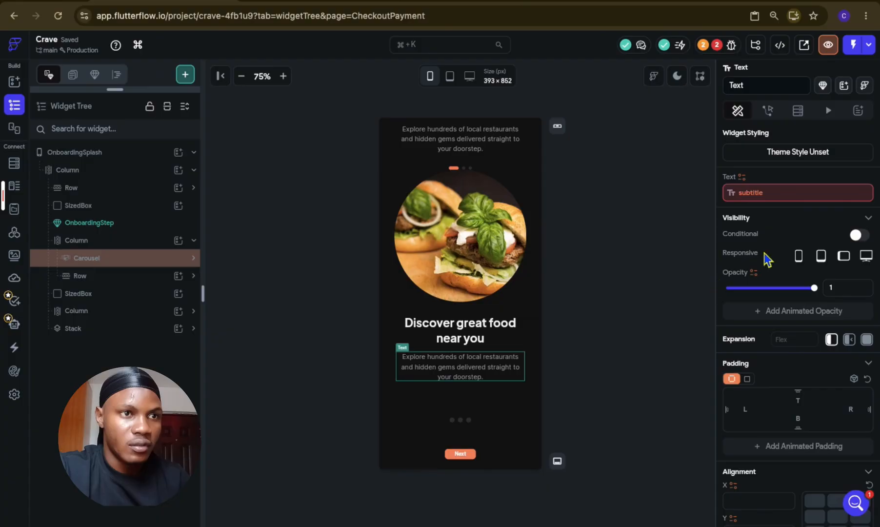
pyautogui.click(773, 204)
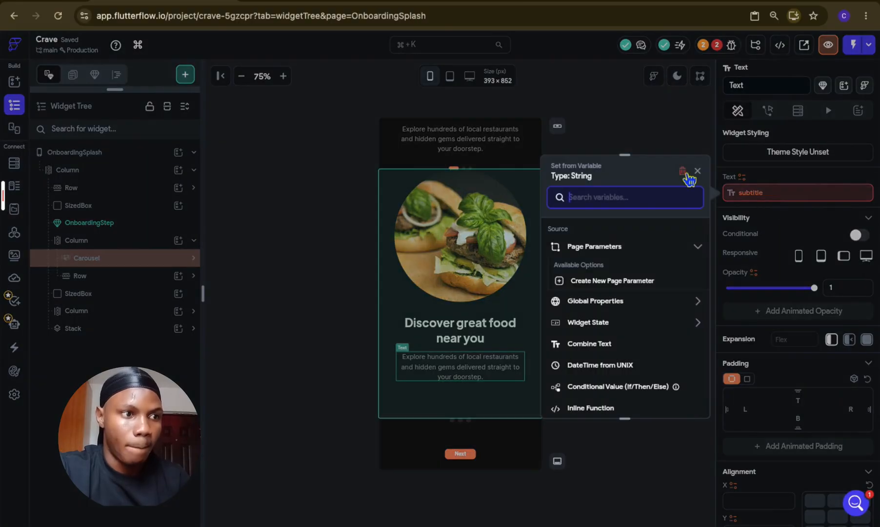
pyautogui.click(682, 171)
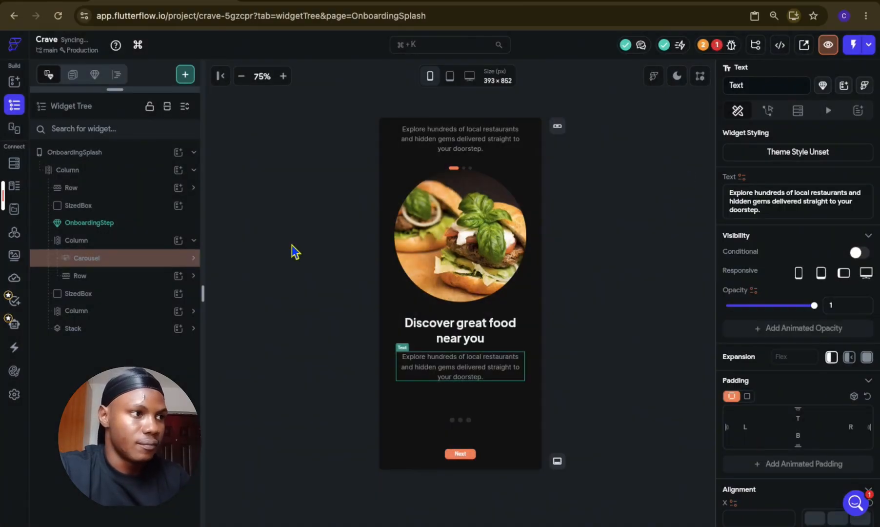
# Step: Set the Carousel's height to 500 px
pyautogui.click(135, 257)
pyautogui.click(104, 276)
pyautogui.click(67, 293)
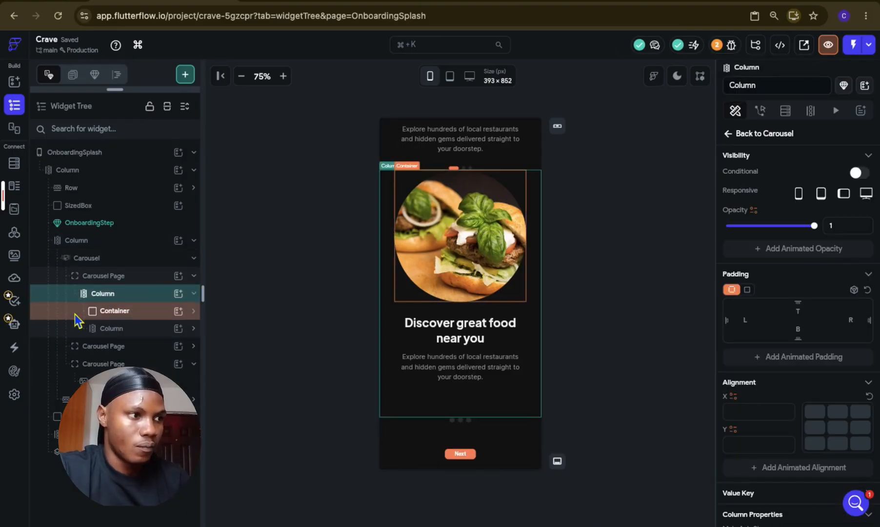
pyautogui.click(60, 279)
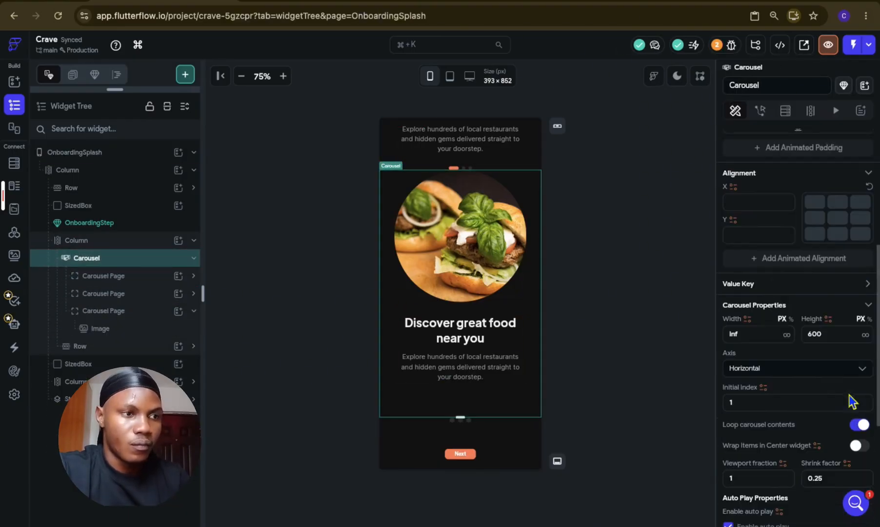
pyautogui.scroll(-1, 851, 401)
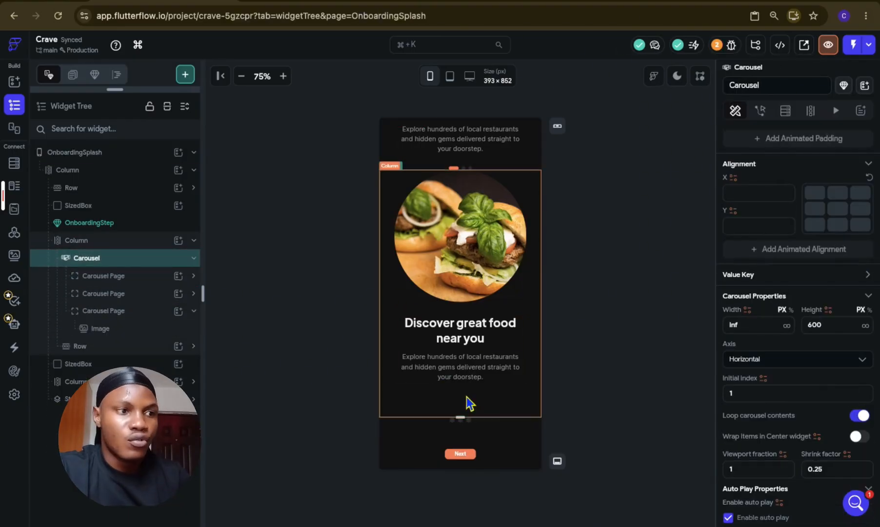
pyautogui.click(808, 325)
pyautogui.press('BackSpace')
pyautogui.write('5')
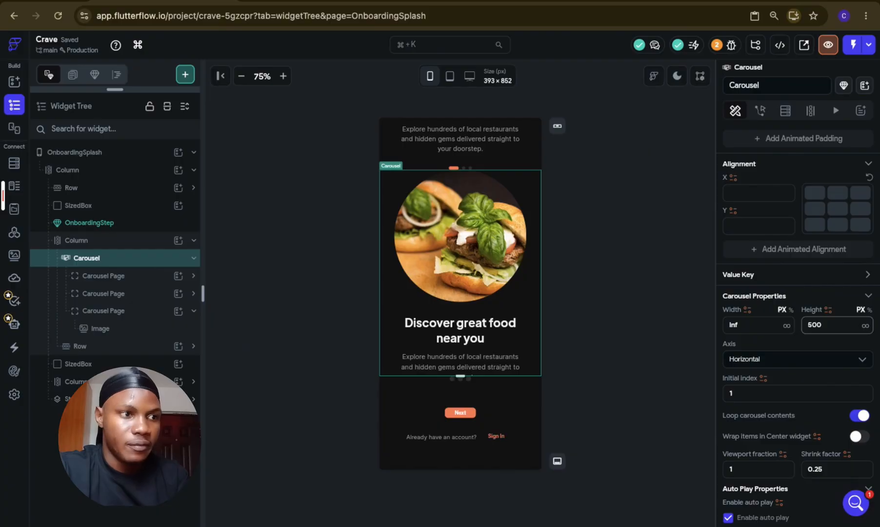
# Step: Set the items spacing of the Column inside the first Carousel Page to 24
pyautogui.doubleClick(147, 279)
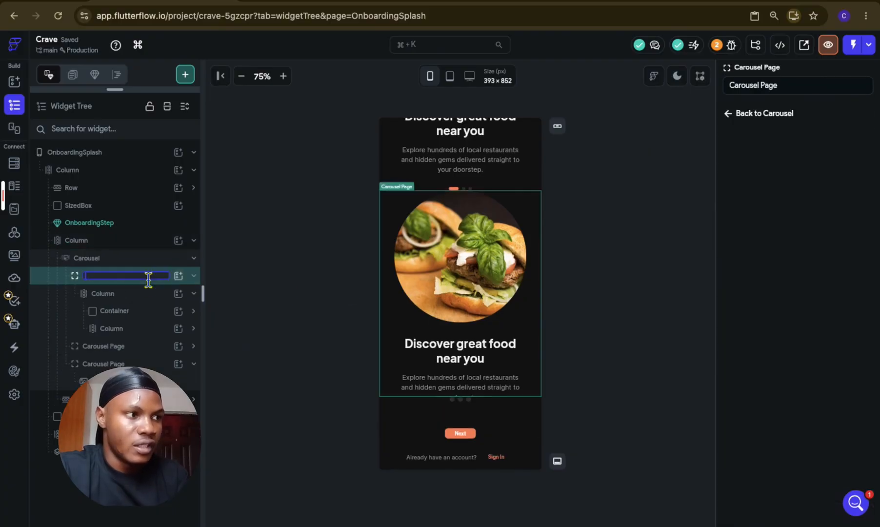
pyautogui.click(148, 293)
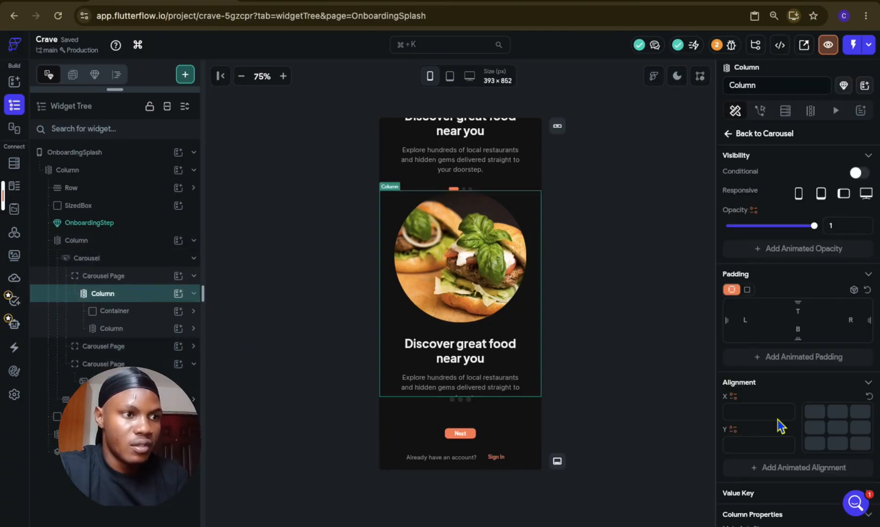
pyautogui.scroll(-8, 780, 425)
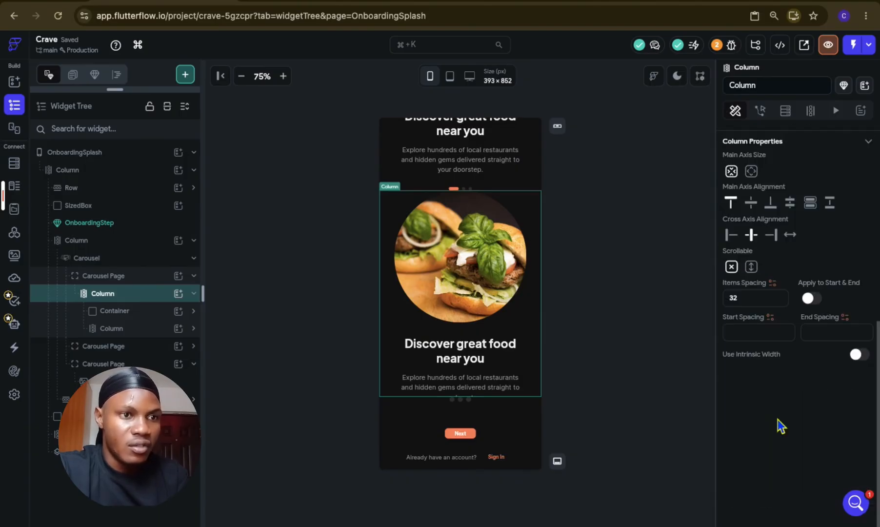
pyautogui.click(763, 299)
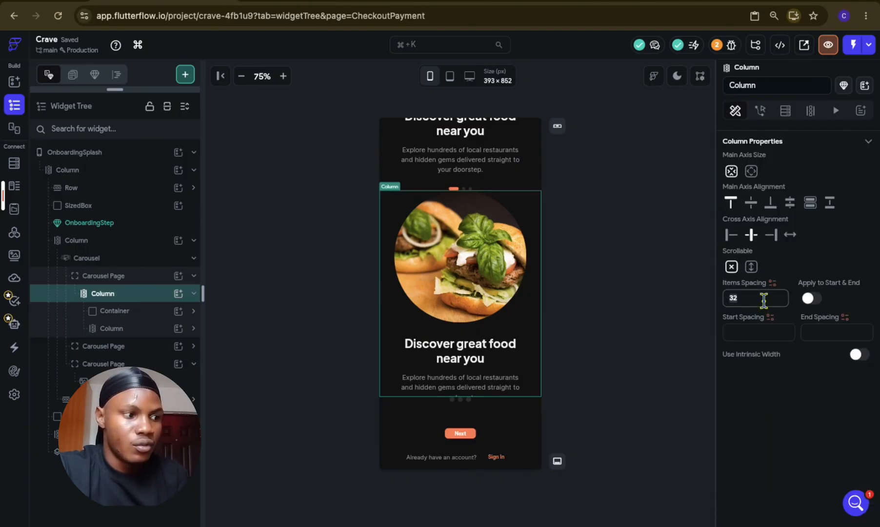
pyautogui.press('BackSpace')
pyautogui.press('BackSpace')
pyautogui.write('24')
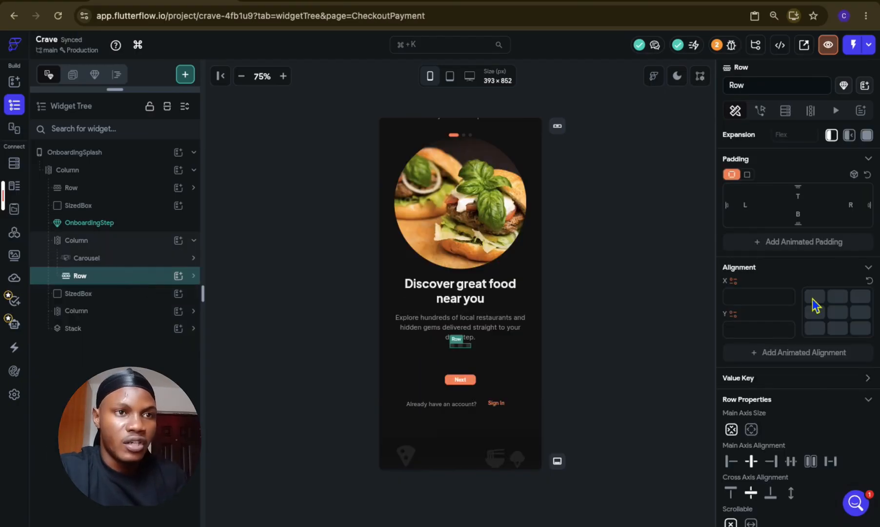
# Step: Add top padding to the indicator Row below the Carousel
pyautogui.scroll(2, 811, 299)
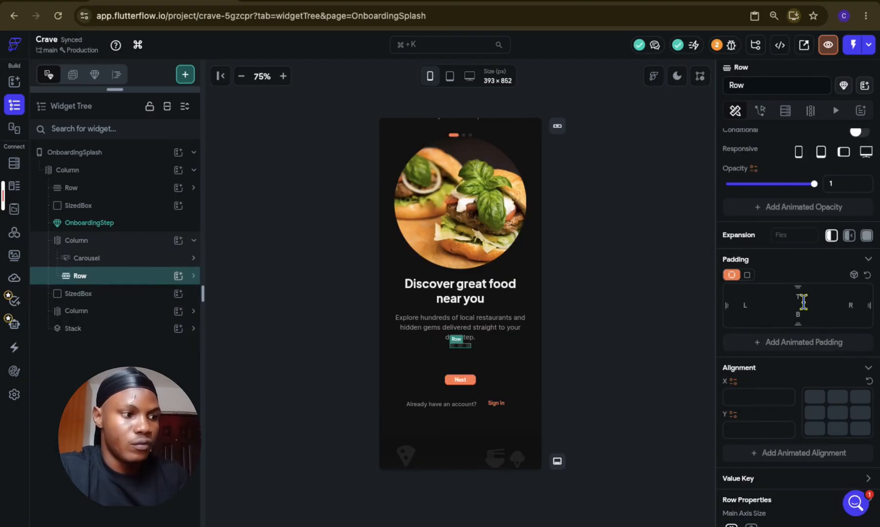
pyautogui.click(608, 311)
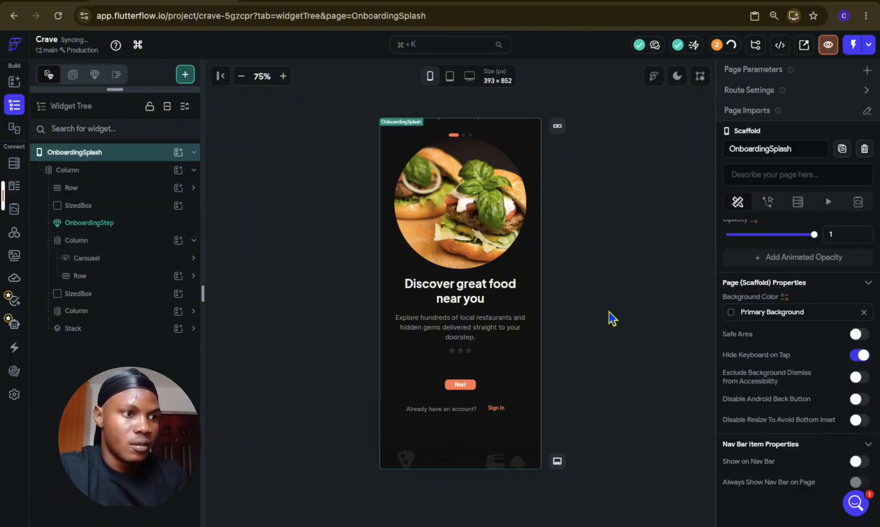
# Step: Delete the original OnboardingStep component above the Carousel's Column
pyautogui.click(106, 223)
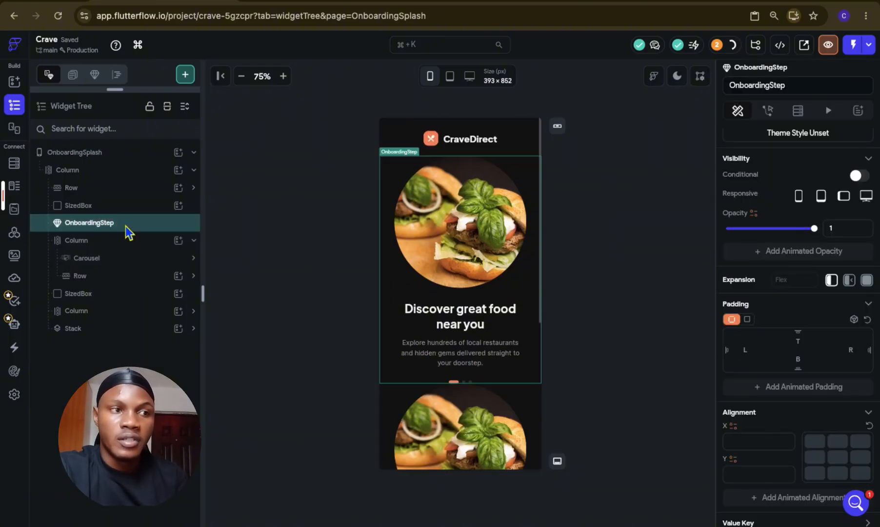
pyautogui.press('Delete')
pyautogui.scroll(-2, 451, 274)
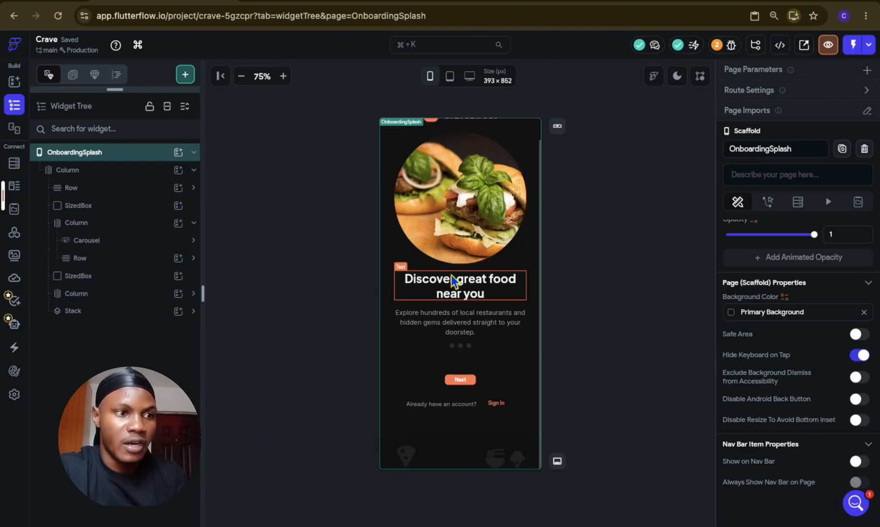
# Step: Delete the Sign In Button component beside the "Already have an account?" text
pyautogui.scroll(2, 451, 274)
pyautogui.scroll(-2, 451, 274)
pyautogui.click(124, 223)
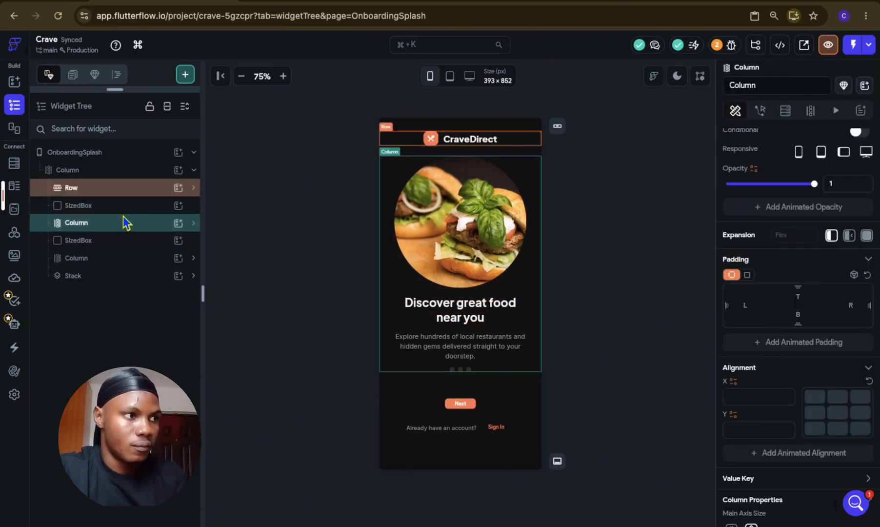
pyautogui.click(116, 240)
pyautogui.click(439, 404)
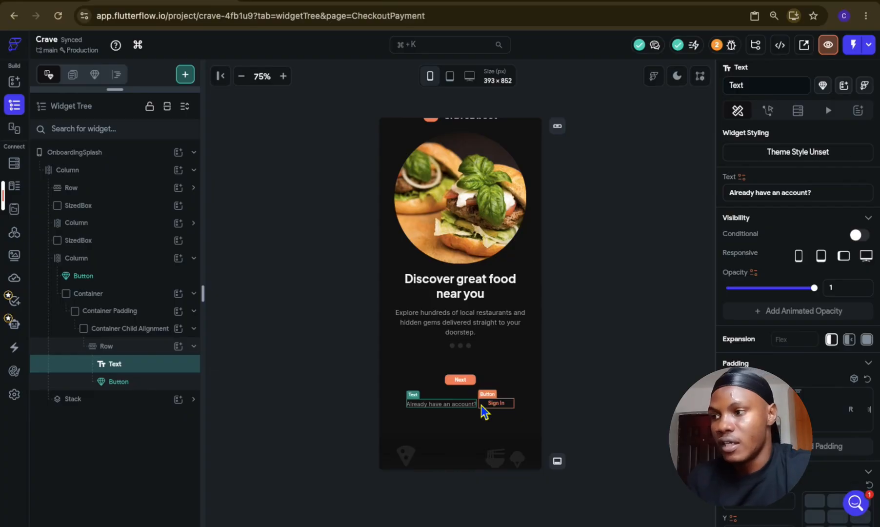
pyautogui.click(149, 385)
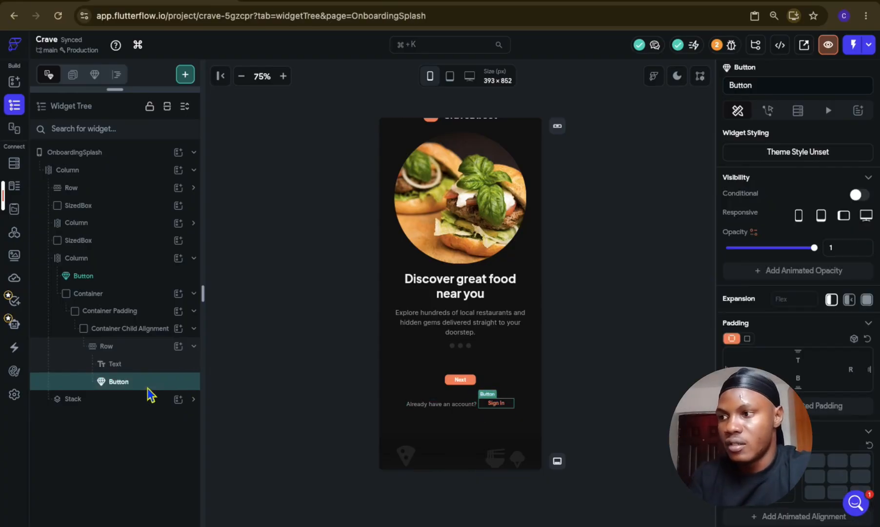
pyautogui.press('Delete')
# Step: Duplicate the "Already have an account?" Text within its Row and change the second Text to "Sign In"
pyautogui.click(141, 366)
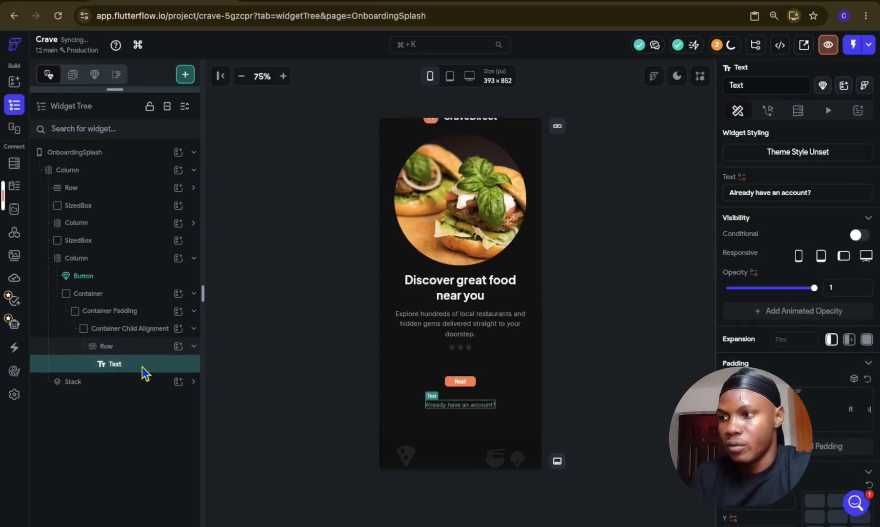
pyautogui.hotkey('ctrl', 'd')
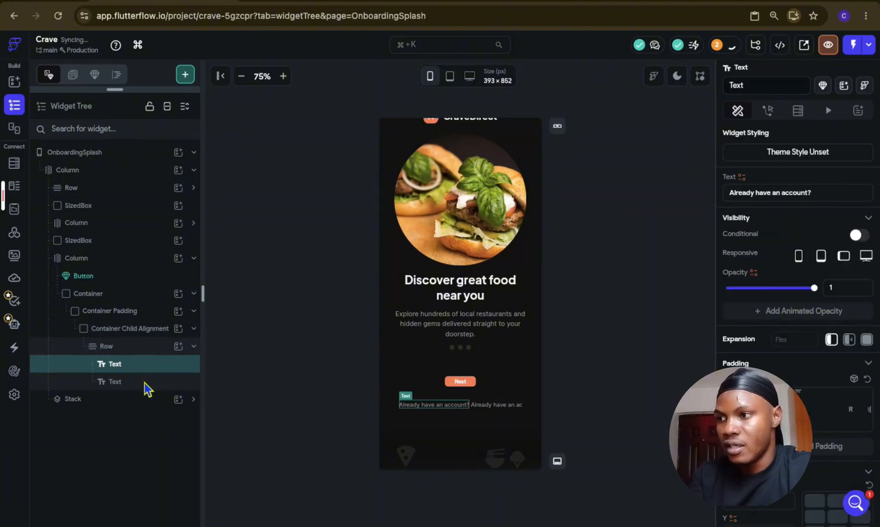
pyautogui.keyDown('shift'); pyautogui.click(143, 382); pyautogui.keyUp('shift')
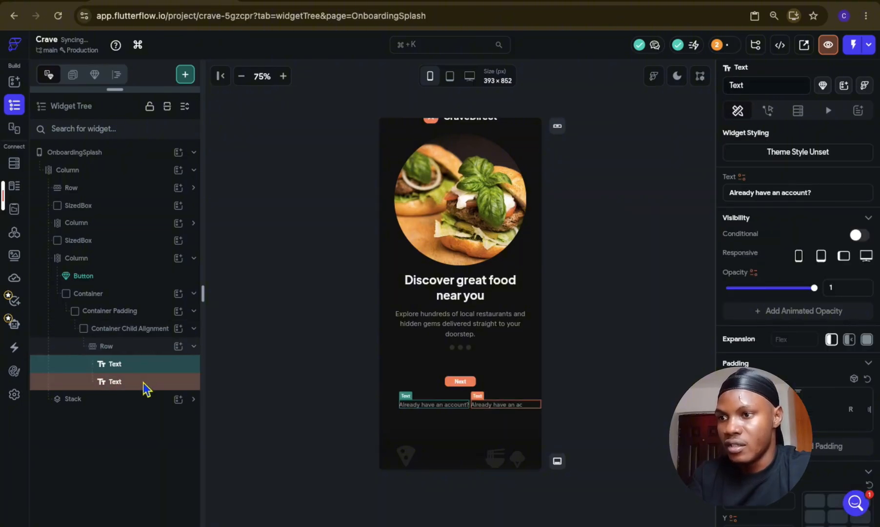
pyautogui.click(816, 194)
pyautogui.write('S')
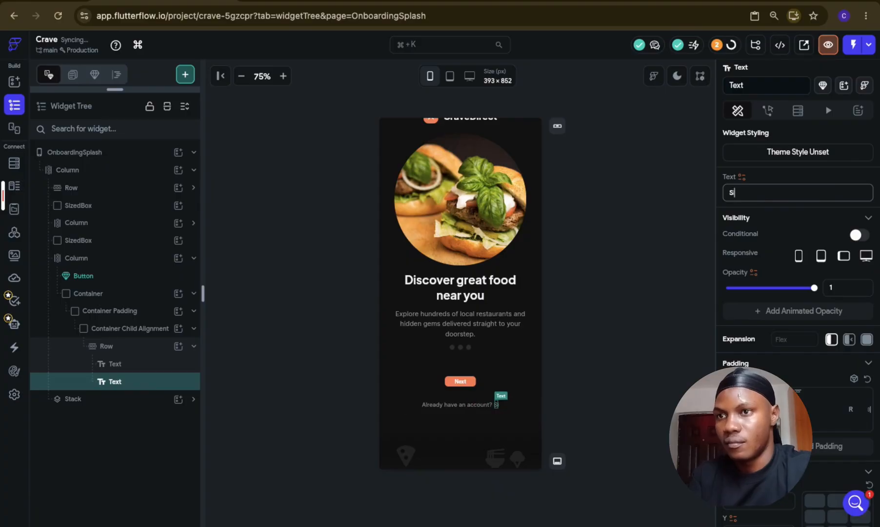
pyautogui.write('ign In')
# Step: Set the "Sign In" Text's color to Primary and its font weight to 600 - Semi Bold
pyautogui.scroll(-5, 872, 383)
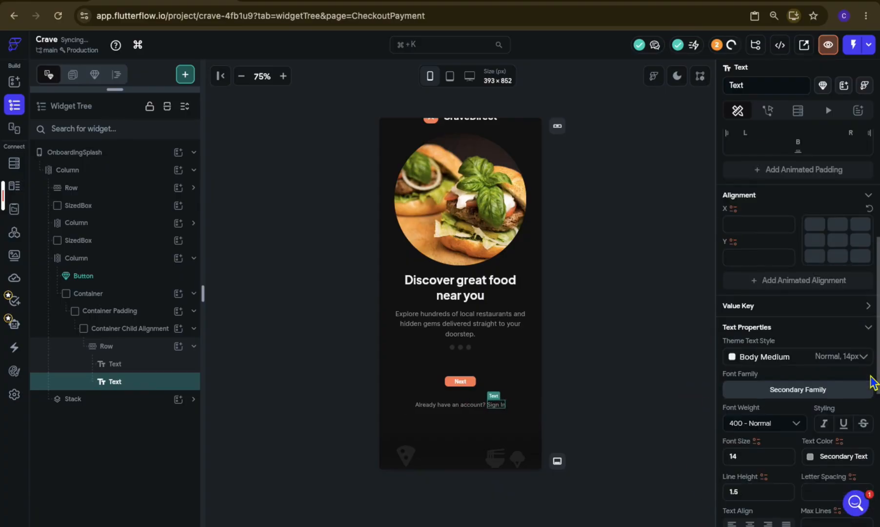
pyautogui.click(810, 458)
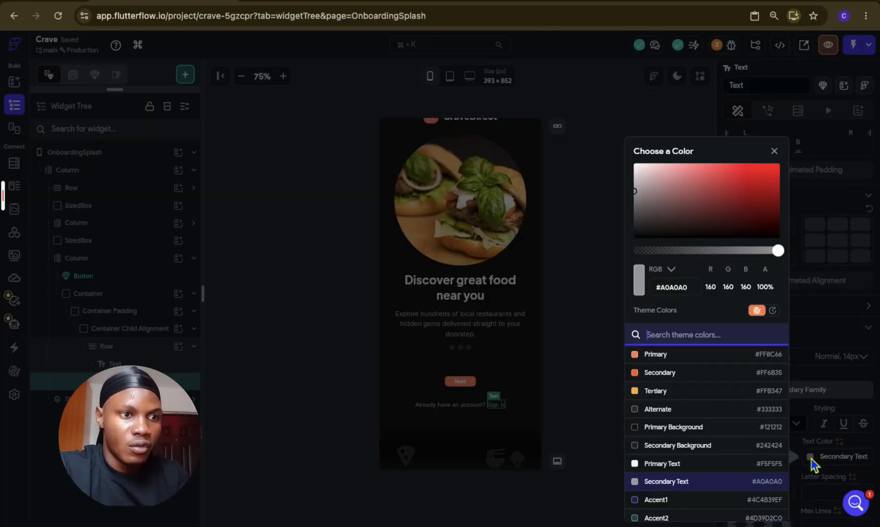
pyautogui.click(702, 365)
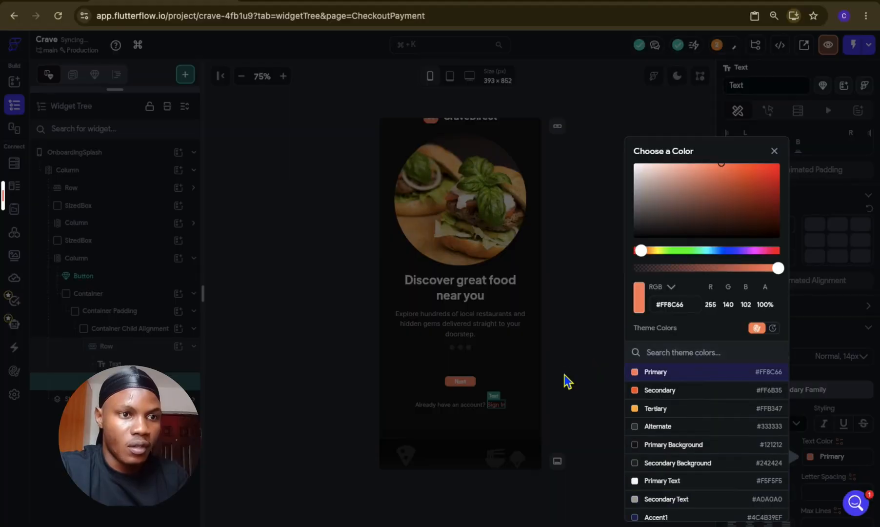
pyautogui.click(564, 376)
pyautogui.click(770, 428)
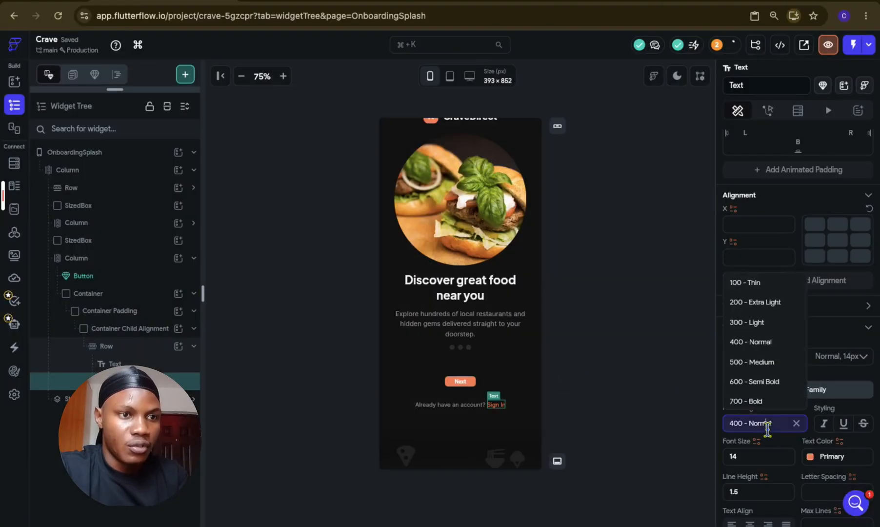
pyautogui.click(766, 387)
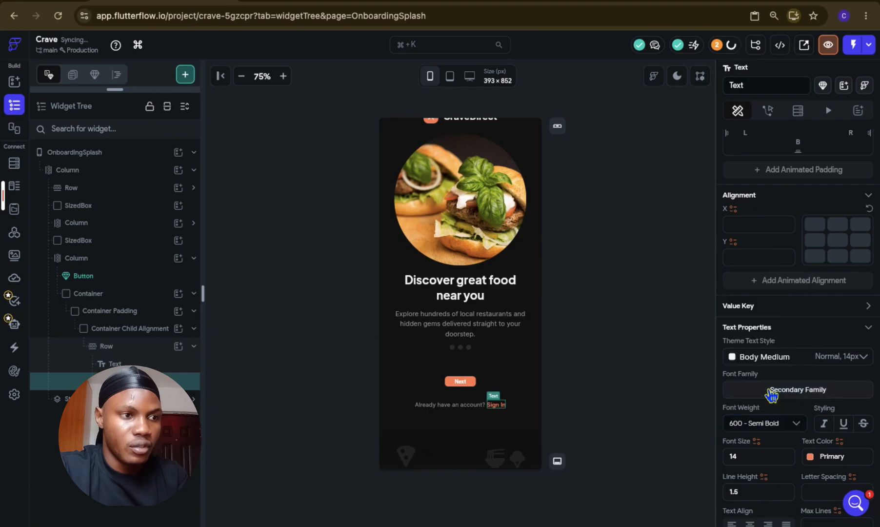
pyautogui.click(589, 394)
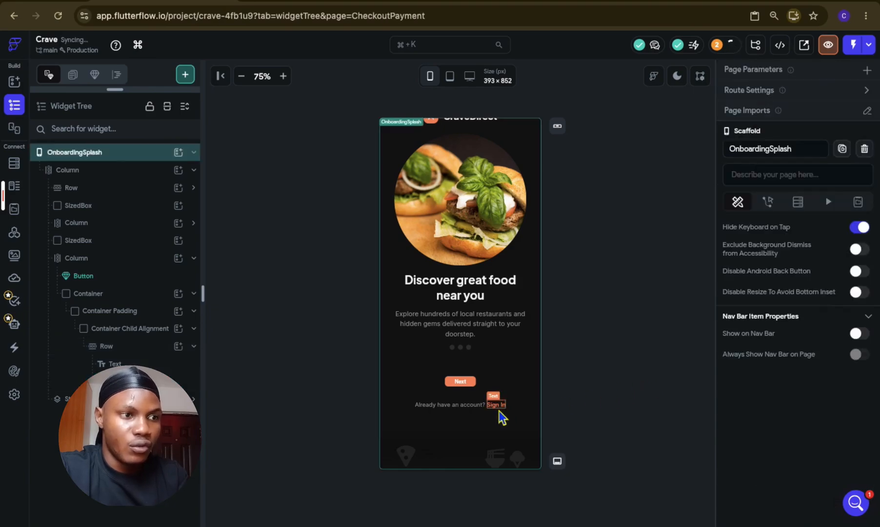
# Step: Move the sign-in Row out of its Container directly into the lower Column, and delete the emptied Container
pyautogui.moveTo(127, 346); pyautogui.dragTo(53, 309)
pyautogui.click(53, 309)
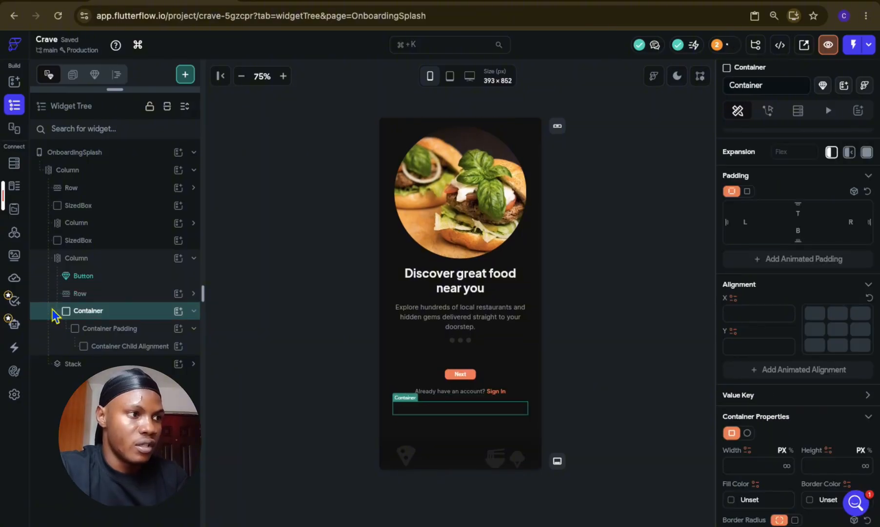
pyautogui.press('Delete')
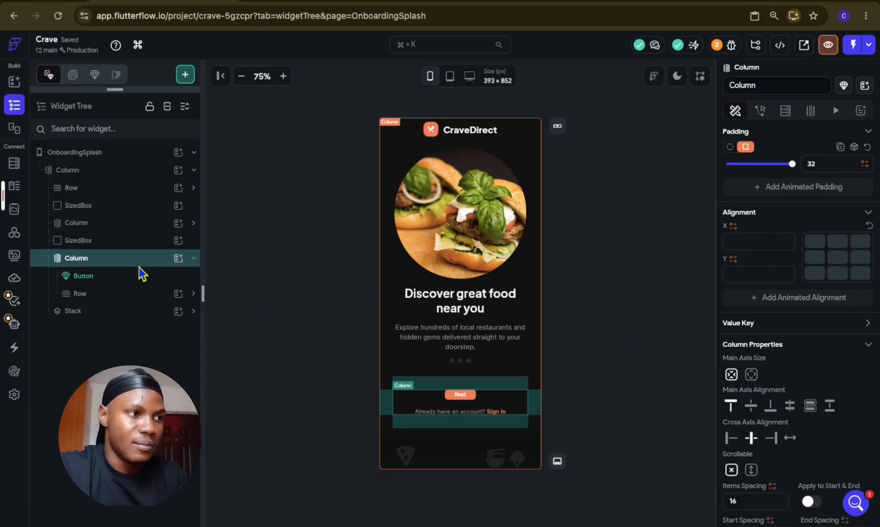
# Step: Add a standard Button to the lower Column above the sign-in Row, replacing the Next Button component
pyautogui.click(178, 258)
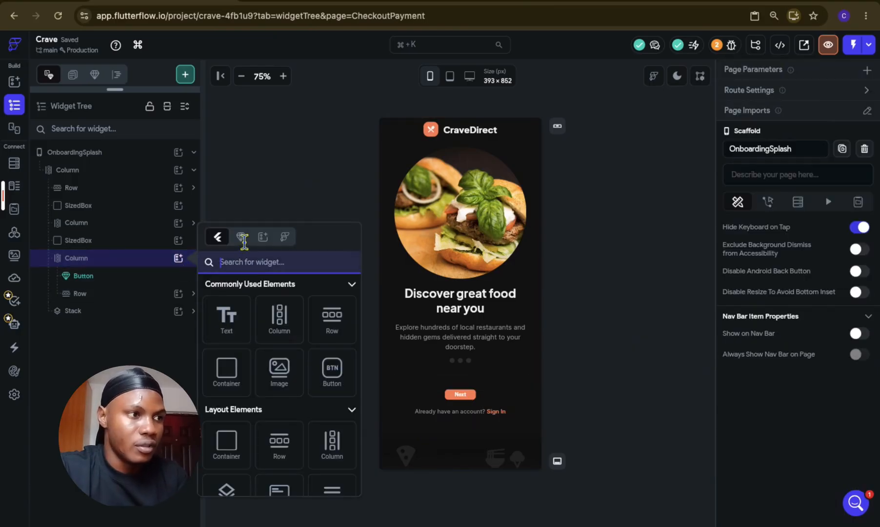
pyautogui.click(332, 373)
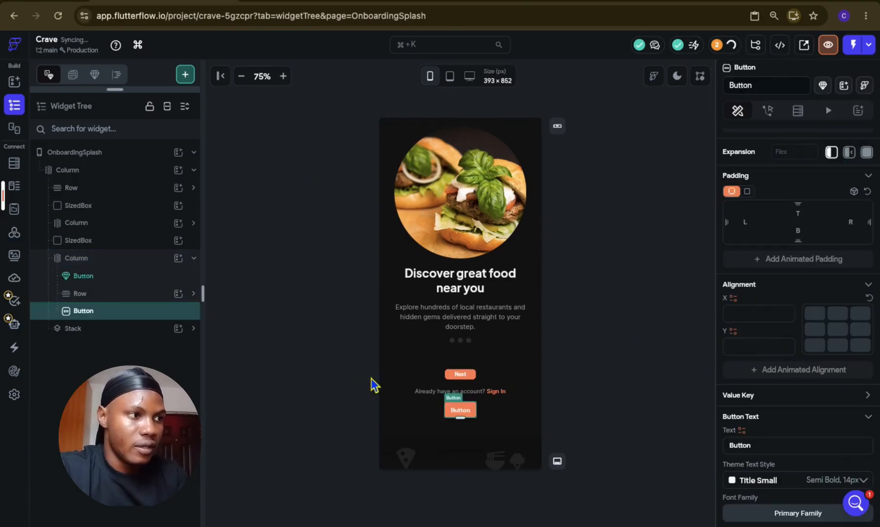
pyautogui.moveTo(113, 305); pyautogui.dragTo(108, 291)
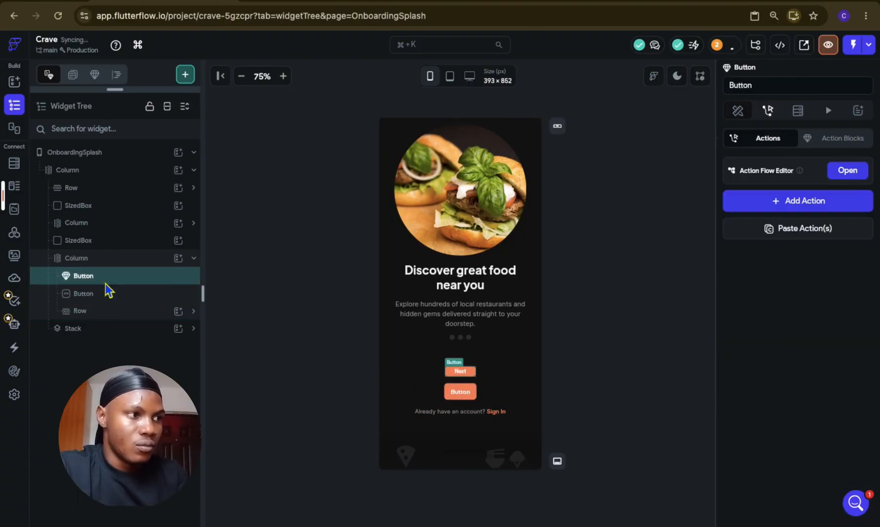
pyautogui.press('Delete')
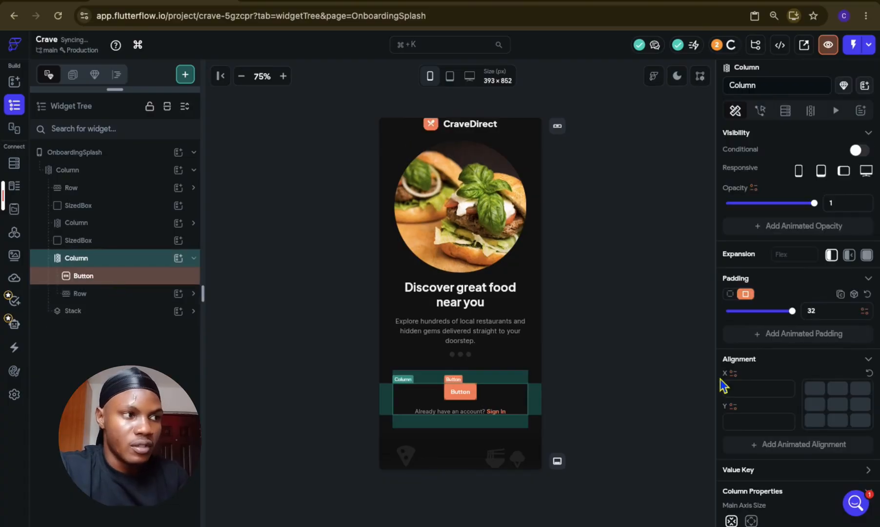
# Step: Set the new Button's width to infinity and its height to 45 px
pyautogui.scroll(-9, 814, 421)
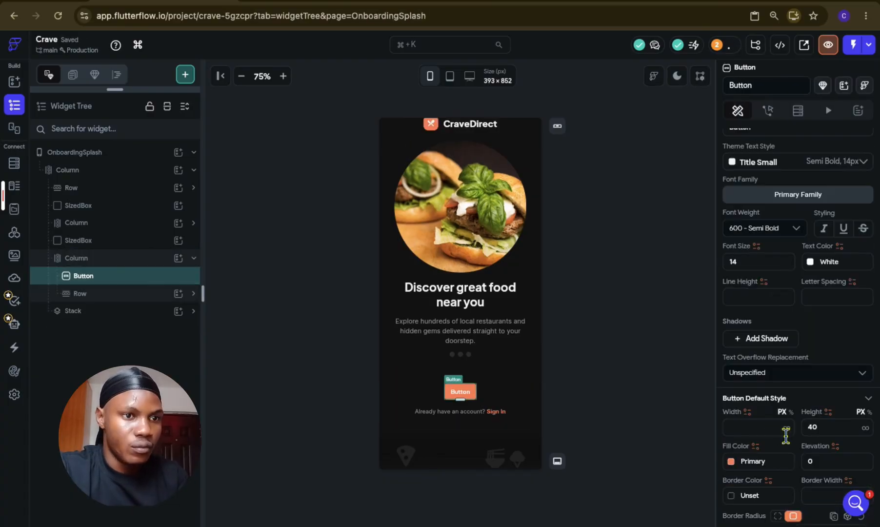
pyautogui.click(787, 428)
pyautogui.click(820, 428)
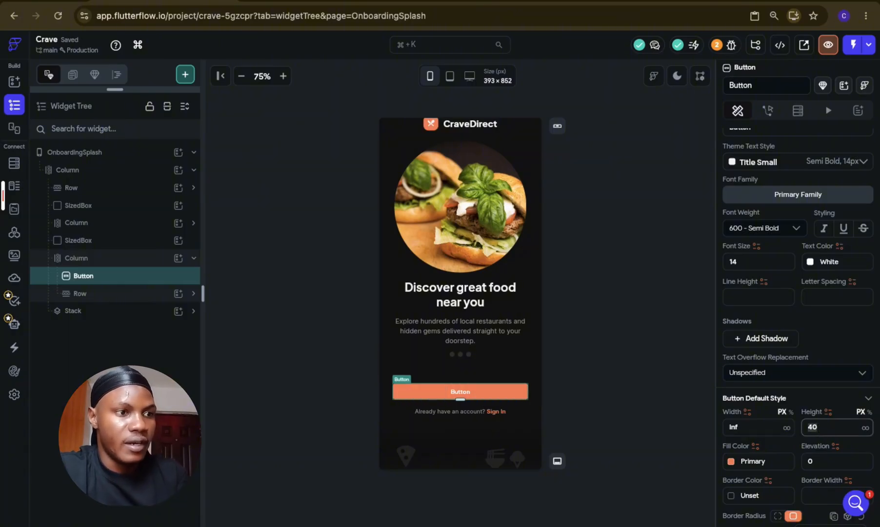
pyautogui.write('45')
pyautogui.click(613, 408)
# Step: Set the Button's height to 50 px and its border radius to 16
pyautogui.click(494, 396)
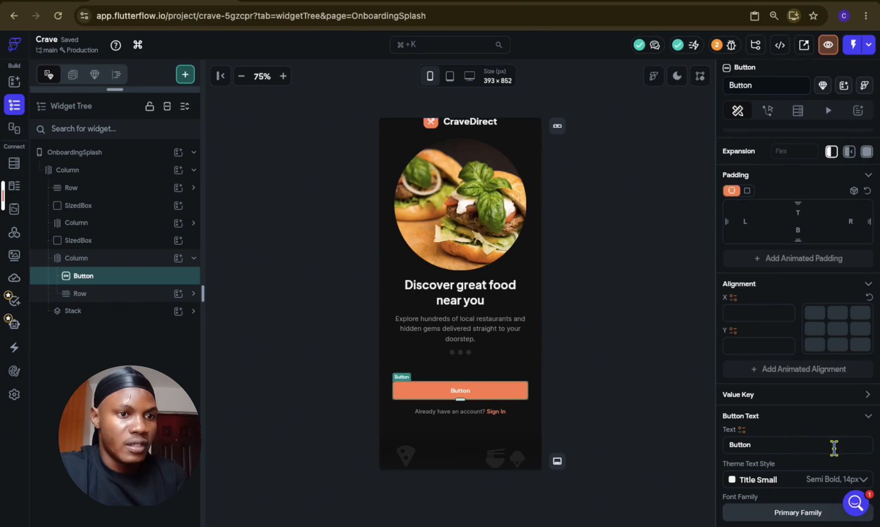
pyautogui.scroll(-7, 837, 453)
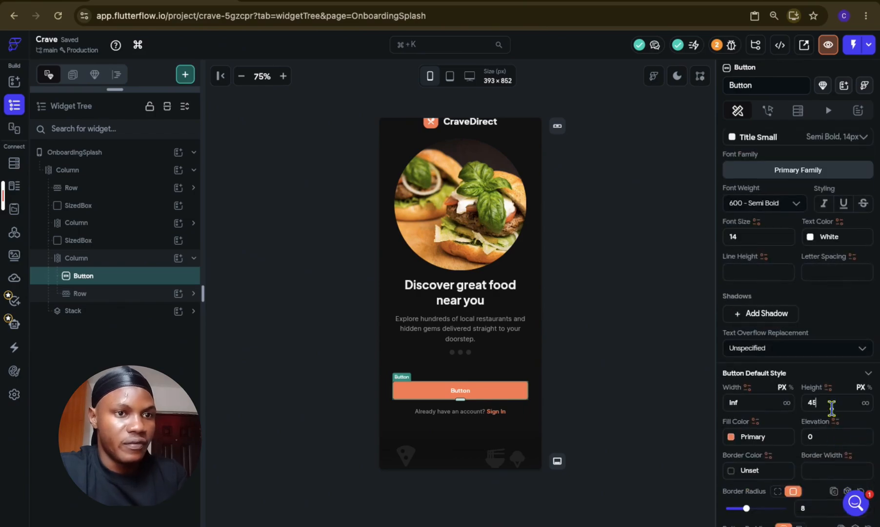
pyautogui.doubleClick(831, 402)
pyautogui.write('50')
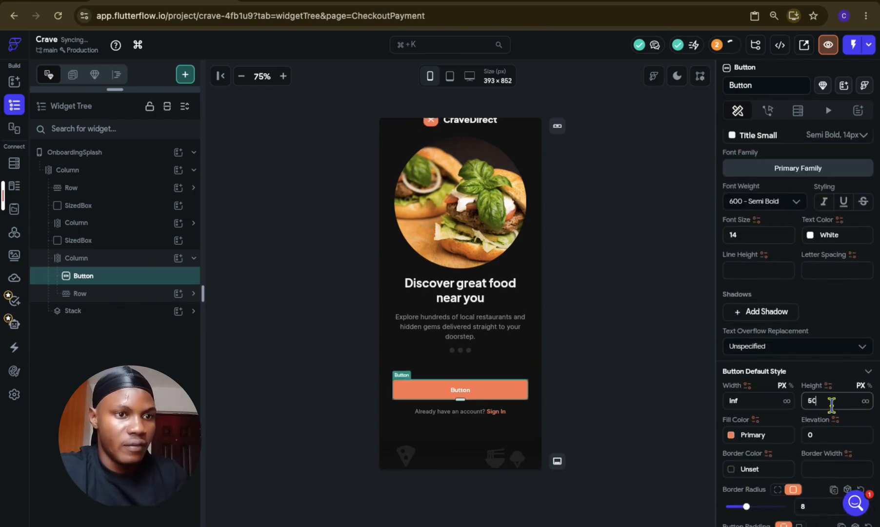
pyautogui.scroll(-2, 830, 404)
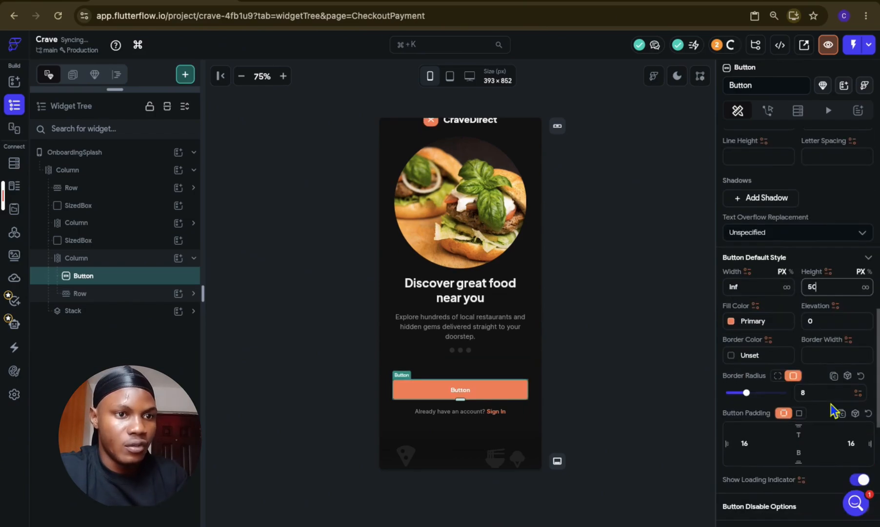
pyautogui.click(816, 394)
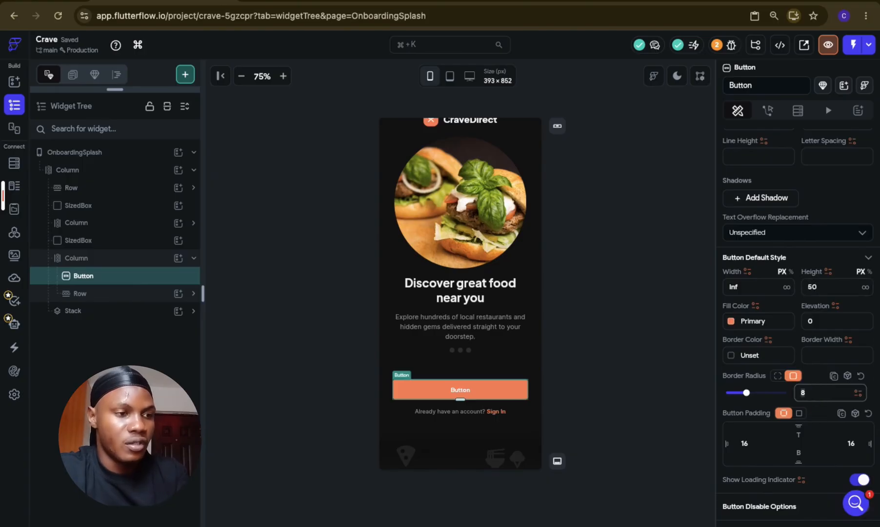
pyautogui.click(629, 375)
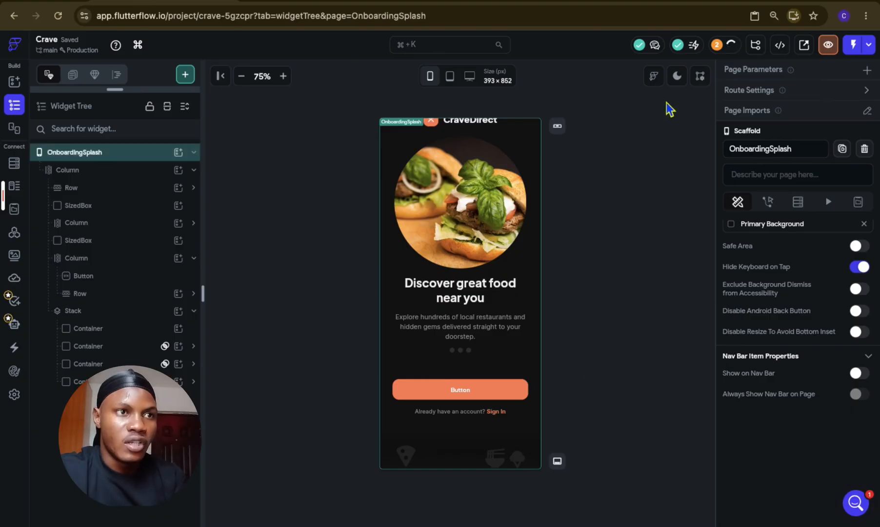
# Step: Switch the canvas to light mode and set the CraveDirect logo icon's color to on_primary
pyautogui.click(679, 76)
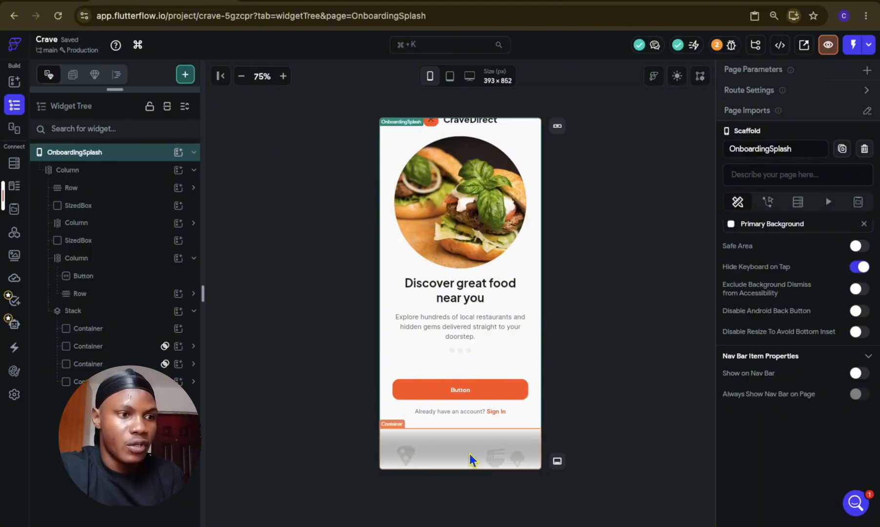
pyautogui.scroll(1, 470, 453)
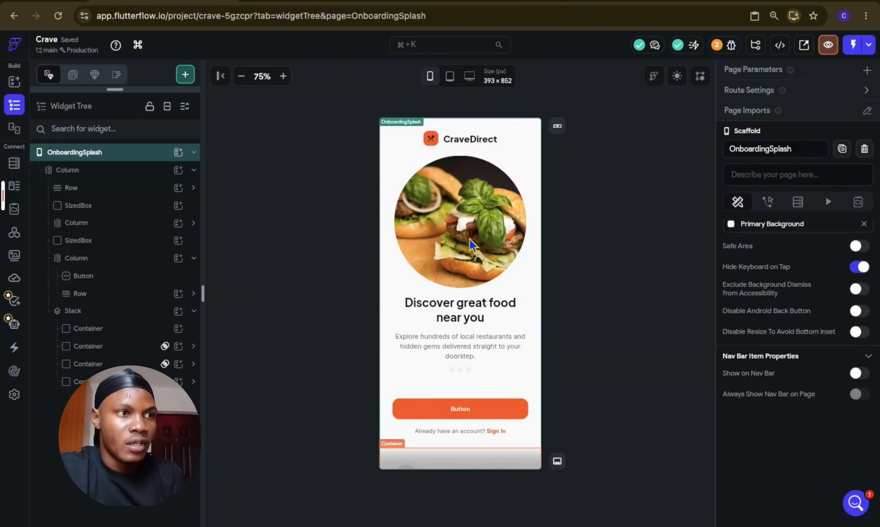
pyautogui.click(432, 146)
pyautogui.scroll(-3, 815, 334)
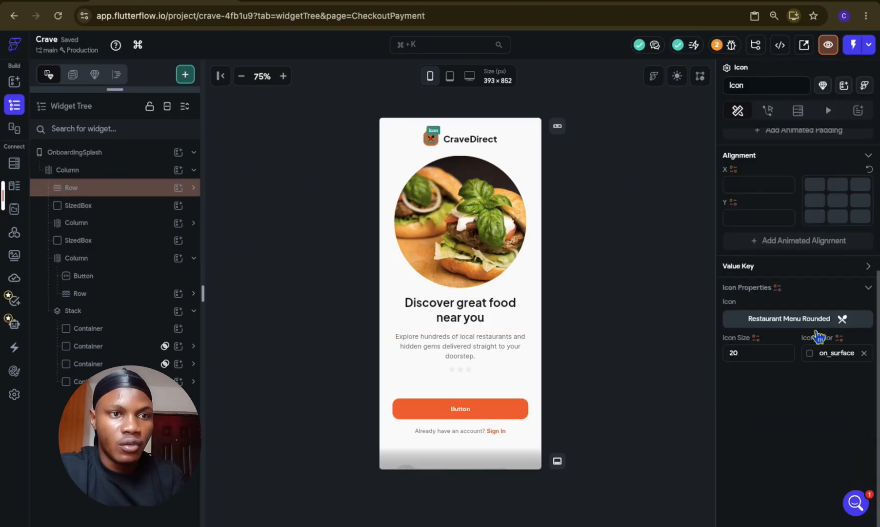
pyautogui.click(810, 360)
pyautogui.scroll(-5, 699, 461)
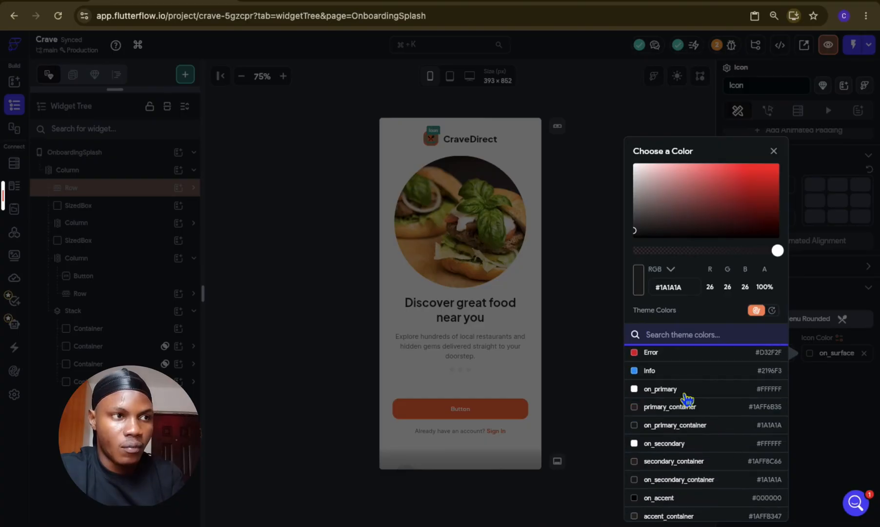
pyautogui.click(684, 393)
pyautogui.click(578, 350)
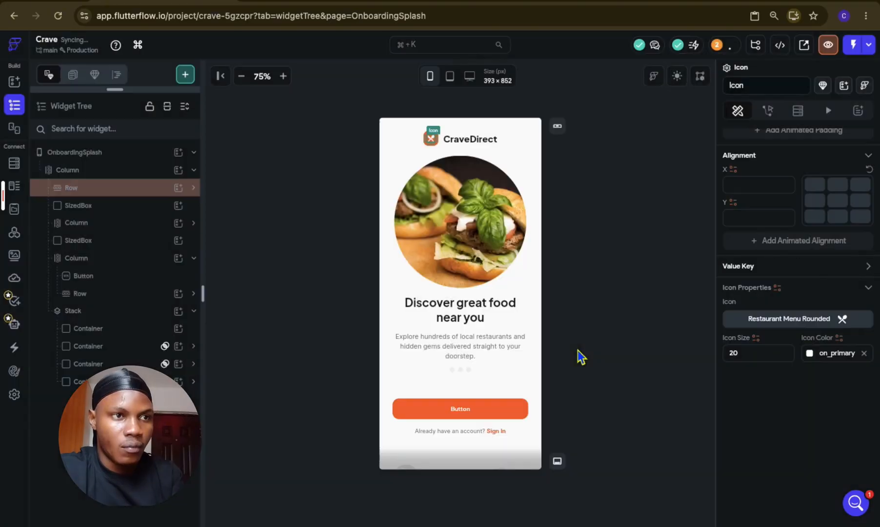
# Step: Compare the recolored logo icon in the dark and light modes of the canvas
pyautogui.click(685, 75)
pyautogui.click(685, 83)
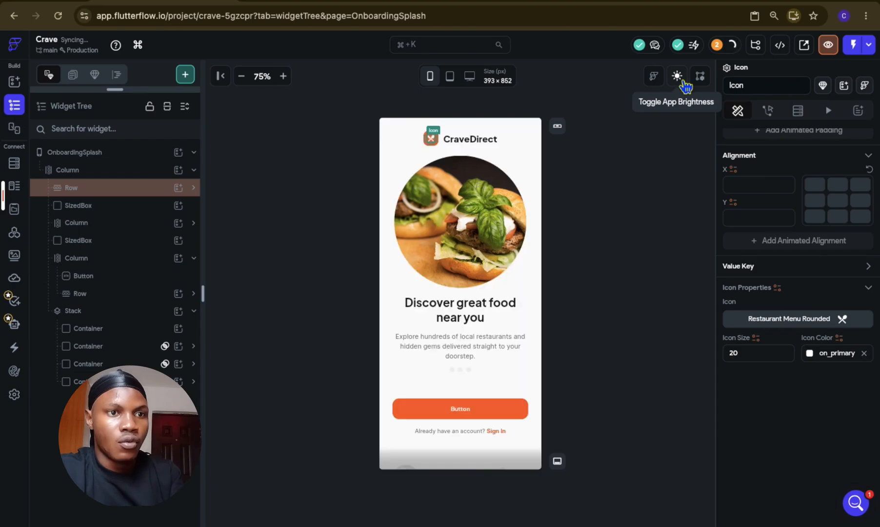
pyautogui.click(583, 377)
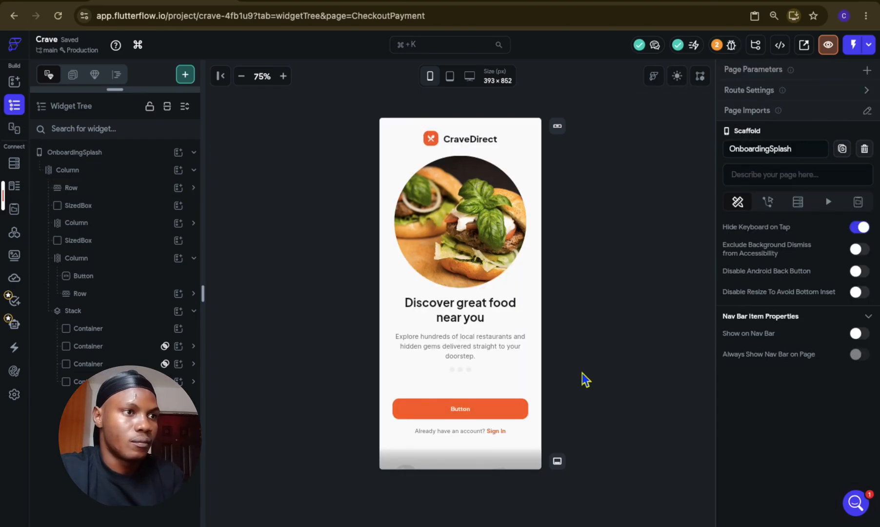
# Step: Add a Row to the Column that holds the Button and the sign-in Row
pyautogui.scroll(-1, 455, 310)
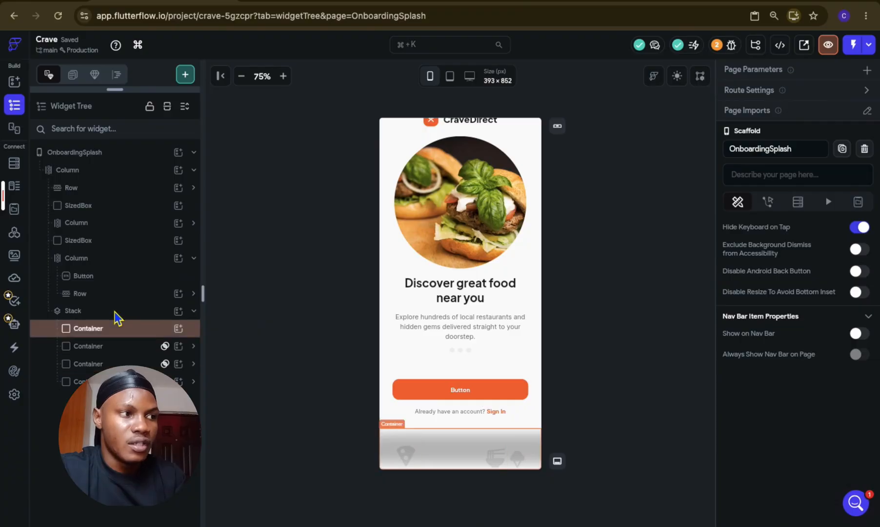
pyautogui.click(117, 258)
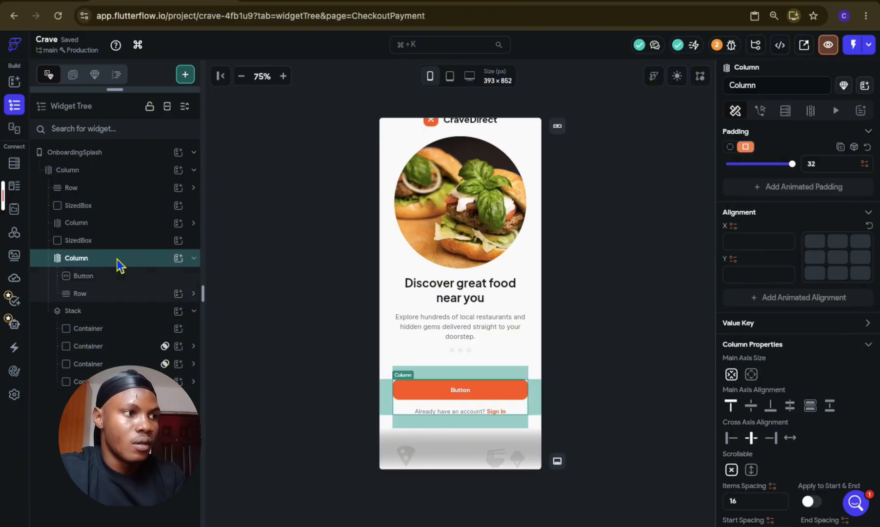
pyautogui.click(181, 263)
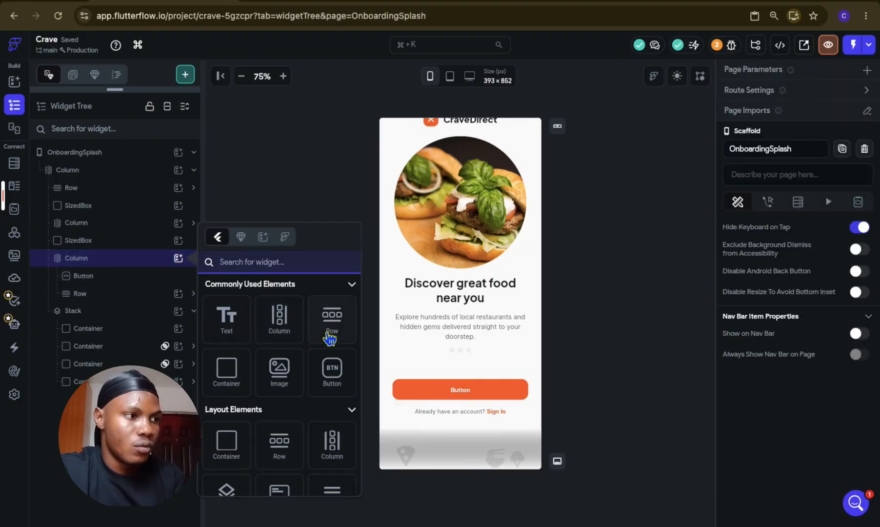
pyautogui.click(329, 337)
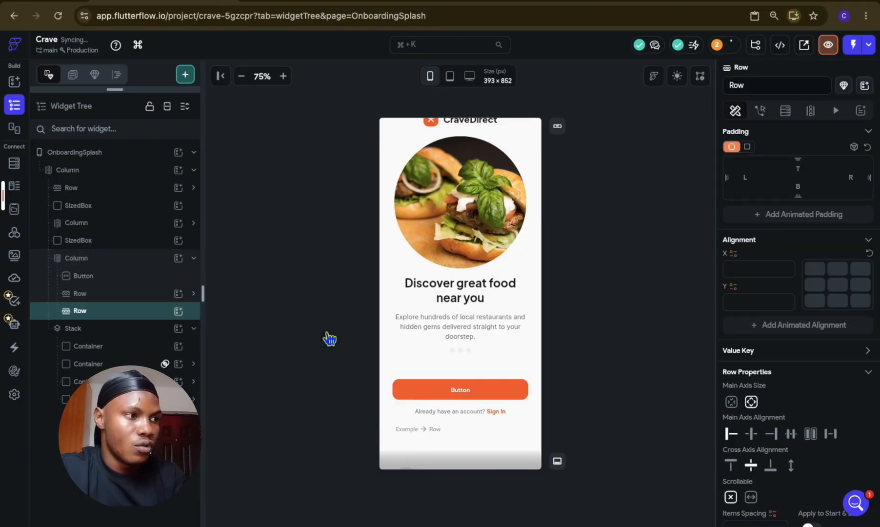
# Step: Move the three food icon Containers from the Stack into the new Row and delete the Stack
pyautogui.click(117, 363)
pyautogui.moveTo(117, 364); pyautogui.dragTo(108, 316)
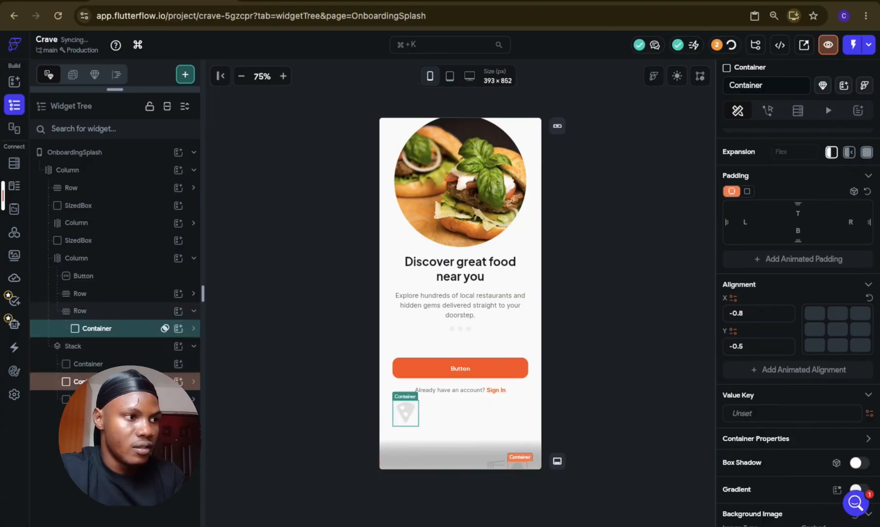
pyautogui.click(115, 381)
pyautogui.moveTo(115, 381); pyautogui.dragTo(115, 341)
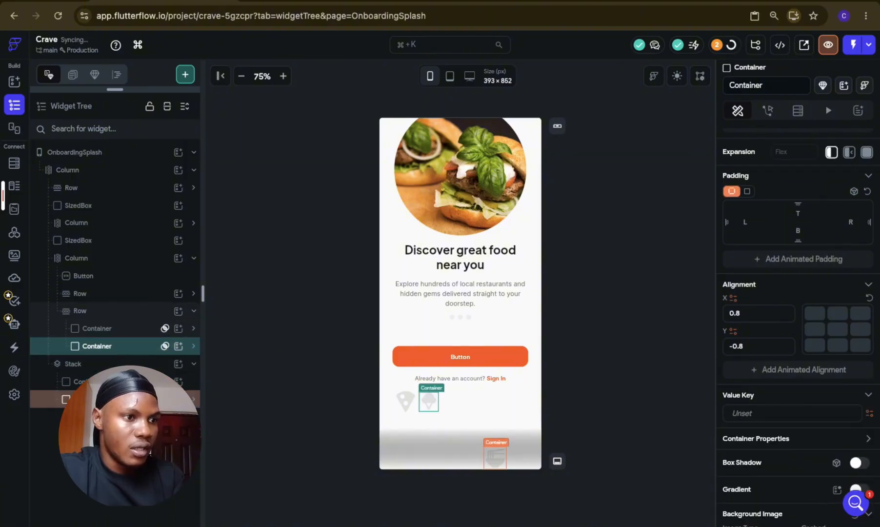
pyautogui.moveTo(120, 399); pyautogui.dragTo(121, 353)
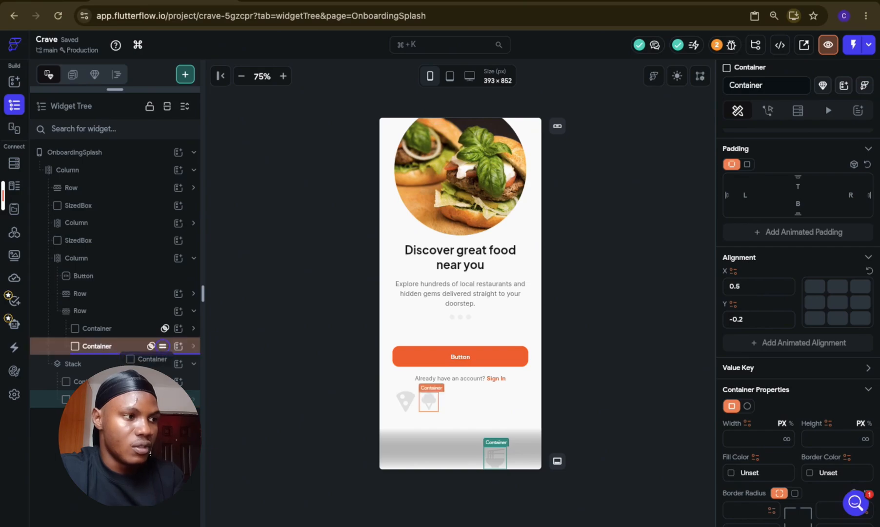
pyautogui.moveTo(120, 353); pyautogui.dragTo(121, 353)
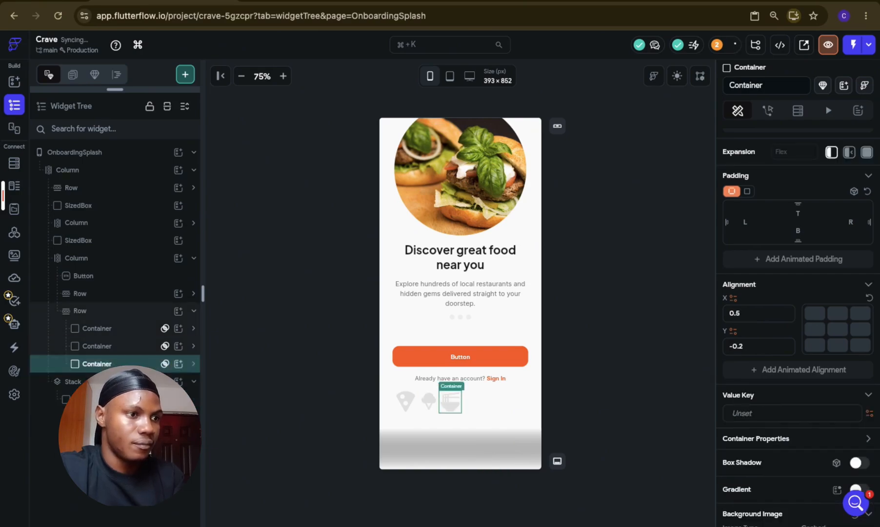
pyautogui.click(117, 382)
pyautogui.press('Delete')
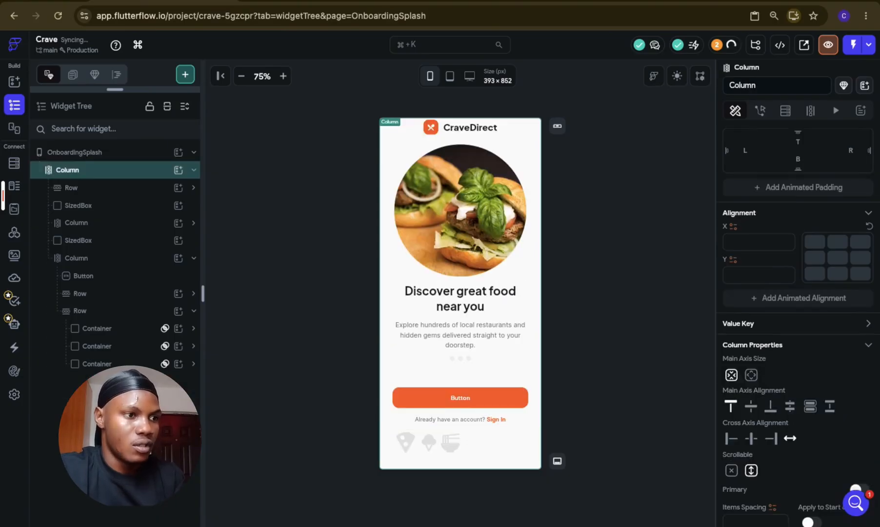
# Step: Set the food icon Row's main axis alignment to space between
pyautogui.click(113, 314)
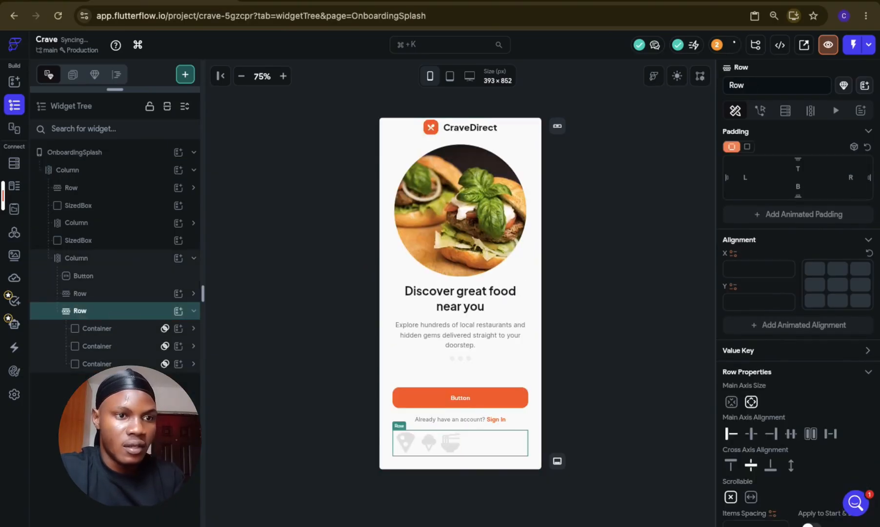
pyautogui.scroll(-3, 849, 446)
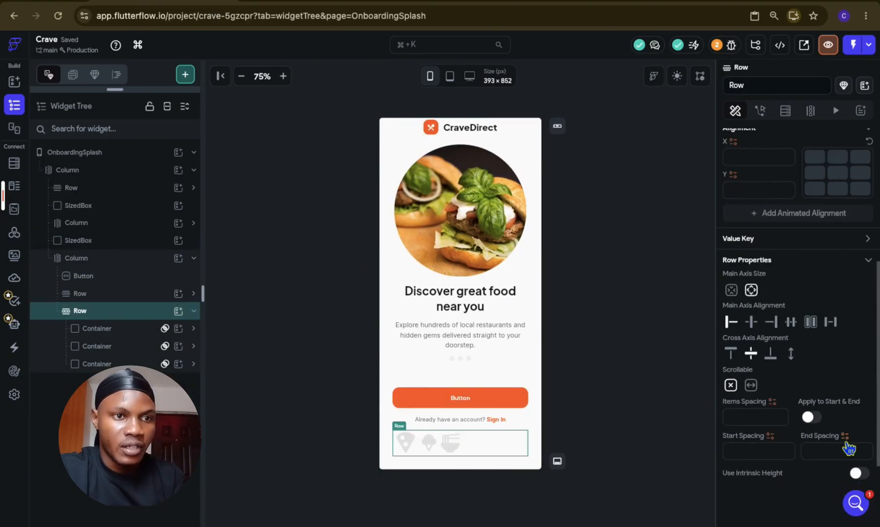
pyautogui.click(834, 323)
pyautogui.click(678, 369)
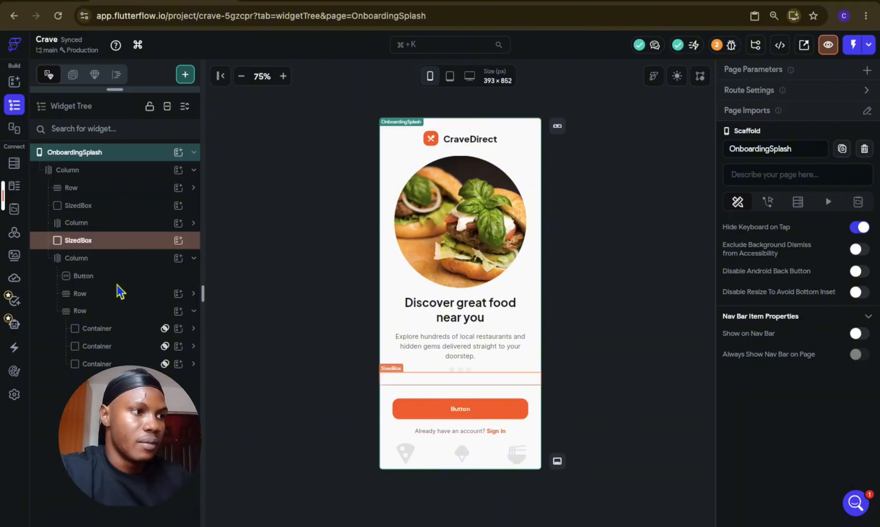
# Step: Expand the Carousel in the widget tree and review the contents of its three Carousel Pages
pyautogui.doubleClick(122, 312)
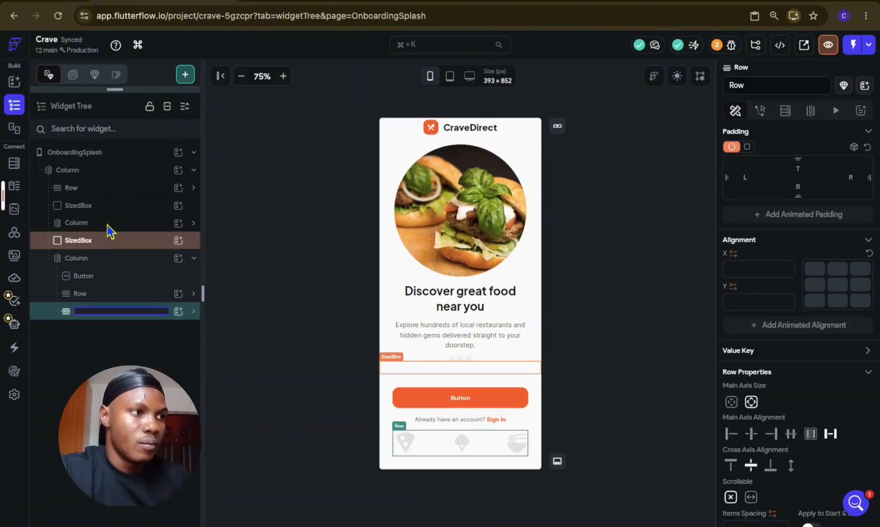
pyautogui.click(107, 225)
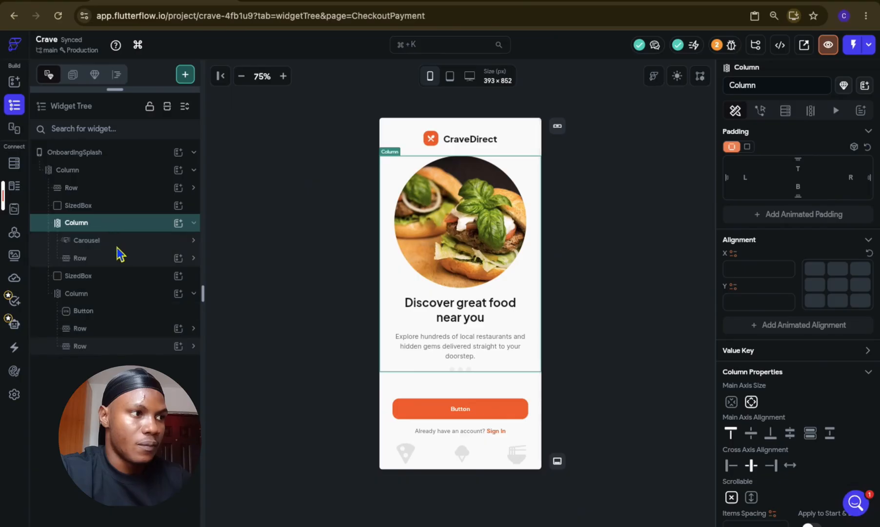
pyautogui.click(118, 243)
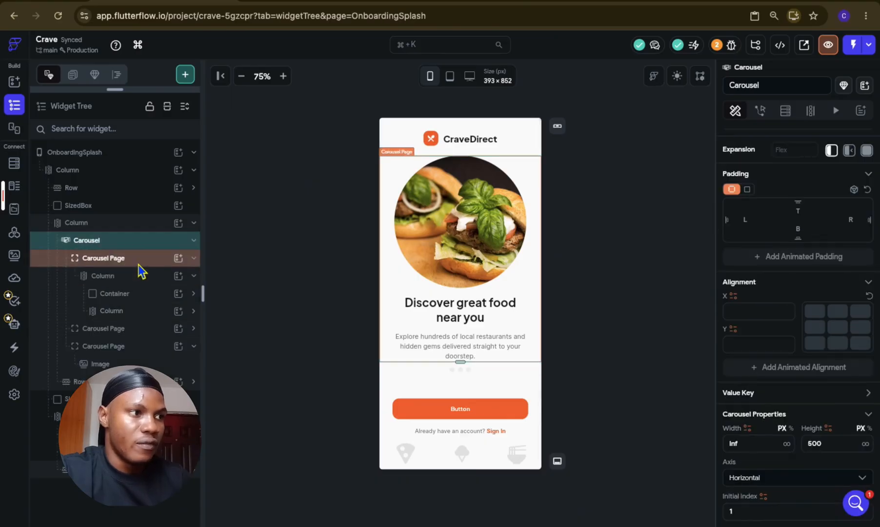
pyautogui.doubleClick(138, 258)
pyautogui.click(152, 280)
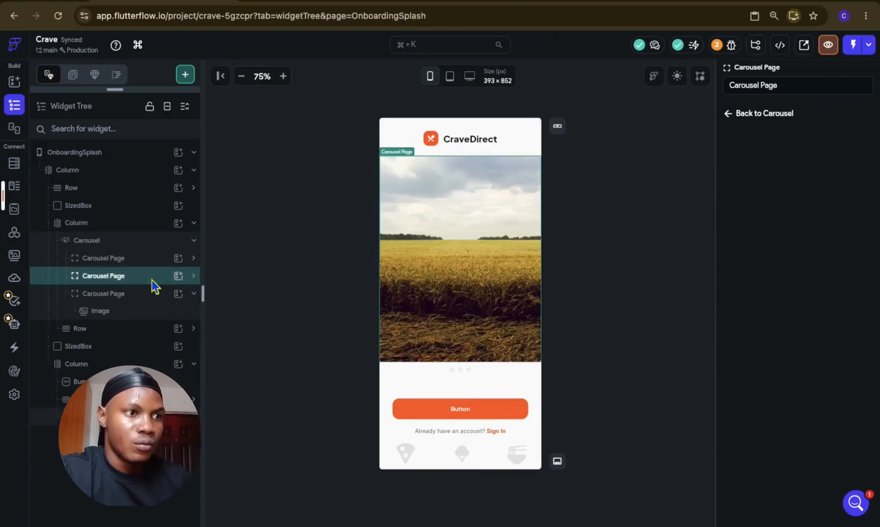
pyautogui.click(149, 295)
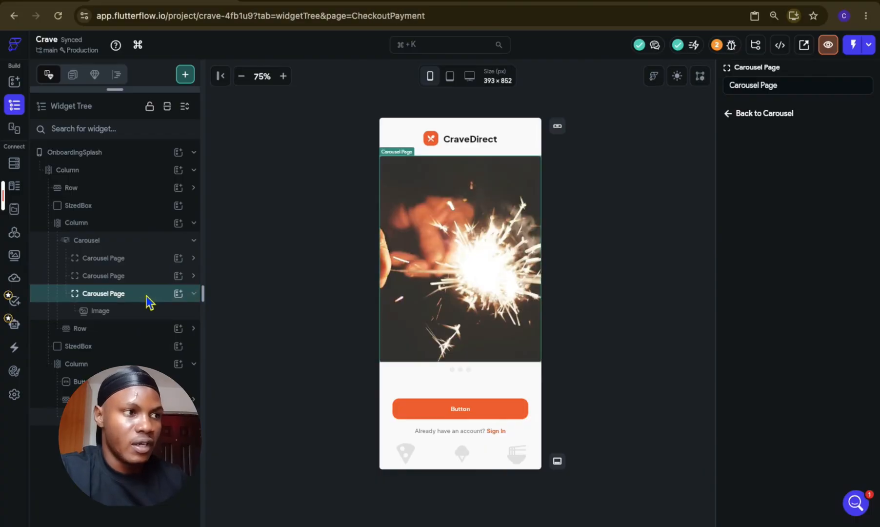
pyautogui.click(148, 259)
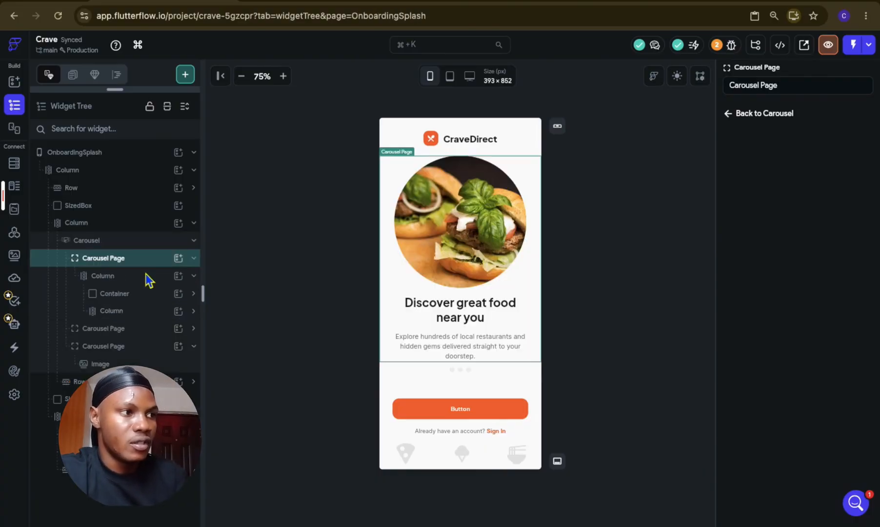
# Step: Copy the first Carousel Page's Column and replace the placeholder Images in the second and third Carousel Pages with it
pyautogui.click(148, 281)
pyautogui.press('super+c')
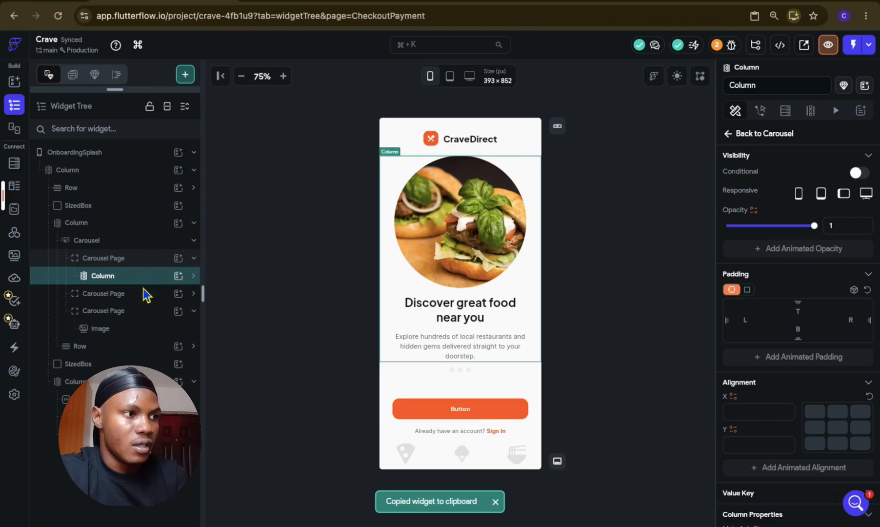
pyautogui.click(143, 292)
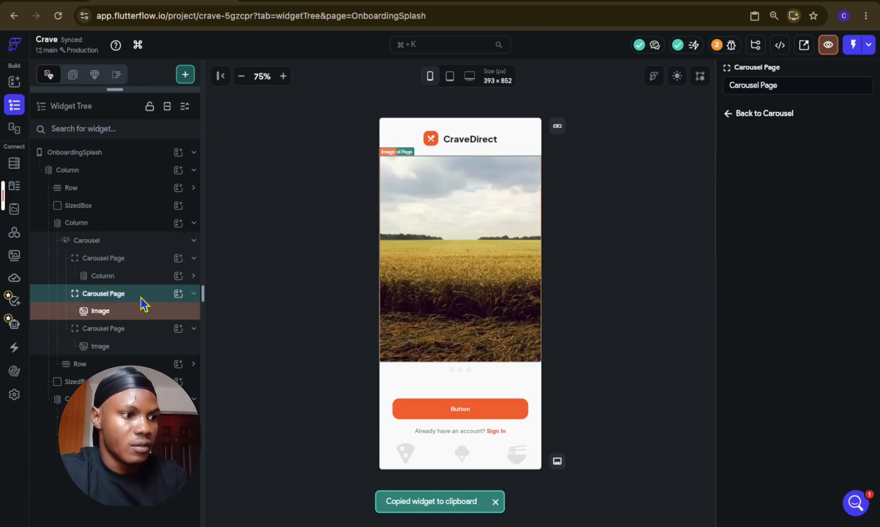
pyautogui.press('super+v')
pyautogui.click(143, 310)
pyautogui.click(142, 332)
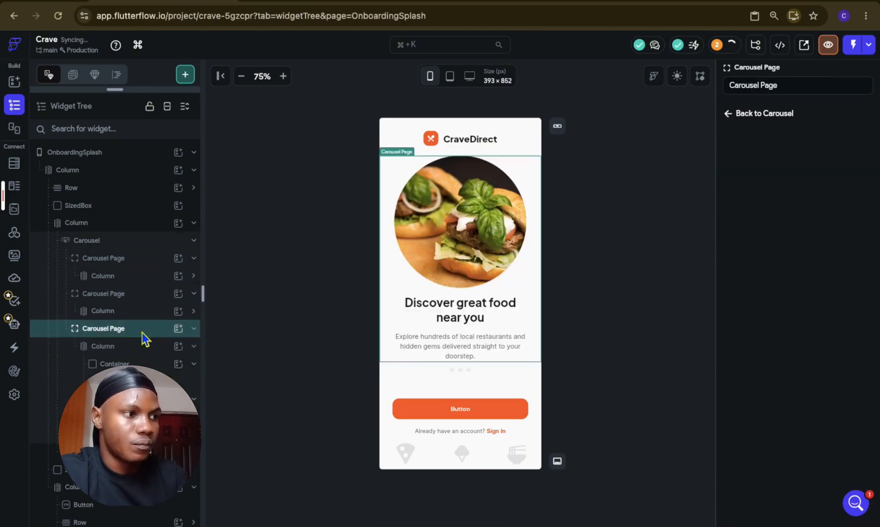
pyautogui.press('super+v')
pyautogui.click(244, 347)
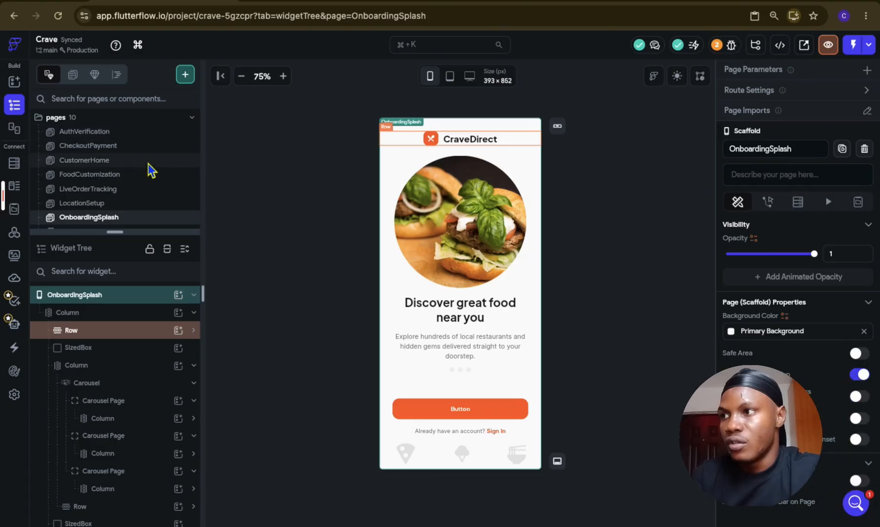
# Step: Open the CustomerHome page and copy the imgDesc path of the RestaurantCard for The Burger Joint
pyautogui.scroll(-1, 149, 165)
pyautogui.click(148, 142)
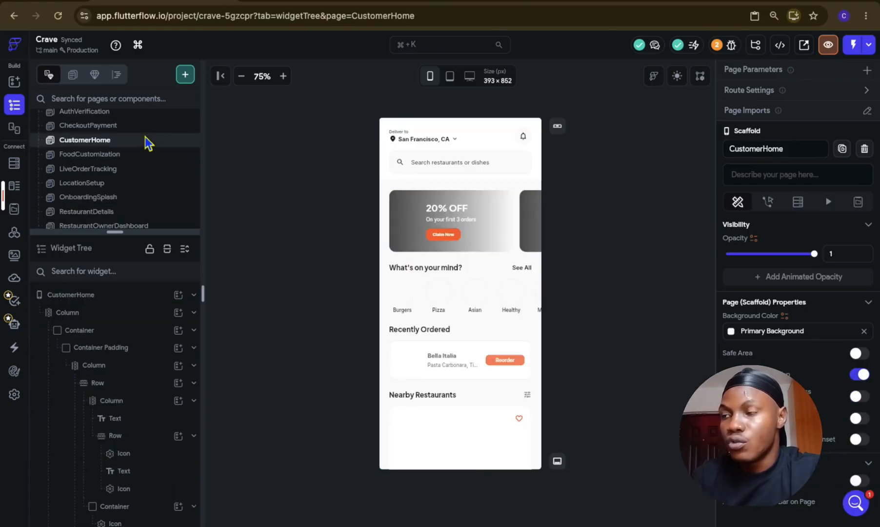
pyautogui.scroll(-3, 465, 370)
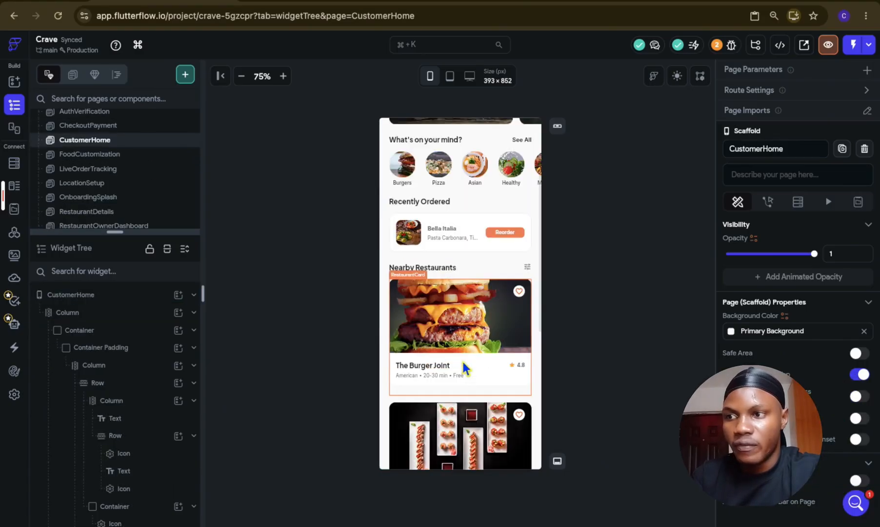
pyautogui.click(467, 333)
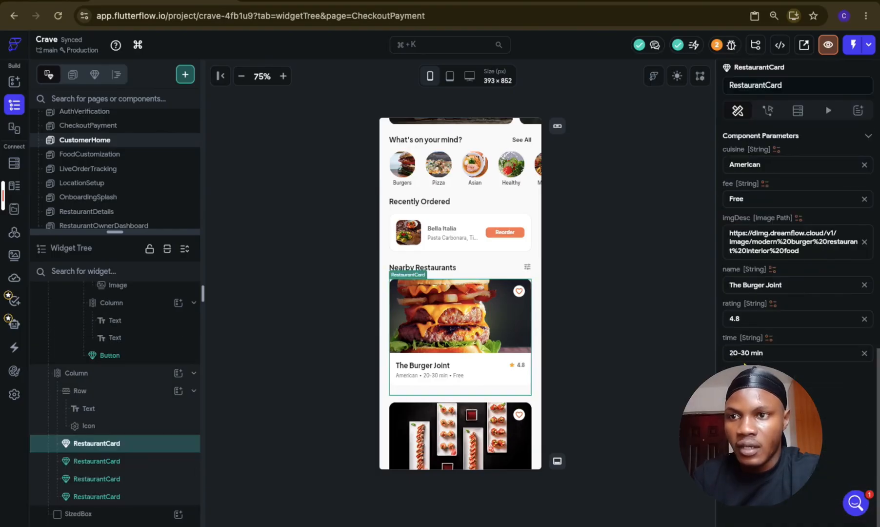
pyautogui.click(753, 243)
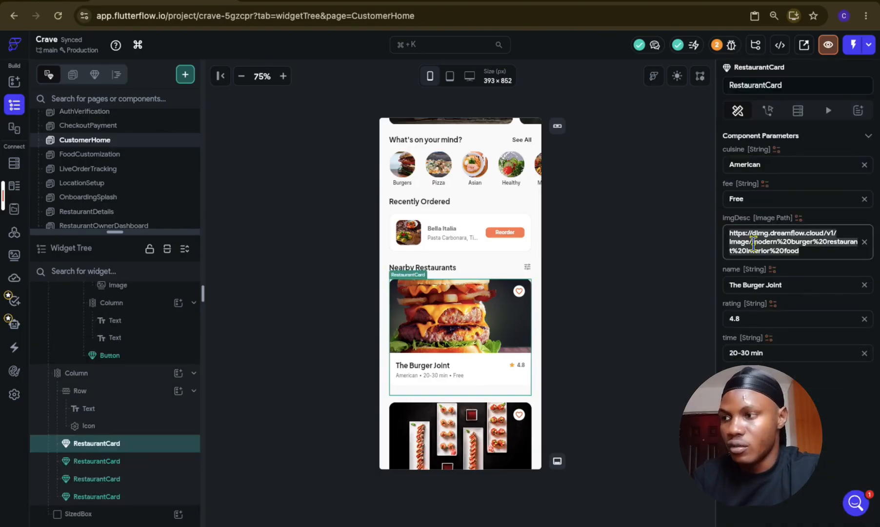
pyautogui.scroll(2, 126, 191)
pyautogui.scroll(-4, 125, 192)
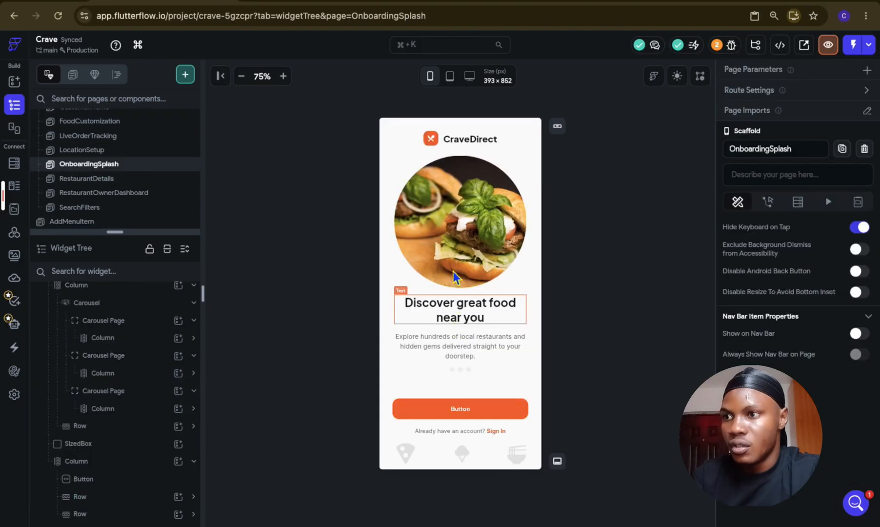
pyautogui.click(144, 363)
pyautogui.click(467, 245)
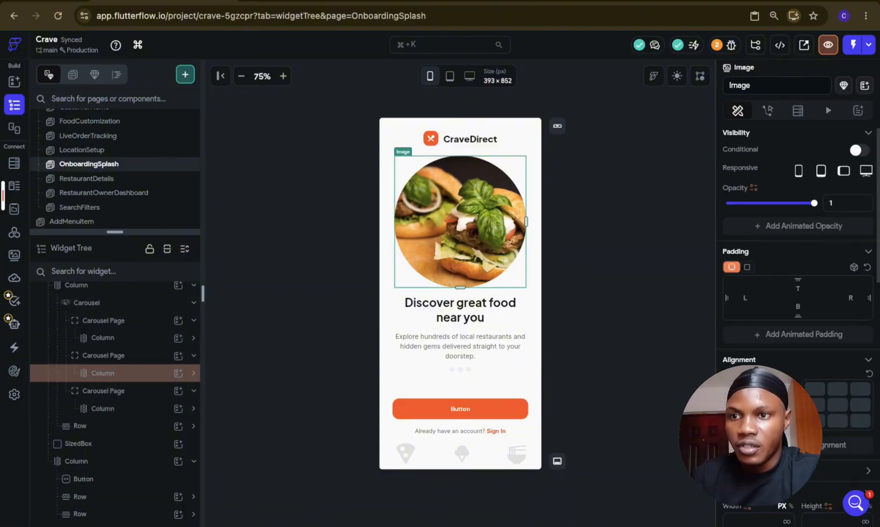
pyautogui.scroll(-10, 824, 359)
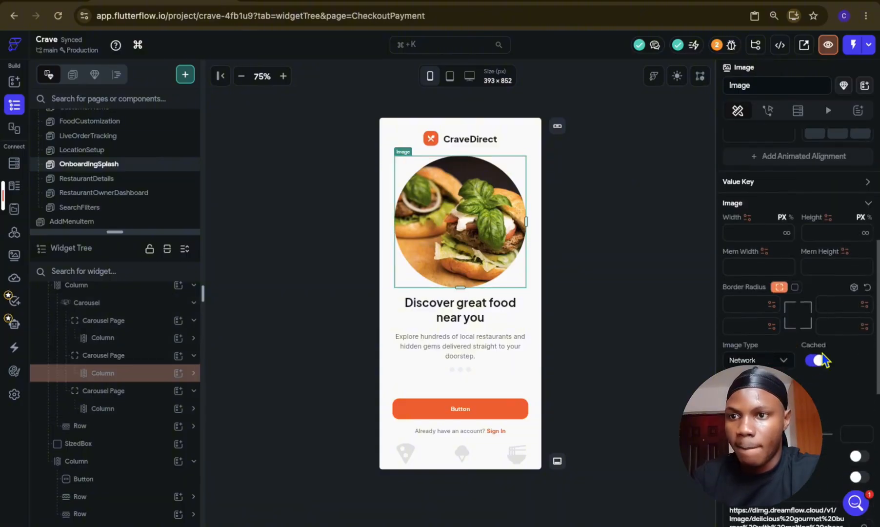
pyautogui.click(777, 310)
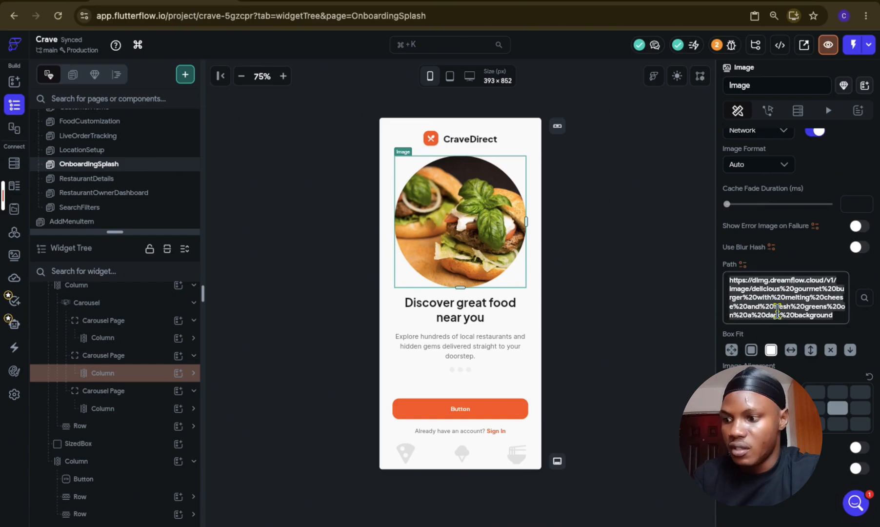
pyautogui.press('super+a')
pyautogui.press('super+v')
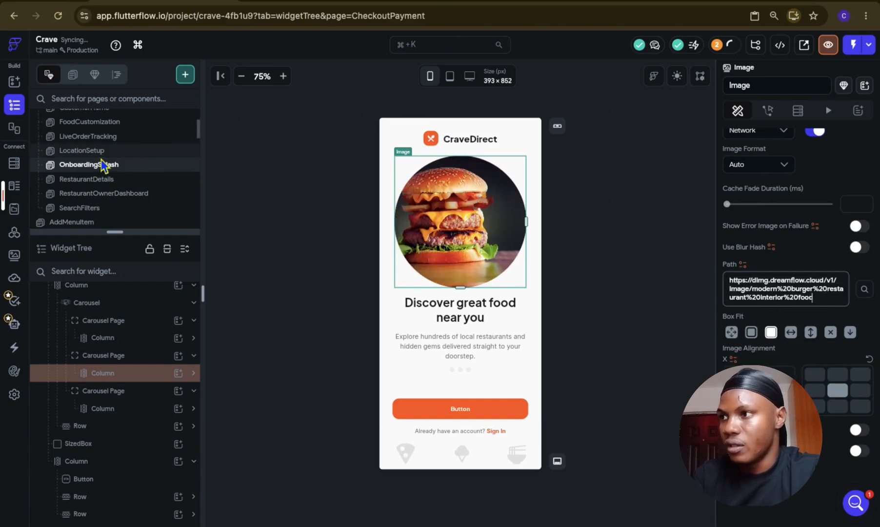
# Step: Open the CustomerHome page and copy the imgDesc path of the RestaurantCard for Pasta La Vista
pyautogui.scroll(2, 103, 166)
pyautogui.click(132, 168)
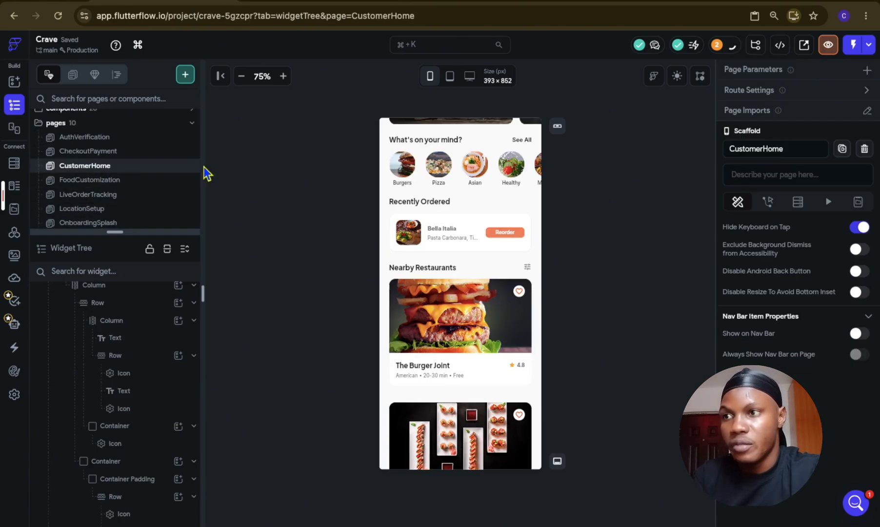
pyautogui.scroll(-3, 453, 288)
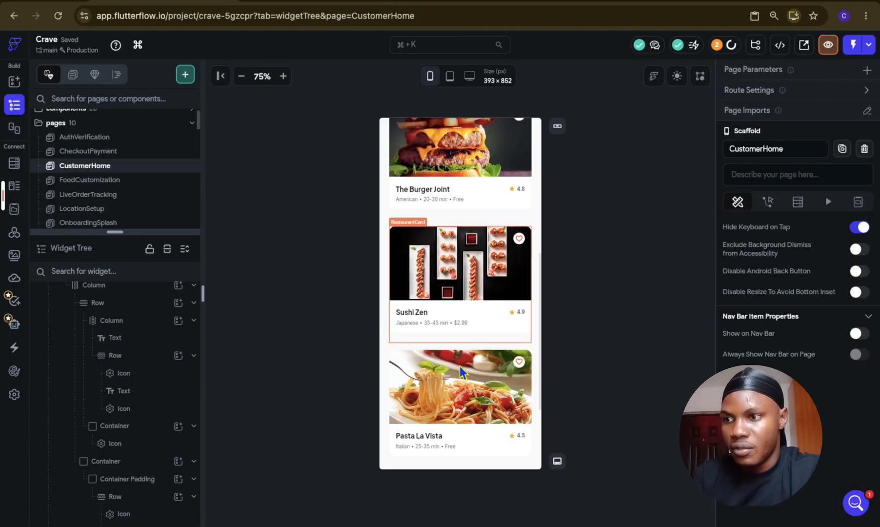
pyautogui.scroll(-2, 458, 365)
pyautogui.click(459, 293)
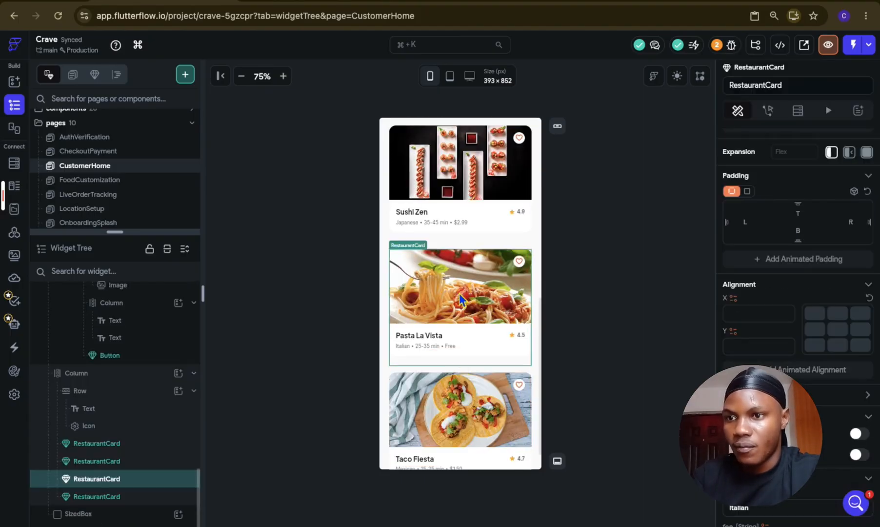
pyautogui.scroll(-4, 837, 446)
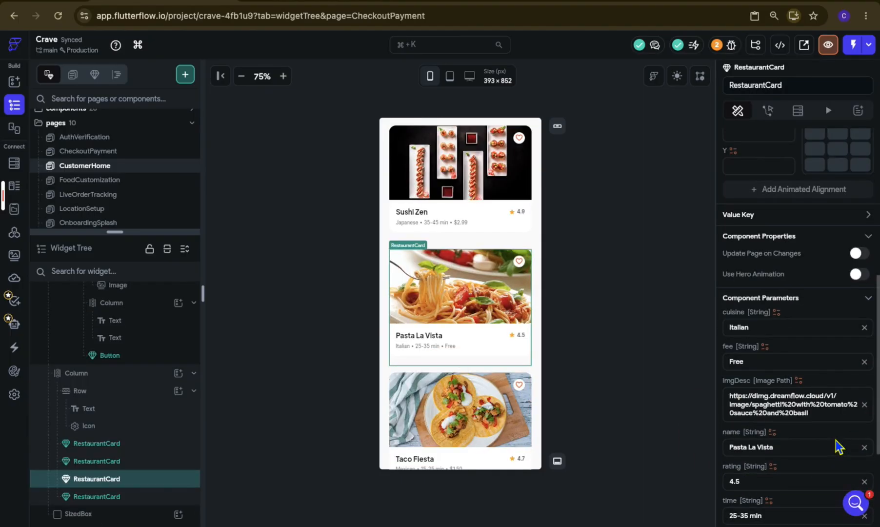
pyautogui.tripleClick(802, 403)
pyautogui.scroll(-2, 134, 200)
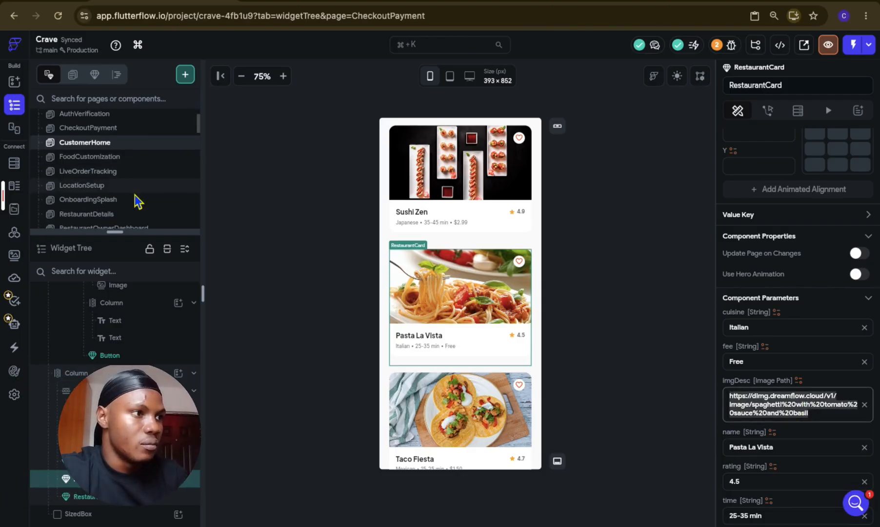
pyautogui.click(134, 199)
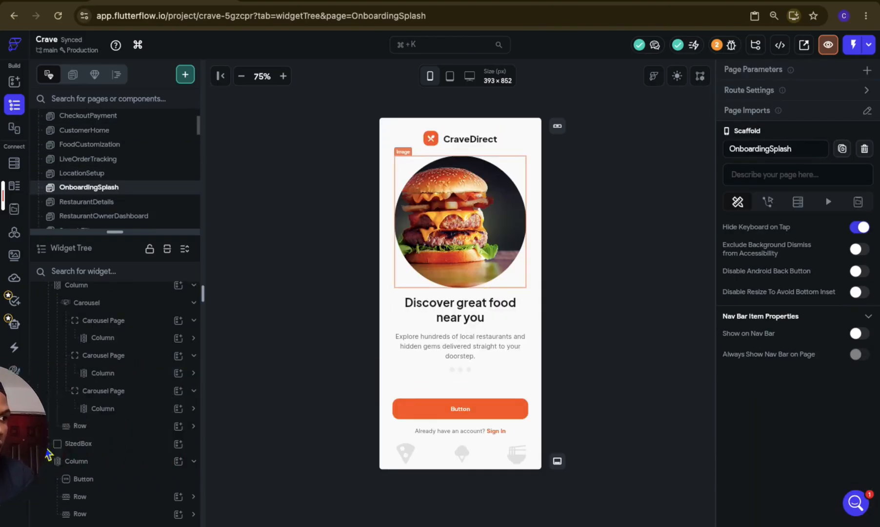
pyautogui.click(141, 392)
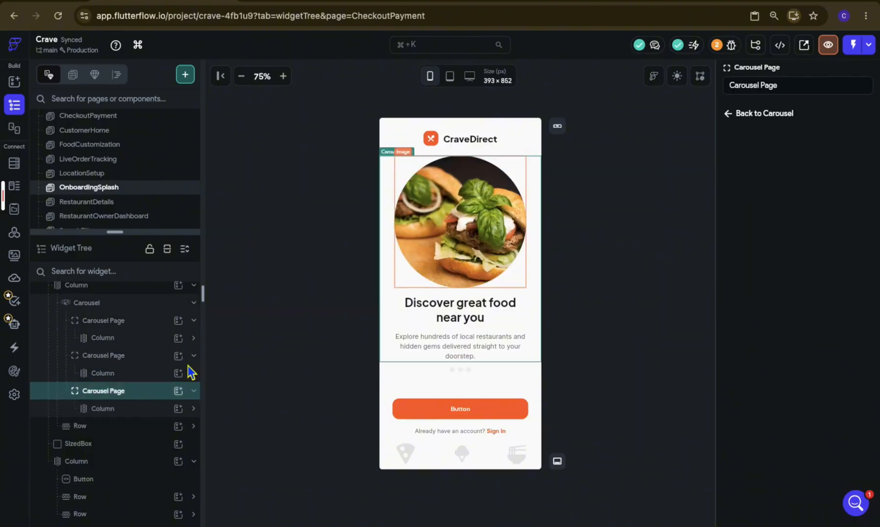
pyautogui.click(472, 222)
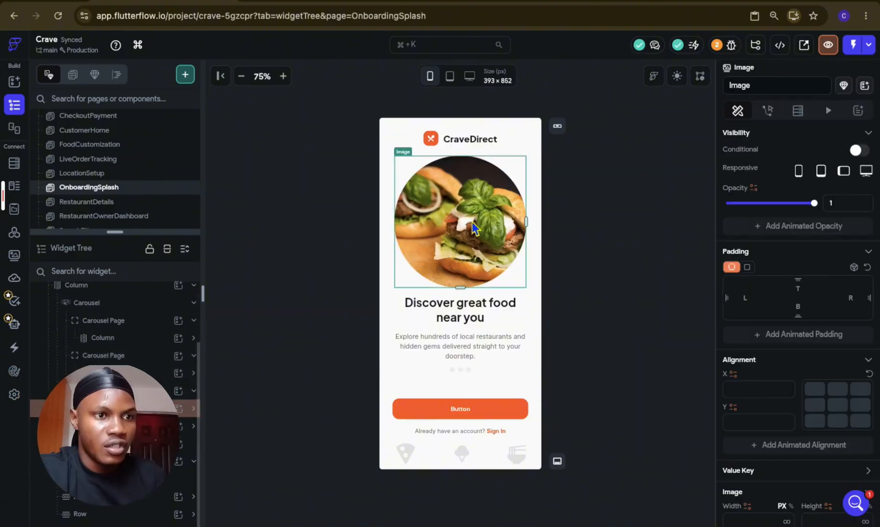
pyautogui.scroll(-4, 865, 428)
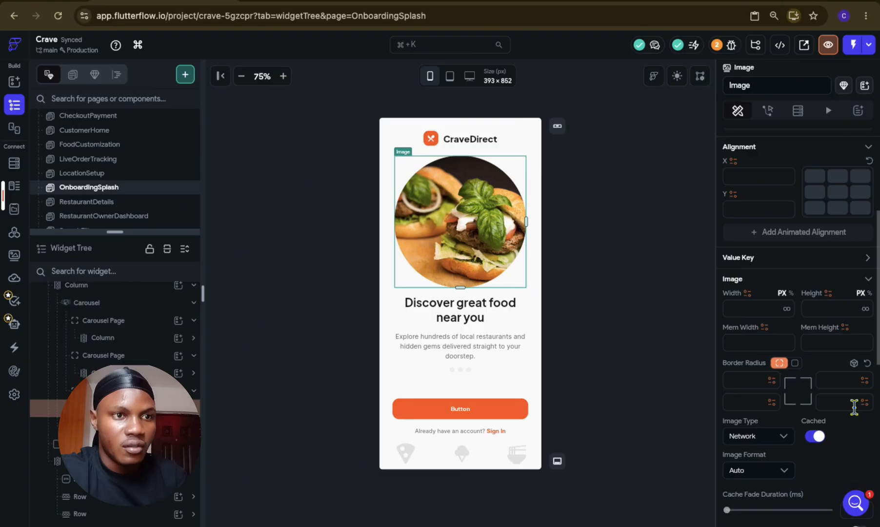
pyautogui.scroll(-8, 851, 406)
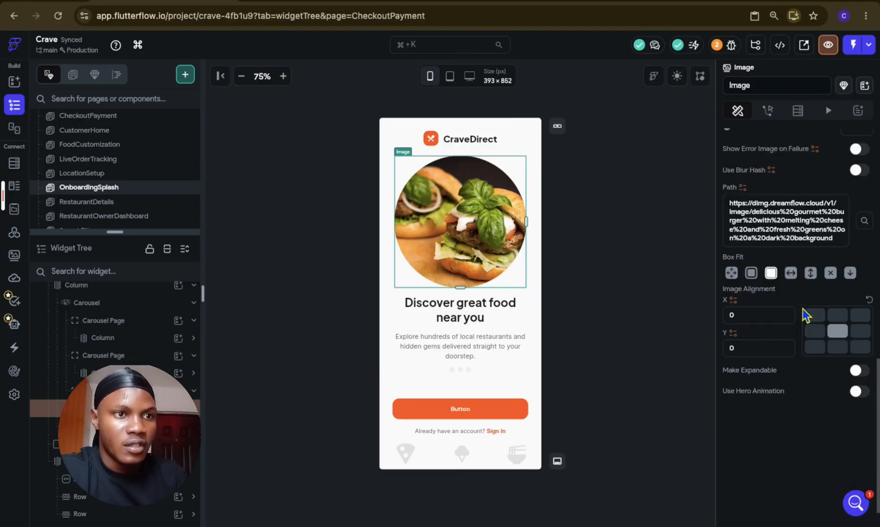
pyautogui.tripleClick(785, 221)
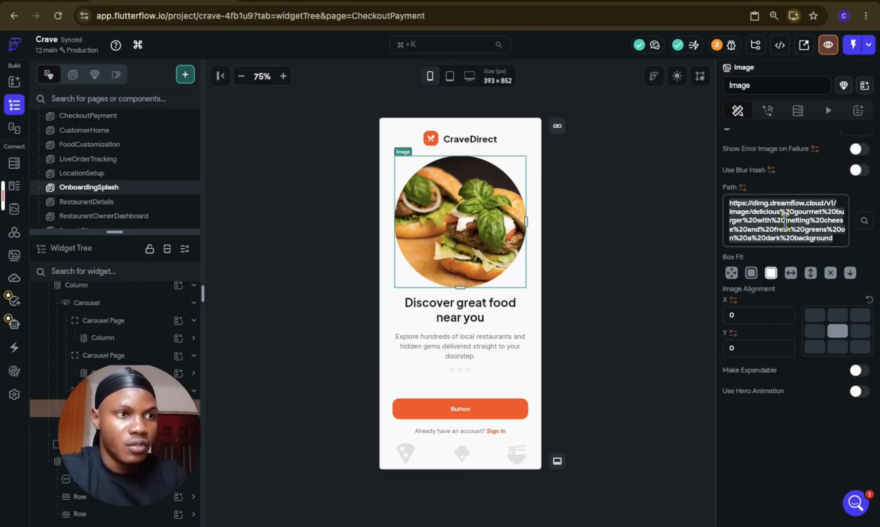
pyautogui.press('super+v')
pyautogui.click(656, 253)
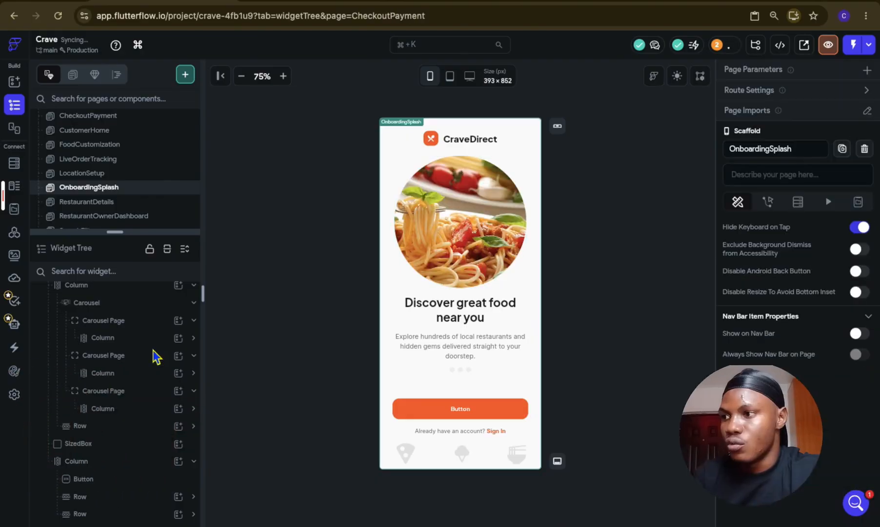
# Step: Preview the first, second and third Carousel Pages in turn to check their images
pyautogui.click(154, 322)
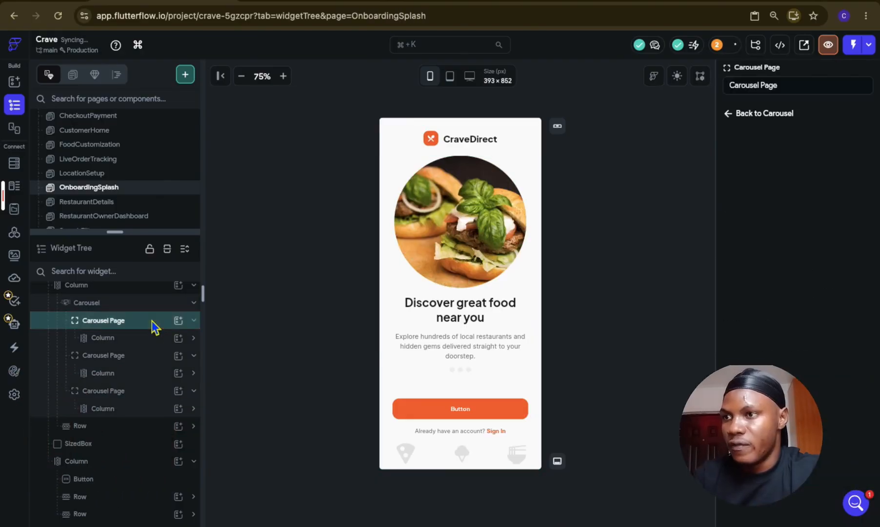
pyautogui.click(151, 358)
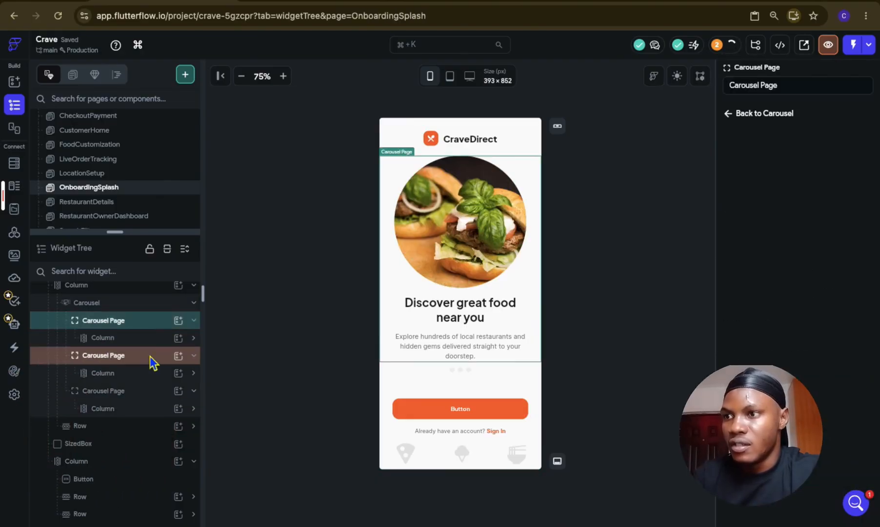
pyautogui.click(144, 391)
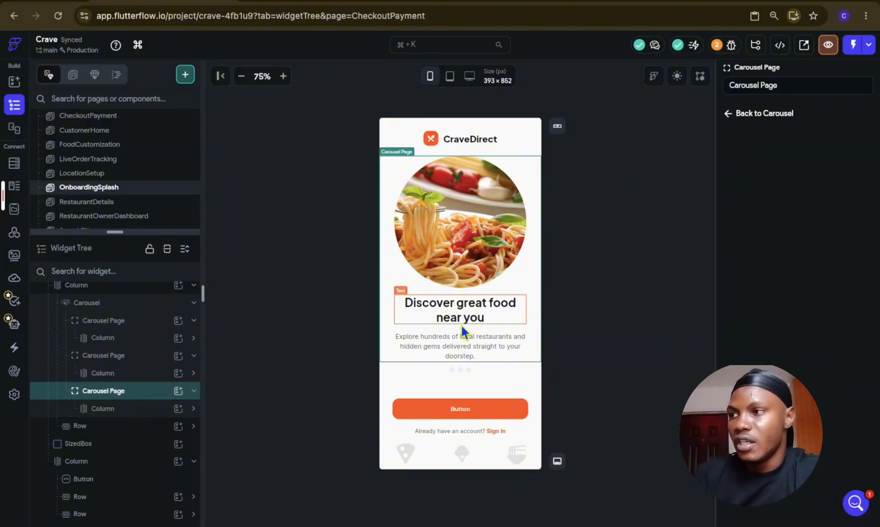
pyautogui.click(272, 283)
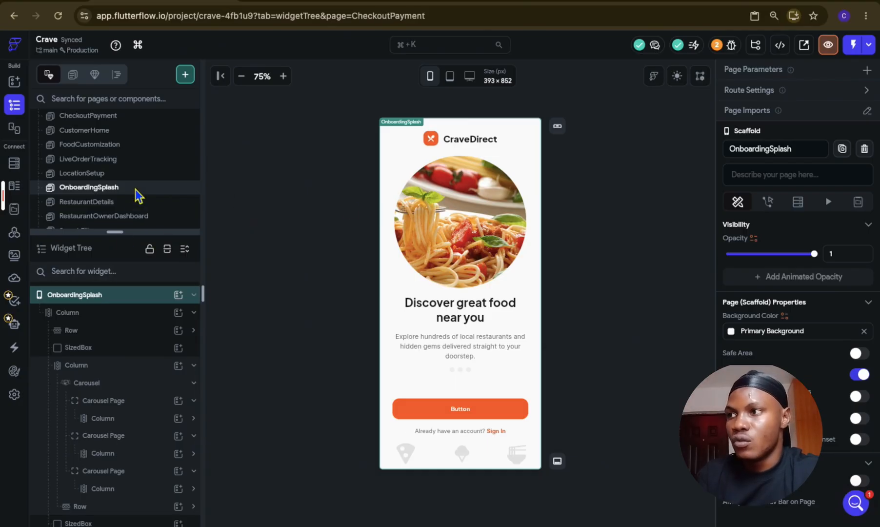
# Step: View the CustomerHome page, open AuthVerification, and shrink the page list to give its widget tree more room
pyautogui.scroll(2, 139, 194)
pyautogui.click(142, 174)
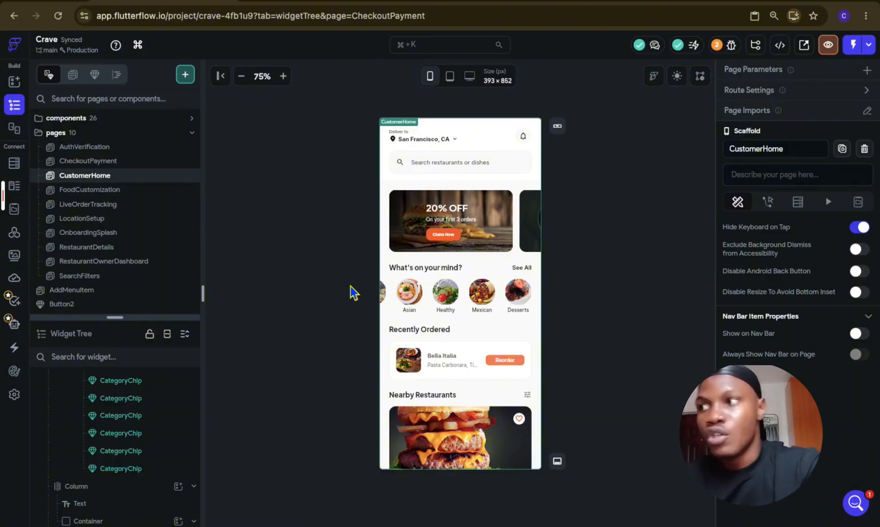
pyautogui.click(129, 146)
pyautogui.moveTo(122, 317); pyautogui.dragTo(124, 196)
pyautogui.scroll(1, 124, 390)
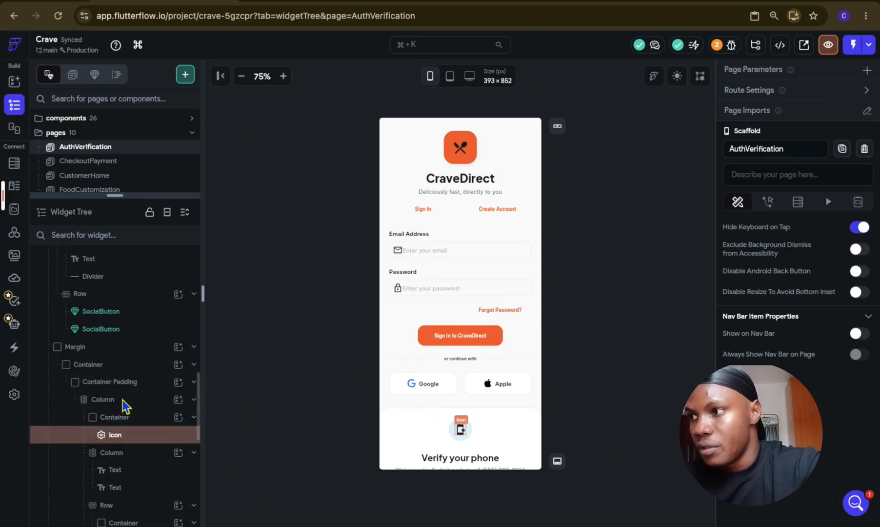
pyautogui.scroll(5, 122, 399)
# Step: Collapse the Margins, form Column and title Column in the AuthVerification widget tree while reviewing which section each one holds
pyautogui.click(119, 281)
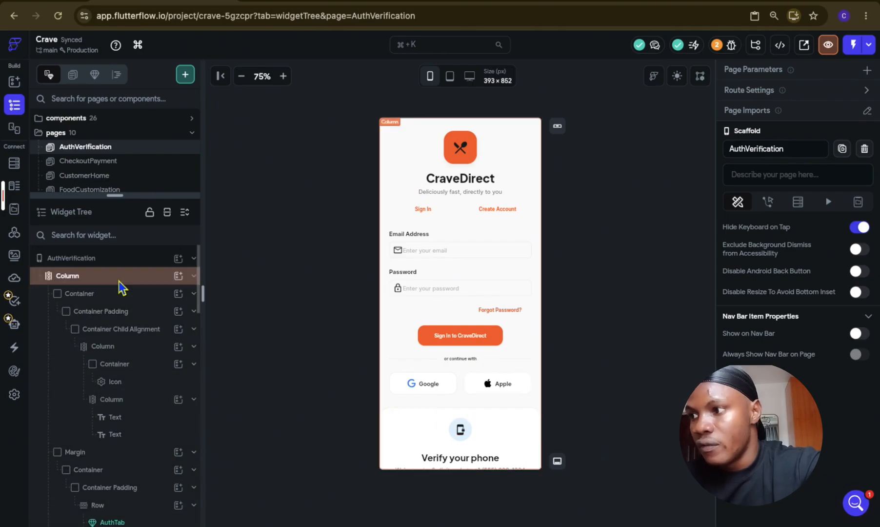
pyautogui.click(123, 456)
pyautogui.click(123, 471)
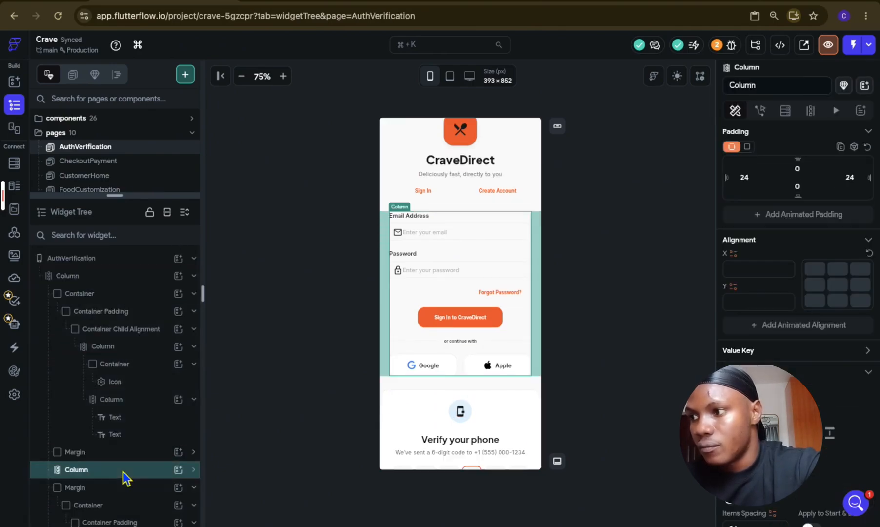
pyautogui.click(123, 485)
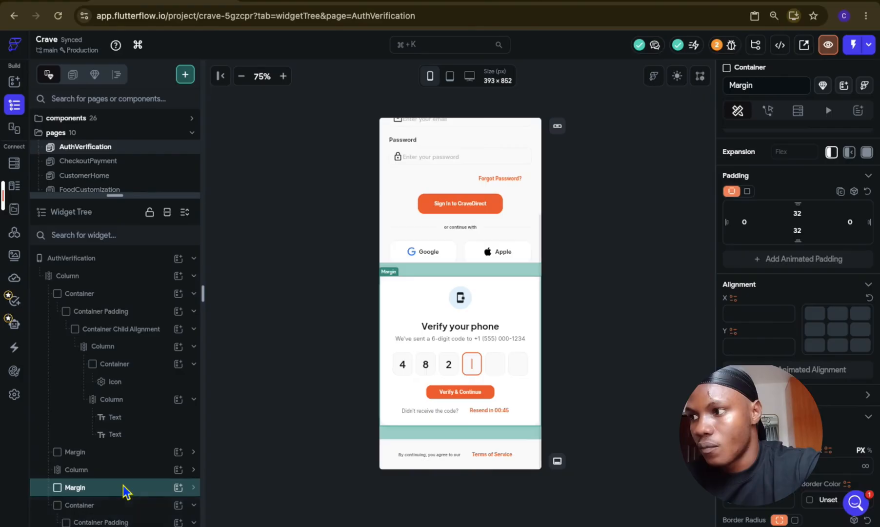
pyautogui.click(137, 413)
pyautogui.click(138, 399)
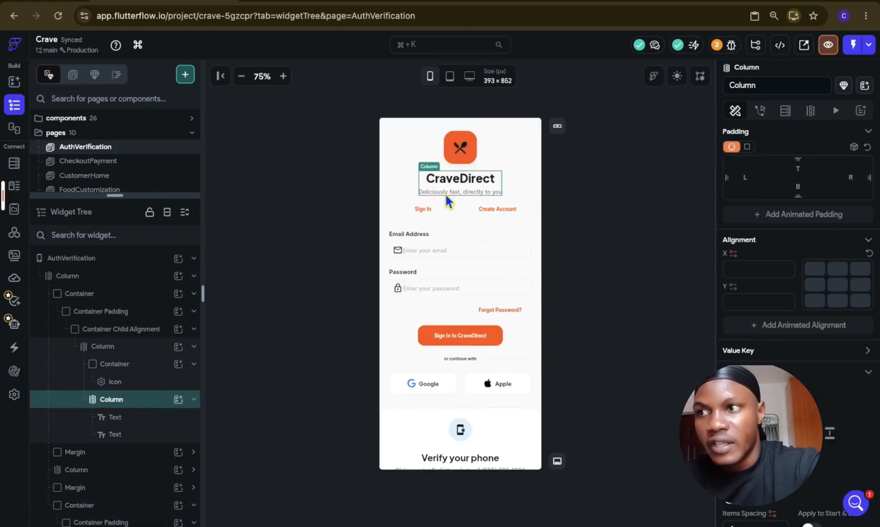
pyautogui.click(141, 400)
# Step: Set the color of the Restaurant Menu Rounded logo icon to the on_primary theme color
pyautogui.click(141, 382)
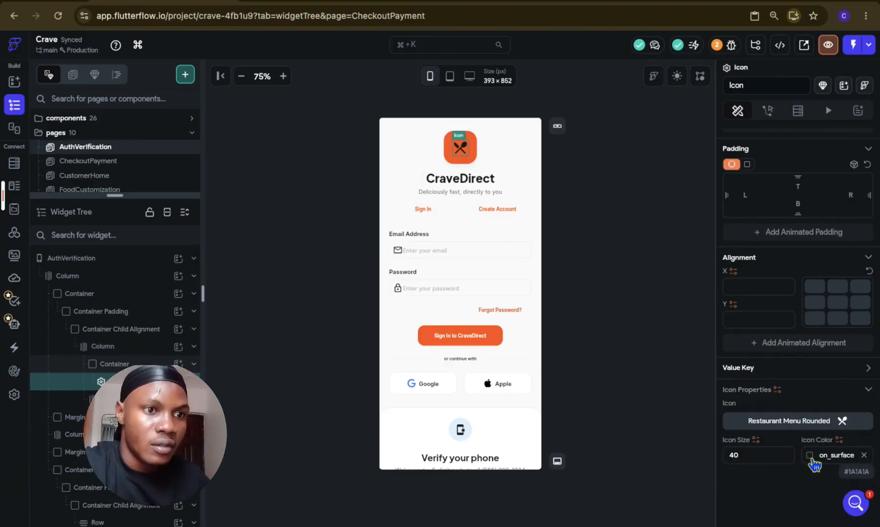
pyautogui.click(809, 457)
pyautogui.scroll(-3, 705, 447)
pyautogui.scroll(-2, 705, 447)
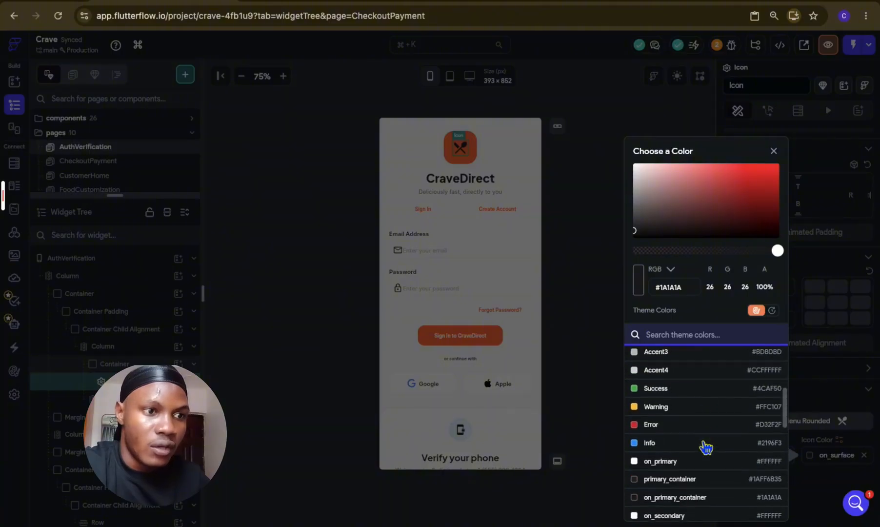
pyautogui.click(683, 428)
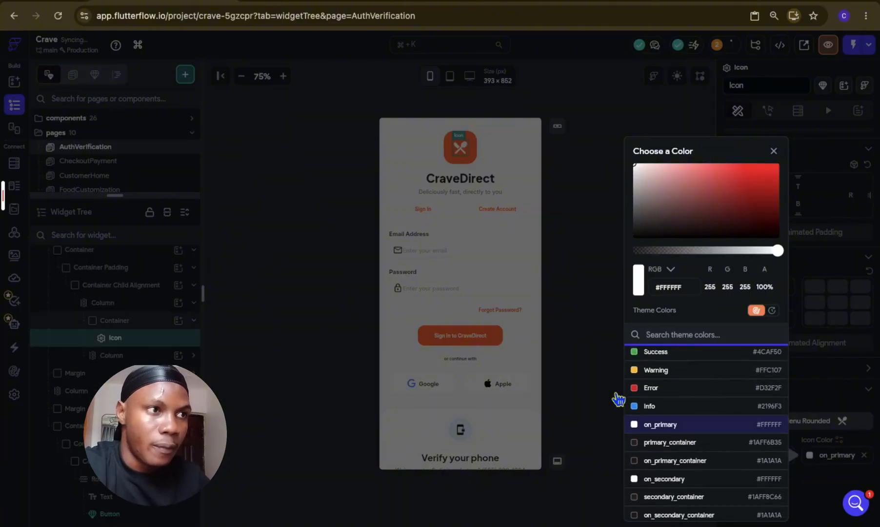
pyautogui.click(599, 382)
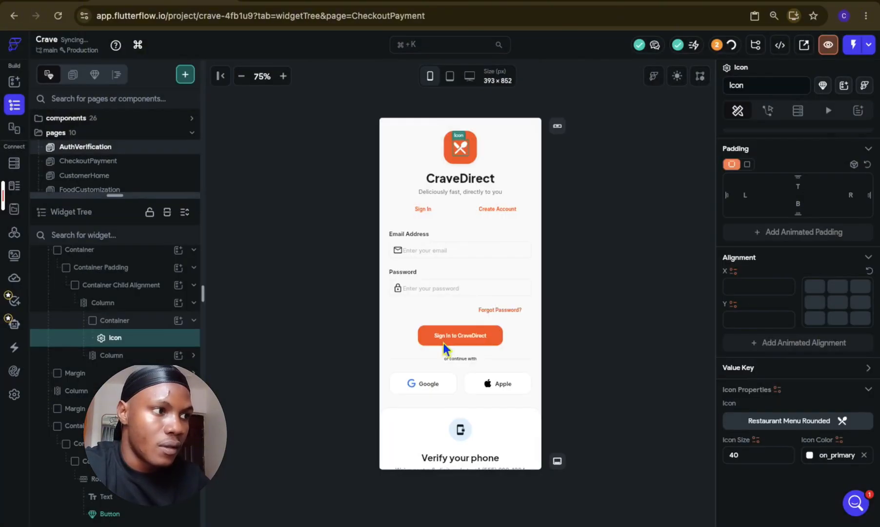
# Step: Collapse the logo icon's Container and select the Column that holds the logo and title
pyautogui.click(141, 322)
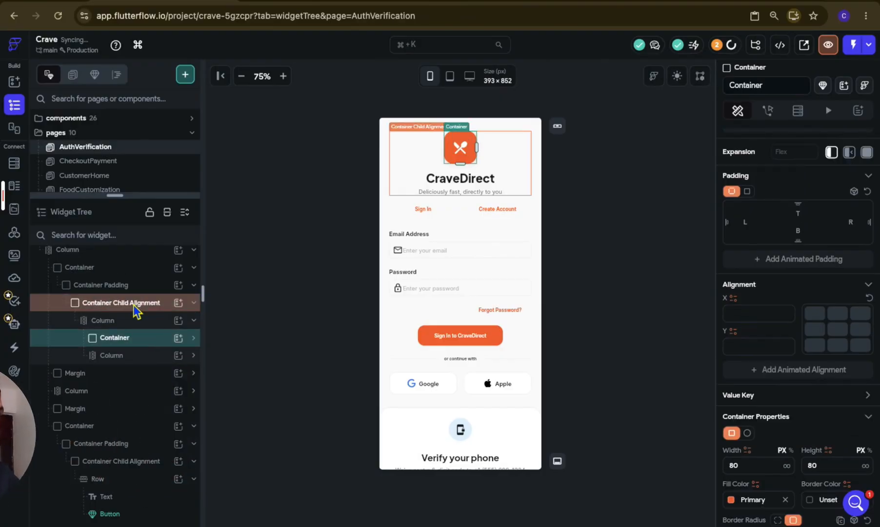
pyautogui.click(135, 320)
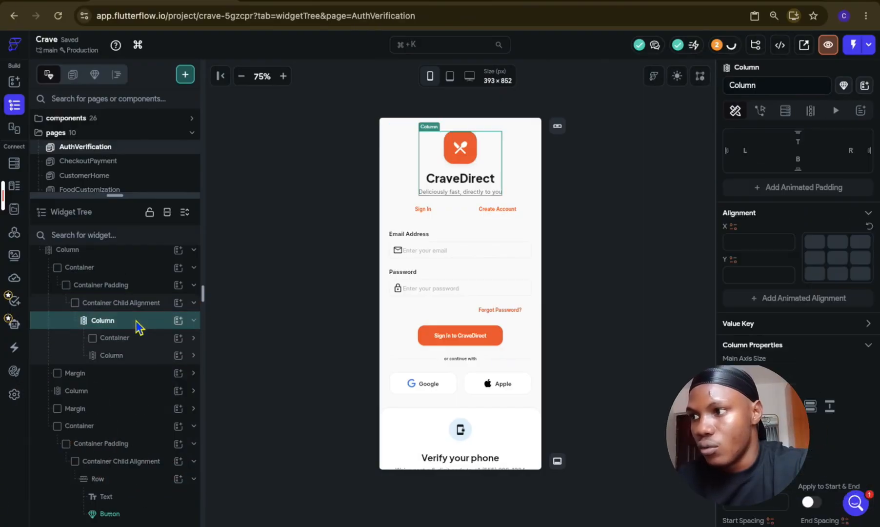
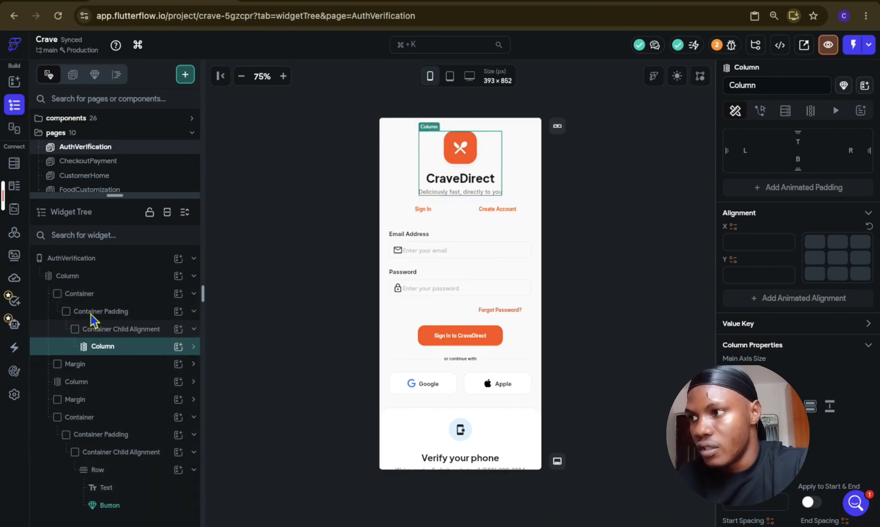
# Step: Move the logo and title Column to the start of the page's main Column and delete its emptied Container
pyautogui.moveTo(91, 320); pyautogui.dragTo(95, 296)
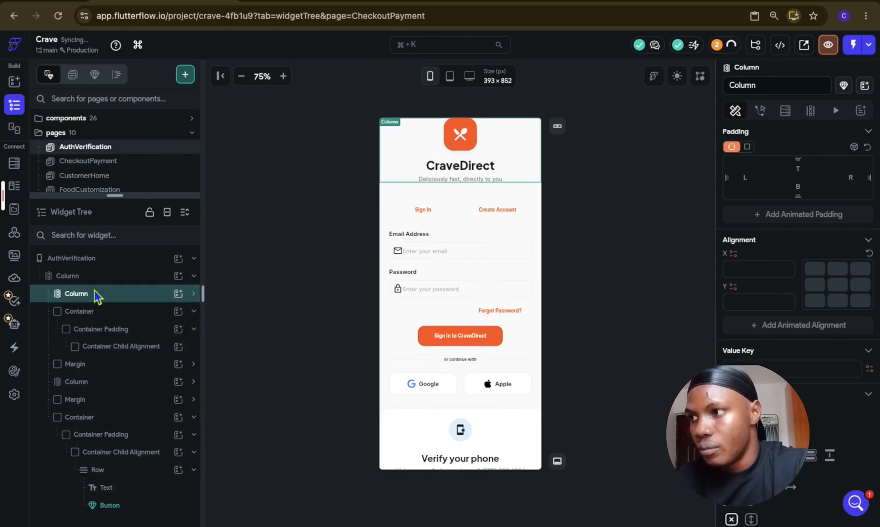
pyautogui.click(116, 311)
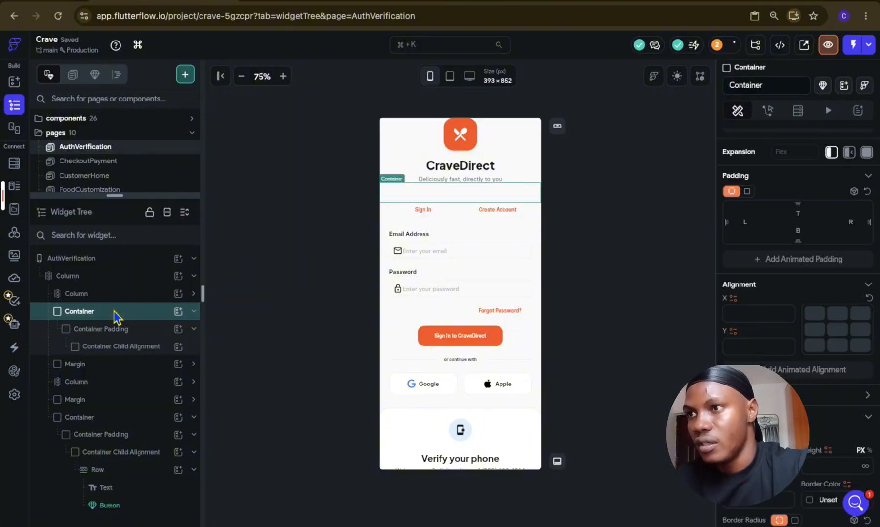
pyautogui.press('Delete')
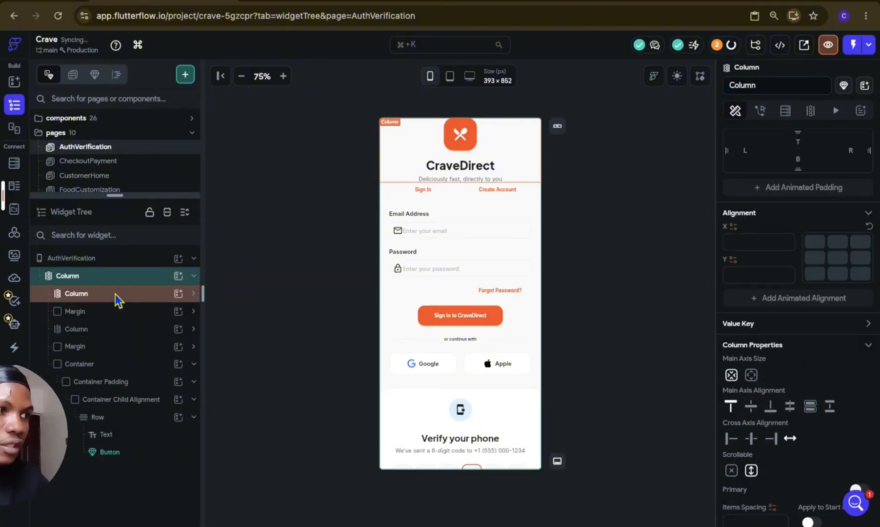
# Step: Set the top padding of the logo and title Column to 36
pyautogui.click(117, 298)
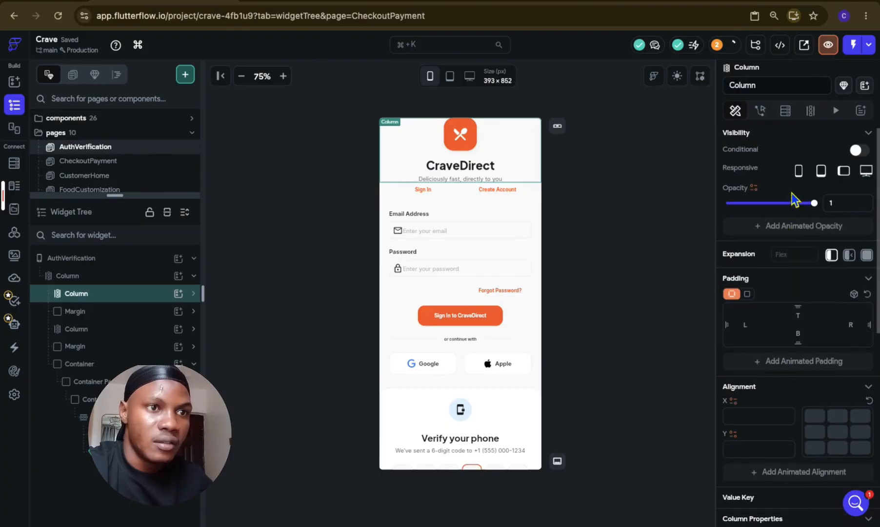
pyautogui.click(799, 316)
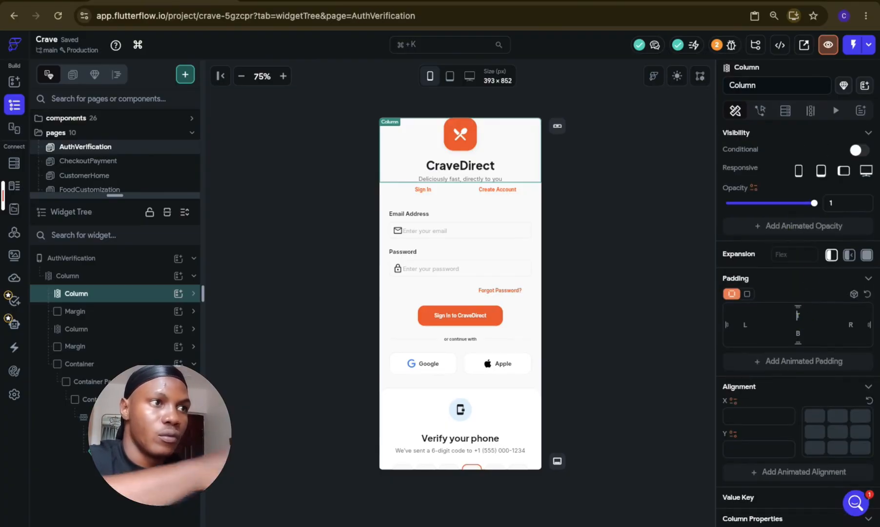
pyautogui.write('24')
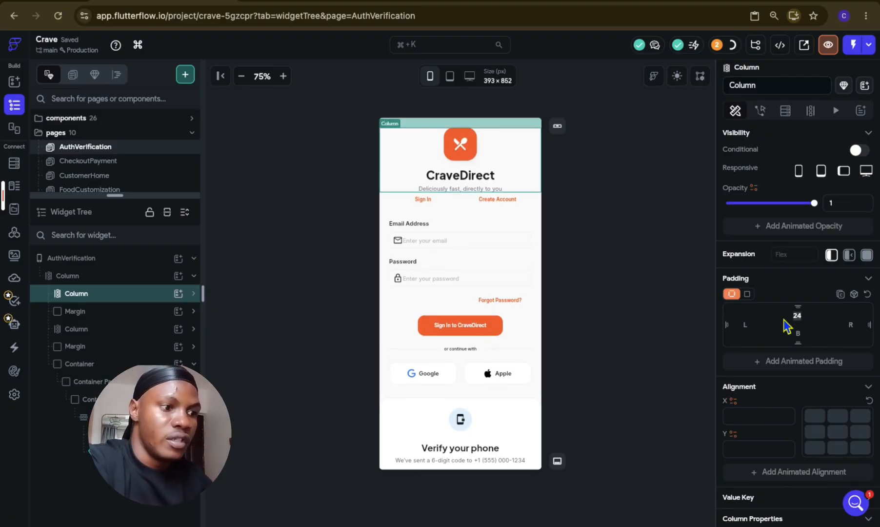
pyautogui.press('BackSpace')
pyautogui.press('BackSpace')
pyautogui.write('36')
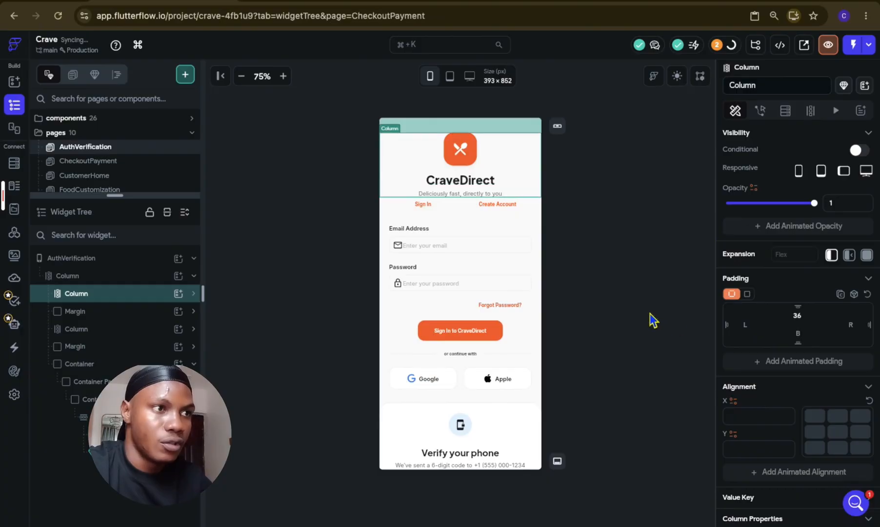
pyautogui.click(650, 318)
# Step: Collapse the tab Margin and the footer Container in the widget tree, and add a PageView to the page's main Column
pyautogui.click(457, 206)
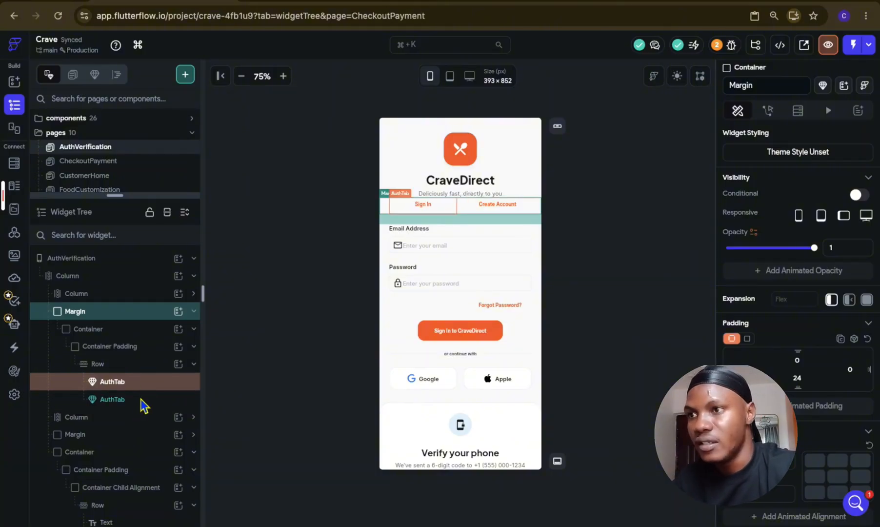
pyautogui.click(140, 398)
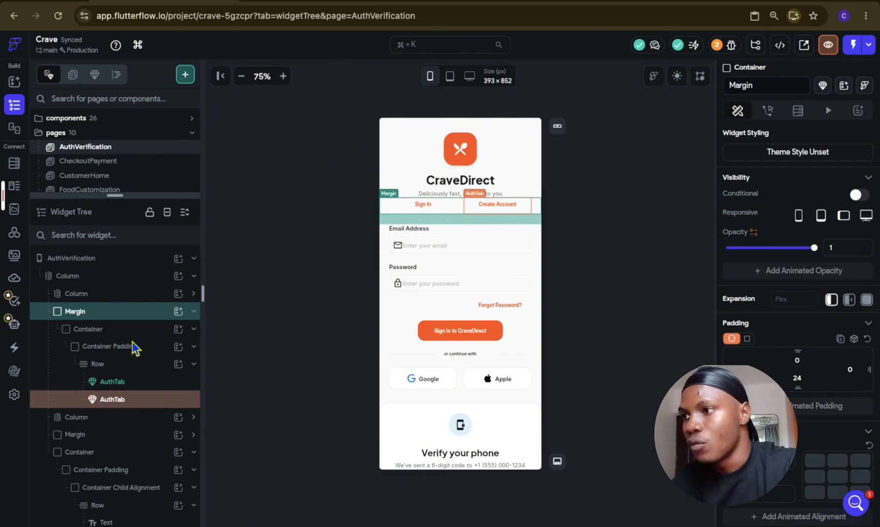
pyautogui.click(125, 313)
pyautogui.click(125, 313)
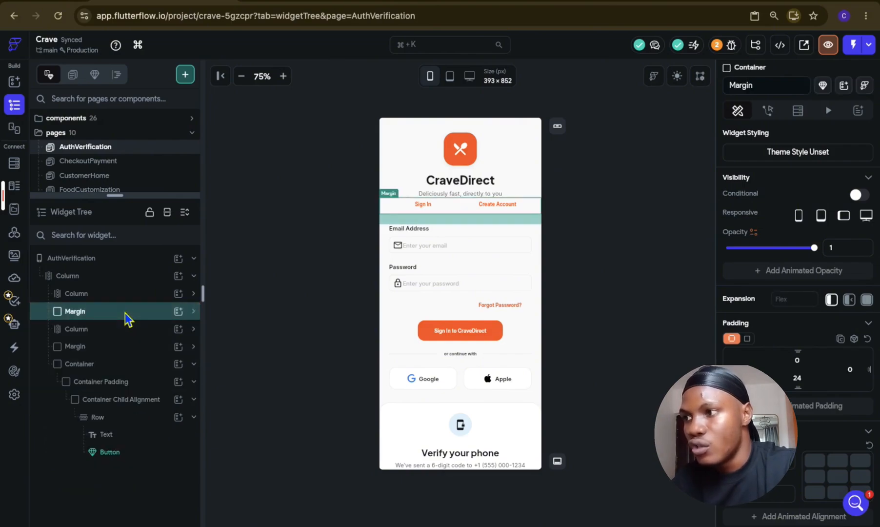
pyautogui.click(125, 365)
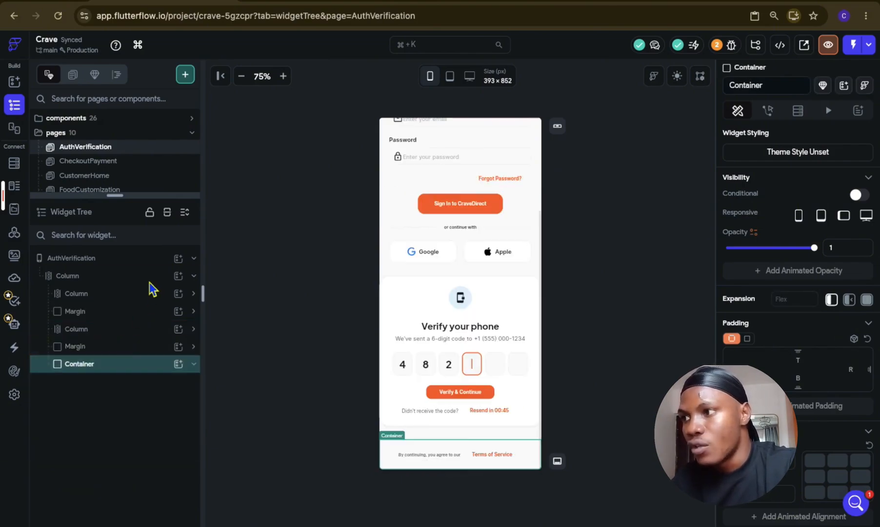
pyautogui.click(178, 277)
pyautogui.write('p')
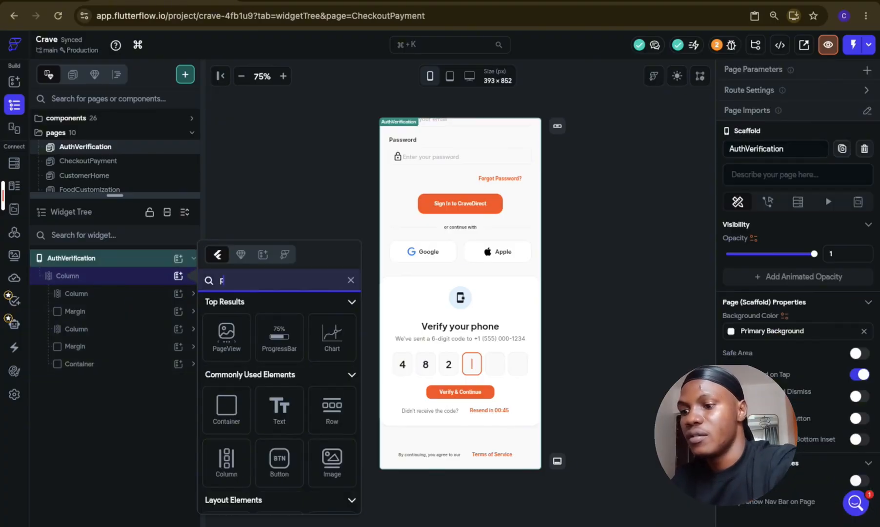
pyautogui.write('age')
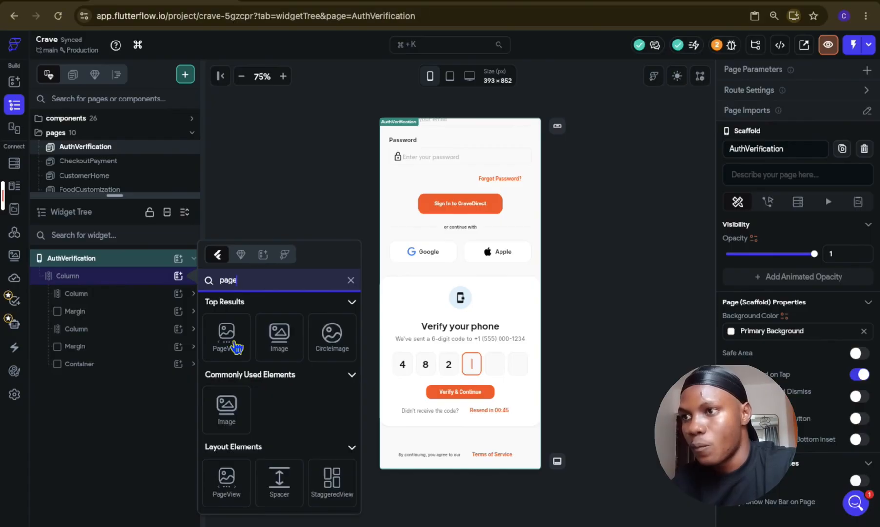
pyautogui.click(227, 336)
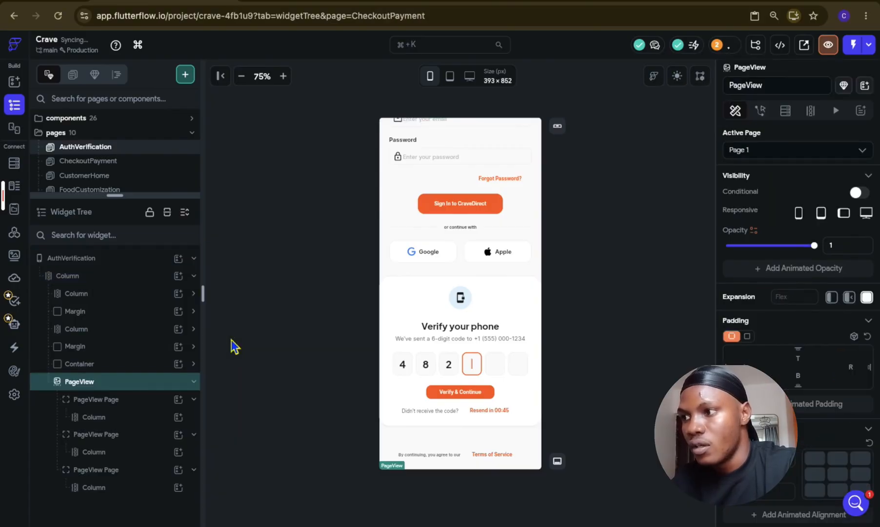
pyautogui.click(121, 381)
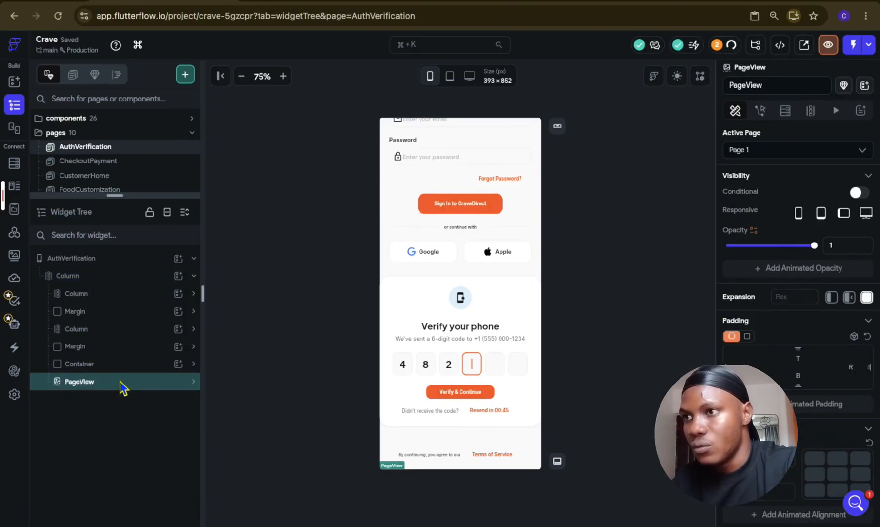
# Step: Move the PageView into a Container at the start of the sign-in form Column and remove its third page
pyautogui.moveTo(99, 338); pyautogui.dragTo(75, 334)
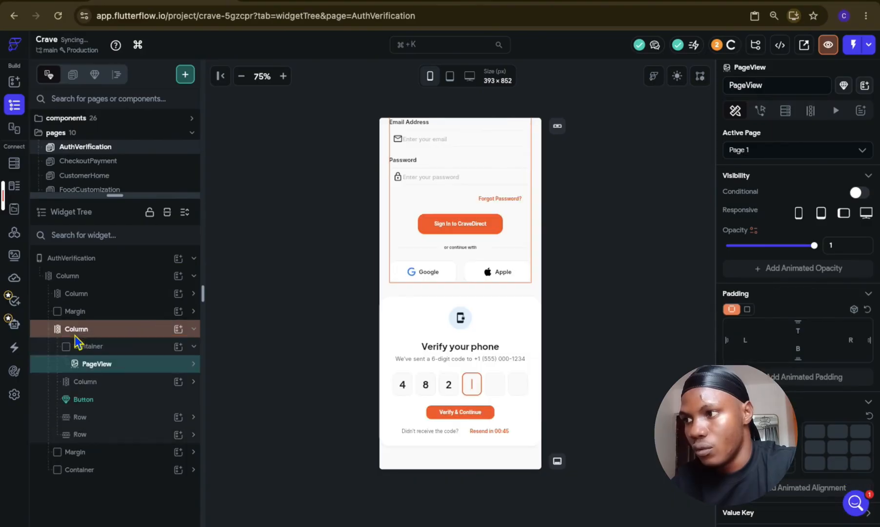
pyautogui.click(124, 384)
pyautogui.click(128, 370)
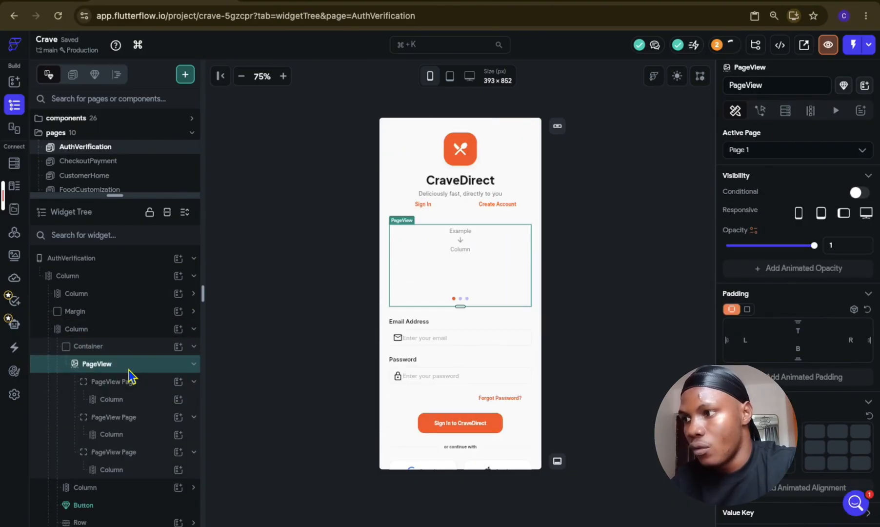
pyautogui.click(149, 437)
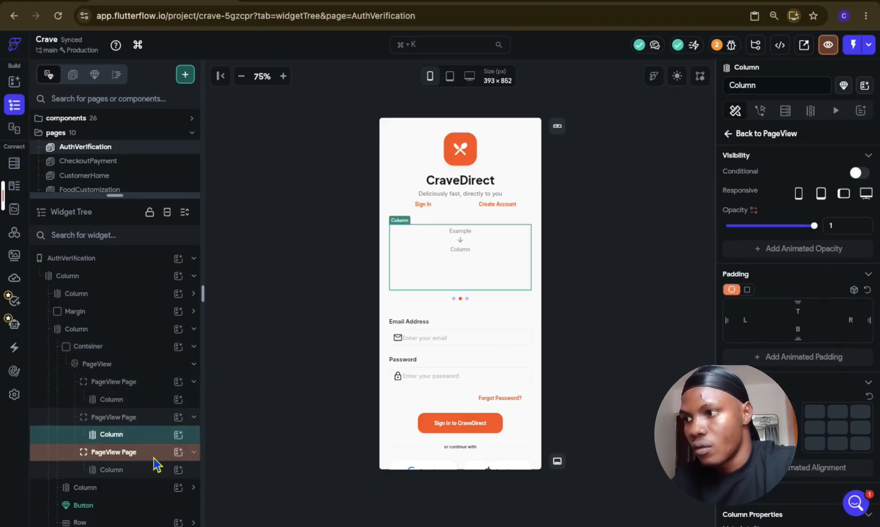
pyautogui.click(153, 455)
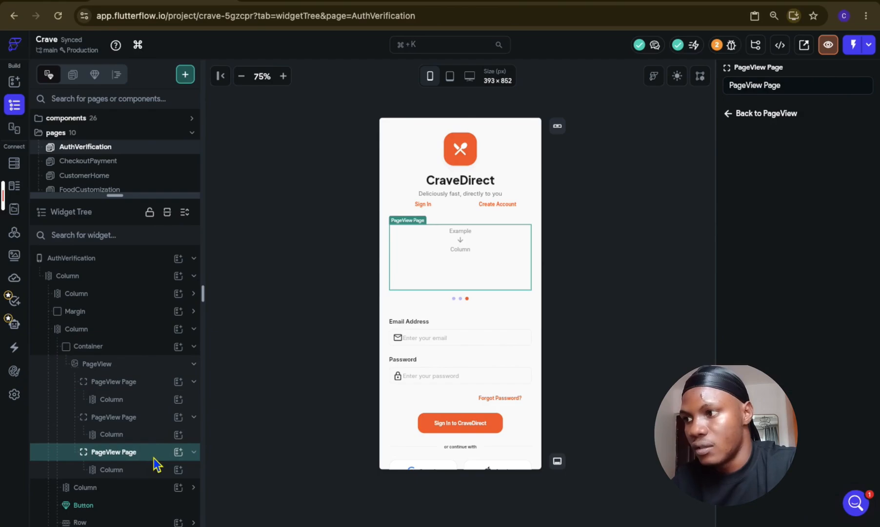
pyautogui.click(135, 367)
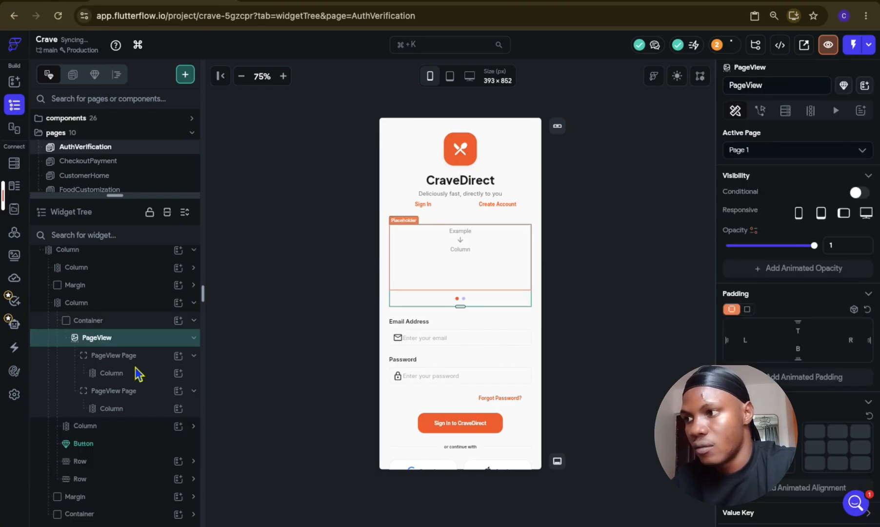
# Step: Remove the placeholder Column from the first PageView Page
pyautogui.click(136, 367)
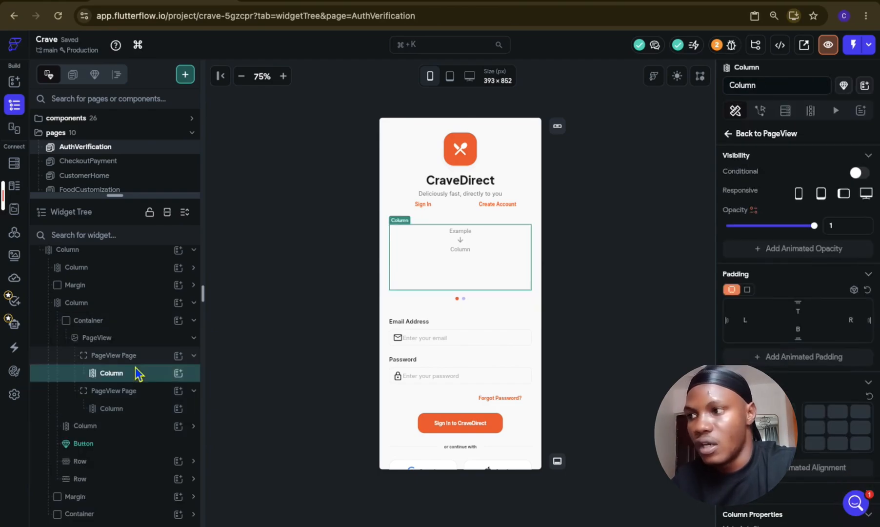
pyautogui.click(123, 427)
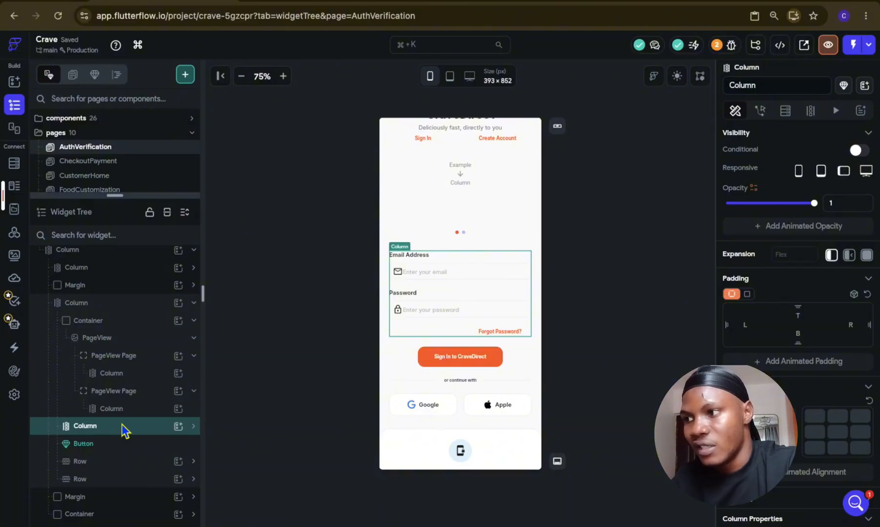
pyautogui.moveTo(122, 424); pyautogui.dragTo(90, 361)
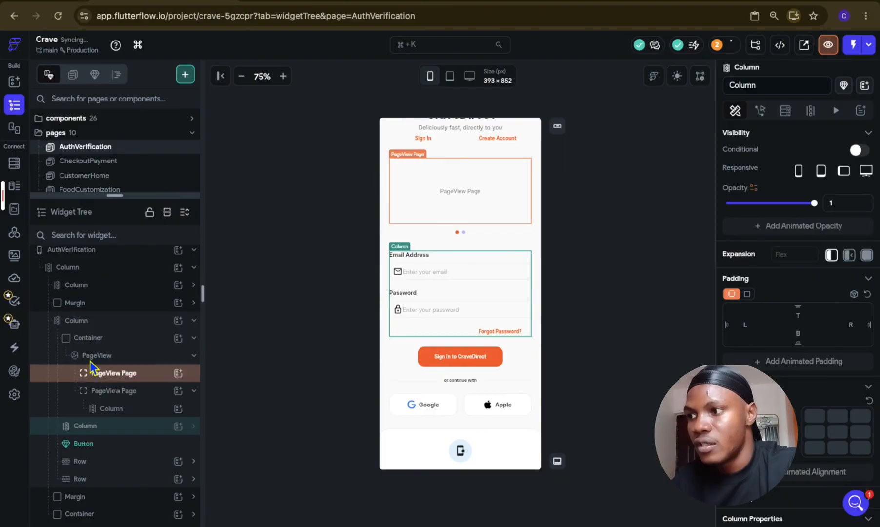
pyautogui.click(152, 374)
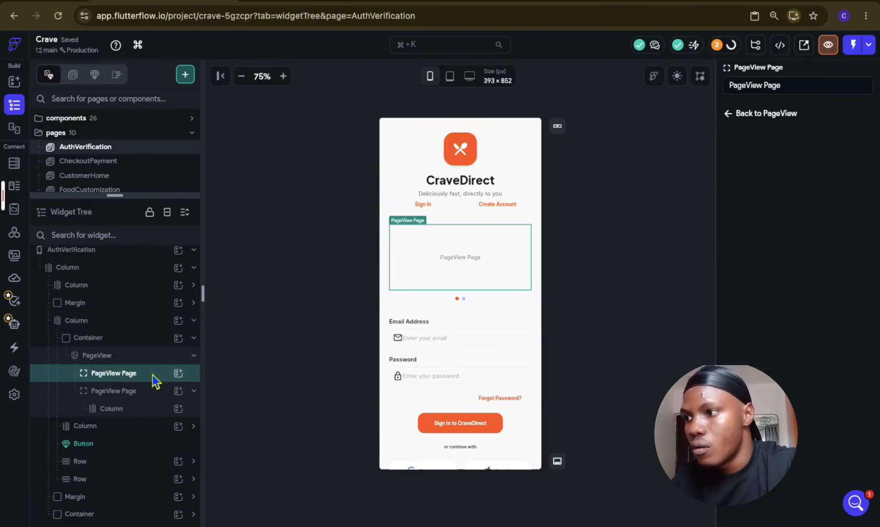
pyautogui.click(132, 433)
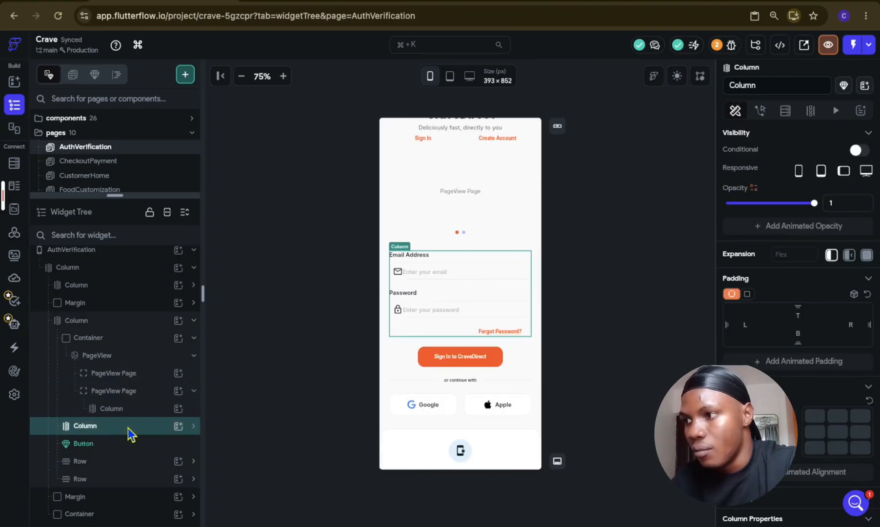
pyautogui.moveTo(128, 427); pyautogui.dragTo(74, 379)
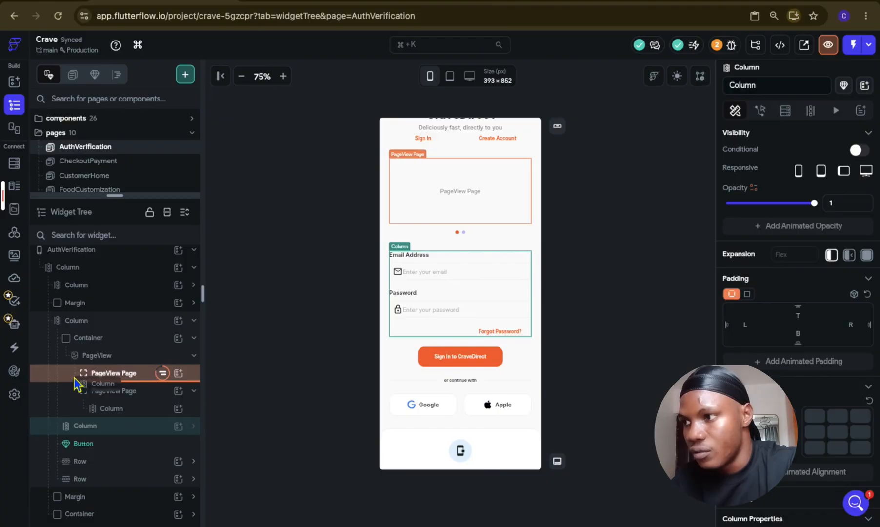
pyautogui.moveTo(74, 378); pyautogui.dragTo(74, 378)
pyautogui.moveTo(118, 425); pyautogui.dragTo(110, 376)
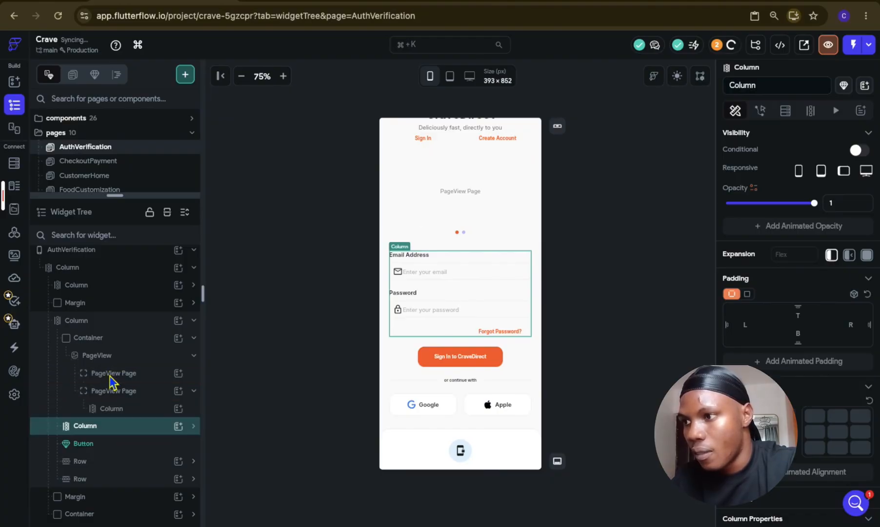
pyautogui.press('super+c')
pyautogui.click(147, 376)
pyautogui.press('super+v')
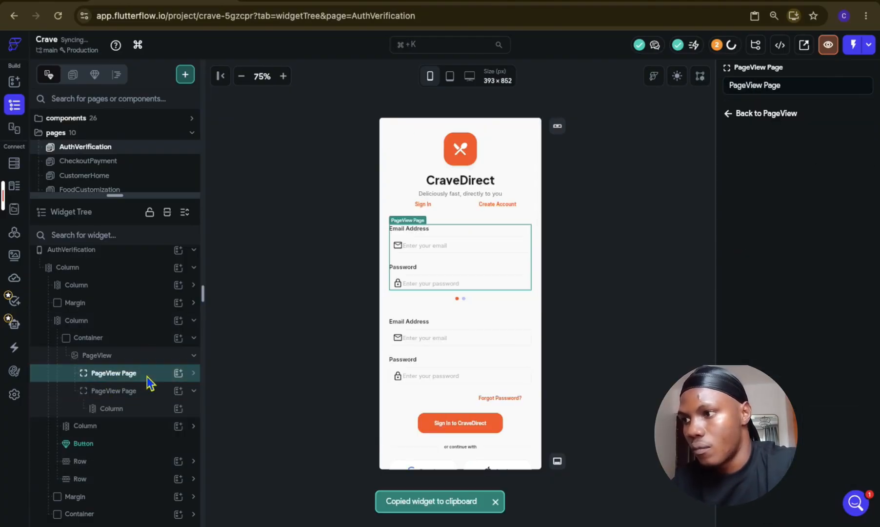
pyautogui.press('super+z')
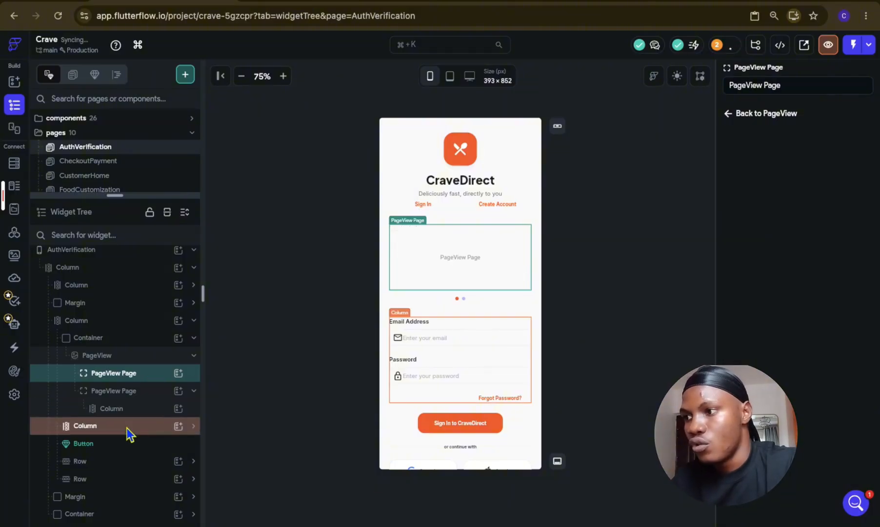
# Step: Copy the Column with the email and password fields into the empty first PageView Page
pyautogui.click(126, 427)
pyautogui.press('super+c')
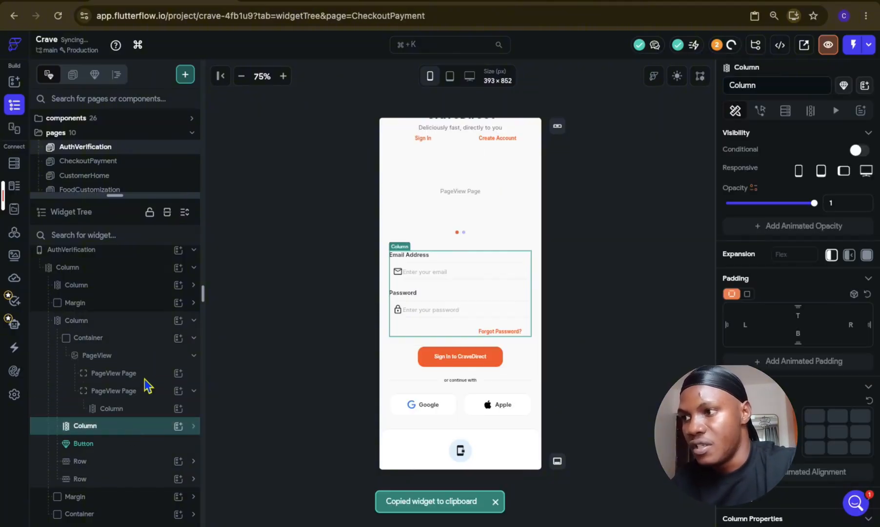
pyautogui.click(147, 375)
pyautogui.press('super+v')
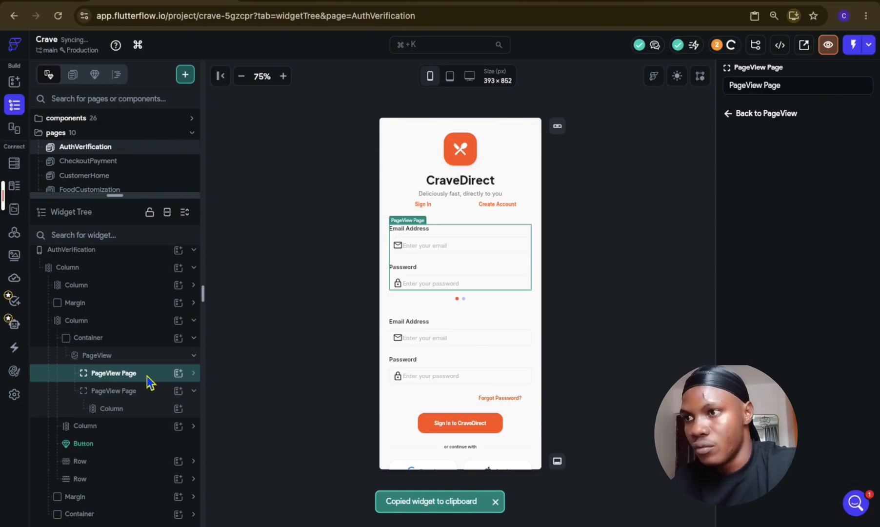
pyautogui.scroll(-3, 148, 375)
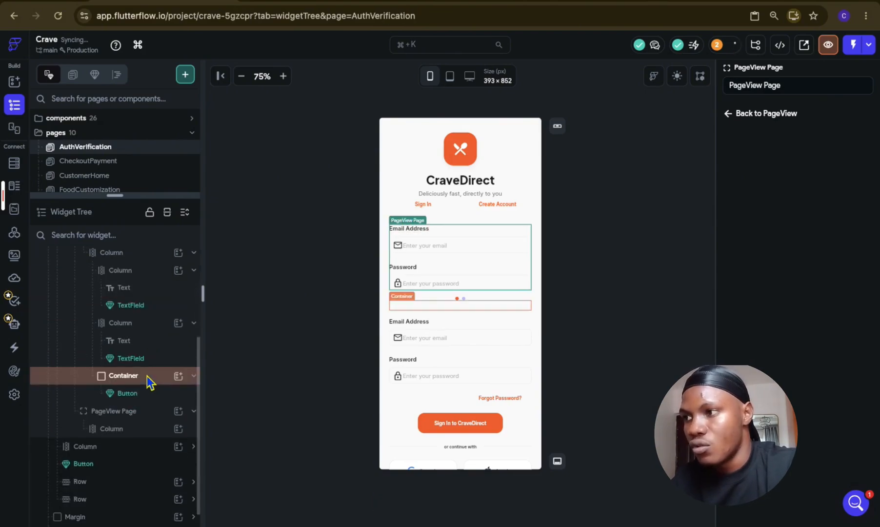
pyautogui.scroll(5, 147, 350)
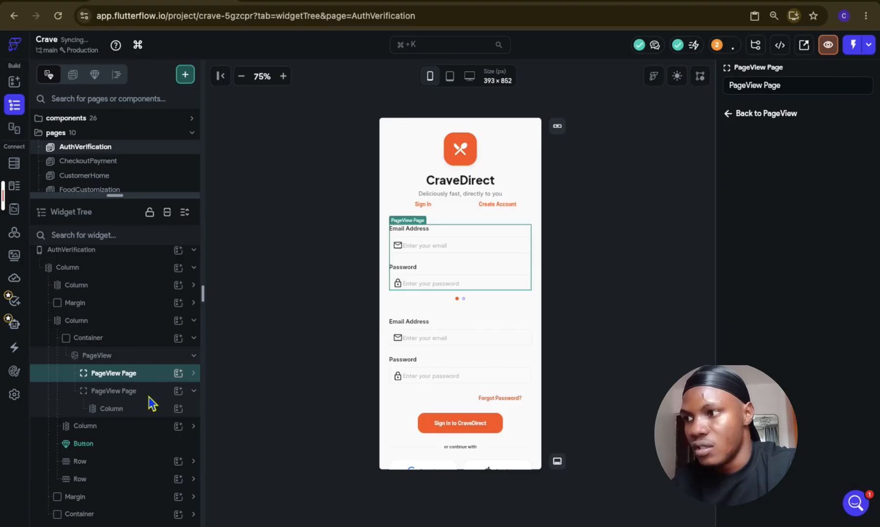
# Step: Delete the original email and password Column that sits outside the PageView
pyautogui.click(148, 395)
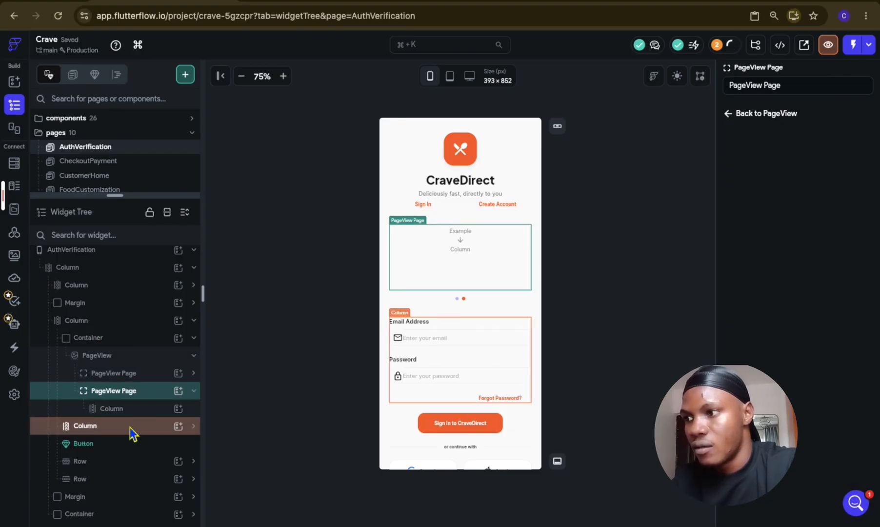
pyautogui.click(131, 429)
pyautogui.press('Delete')
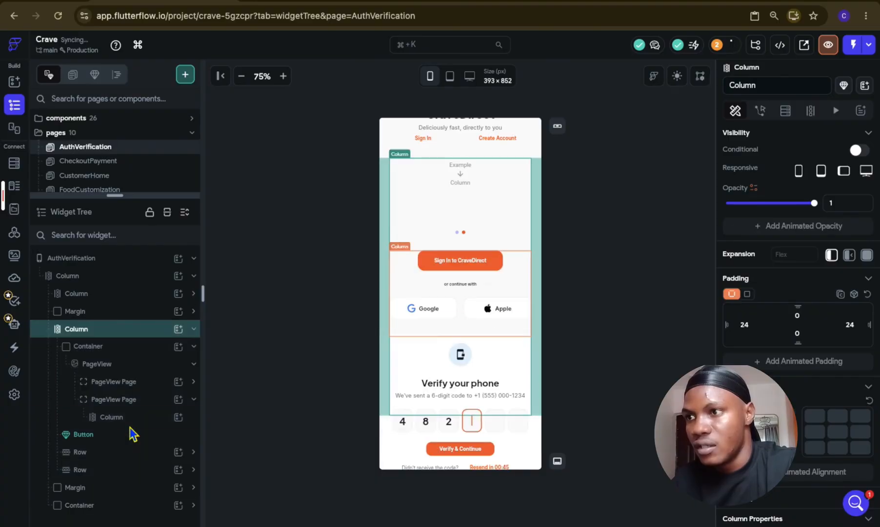
# Step: Remove the placeholder Column from the second PageView Page and collapse the Container around the PageView
pyautogui.scroll(2, 439, 266)
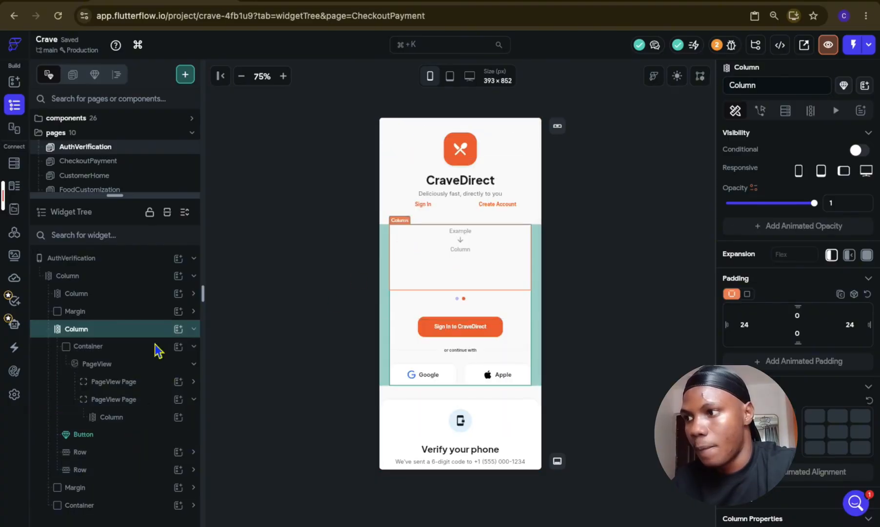
pyautogui.click(146, 385)
pyautogui.click(151, 419)
pyautogui.press('Delete')
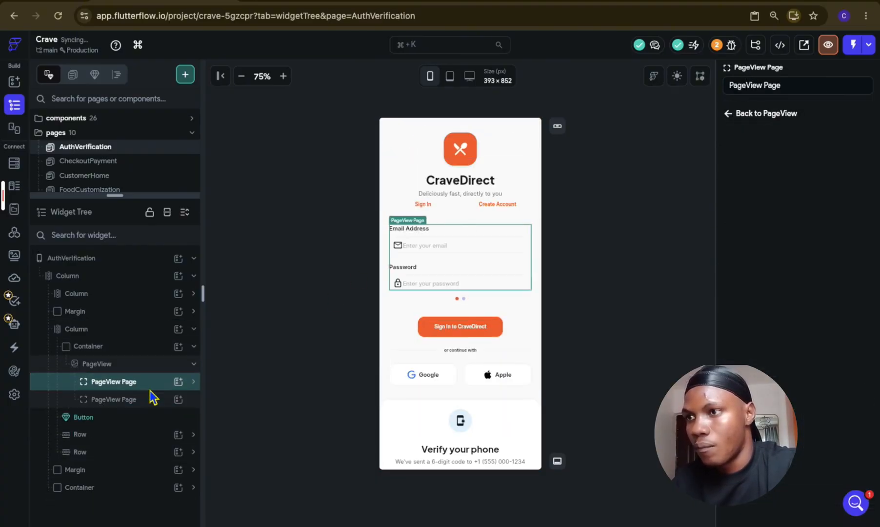
pyautogui.click(320, 338)
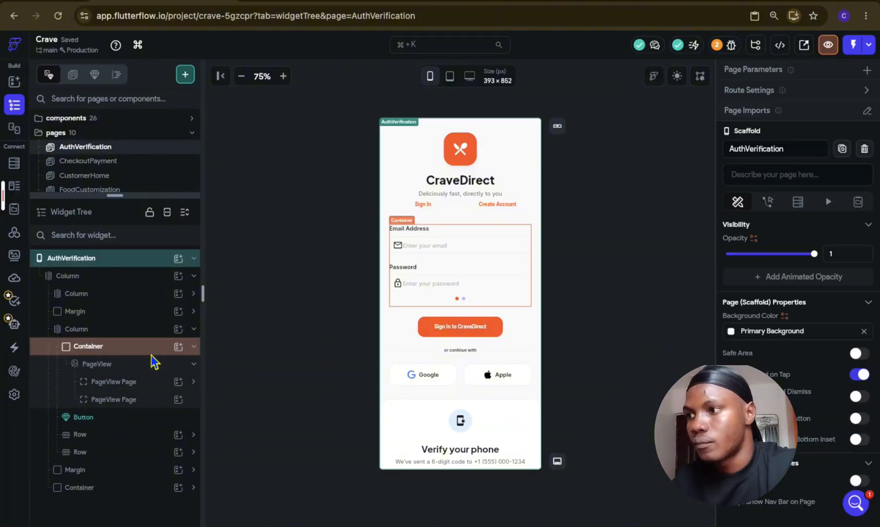
pyautogui.click(128, 370)
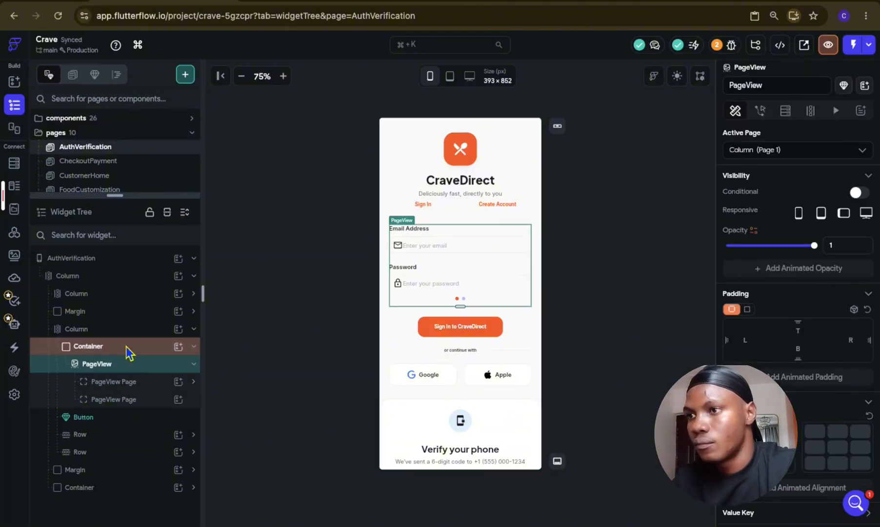
pyautogui.click(129, 352)
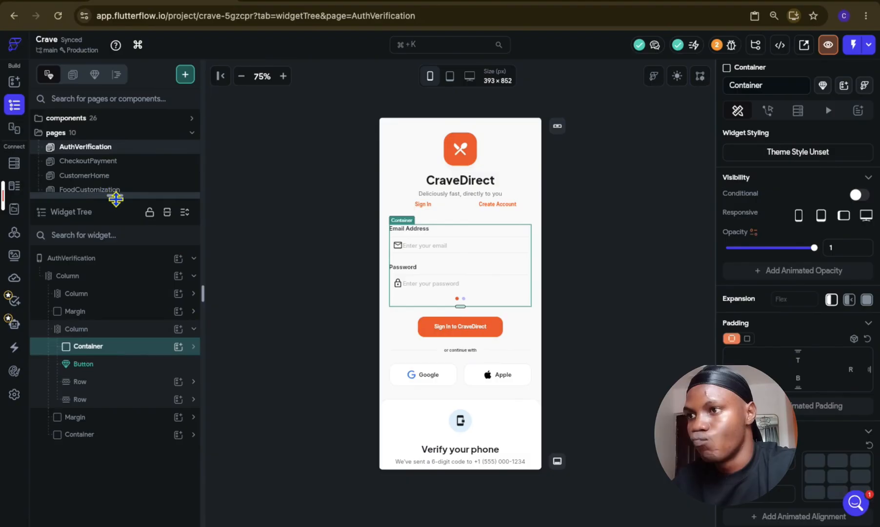
# Step: Copy the Container holding the Dashboard, Menu and Orders tabs from the RestaurantOwnerDashboard page
pyautogui.moveTo(115, 196); pyautogui.dragTo(130, 271)
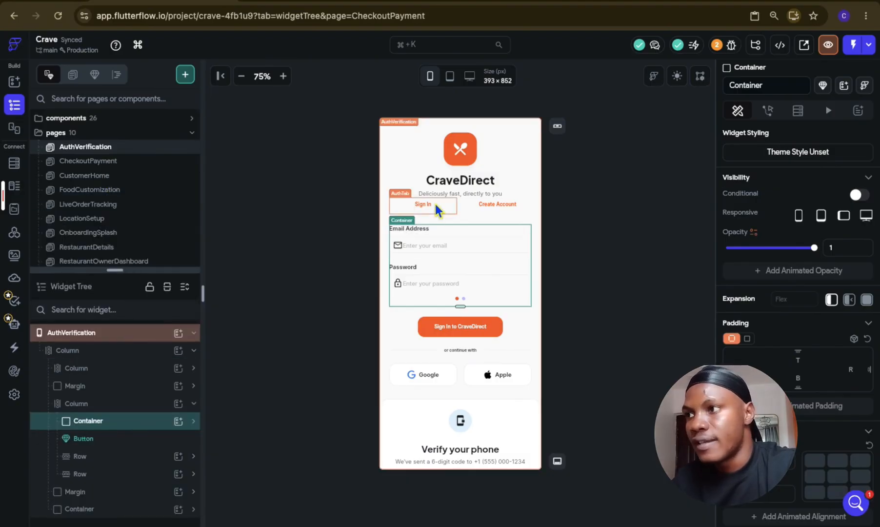
pyautogui.scroll(-1, 146, 227)
pyautogui.click(147, 222)
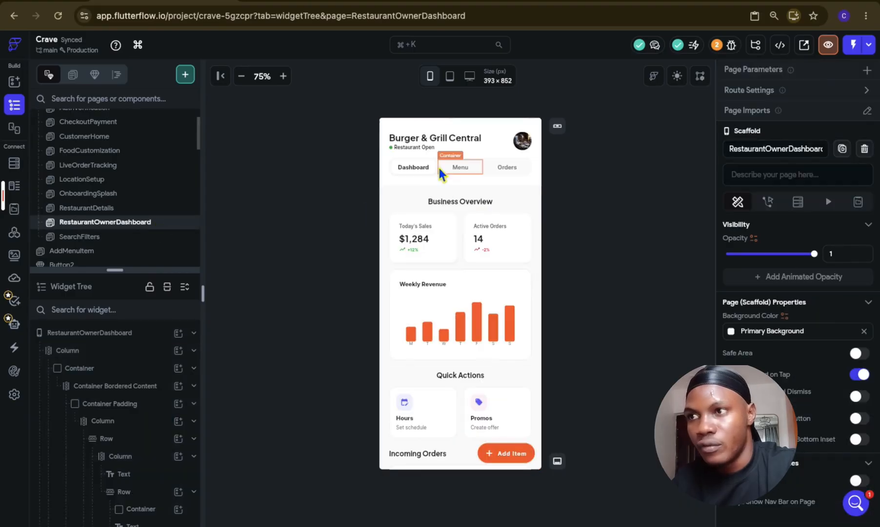
pyautogui.click(438, 169)
pyautogui.click(76, 357)
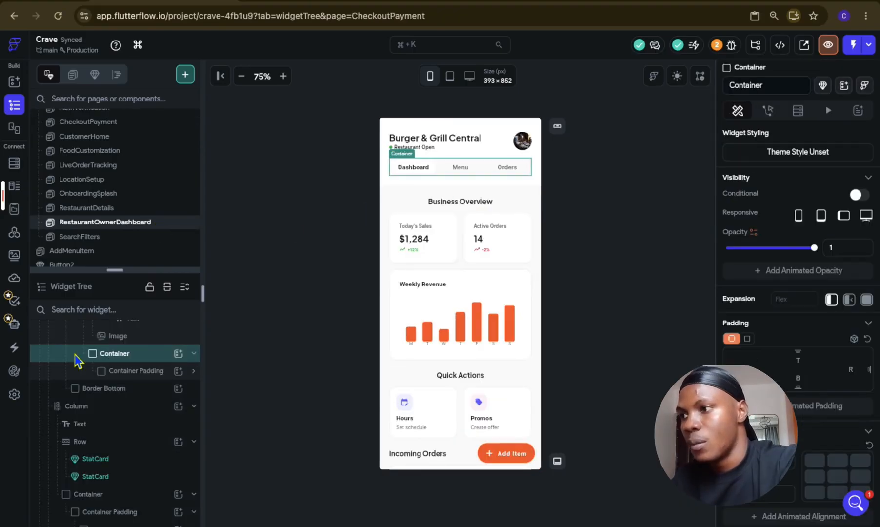
pyautogui.hotkey('ctrl', 'c')
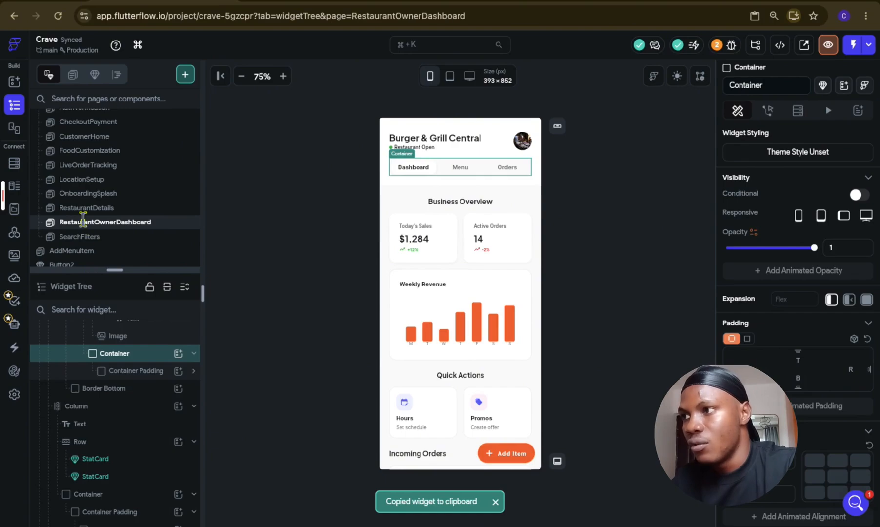
# Step: Paste the copied tab Container into the main Column of the AuthVerification page
pyautogui.scroll(2, 84, 224)
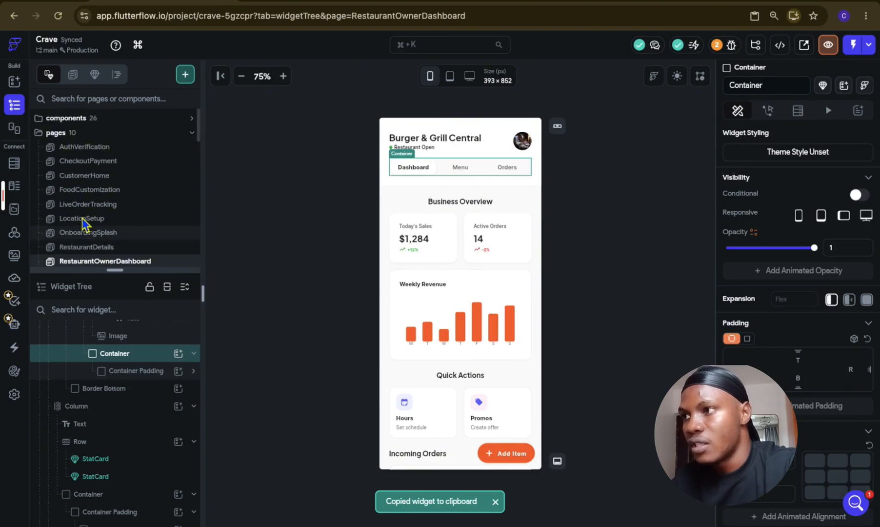
pyautogui.click(109, 148)
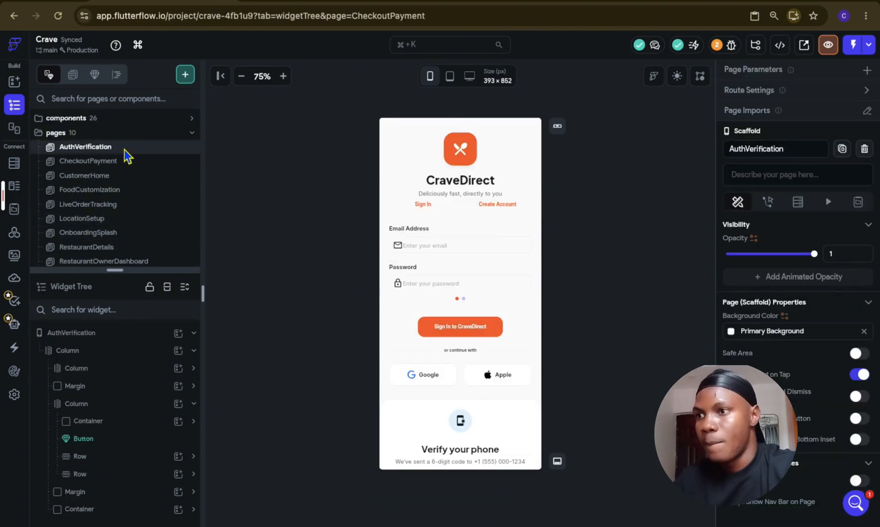
pyautogui.moveTo(120, 272); pyautogui.dragTo(116, 181)
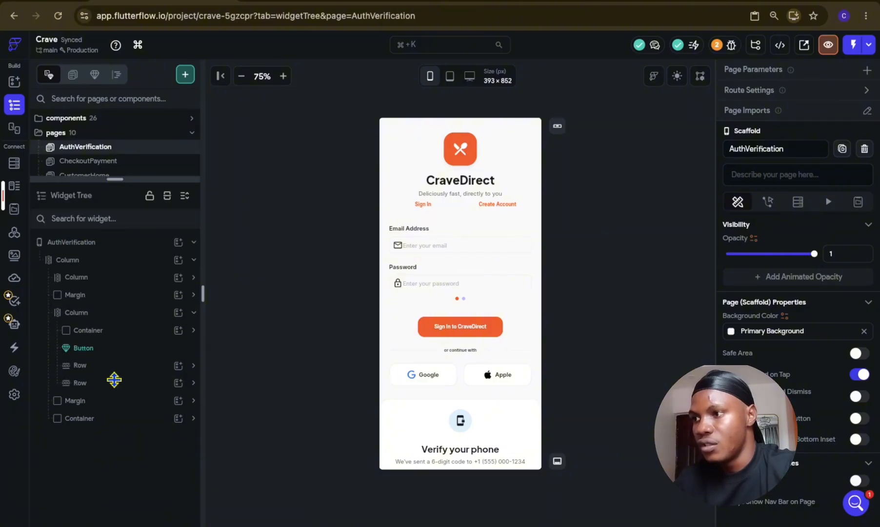
pyautogui.click(107, 349)
pyautogui.click(108, 316)
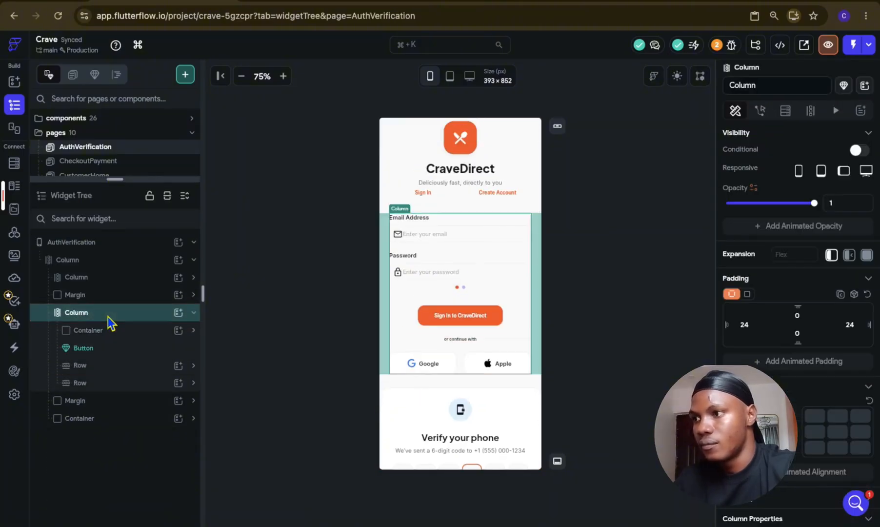
pyautogui.click(106, 265)
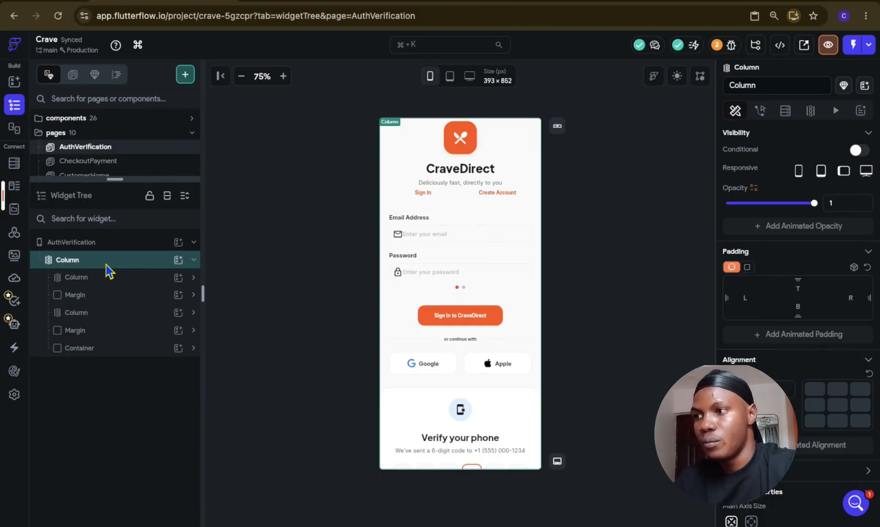
pyautogui.click(113, 365)
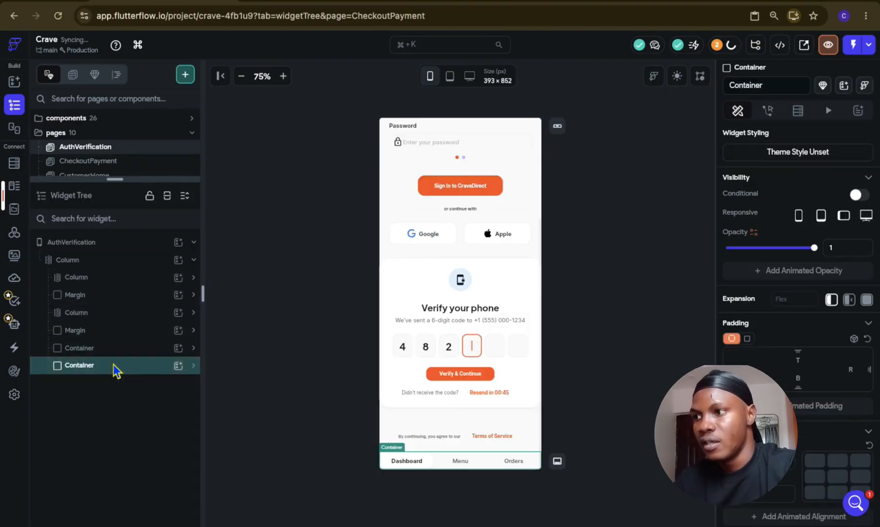
# Step: Move the pasted tab Container between the first Margin and the sign-in form Column
pyautogui.moveTo(114, 364); pyautogui.dragTo(85, 308)
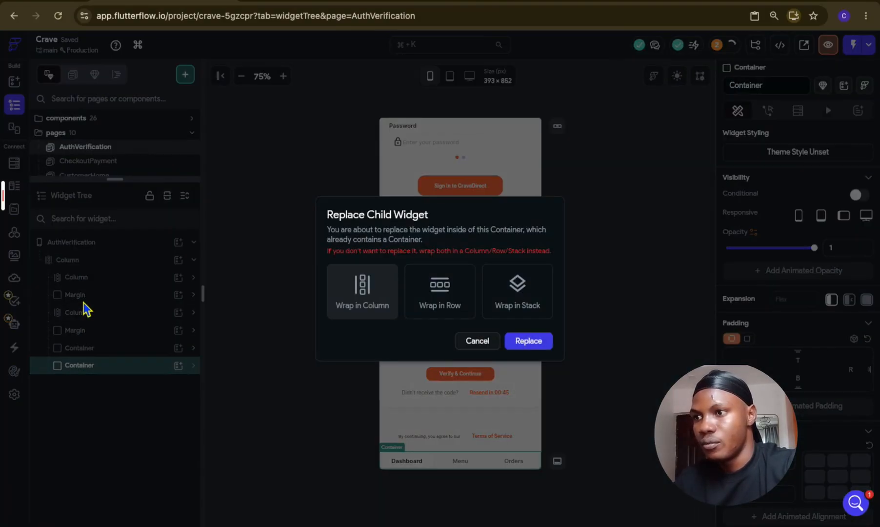
pyautogui.click(477, 341)
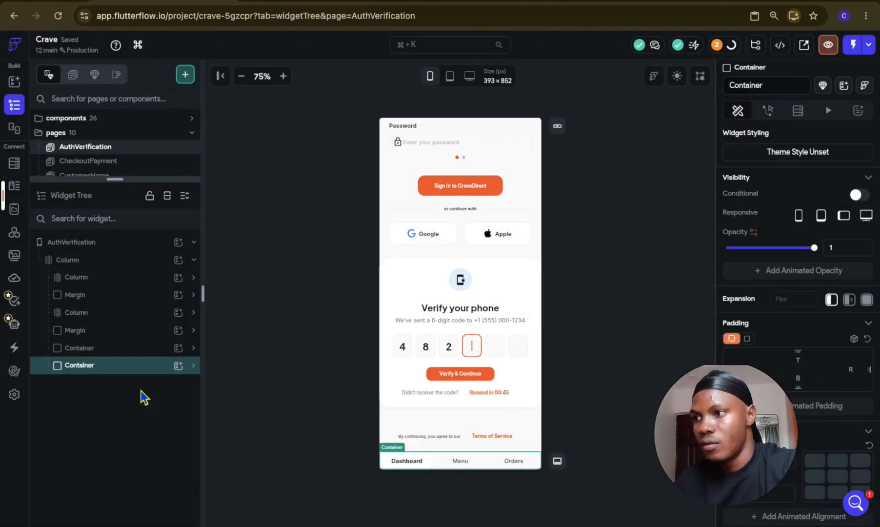
pyautogui.moveTo(133, 376); pyautogui.dragTo(79, 300)
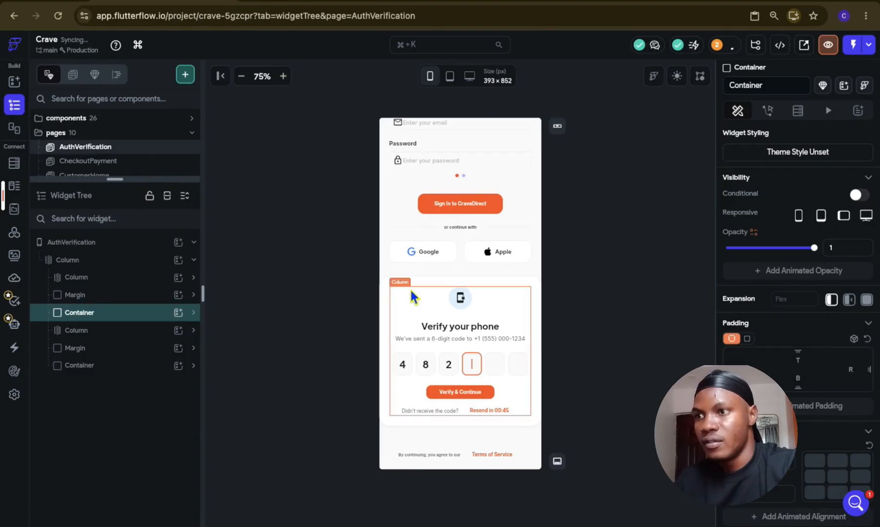
pyautogui.scroll(3, 410, 288)
pyautogui.click(586, 271)
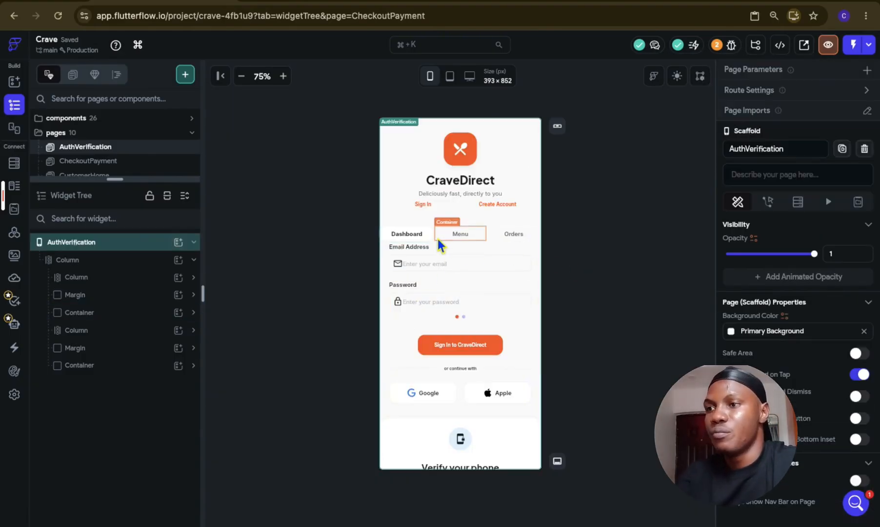
# Step: Change the Dashboard tab's text to "Sign In"
pyautogui.click(415, 236)
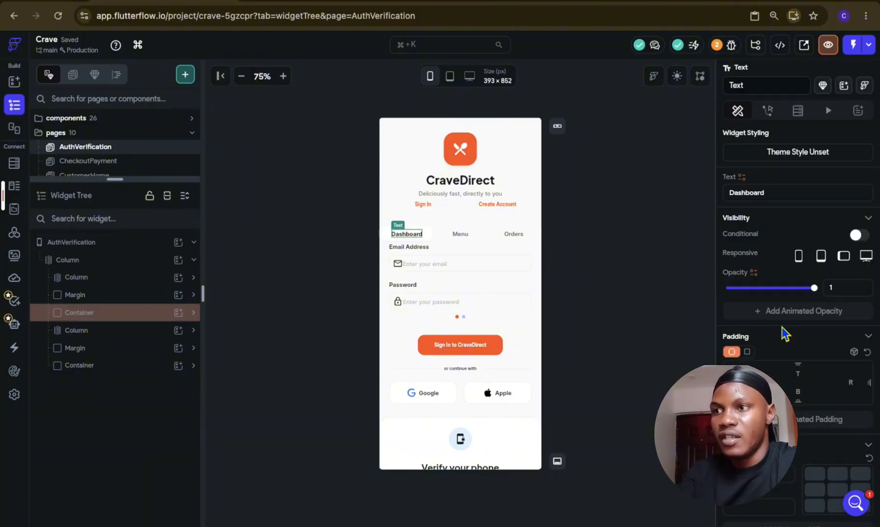
pyautogui.click(782, 193)
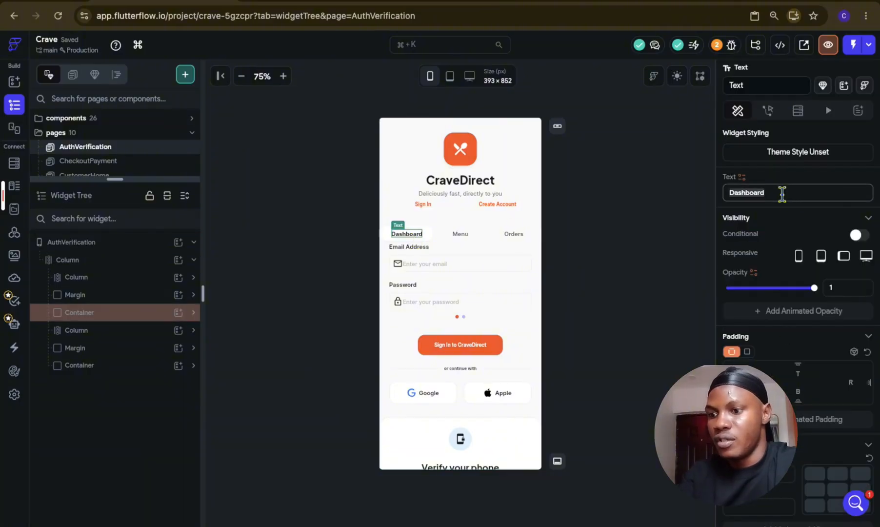
pyautogui.hotkey('ctrl', 'a')
pyautogui.write('Sign In')
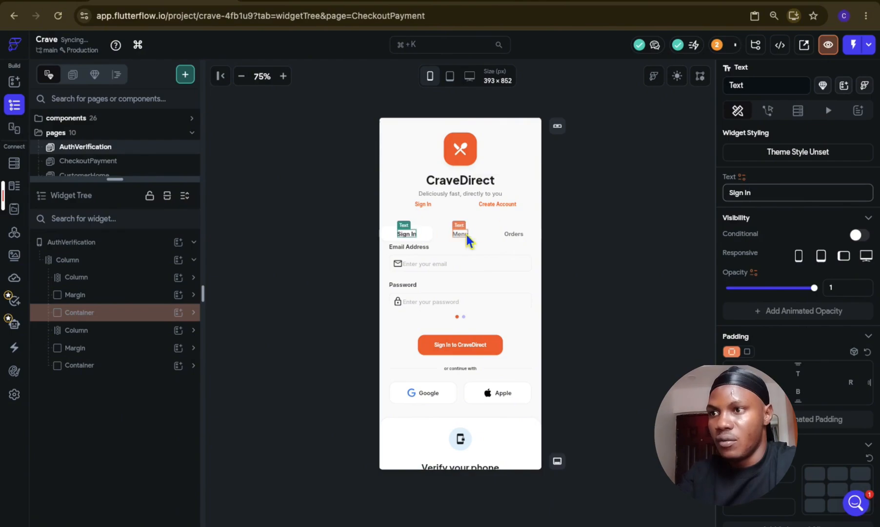
# Step: Copy the "Create Account" label from the old AuthTab and use it as the Menu tab's text
pyautogui.click(497, 204)
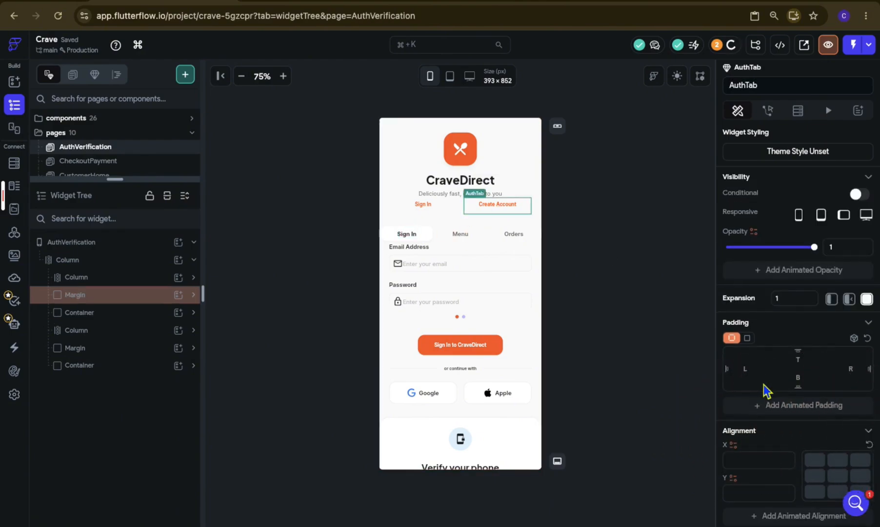
pyautogui.click(761, 359)
pyautogui.hotkey('ctrl', 'a')
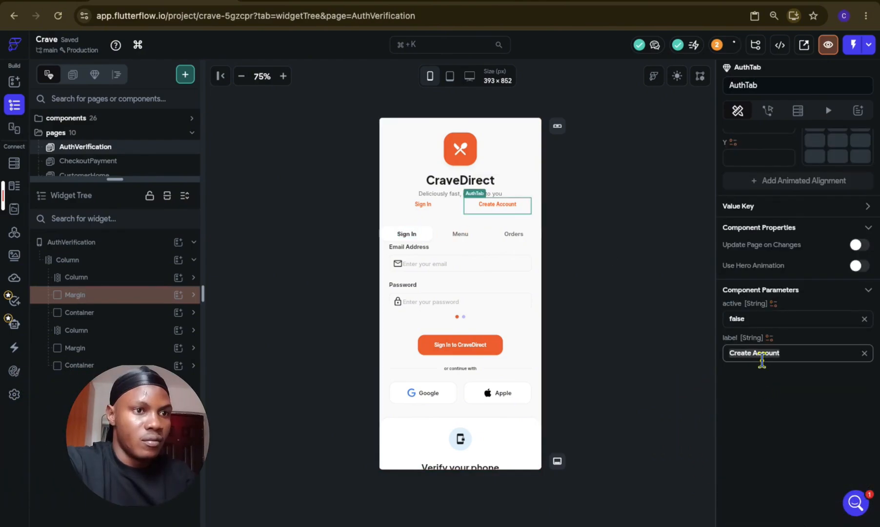
pyautogui.click(462, 234)
pyautogui.scroll(6, 804, 273)
pyautogui.click(783, 192)
pyautogui.hotkey('ctrl', 'a')
pyautogui.hotkey('ctrl', 'Tab')
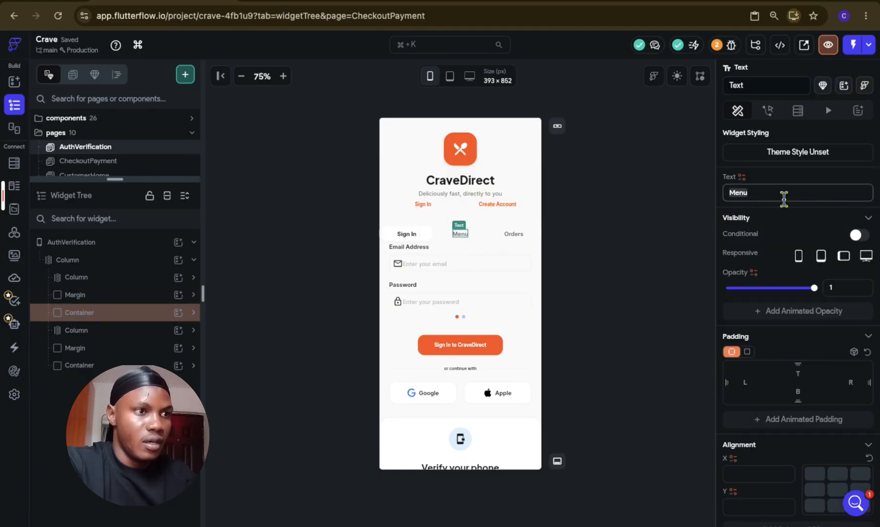
pyautogui.hotkey('ctrl', 'shift', 'Tab')
pyautogui.press('super+v')
# Step: Delete the Orders tab from the tab Row
pyautogui.click(527, 234)
pyautogui.press('Delete')
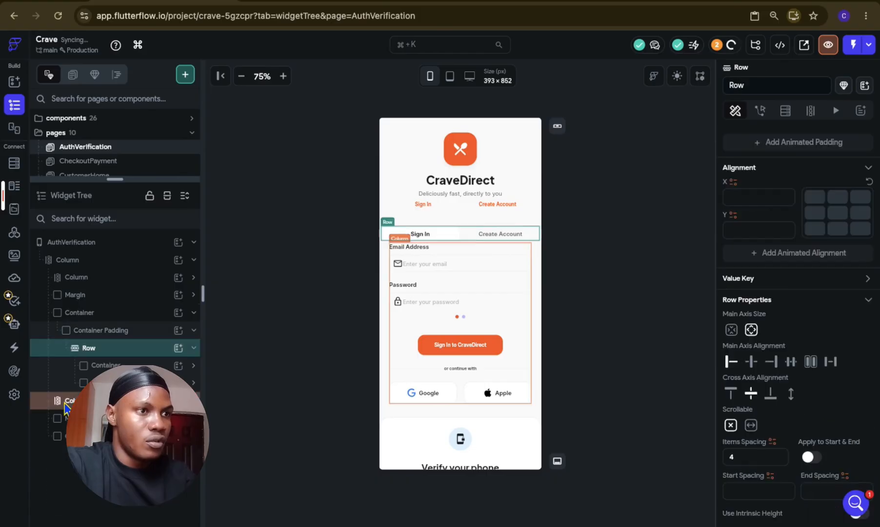
pyautogui.click(615, 336)
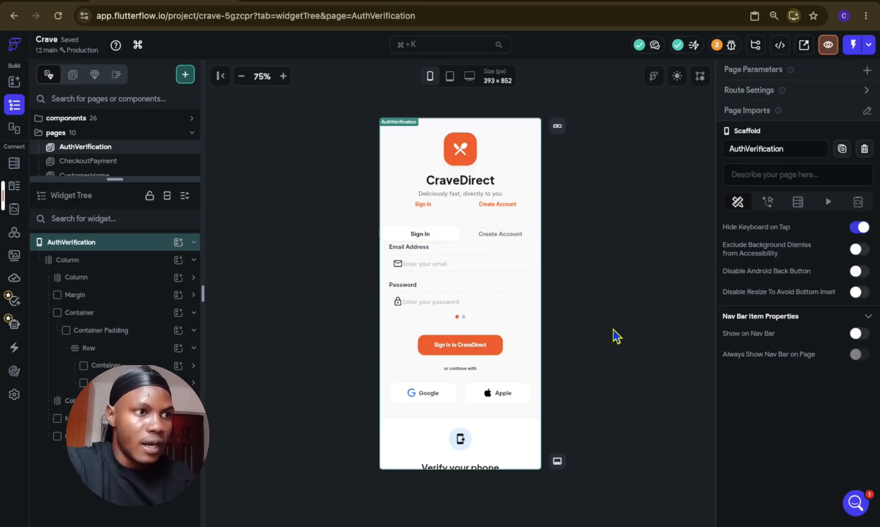
# Step: Set the left and right padding of the tab Container to 24
pyautogui.click(145, 332)
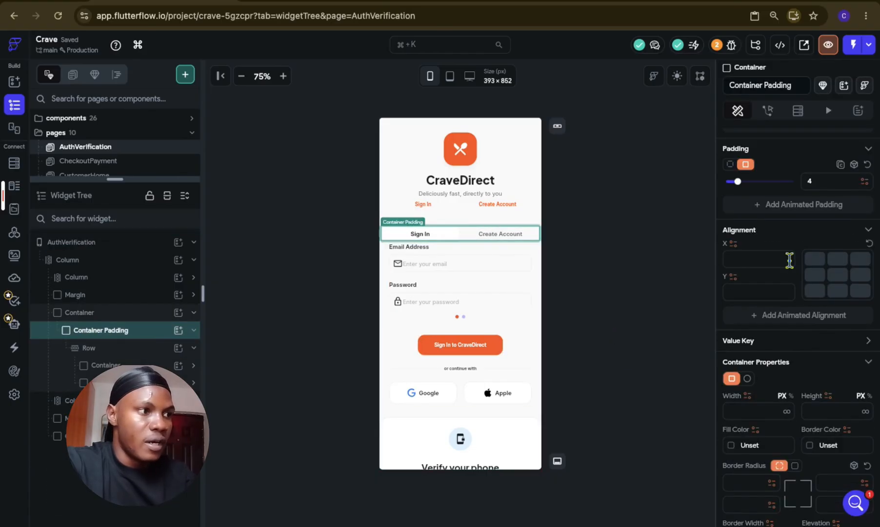
pyautogui.click(125, 313)
pyautogui.click(125, 313)
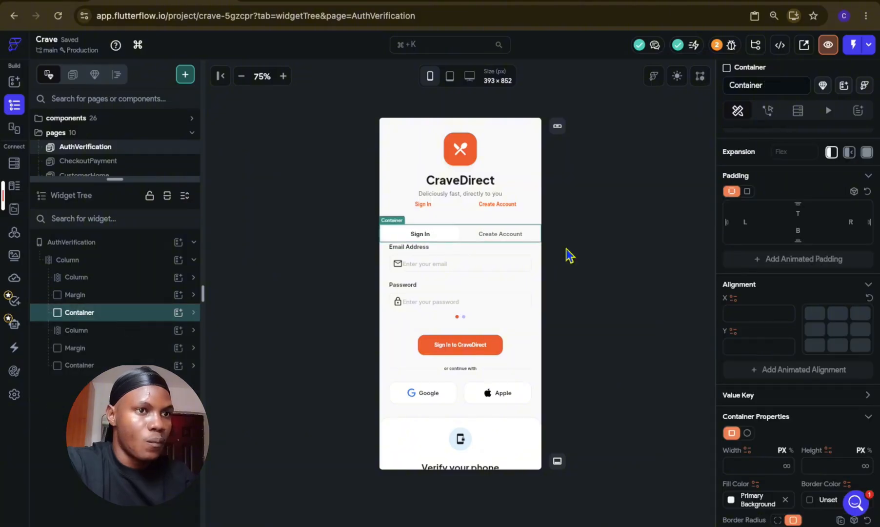
pyautogui.scroll(3, 770, 285)
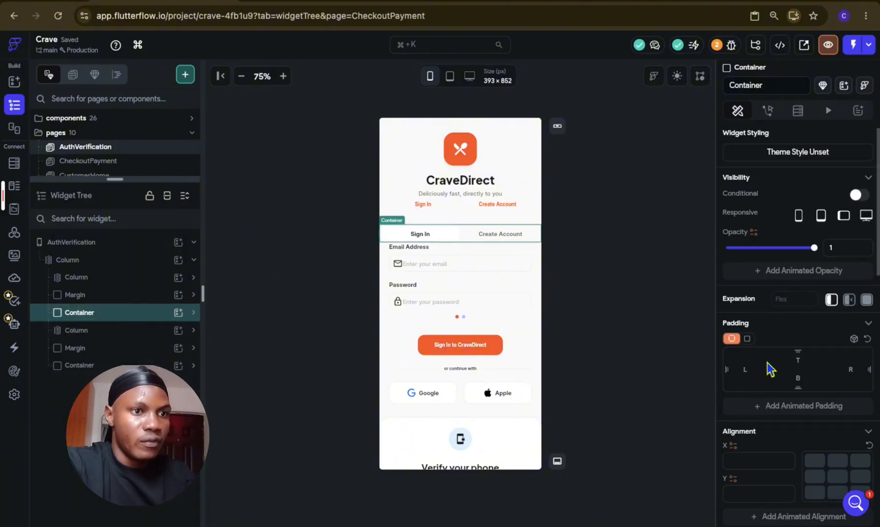
pyautogui.click(748, 373)
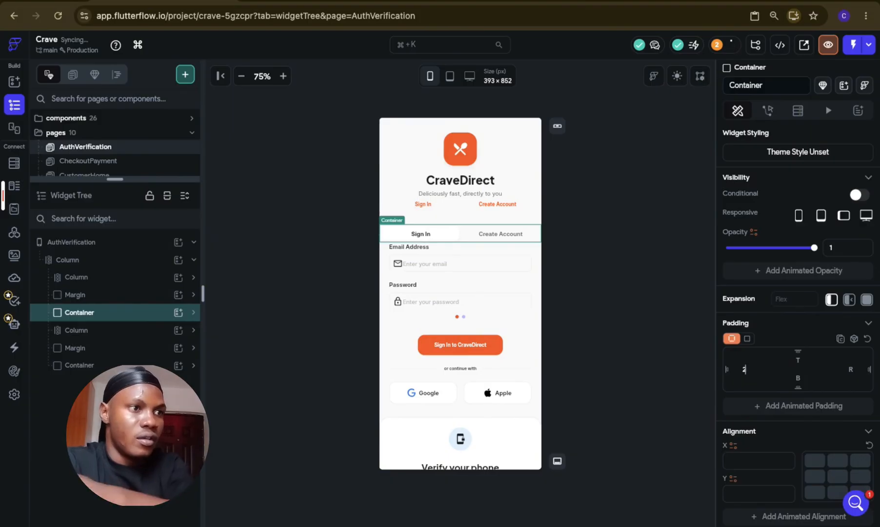
pyautogui.write('24')
pyautogui.click(849, 371)
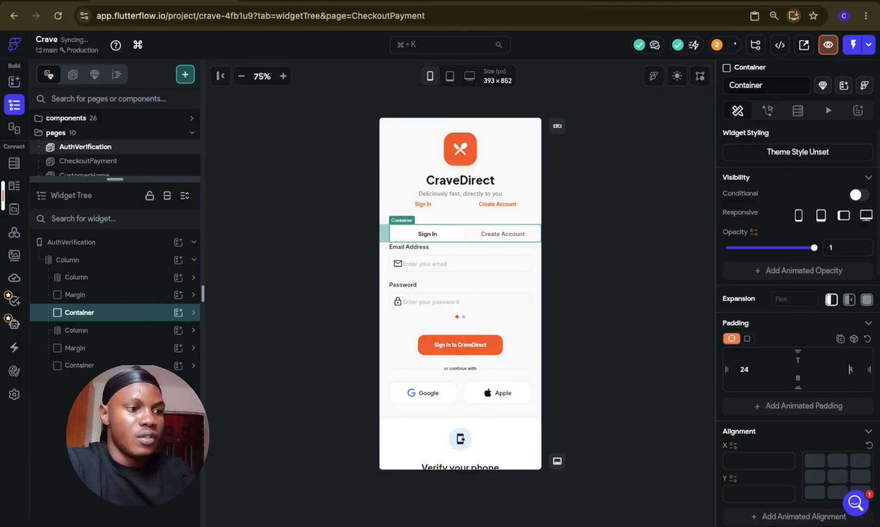
pyautogui.write('24')
pyautogui.click(633, 330)
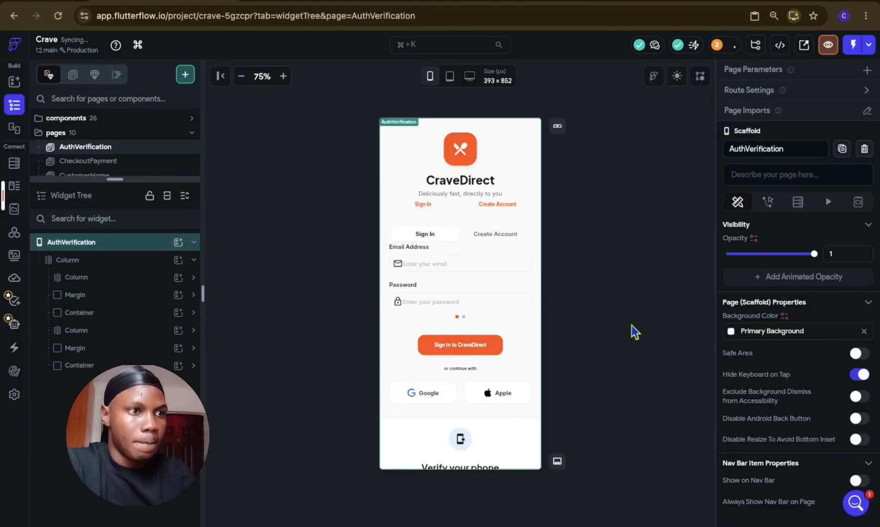
pyautogui.click(735, 331)
pyautogui.click(597, 445)
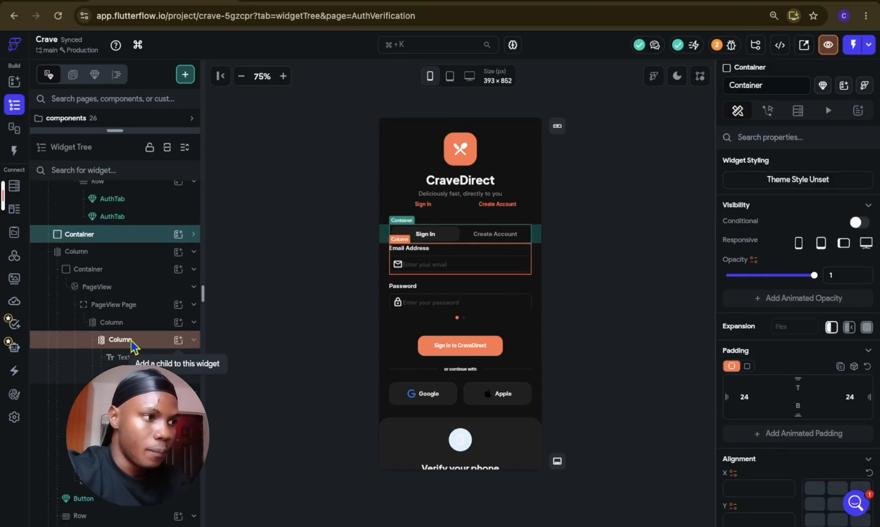
# Step: Add a TextField to the Email Address column and set its width to infinity
pyautogui.click(187, 344)
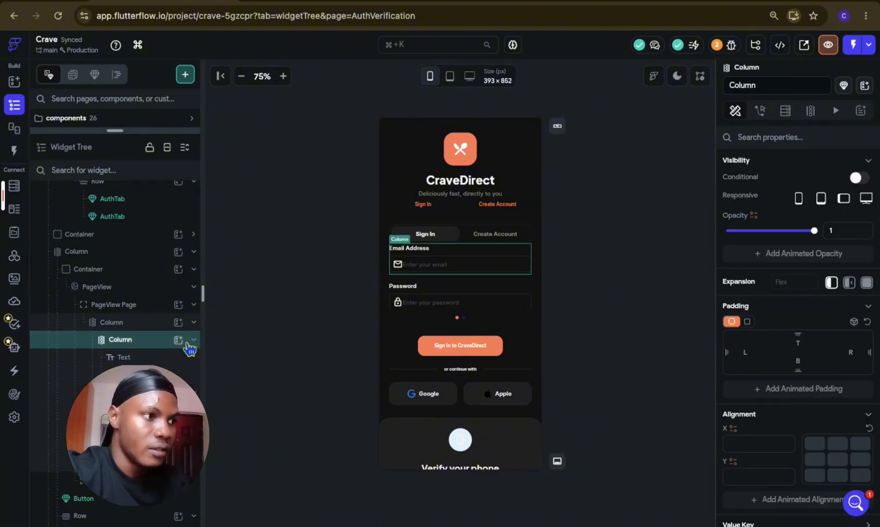
pyautogui.click(187, 344)
pyautogui.write('tex')
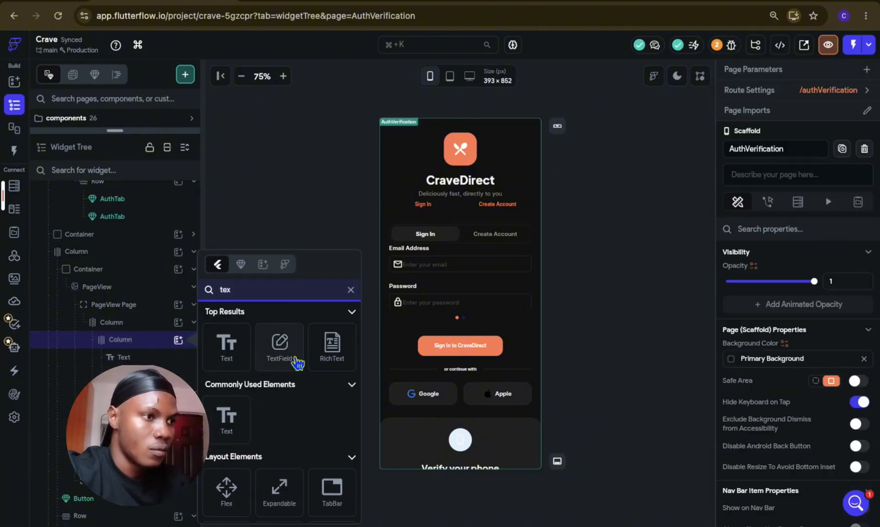
pyautogui.click(295, 362)
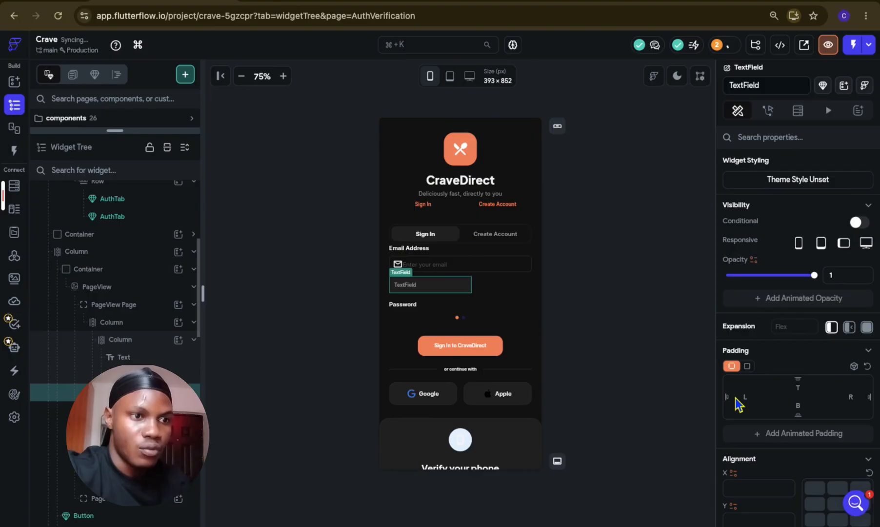
pyautogui.scroll(-10, 738, 403)
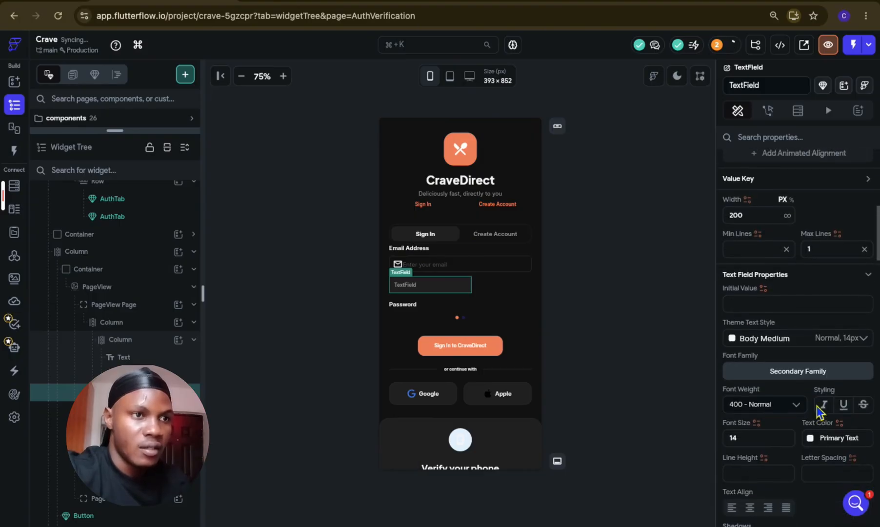
pyautogui.click(787, 216)
# Step: Apply a uniform content padding of 20 to the new TextField
pyautogui.scroll(-10, 822, 363)
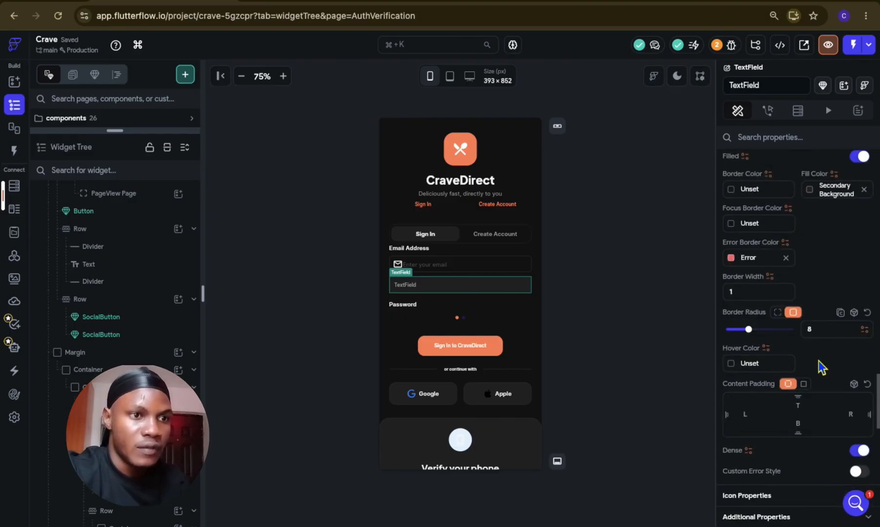
pyautogui.scroll(-3, 810, 389)
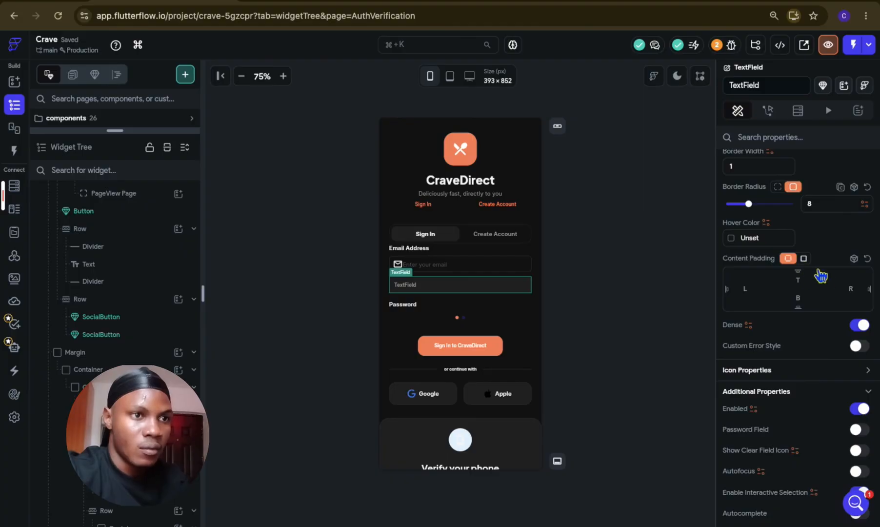
pyautogui.click(803, 258)
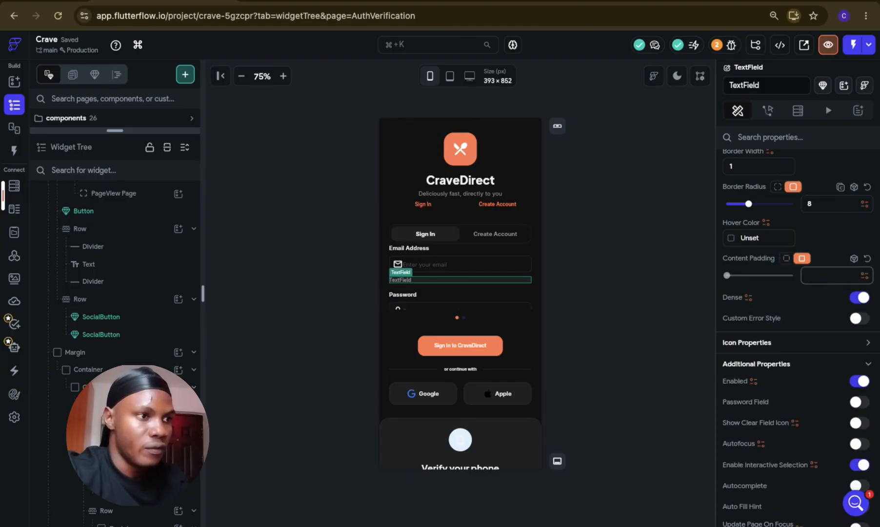
pyautogui.write('24')
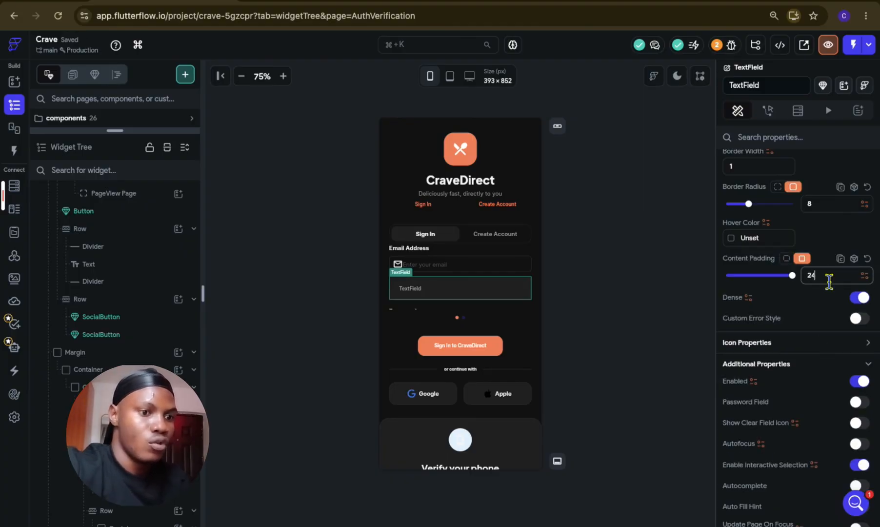
pyautogui.press('BackSpace')
pyautogui.write('0')
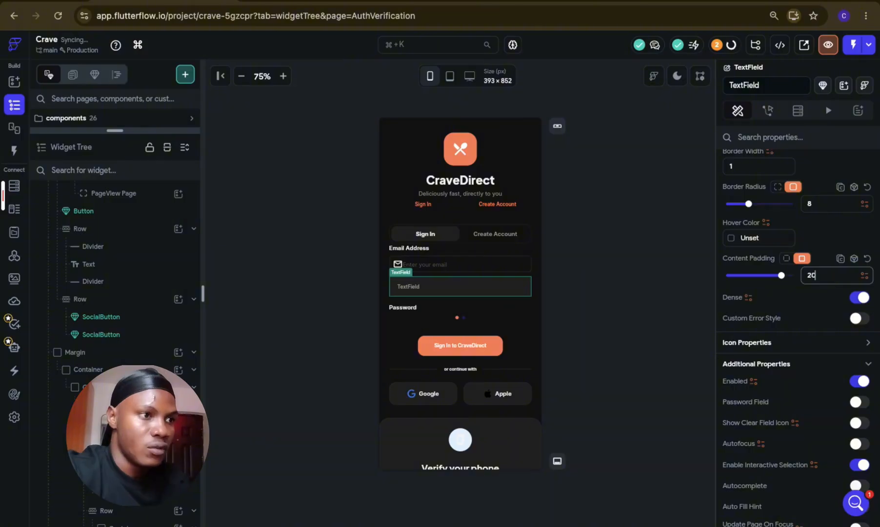
# Step: Set the new TextField's border radius to 16 and expand its icon properties
pyautogui.click(550, 297)
pyautogui.click(514, 288)
pyautogui.scroll(-10, 833, 281)
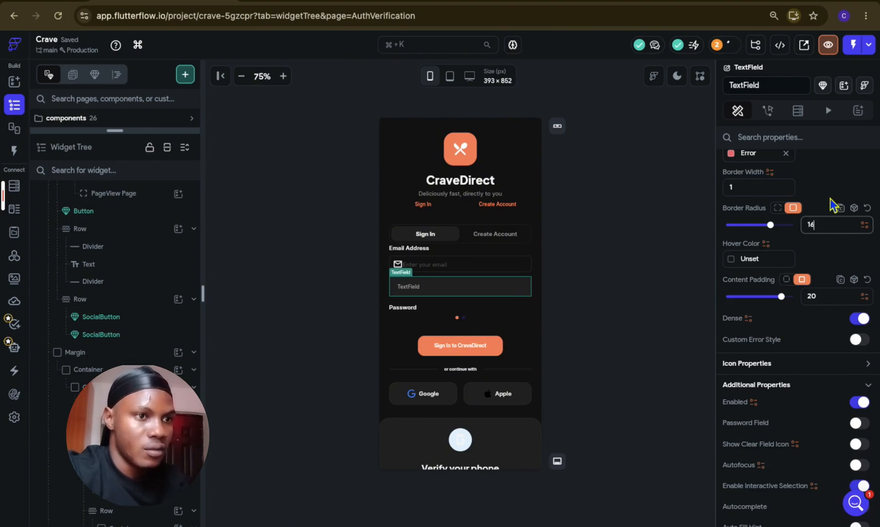
pyautogui.click(822, 364)
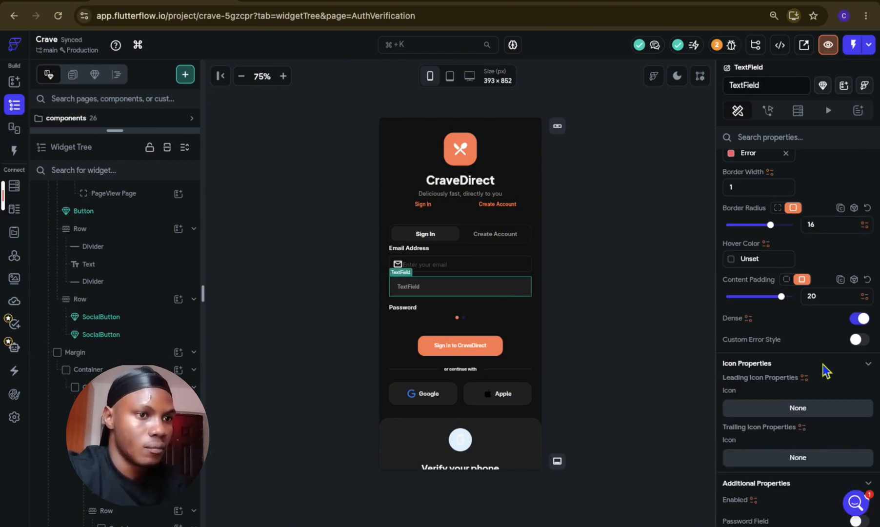
# Step: Move the new TextField above the existing email TextField component in the Email Address column
pyautogui.click(646, 307)
pyautogui.scroll(5, 165, 293)
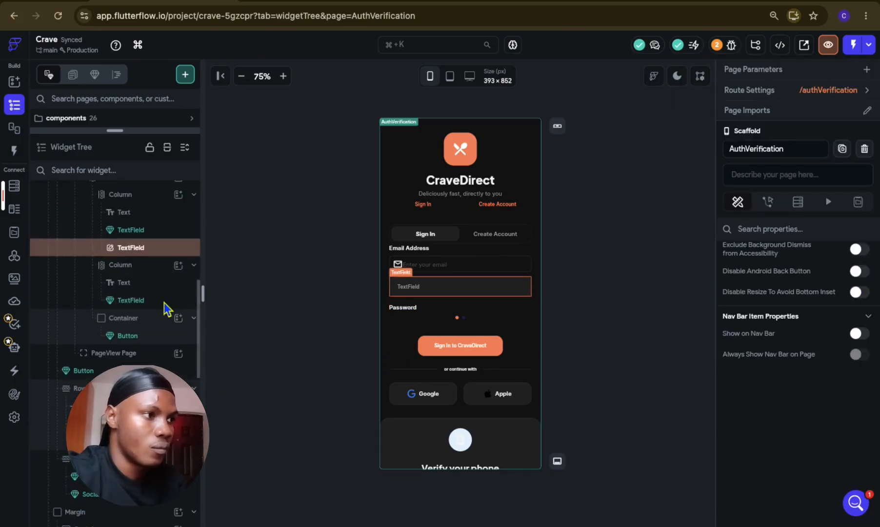
pyautogui.click(159, 284)
pyautogui.moveTo(140, 269); pyautogui.dragTo(139, 255)
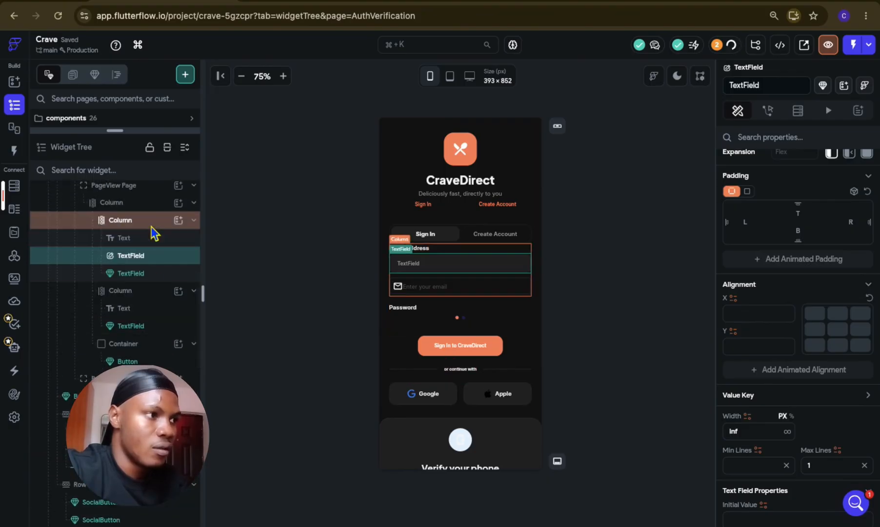
# Step: Convert the Email Address column into a new component named "MainTextField"
pyautogui.click(151, 227)
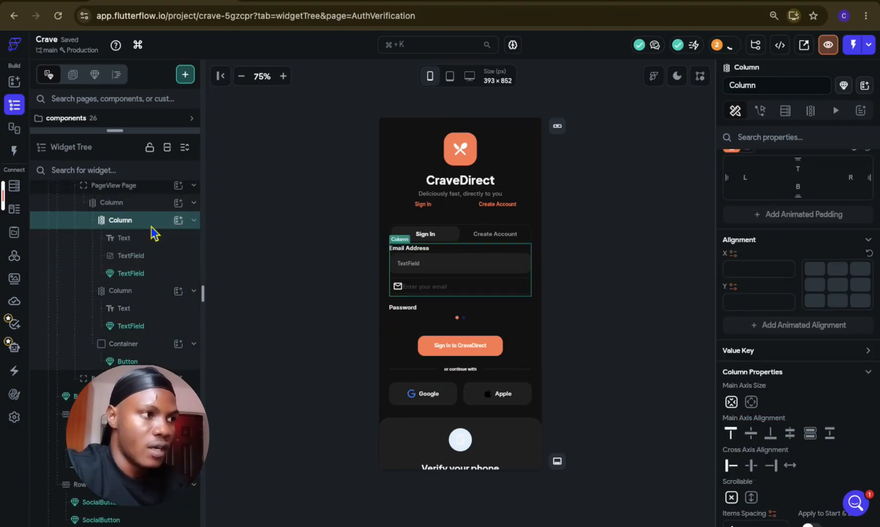
pyautogui.click(151, 227)
pyautogui.press('alt+super+k')
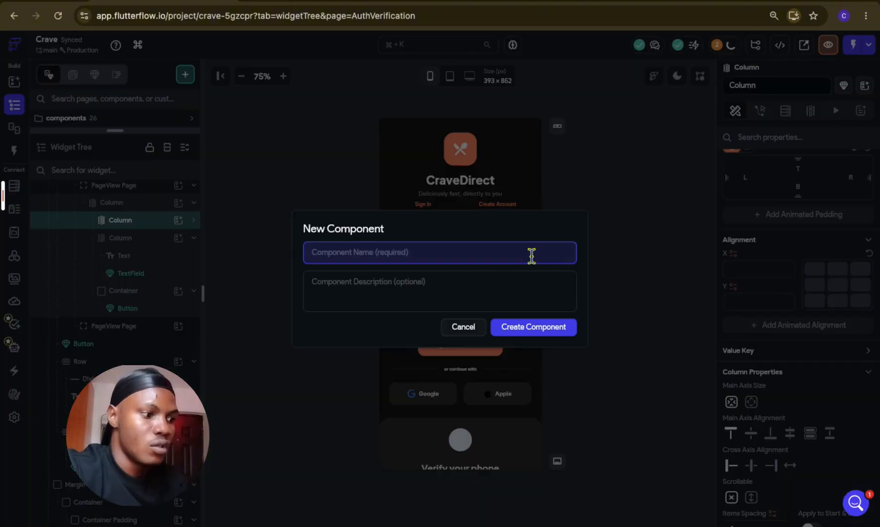
pyautogui.write('TextField')
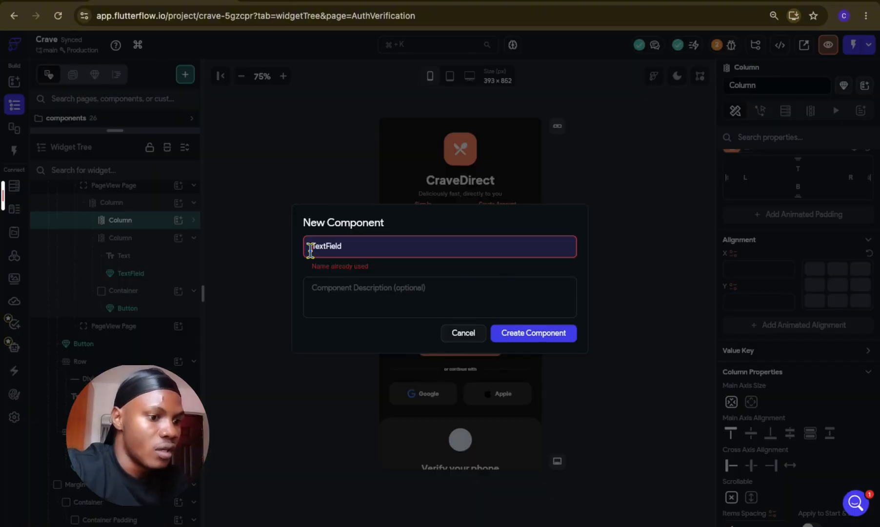
pyautogui.click(310, 251)
pyautogui.write('M')
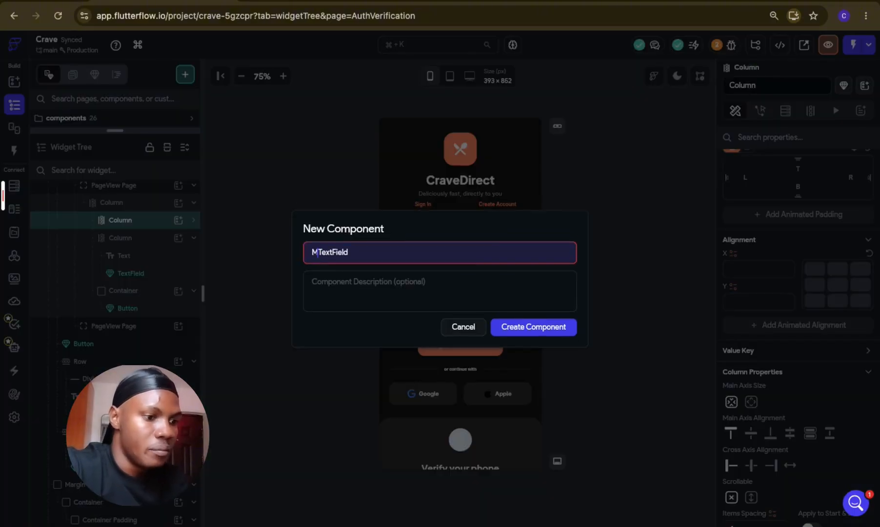
pyautogui.write('ain')
pyautogui.click(533, 330)
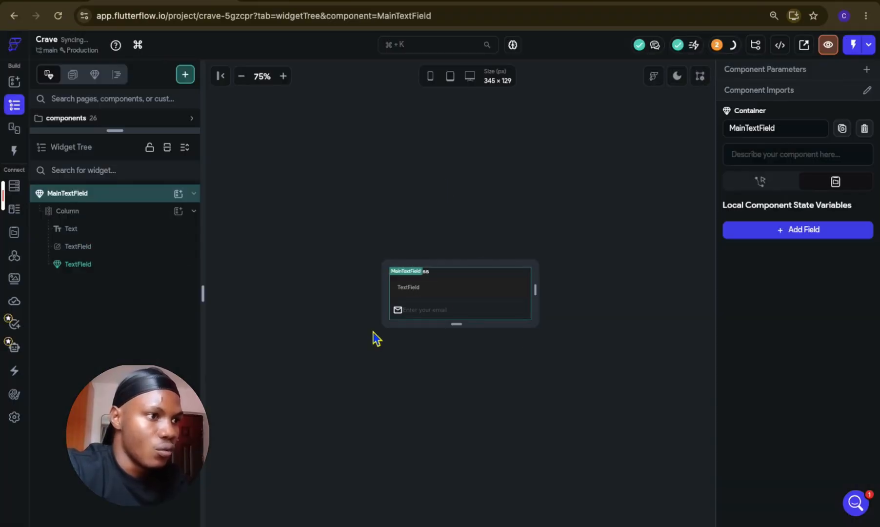
# Step: Define a required component parameter named "title" of type String for MainTextField
pyautogui.click(419, 278)
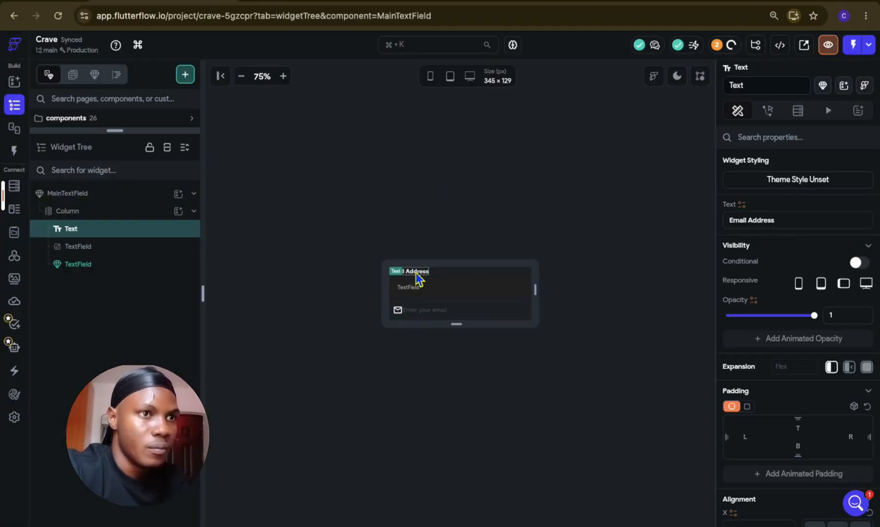
pyautogui.click(630, 191)
pyautogui.click(864, 69)
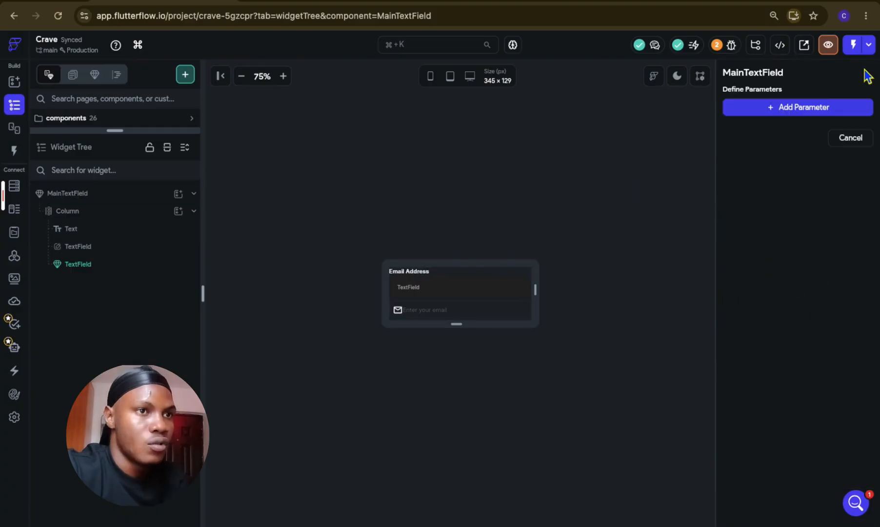
pyautogui.click(825, 108)
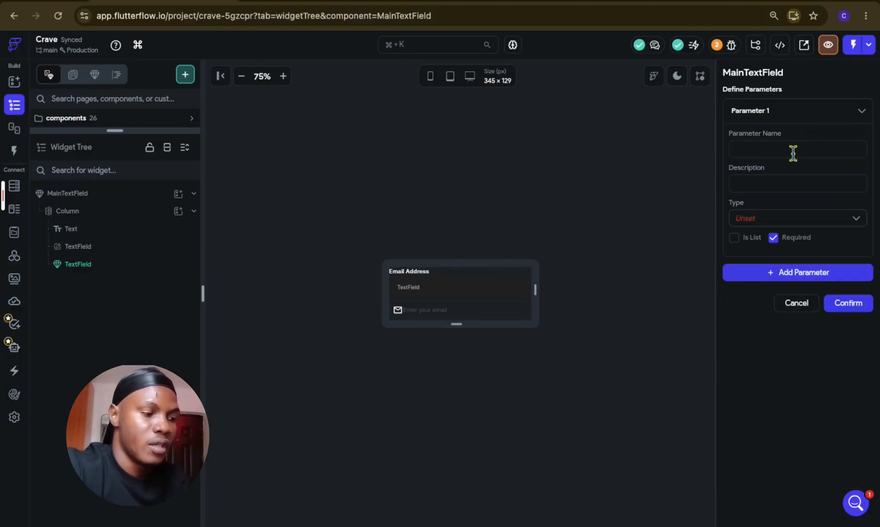
pyautogui.write('title')
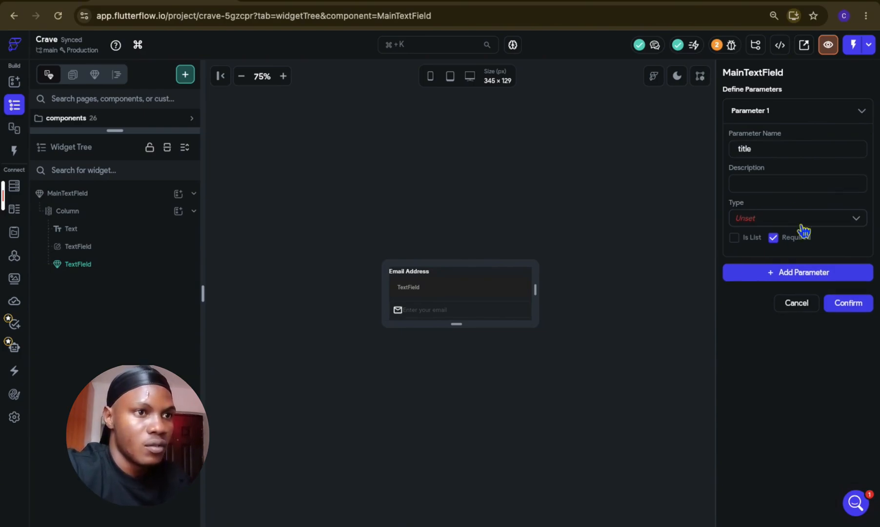
pyautogui.click(801, 225)
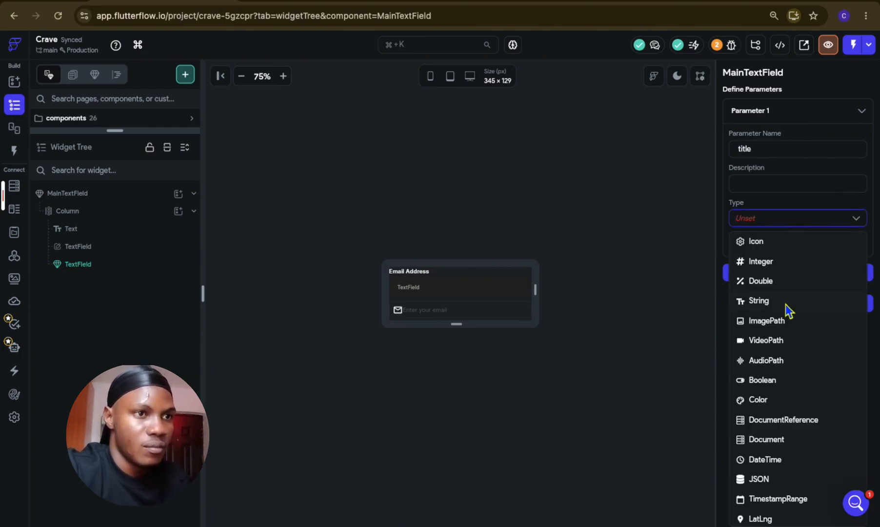
pyautogui.click(790, 301)
pyautogui.click(785, 115)
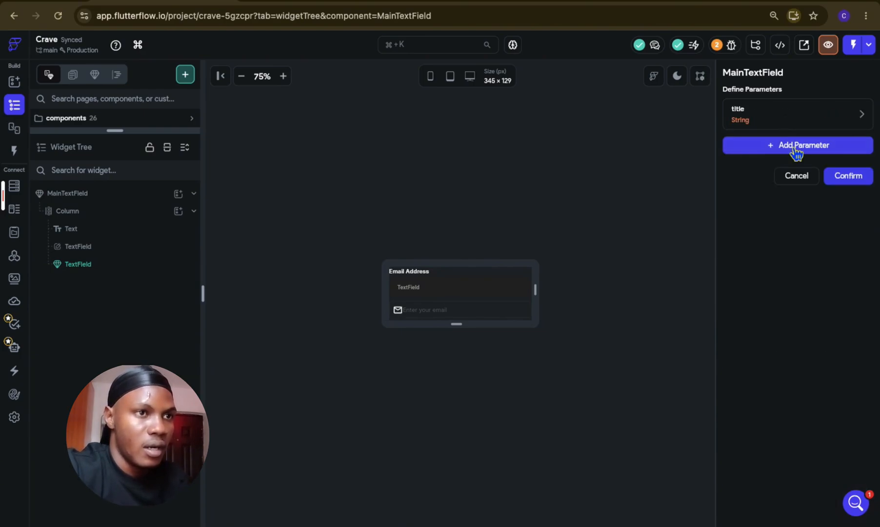
# Step: Define a second required parameter named "label" of type String
pyautogui.click(795, 146)
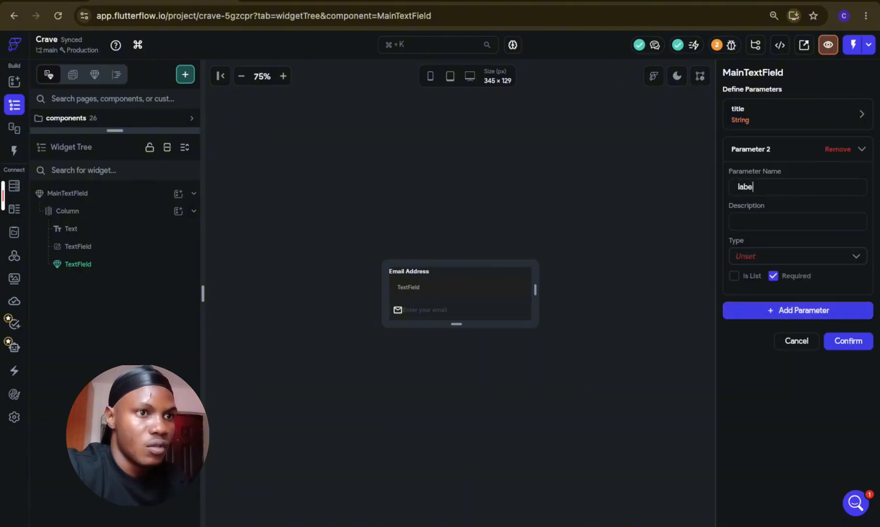
pyautogui.click(793, 259)
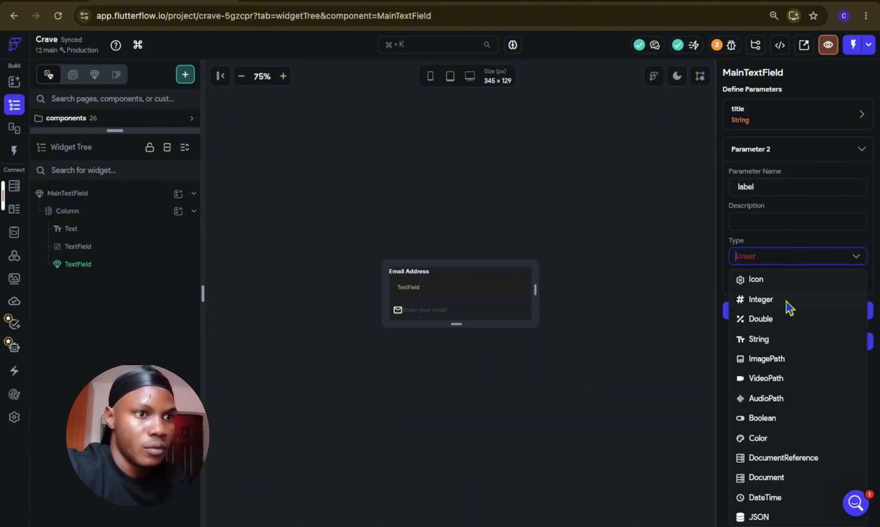
pyautogui.click(788, 338)
pyautogui.click(793, 149)
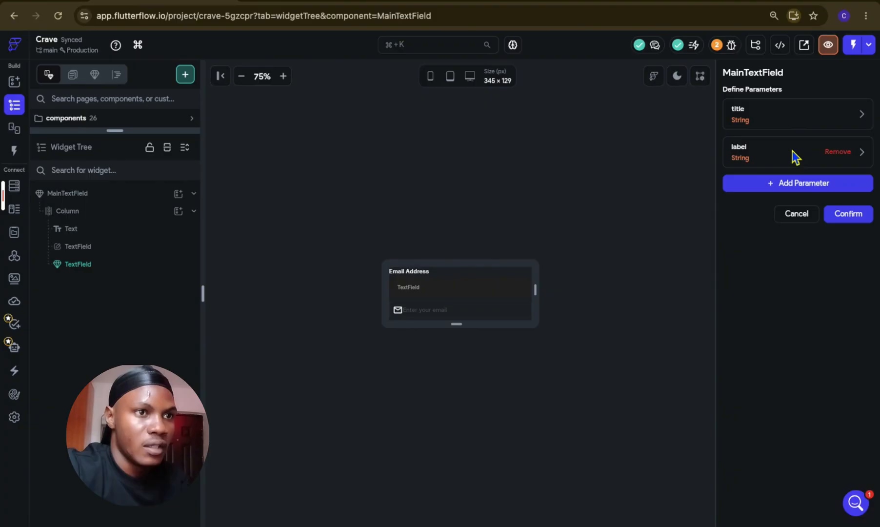
# Step: Define a third parameter named "icon" of type Icon and save the component's parameters
pyautogui.click(806, 186)
pyautogui.write('icon')
pyautogui.click(804, 294)
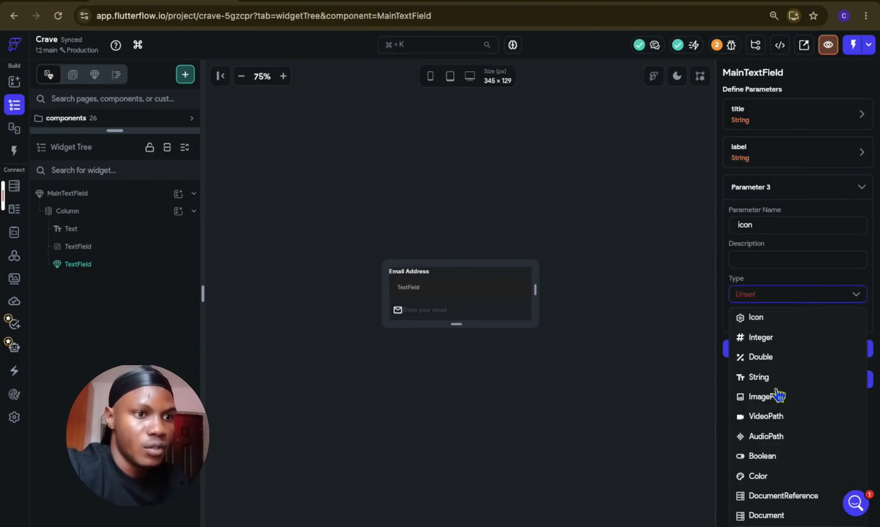
pyautogui.click(778, 320)
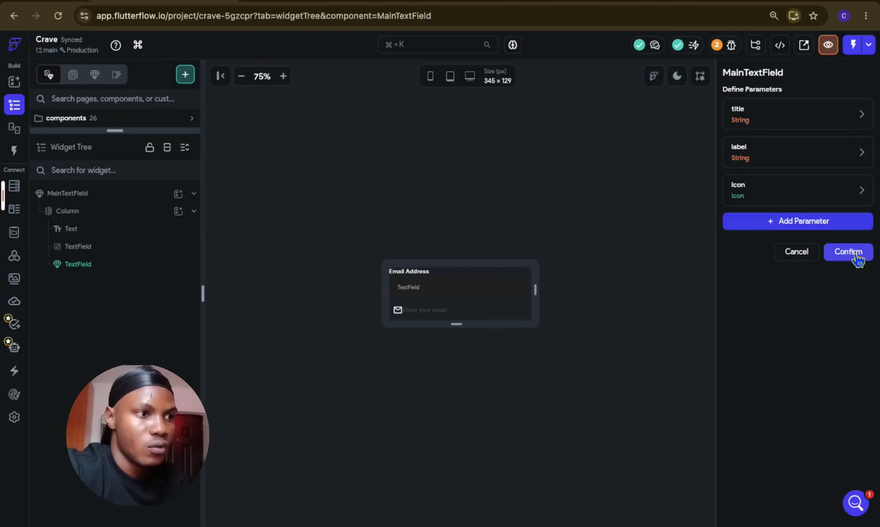
pyautogui.click(852, 253)
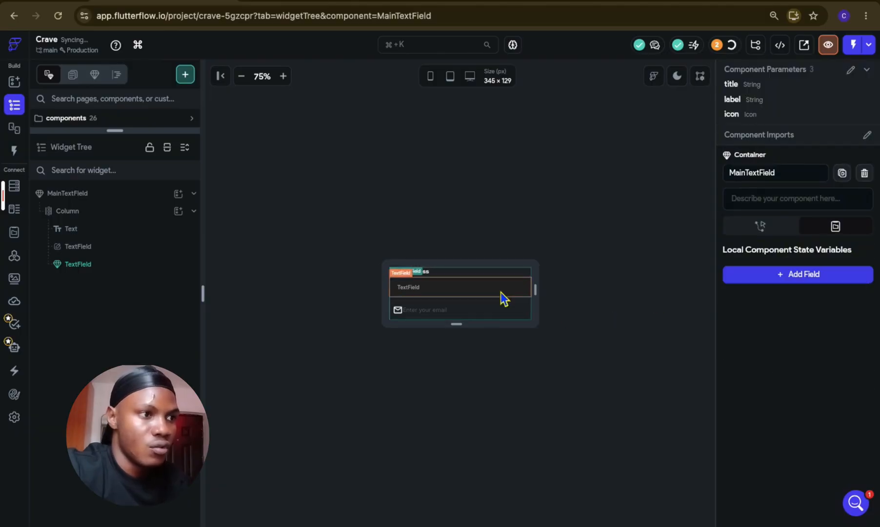
# Step: Set the focus border color of the plain TextField in MainTextField to the Primary theme color
pyautogui.scroll(-20, 778, 419)
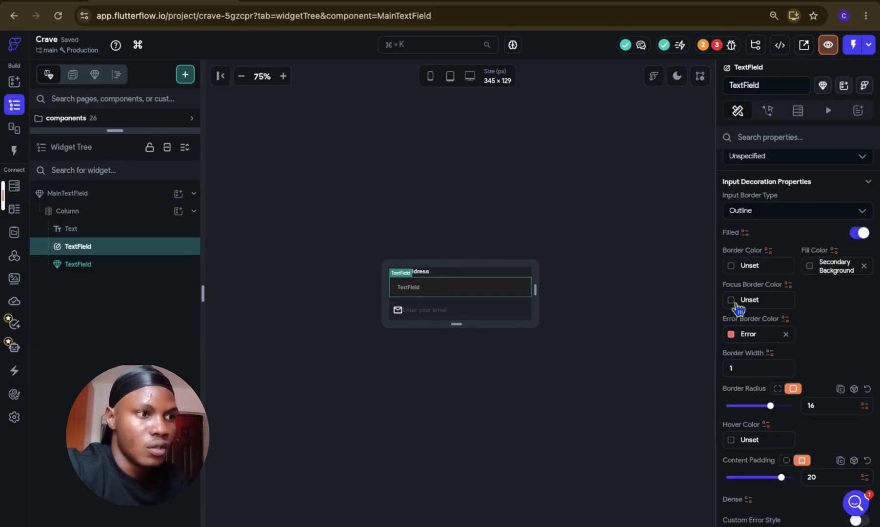
pyautogui.click(732, 300)
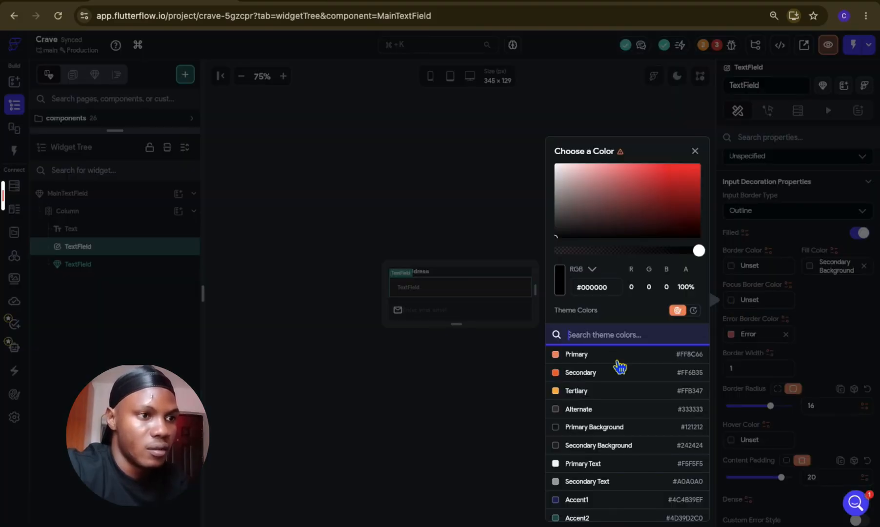
pyautogui.click(616, 356)
pyautogui.click(512, 407)
# Step: Set the TextField's border color to Primary with its opacity reduced to 28%
pyautogui.click(733, 267)
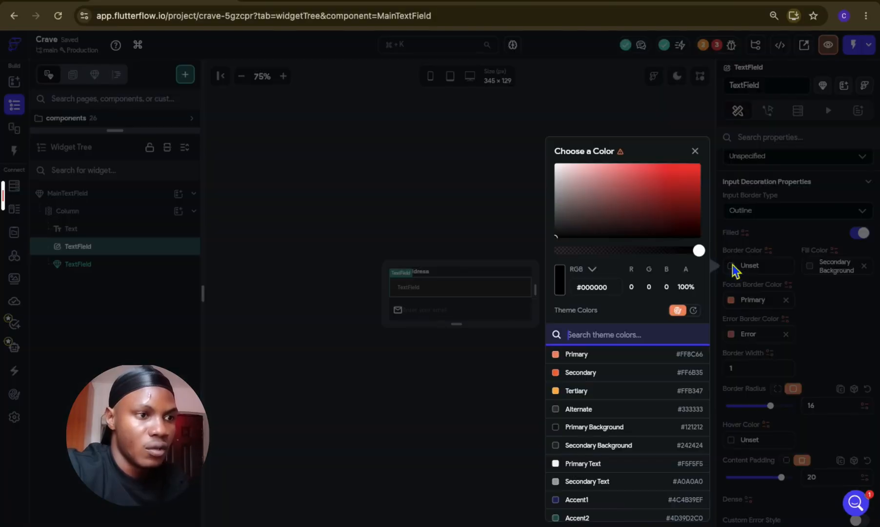
pyautogui.scroll(-5, 601, 471)
pyautogui.scroll(6, 601, 468)
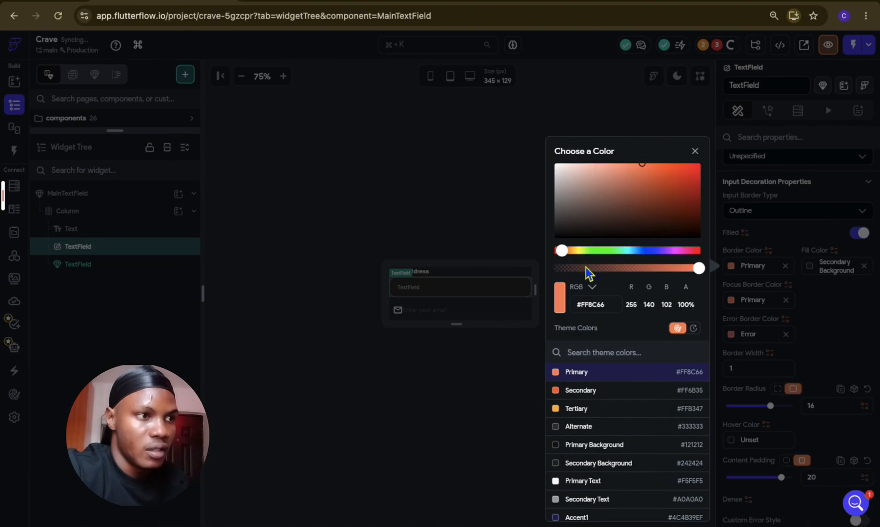
pyautogui.moveTo(585, 266); pyautogui.dragTo(594, 268)
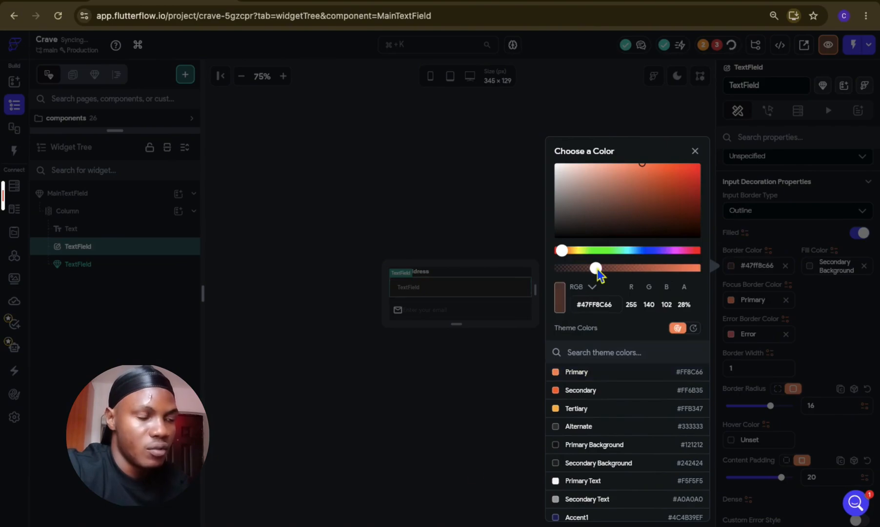
pyautogui.click(474, 473)
# Step: Bind the Text widget above the field to the title parameter, with "Title" as the default variable value
pyautogui.click(420, 274)
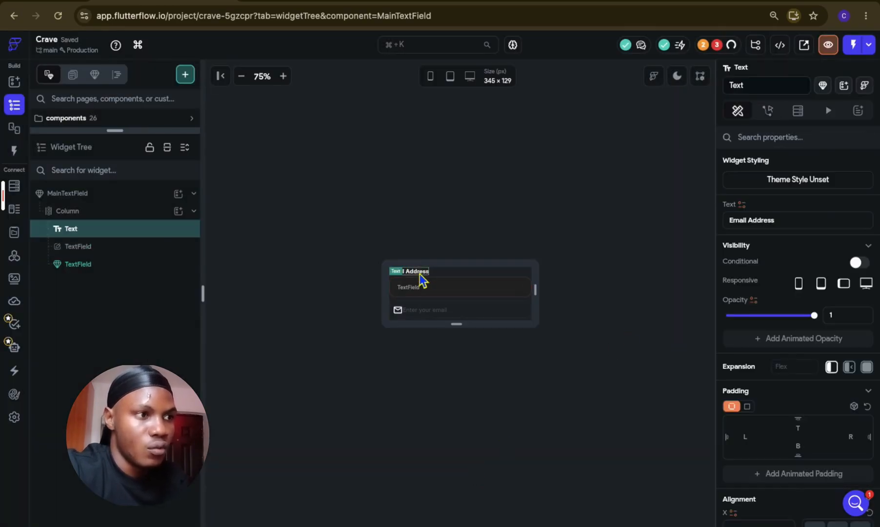
pyautogui.click(742, 205)
pyautogui.click(612, 311)
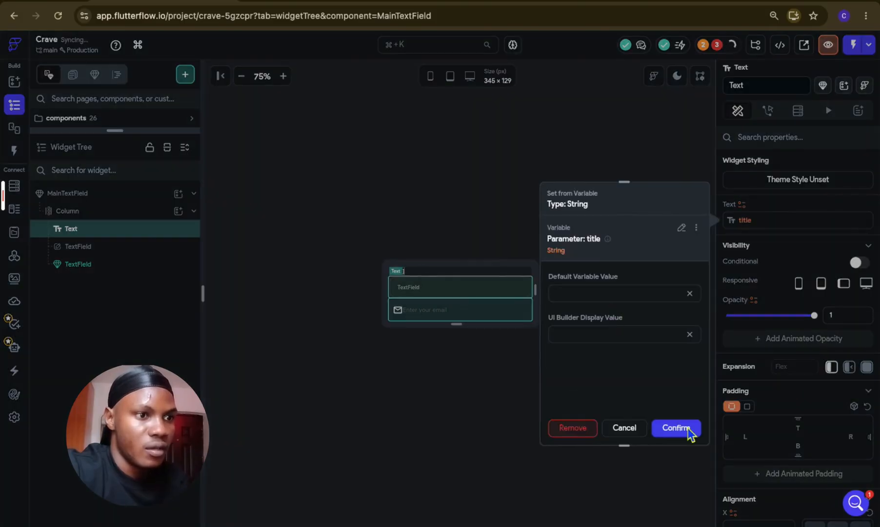
pyautogui.click(692, 431)
pyautogui.click(593, 293)
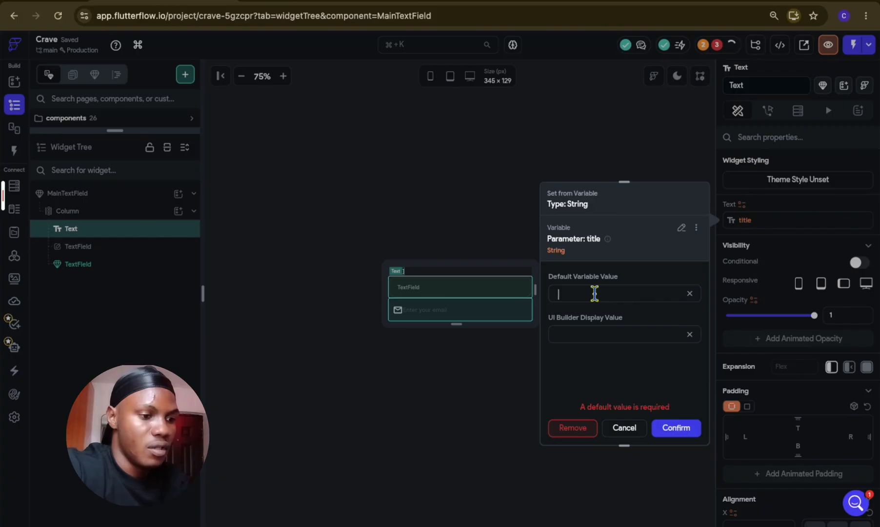
pyautogui.write('Title')
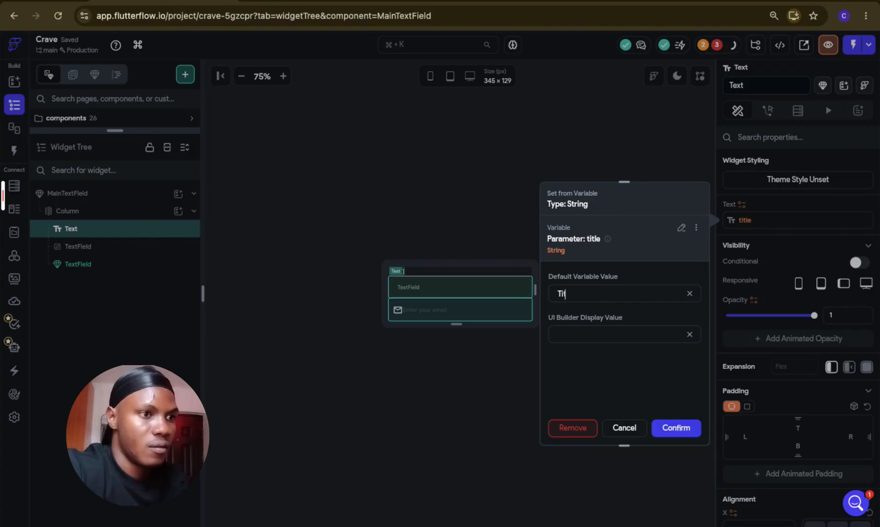
pyautogui.click(677, 429)
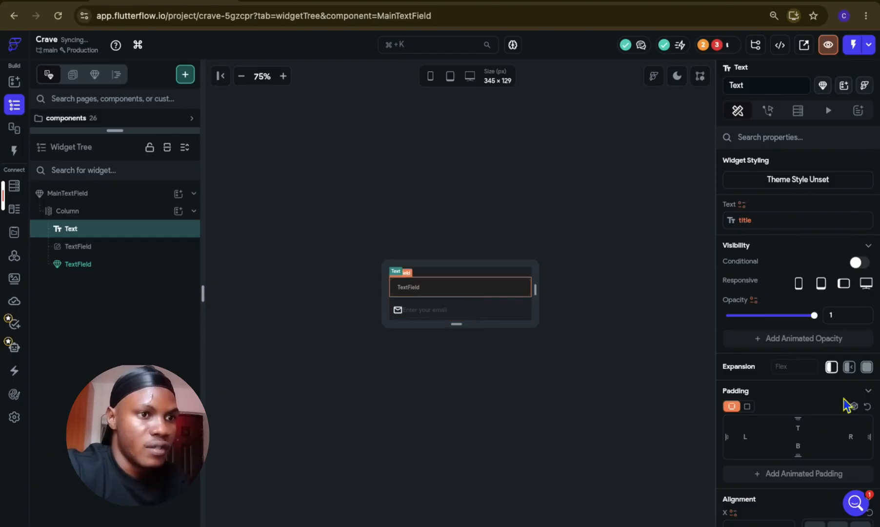
# Step: Bind the plain TextField's leading icon to the icon parameter, using a filled email icon as its UI builder display value
pyautogui.scroll(-20, 844, 399)
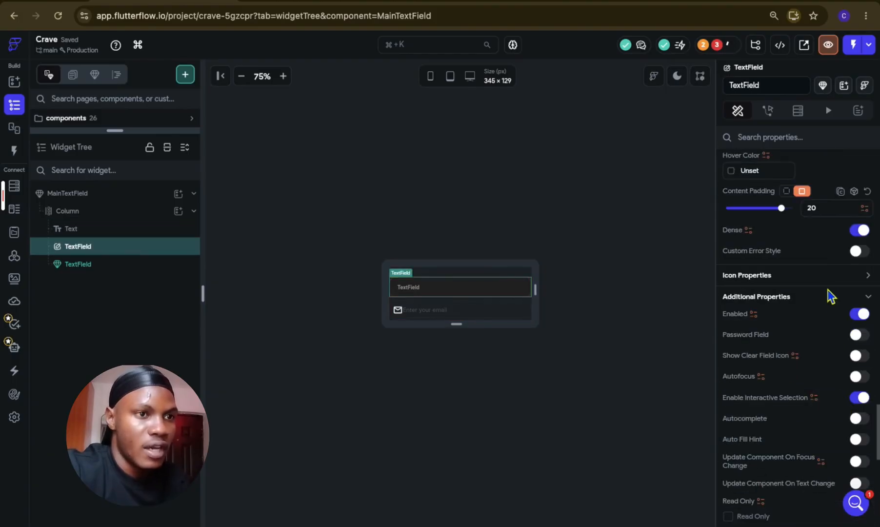
pyautogui.click(833, 280)
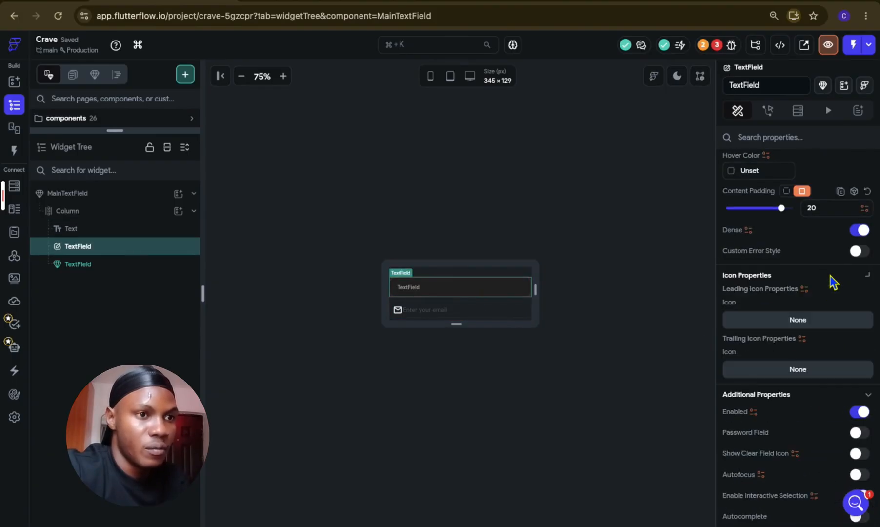
pyautogui.click(804, 289)
pyautogui.click(611, 425)
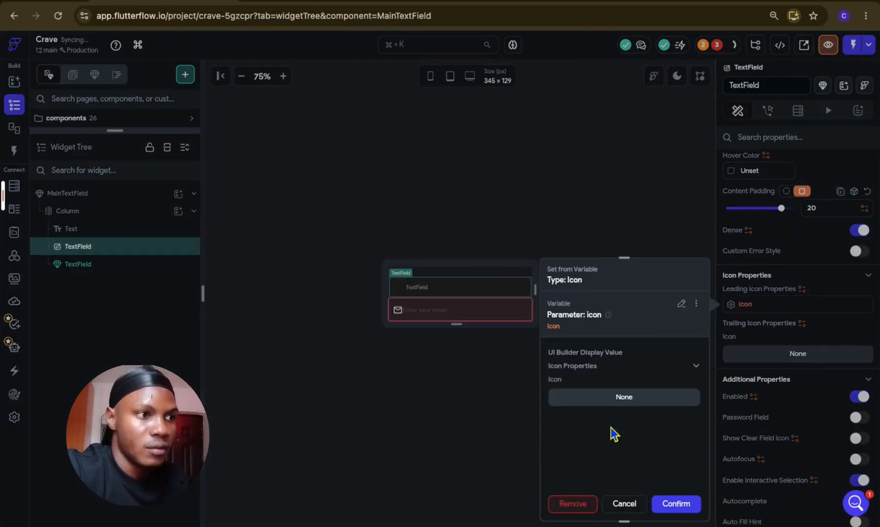
pyautogui.click(622, 401)
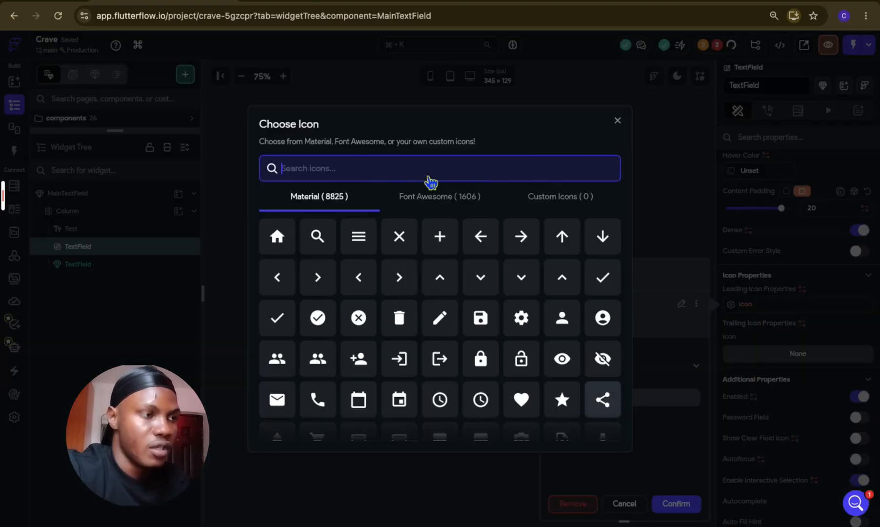
pyautogui.write('emai')
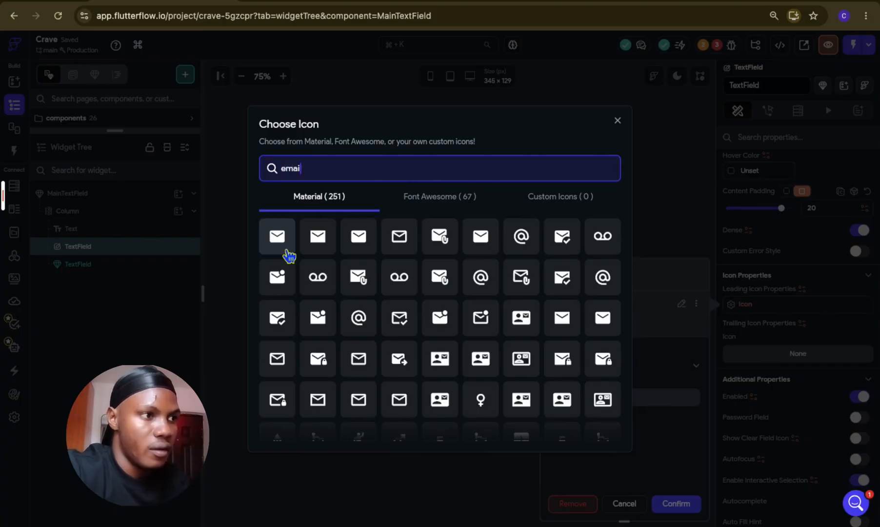
pyautogui.write('l')
pyautogui.click(287, 249)
pyautogui.click(678, 504)
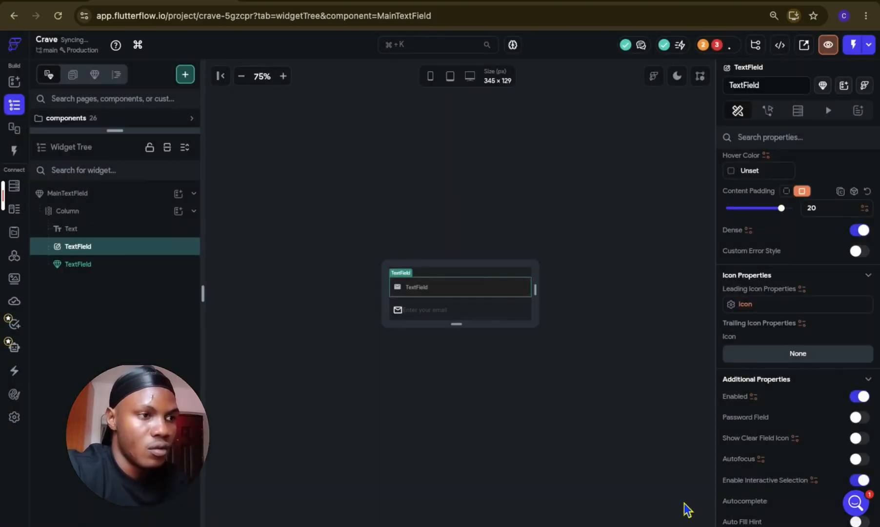
# Step: Bind the TextField's hint text to the label parameter, with "Label" as the default variable value
pyautogui.scroll(15, 817, 368)
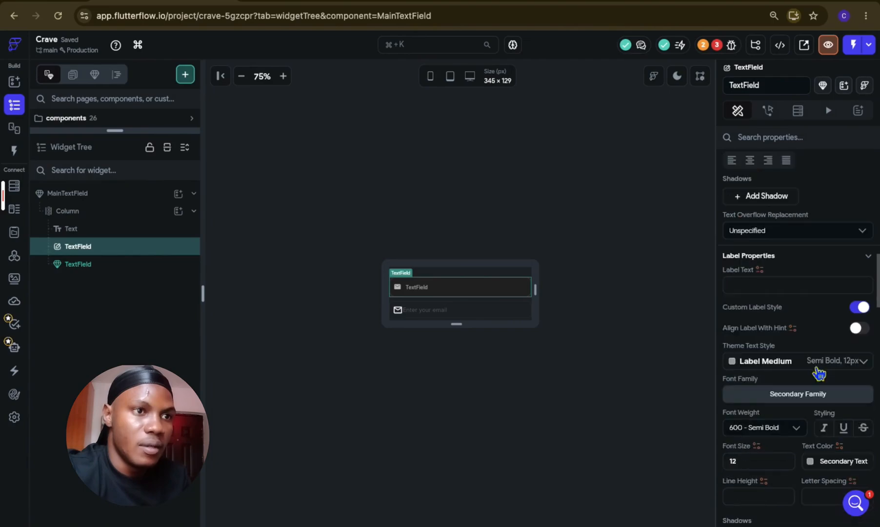
pyautogui.scroll(1, 818, 373)
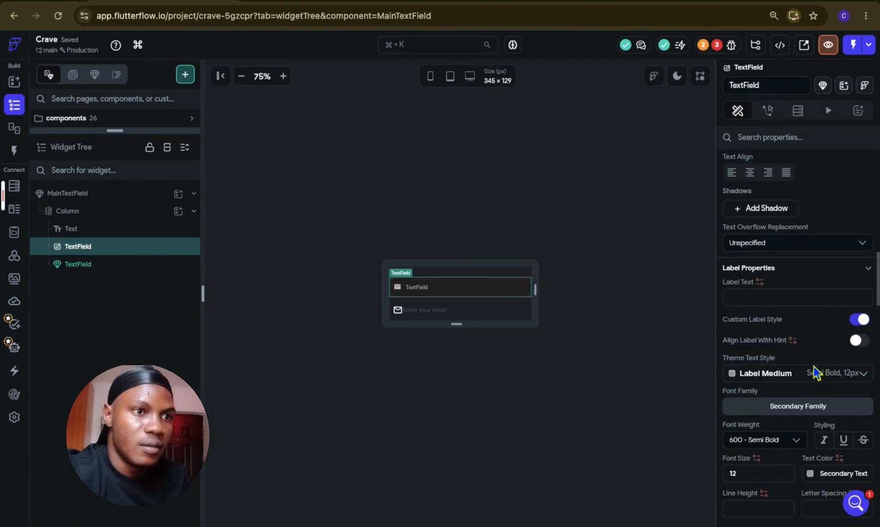
pyautogui.click(759, 282)
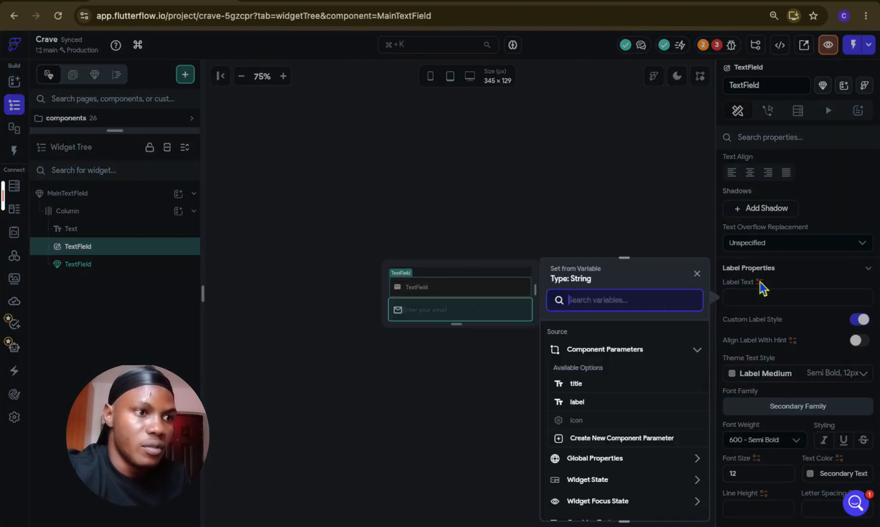
pyautogui.click(805, 285)
pyautogui.scroll(-1, 804, 285)
pyautogui.scroll(-7, 807, 288)
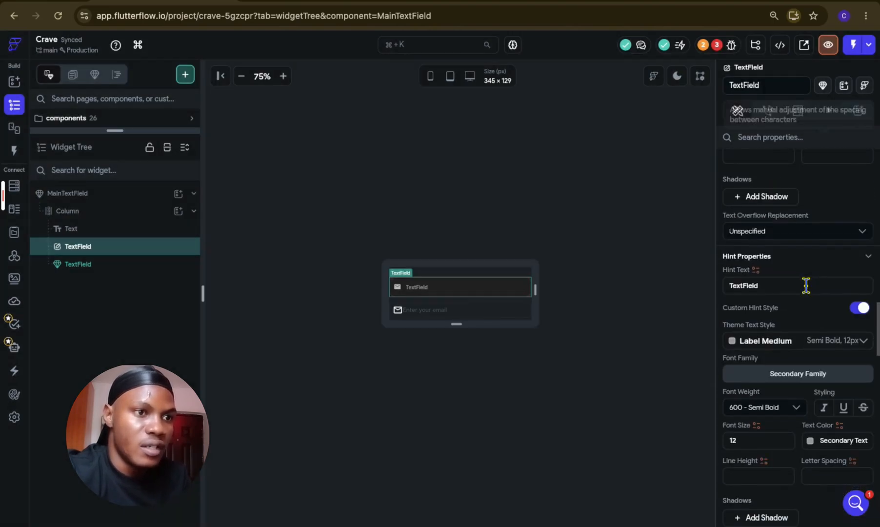
pyautogui.click(758, 271)
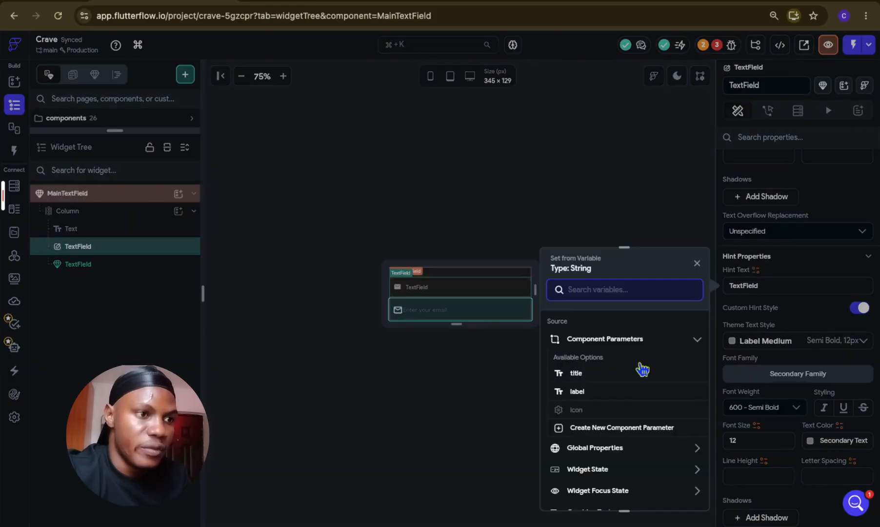
pyautogui.click(577, 391)
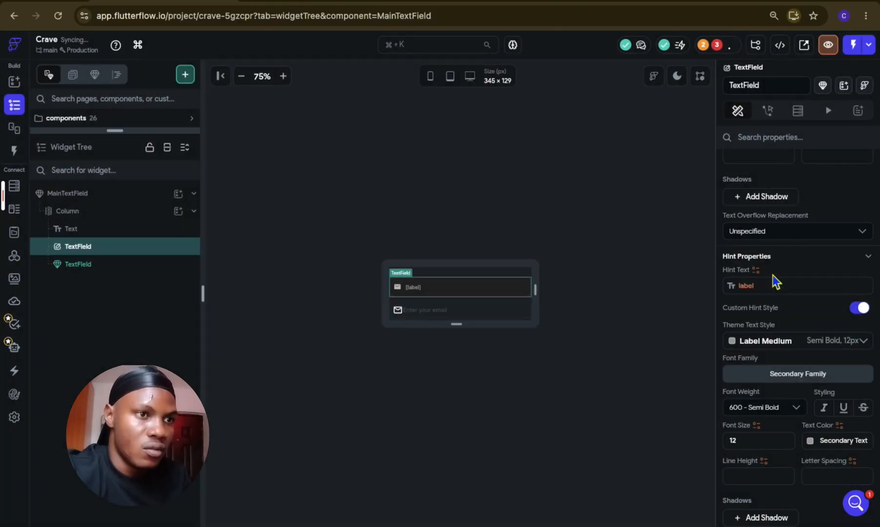
pyautogui.click(772, 289)
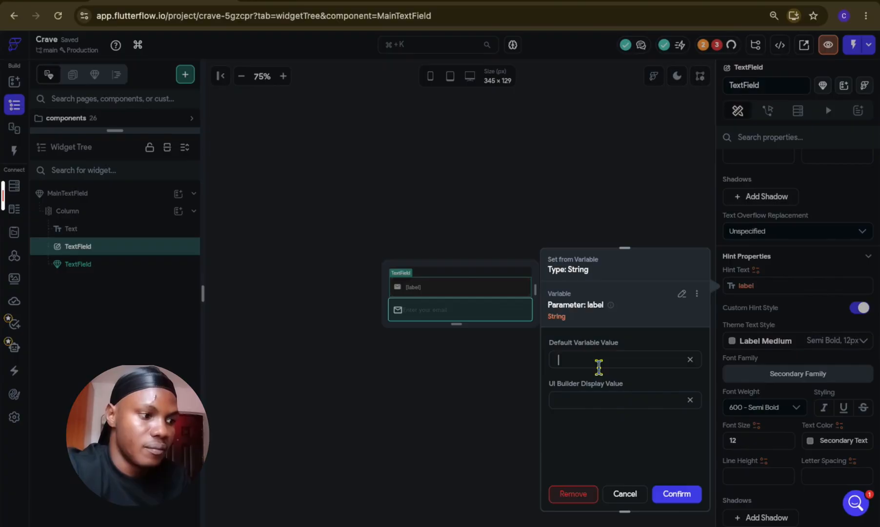
pyautogui.write('el')
pyautogui.click(676, 494)
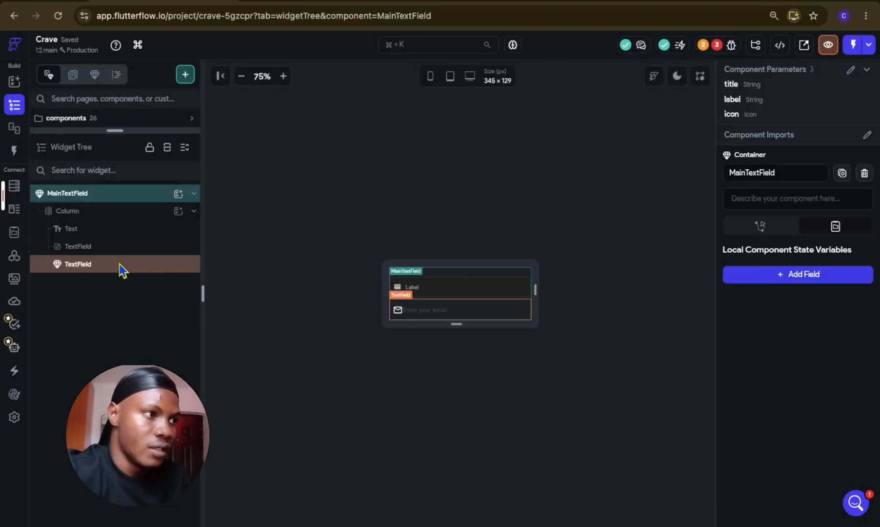
# Step: Delete the old TextField component from the Column in MainTextField
pyautogui.click(119, 263)
pyautogui.press('Delete')
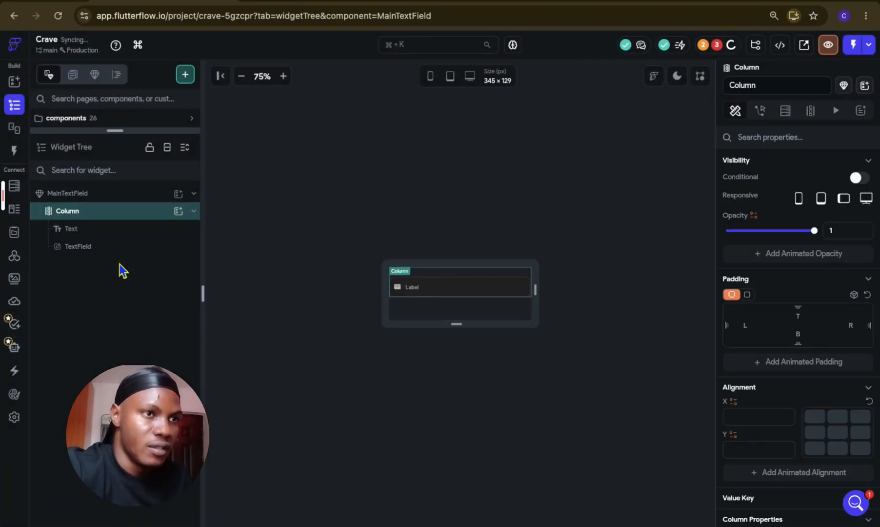
pyautogui.click(120, 263)
# Step: Check MainTextField on the AuthVerification page, reopen the component and set its Column's items spacing to 12
pyautogui.moveTo(118, 146); pyautogui.dragTo(113, 216)
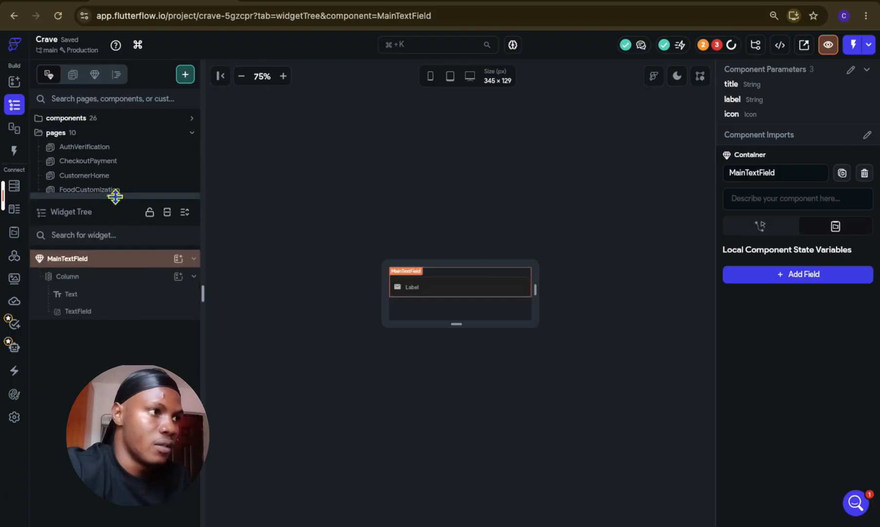
pyautogui.click(125, 150)
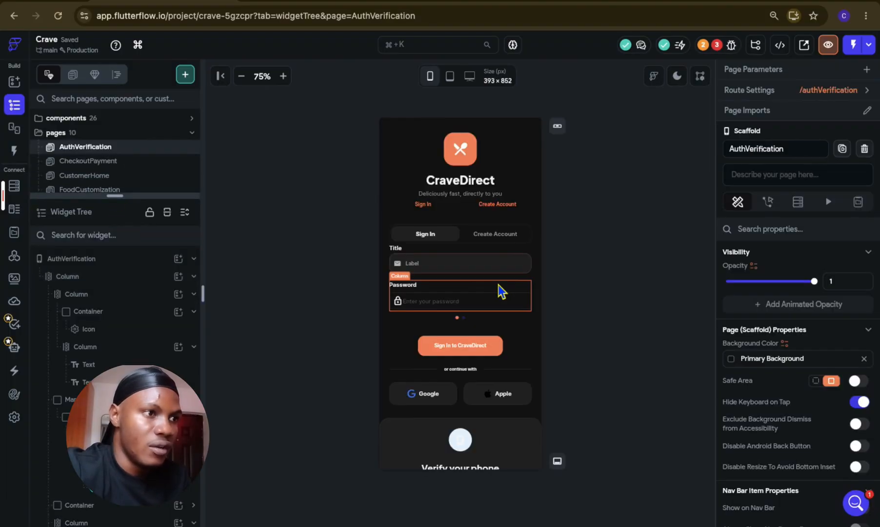
pyautogui.click(471, 267)
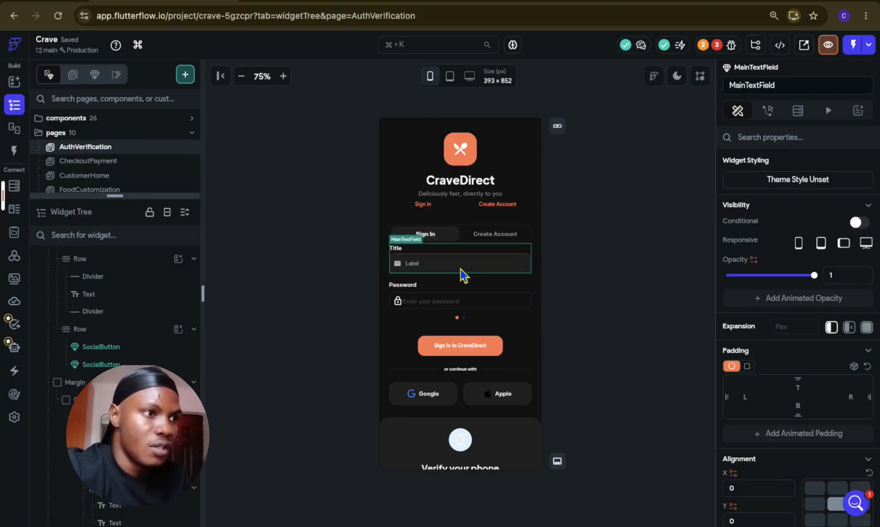
pyautogui.doubleClick(458, 269)
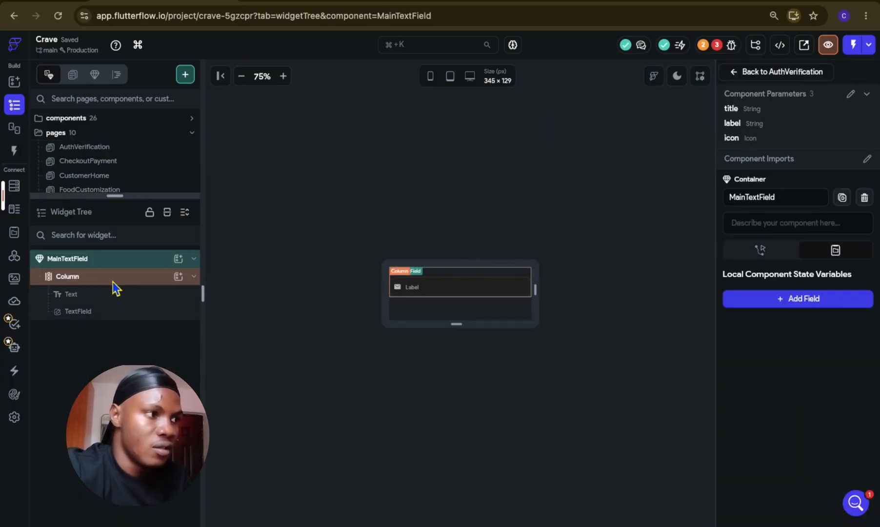
pyautogui.scroll(-5, 811, 406)
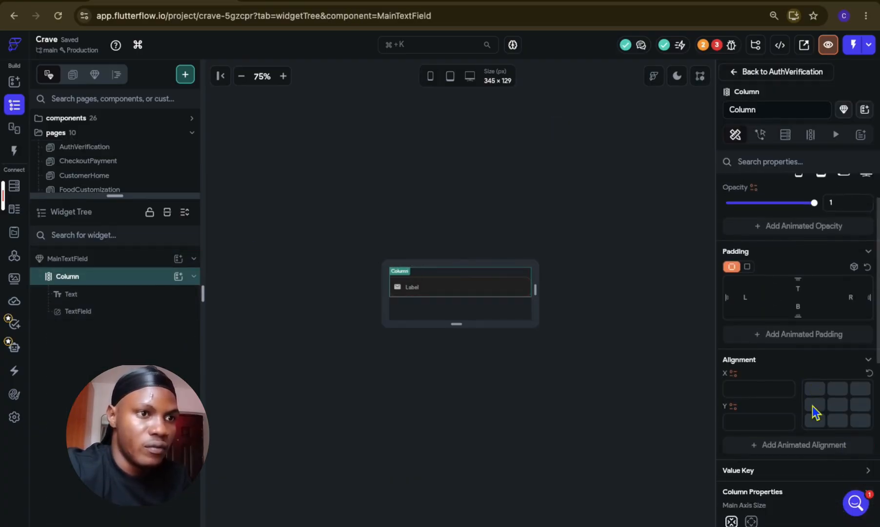
pyautogui.click(762, 297)
pyautogui.write('12')
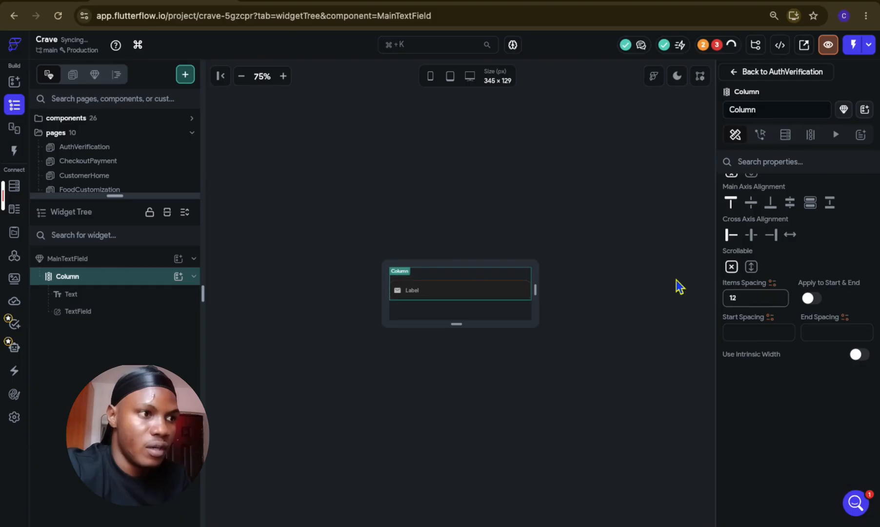
pyautogui.click(676, 279)
# Step: On the AuthVerification page, set the MainTextField's title parameter to "Email" and its label parameter to "Enter you email"
pyautogui.click(141, 146)
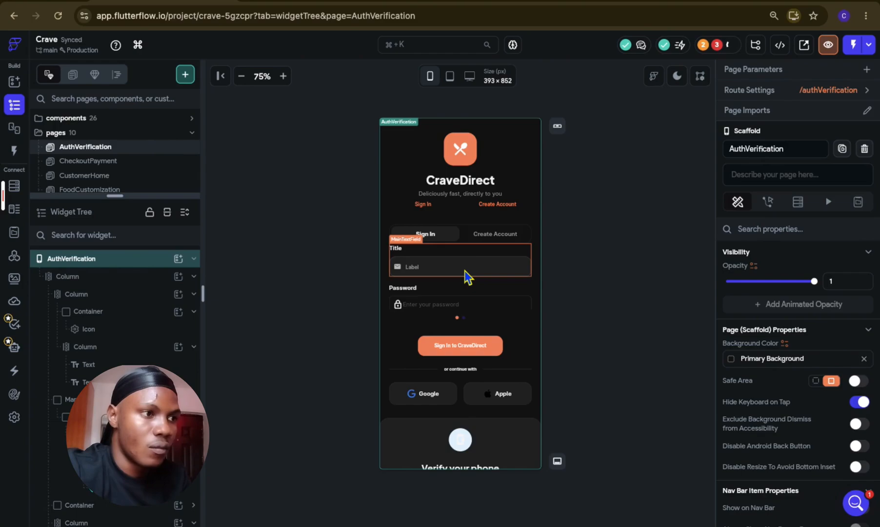
pyautogui.click(467, 277)
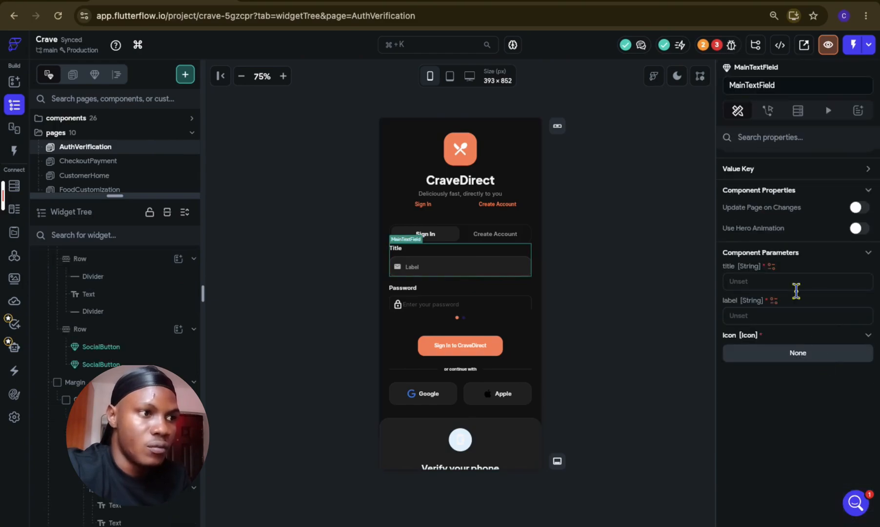
pyautogui.click(794, 288)
pyautogui.write('Email')
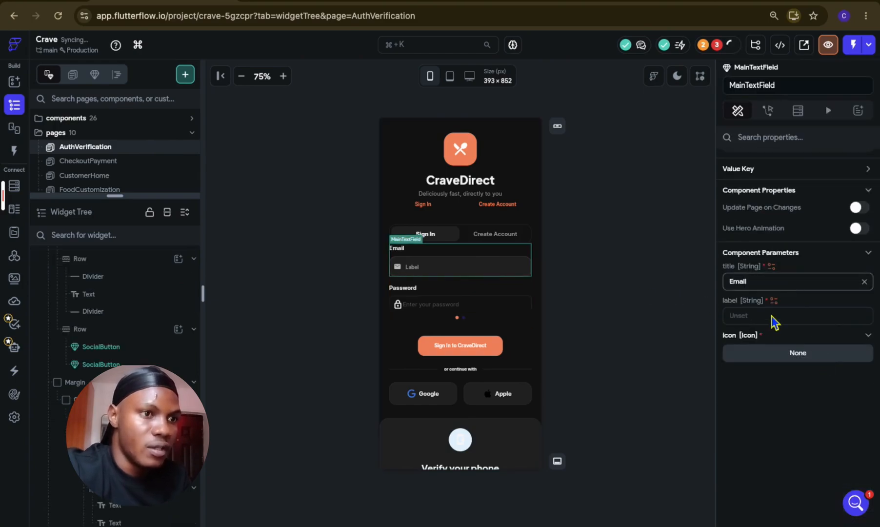
pyautogui.click(771, 315)
pyautogui.write('Enter you email')
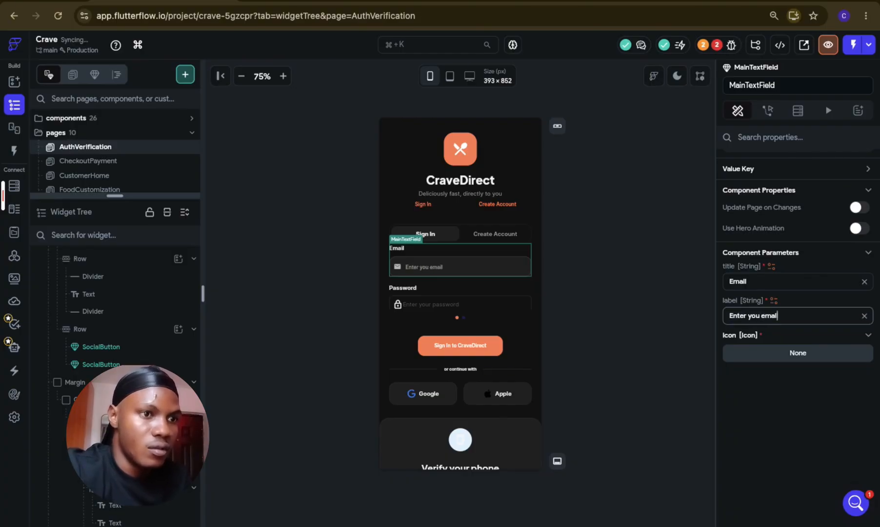
# Step: Set the Email field's icon parameter to the outlined email icon
pyautogui.click(780, 360)
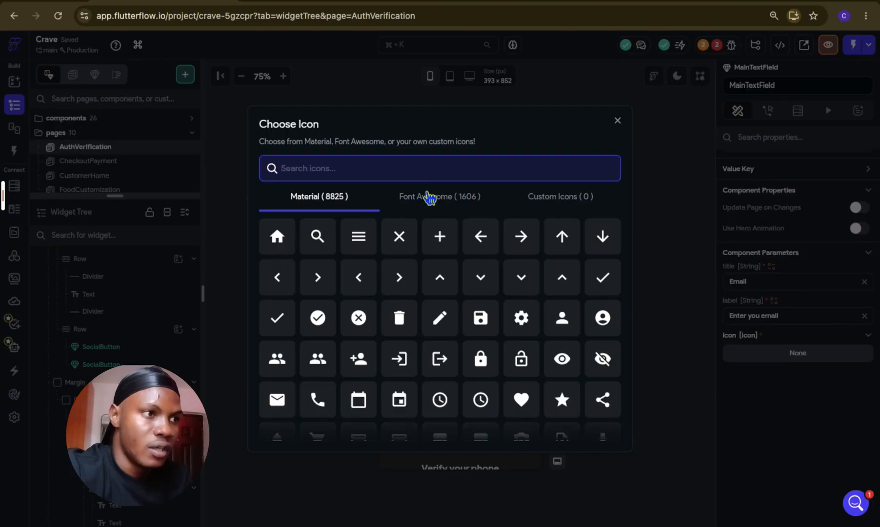
pyautogui.write('email')
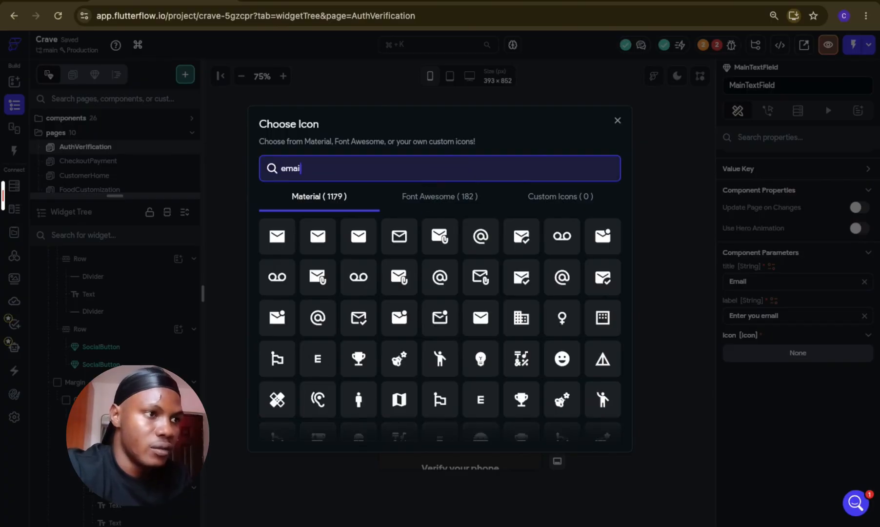
pyautogui.click(407, 248)
pyautogui.click(613, 325)
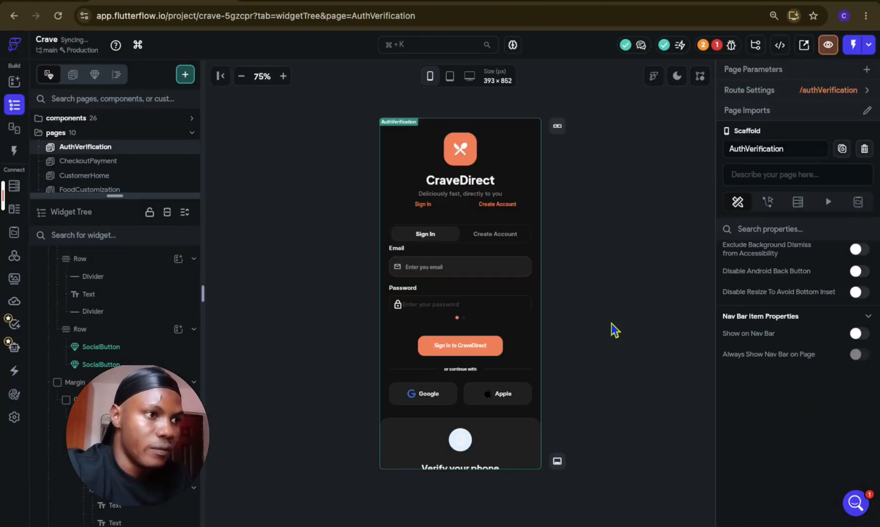
# Step: Duplicate the Email MainTextField in the sign-in form and select the PageView that contains it
pyautogui.click(493, 267)
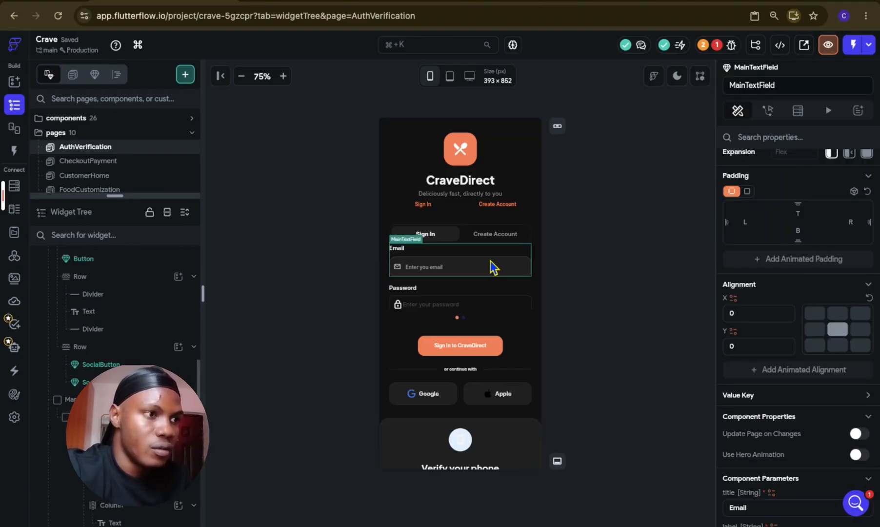
pyautogui.press('super+d')
pyautogui.click(488, 299)
pyautogui.click(131, 259)
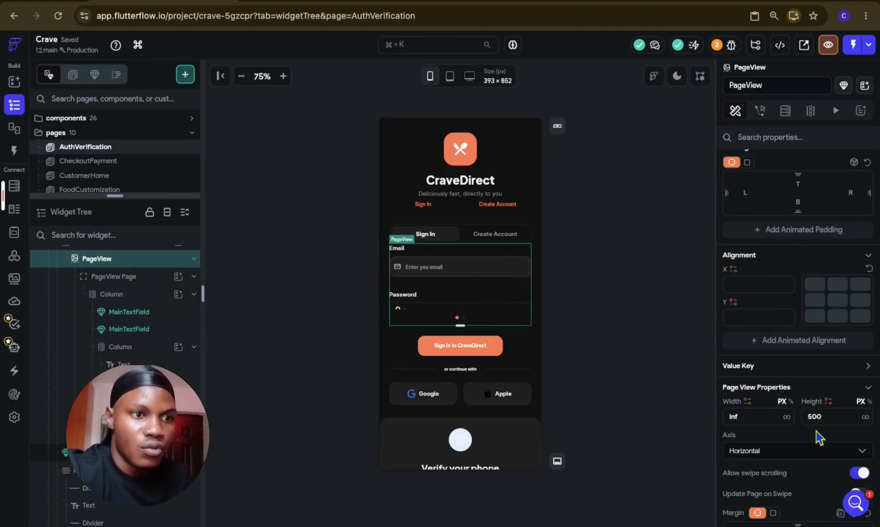
# Step: Set the sign-in form PageView's height to 400 px
pyautogui.click(804, 419)
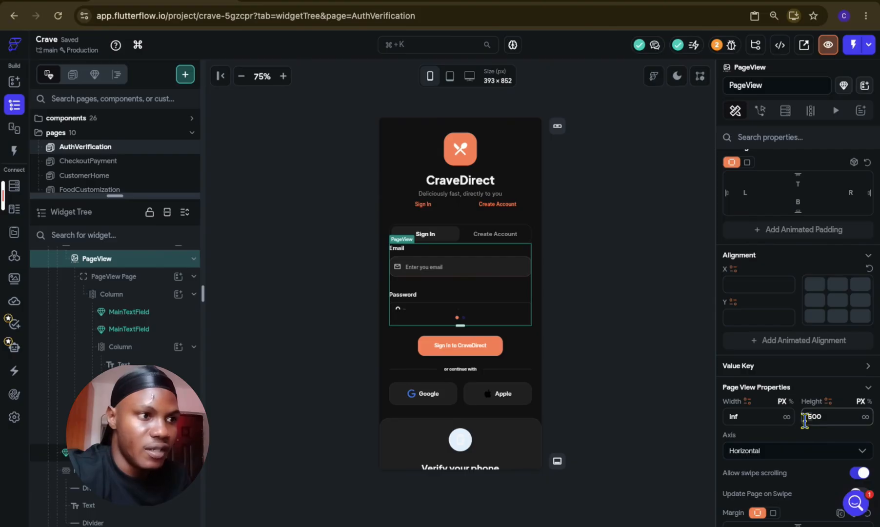
pyautogui.write('600')
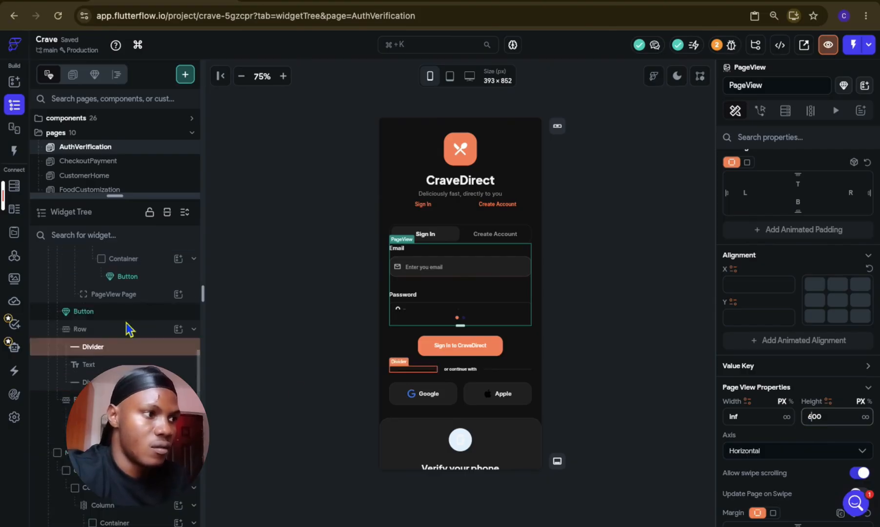
pyautogui.press('Return')
pyautogui.write('4')
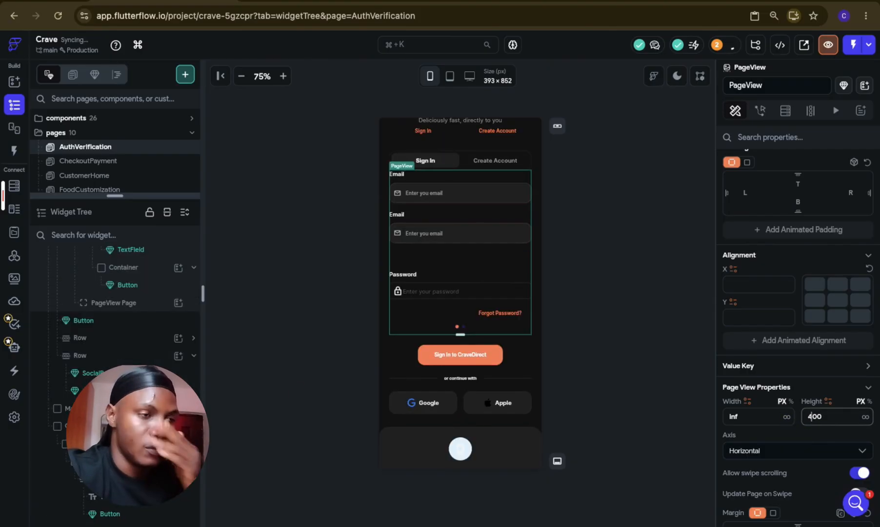
# Step: Set the duplicated MainTextField's title parameter to "Password" and its label parameter to "Enter you password"
pyautogui.click(409, 233)
pyautogui.click(409, 237)
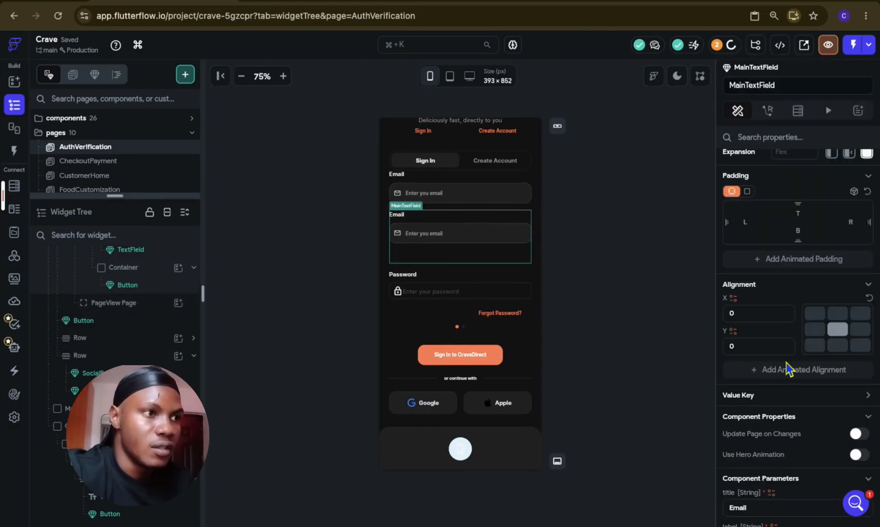
pyautogui.scroll(2, 796, 269)
pyautogui.scroll(-6, 819, 301)
pyautogui.click(790, 247)
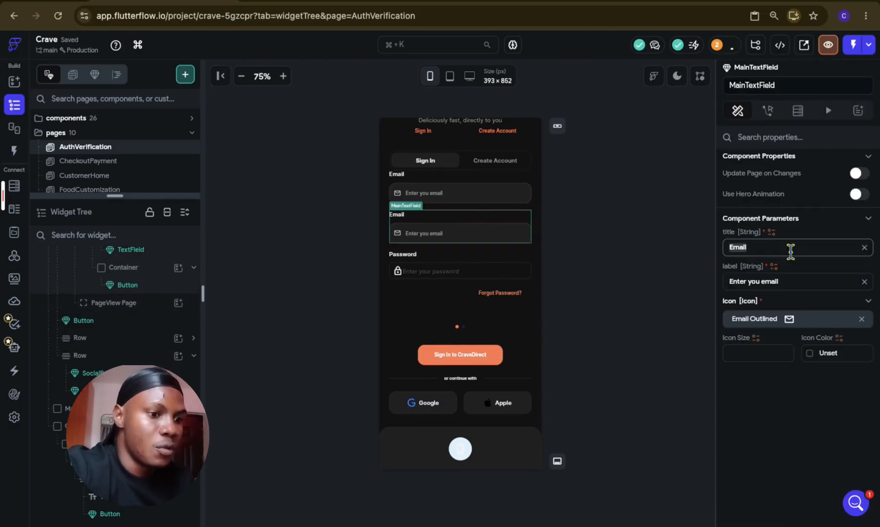
pyautogui.write('Password')
pyautogui.click(766, 282)
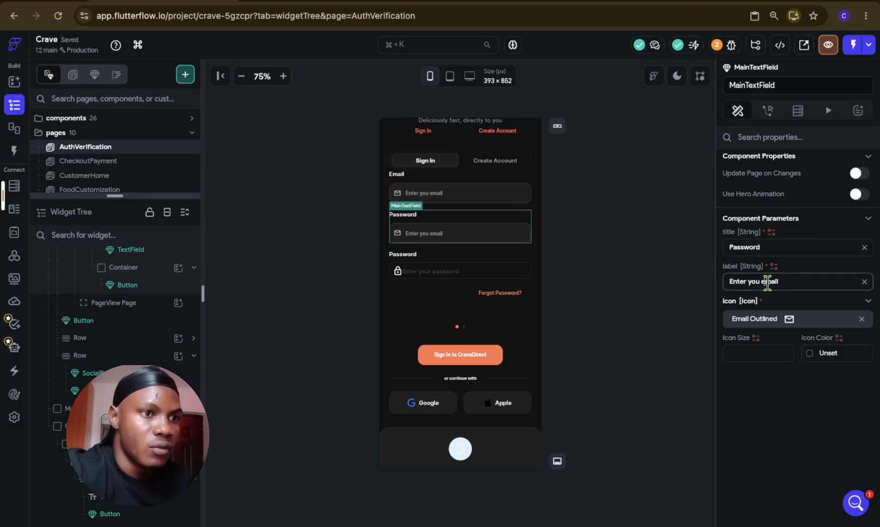
pyautogui.press('BackSpace')
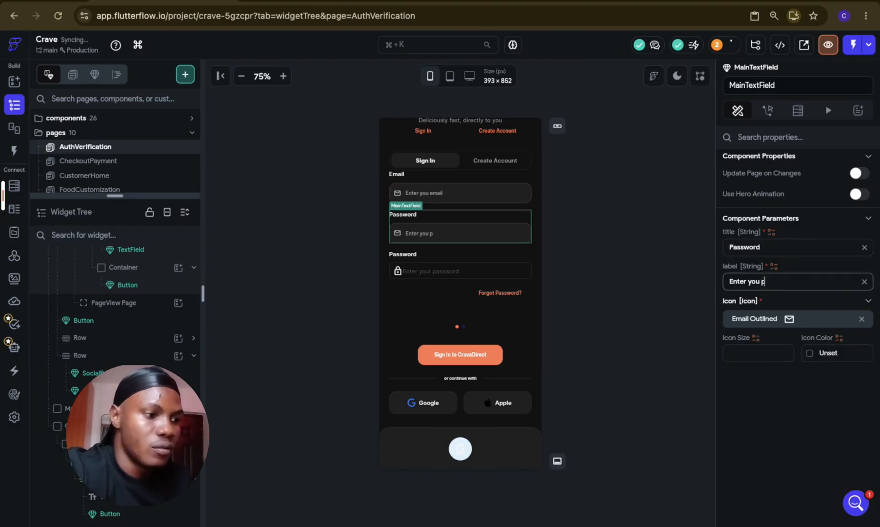
pyautogui.write('password')
# Step: Search the icon library for "lock" and set the Password field's icon parameter to Lock Outline
pyautogui.click(786, 322)
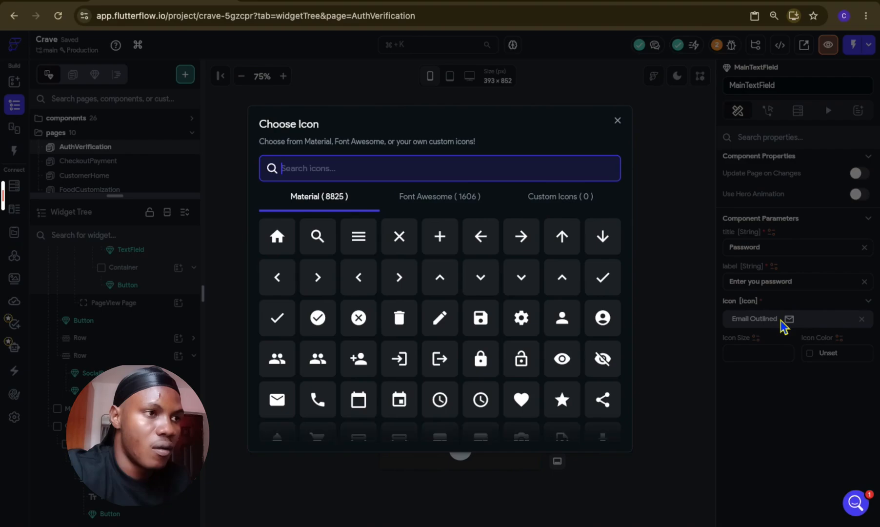
pyautogui.write('lock')
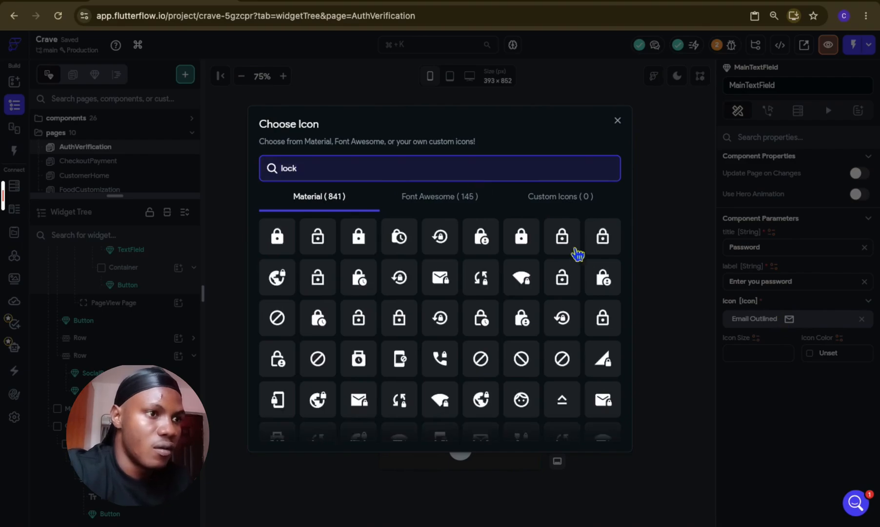
pyautogui.click(564, 245)
pyautogui.click(565, 248)
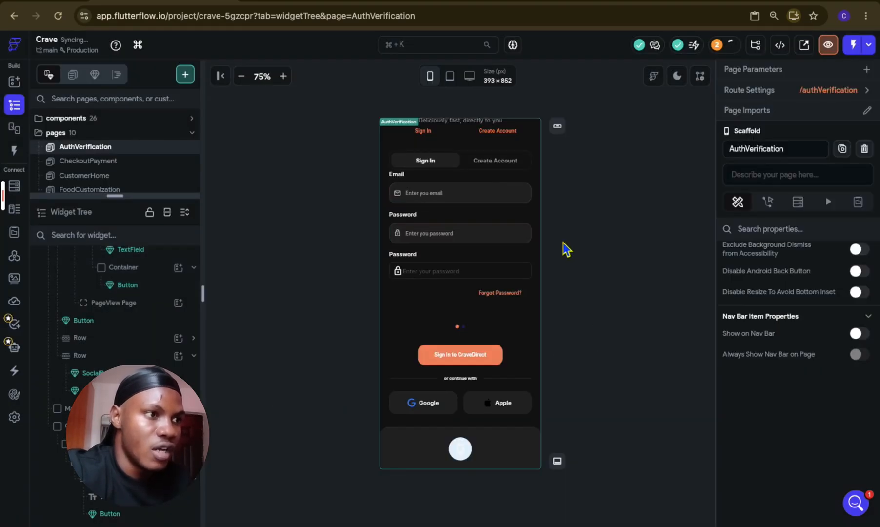
# Step: Delete the old Password Column with its title and TextField beneath the new MainTextFields
pyautogui.click(468, 268)
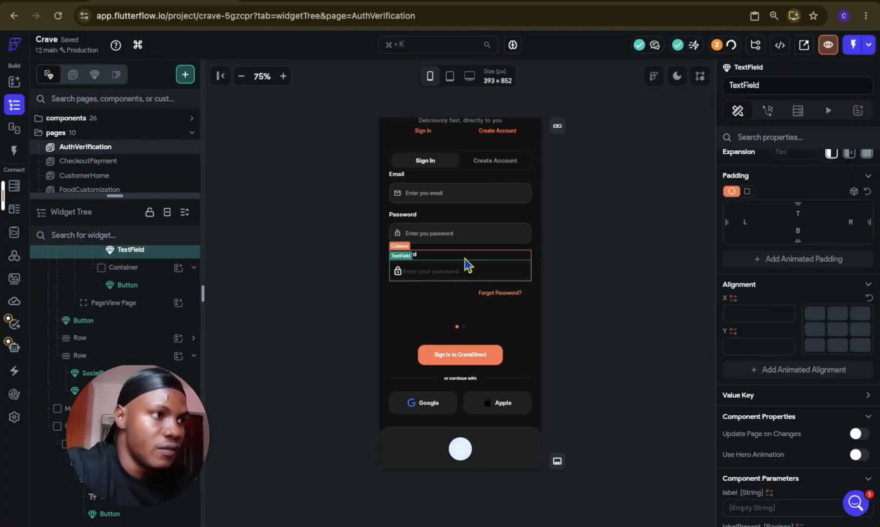
pyautogui.click(464, 258)
pyautogui.press('Delete')
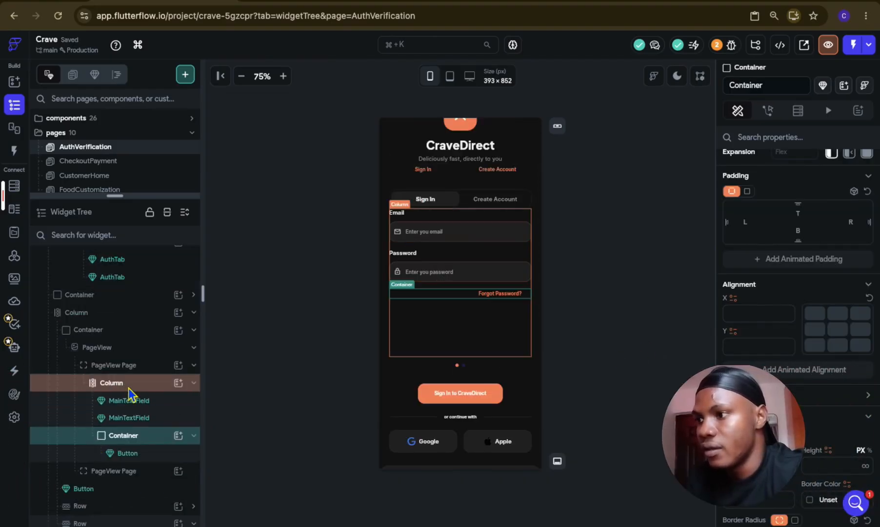
# Step: Add a Text widget to the sign-in form's Column and set its text to "Forget Password"
pyautogui.click(178, 382)
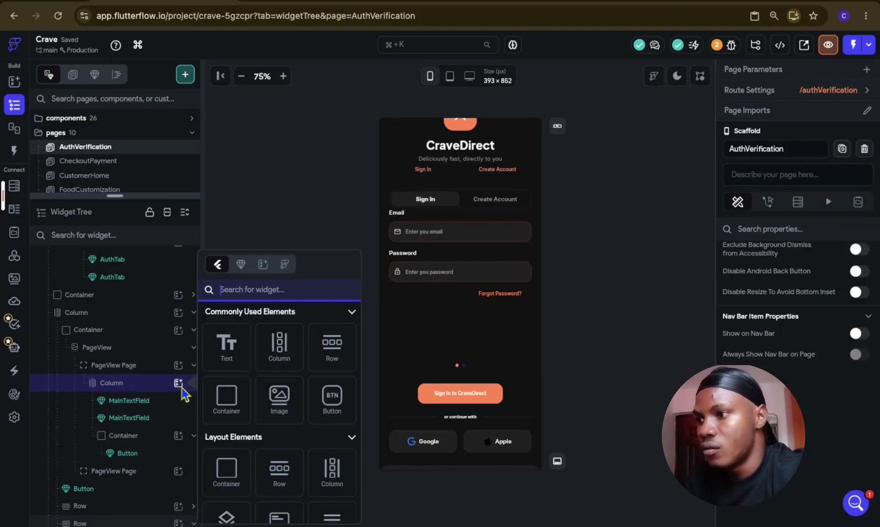
pyautogui.click(233, 360)
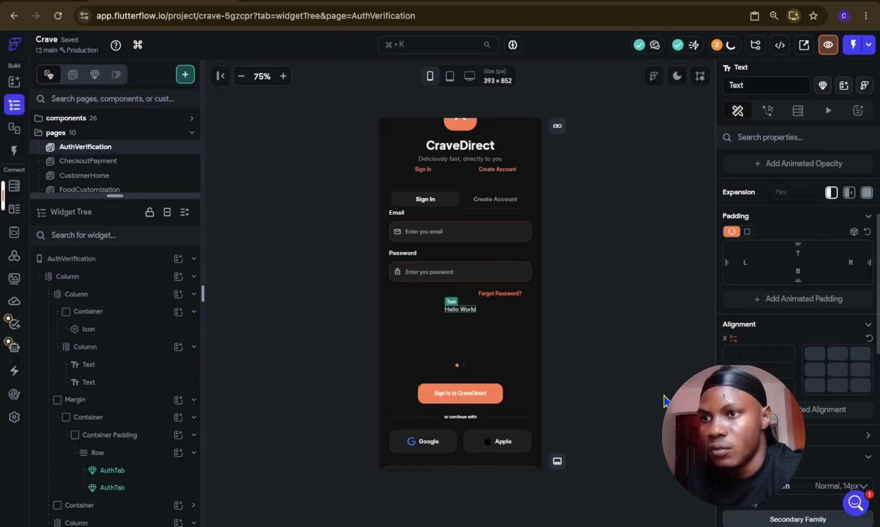
pyautogui.scroll(4, 793, 219)
pyautogui.tripleClick(794, 220)
pyautogui.press('BackSpace')
pyautogui.write('Forget Password')
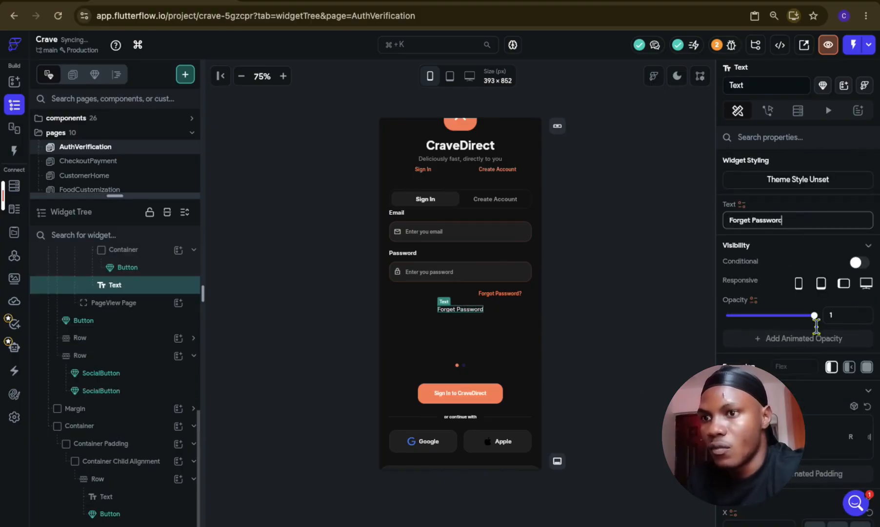
# Step: Set the Forget Password text's color to Primary and its font weight to 600 - Semi Bold
pyautogui.scroll(-5, 818, 338)
pyautogui.click(818, 337)
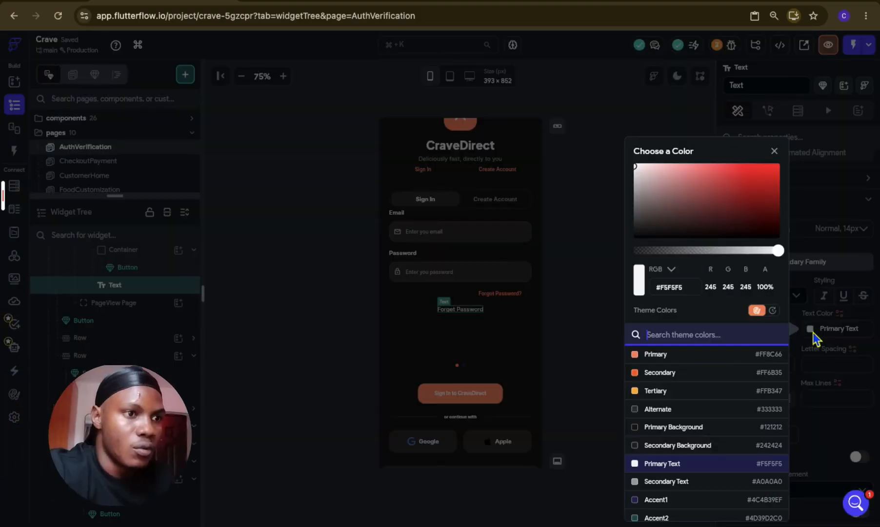
pyautogui.click(720, 364)
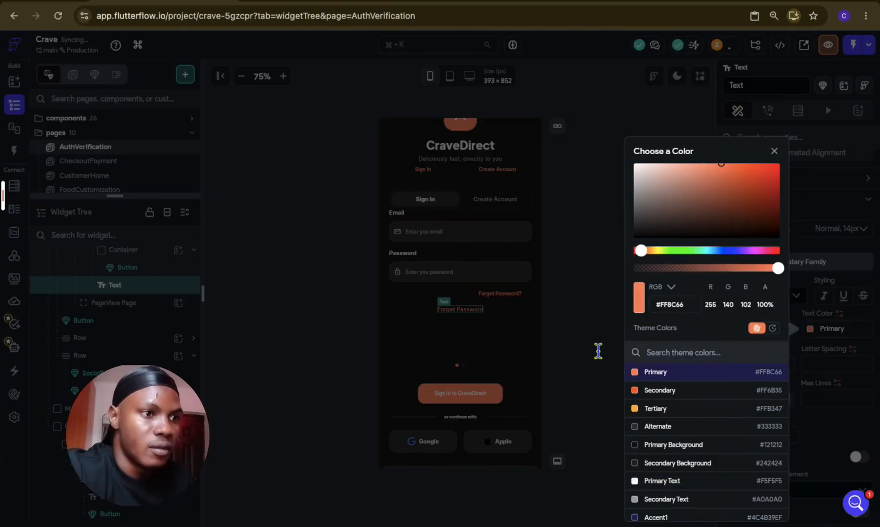
pyautogui.click(798, 297)
pyautogui.click(799, 297)
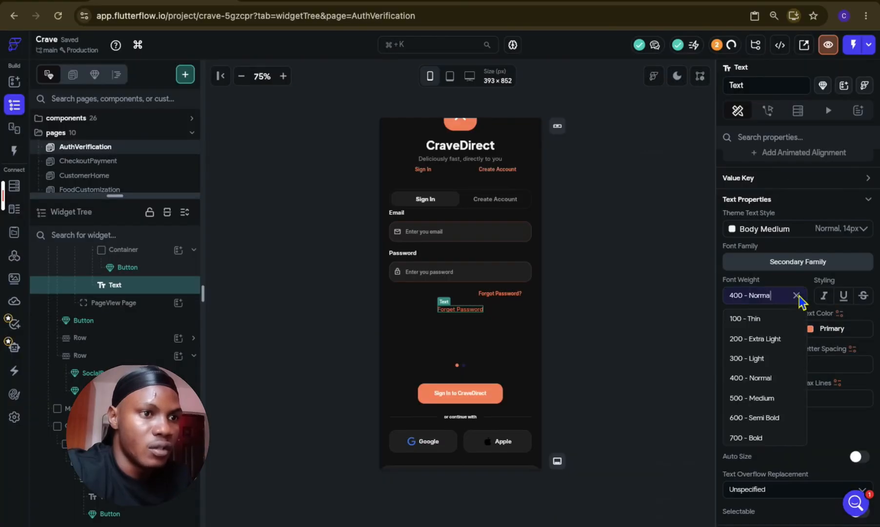
pyautogui.click(773, 419)
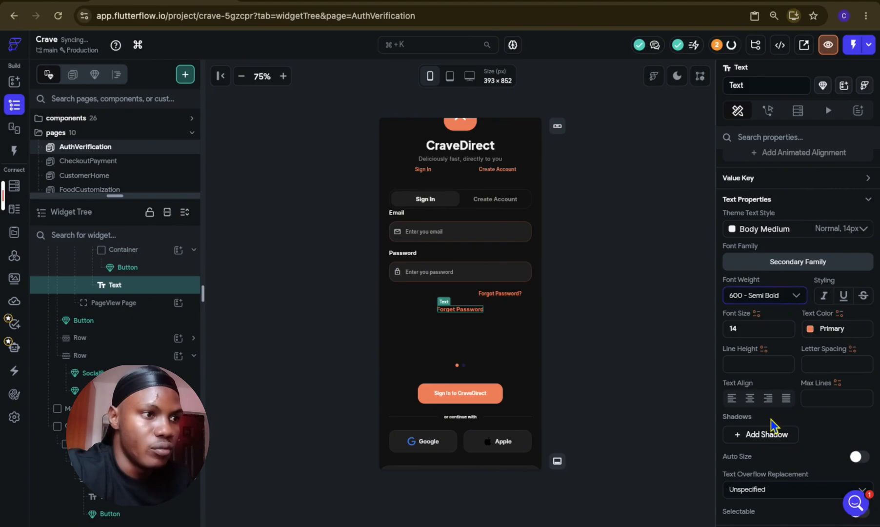
# Step: Change the text to "Forget Password?" and align it to the center right with X 1 and Y 0
pyautogui.scroll(10, 785, 197)
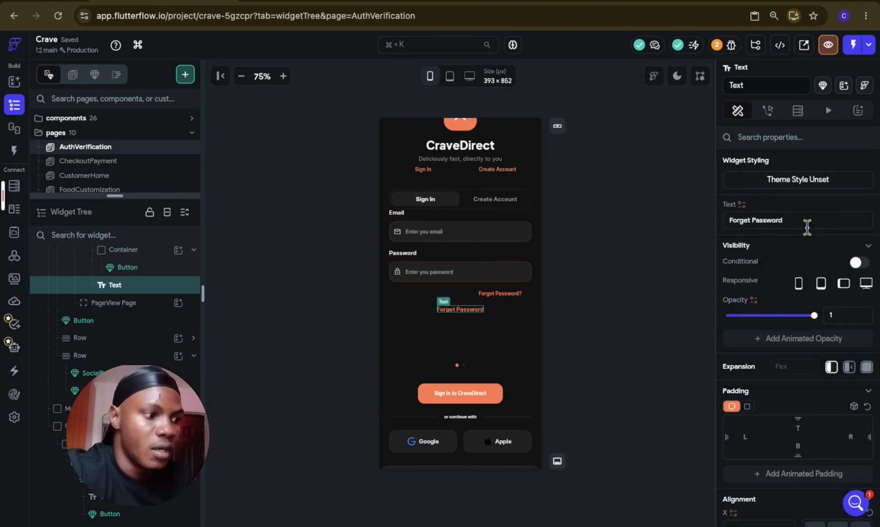
pyautogui.click(807, 223)
pyautogui.write('?')
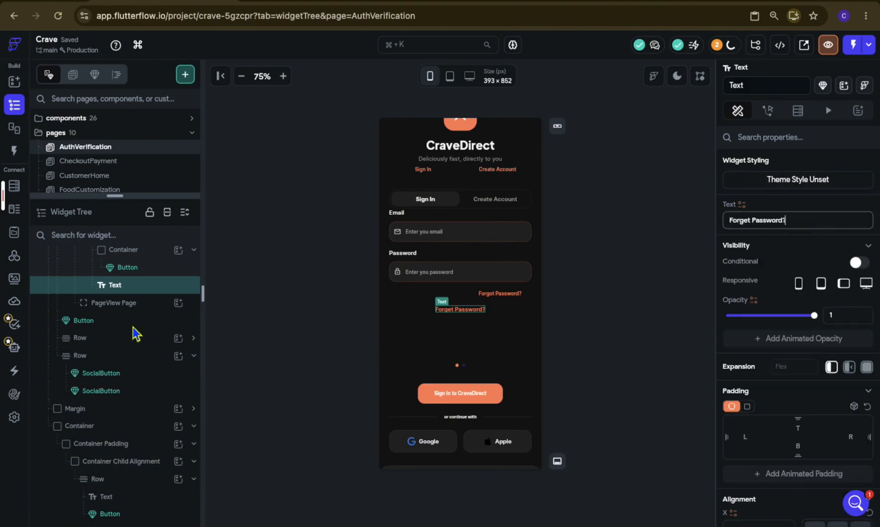
pyautogui.scroll(3, 133, 337)
pyautogui.scroll(-4, 849, 379)
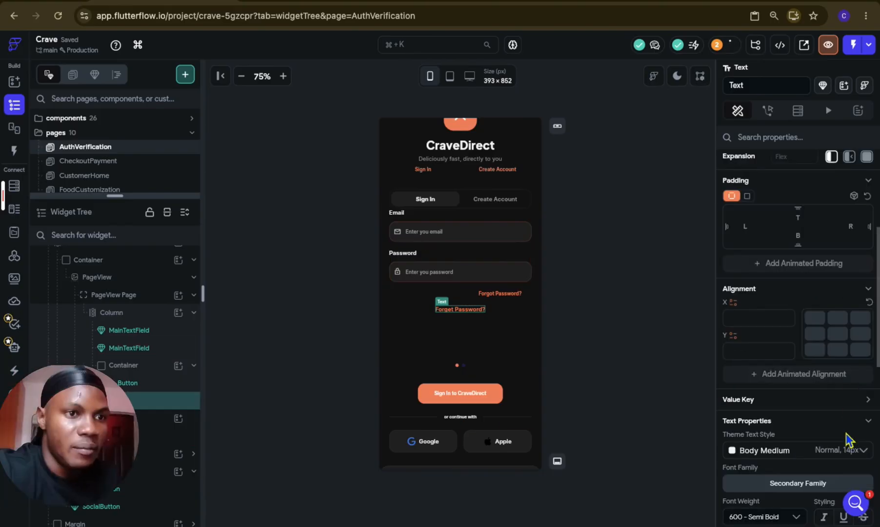
pyautogui.click(859, 335)
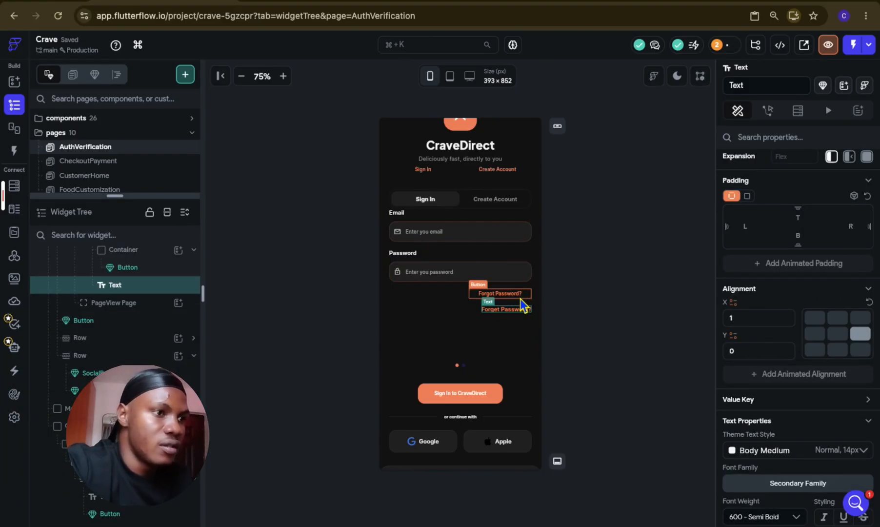
# Step: Remove the old Forgot Password button with its Container and set the form Column's top padding to 12
pyautogui.click(526, 308)
pyautogui.click(806, 289)
pyautogui.write('12')
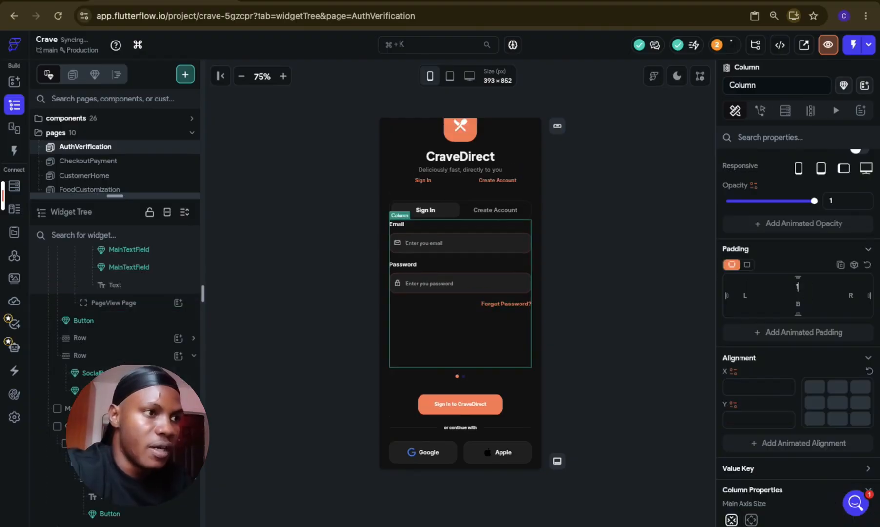
pyautogui.click(671, 277)
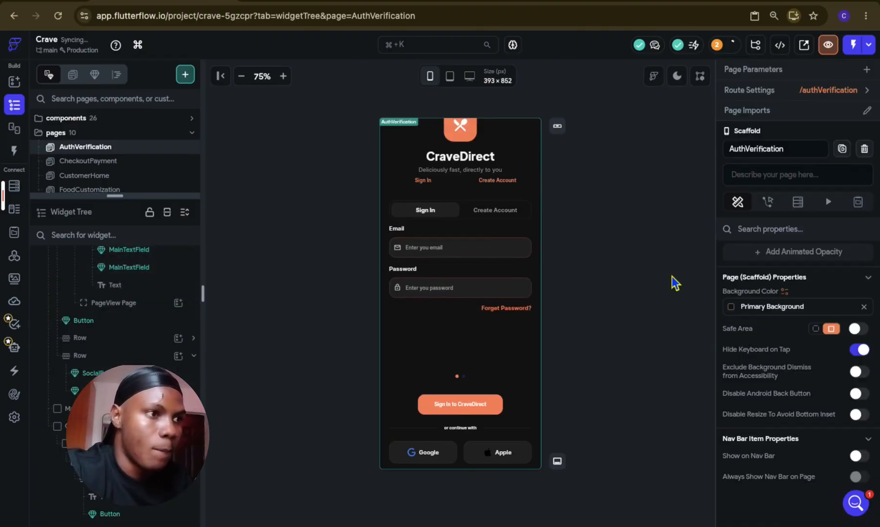
# Step: Copy the sign-in form's Column and paste it into the empty second PageView Page
pyautogui.scroll(3, 153, 281)
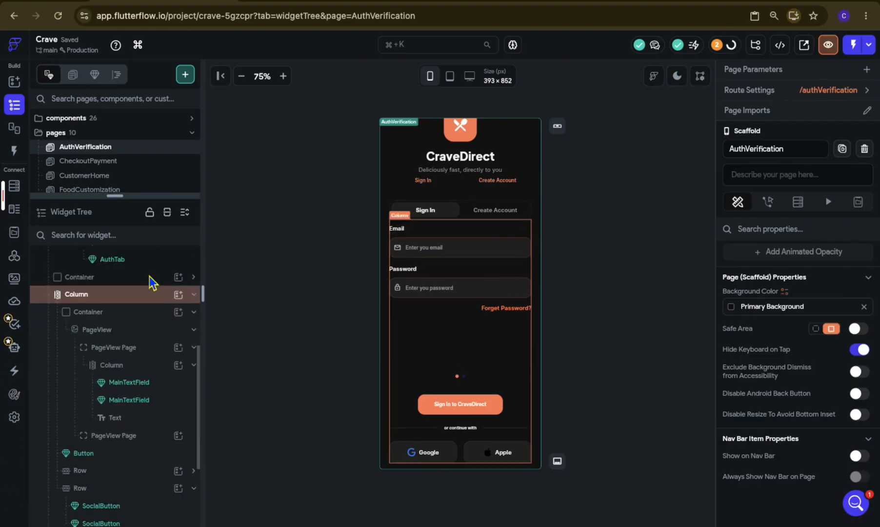
pyautogui.click(83, 369)
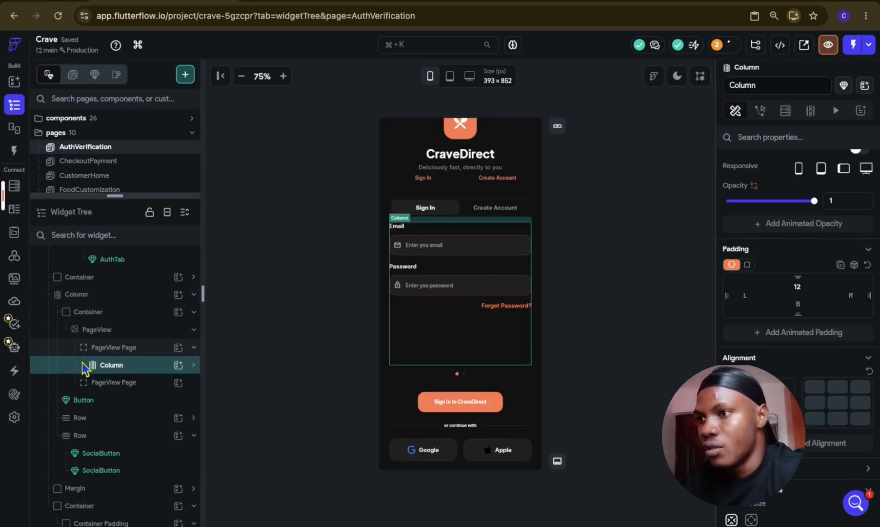
pyautogui.hotkey('ctrl', 'c')
pyautogui.click(148, 347)
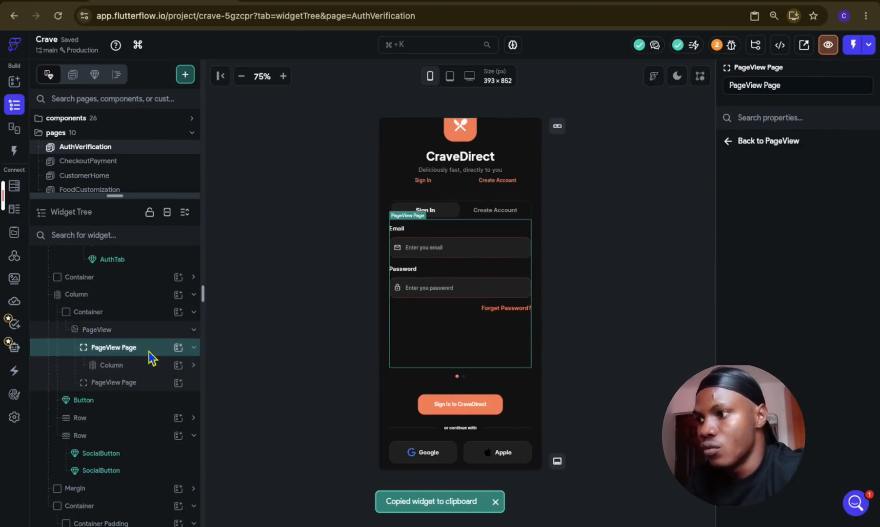
pyautogui.click(158, 380)
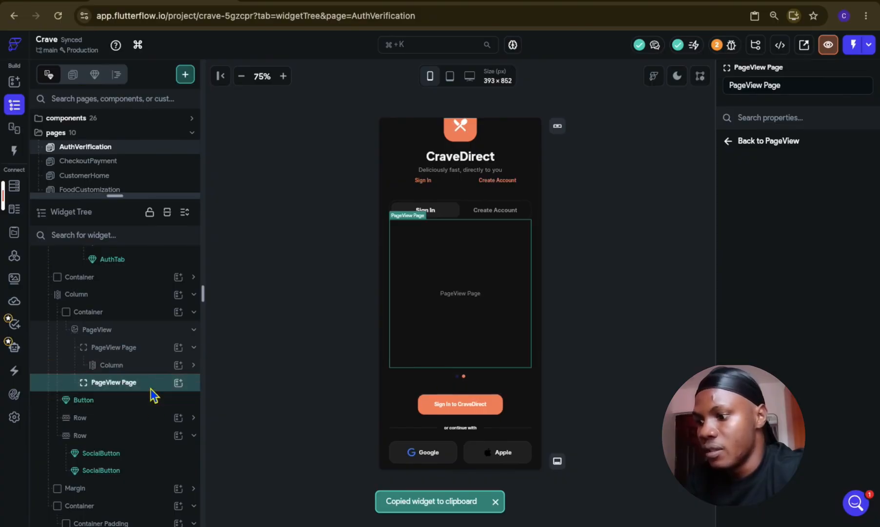
pyautogui.hotkey('ctrl', 'v')
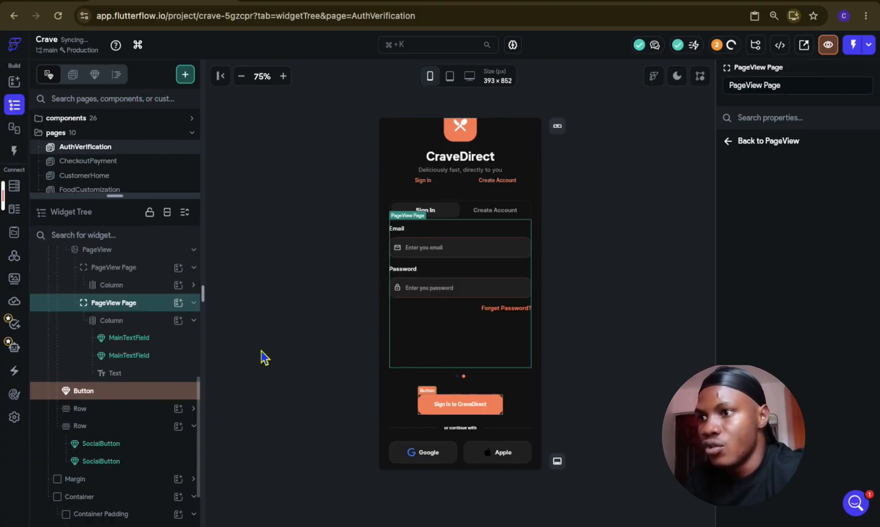
# Step: Duplicate the Password MainTextField on the second PageView Page and turn off the copy's expansion
pyautogui.click(477, 278)
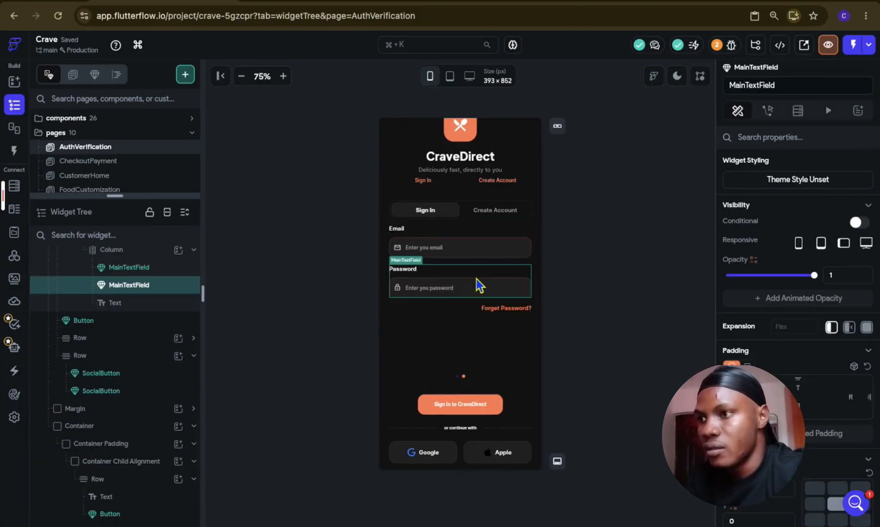
pyautogui.hotkey('ctrl', 'd')
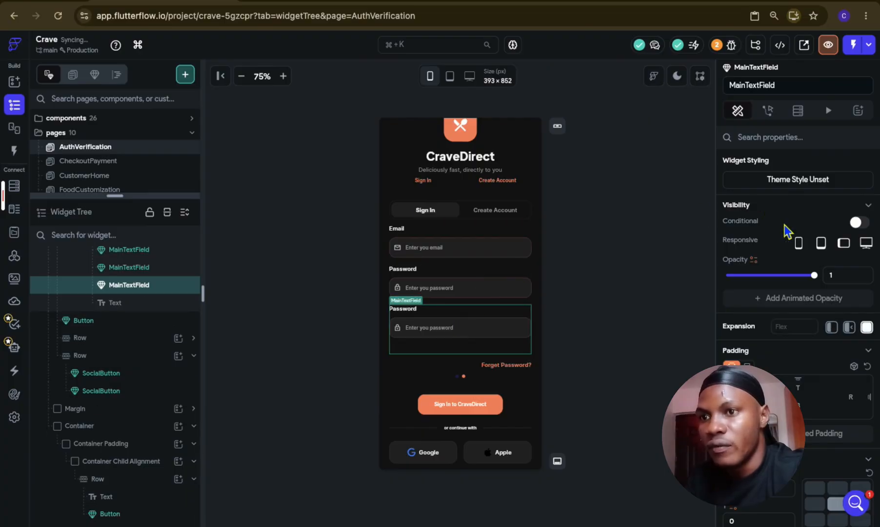
pyautogui.click(830, 327)
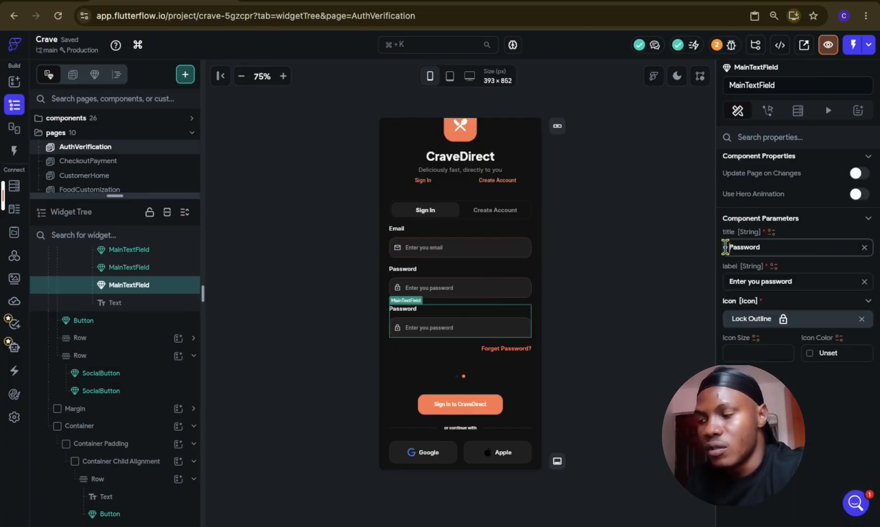
# Step: Set the copied field's title to "Confirm Password" and label to "Confirm your password", and delete the "Forget Password?" text below it
pyautogui.write('Confirm')
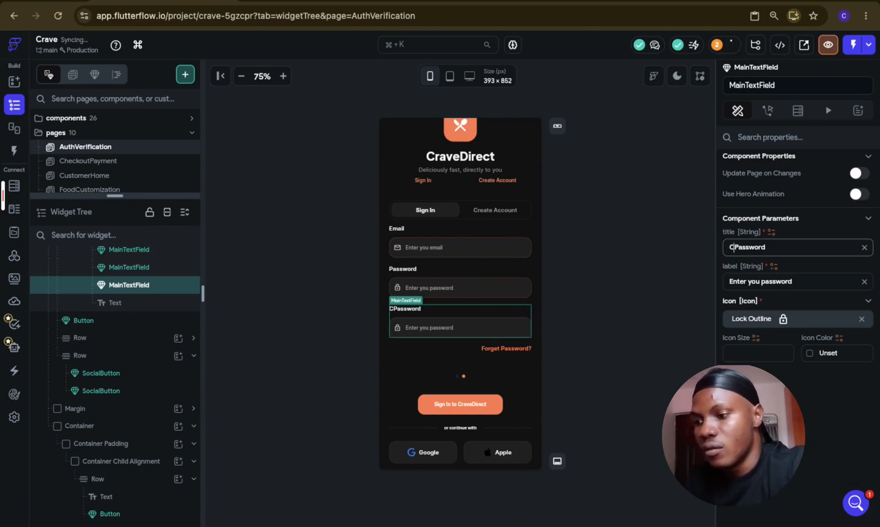
pyautogui.click(744, 282)
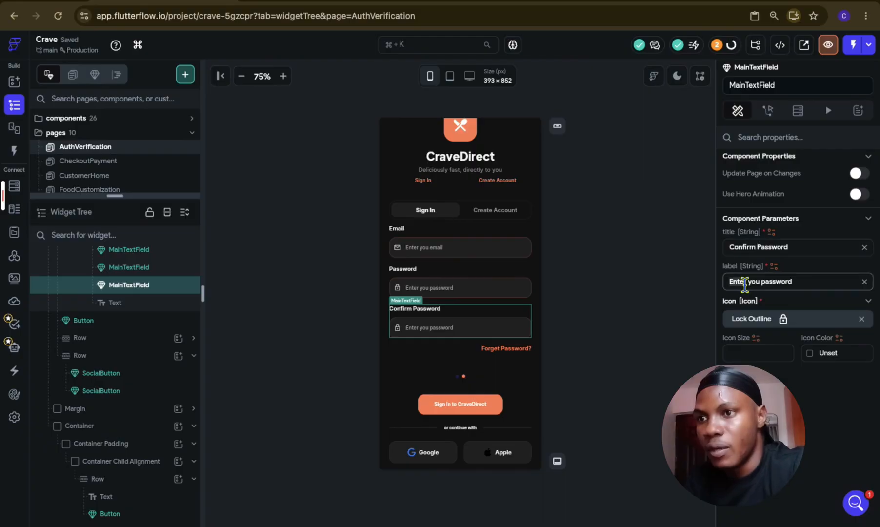
pyautogui.click(490, 346)
pyautogui.click(490, 346)
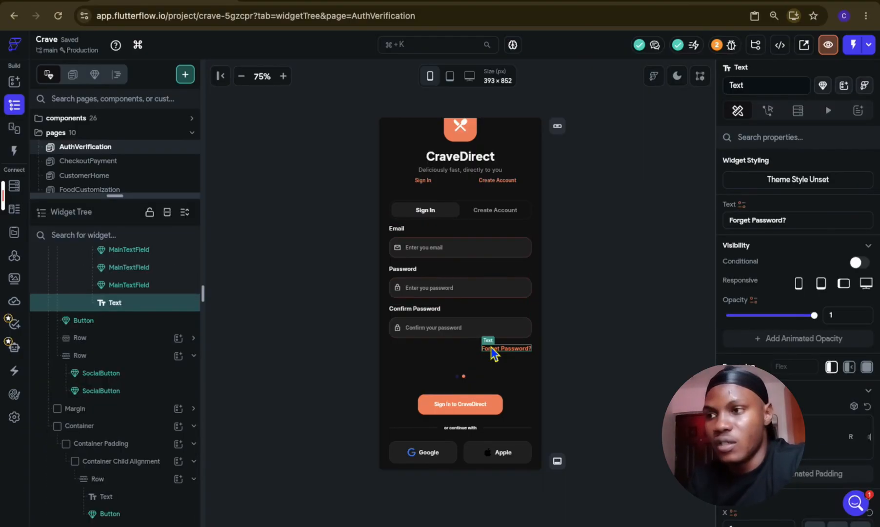
pyautogui.press('Delete')
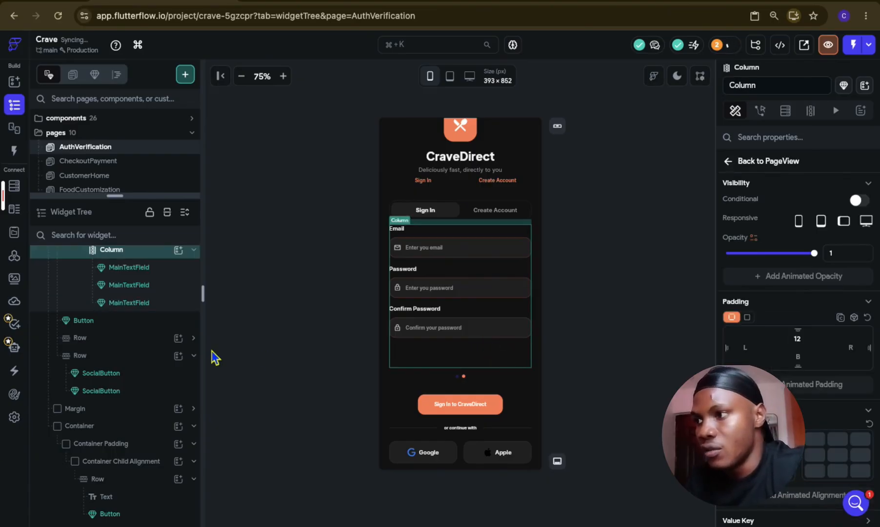
# Step: Set the height of the PageView holding both forms to 300 px
pyautogui.scroll(-5, 815, 368)
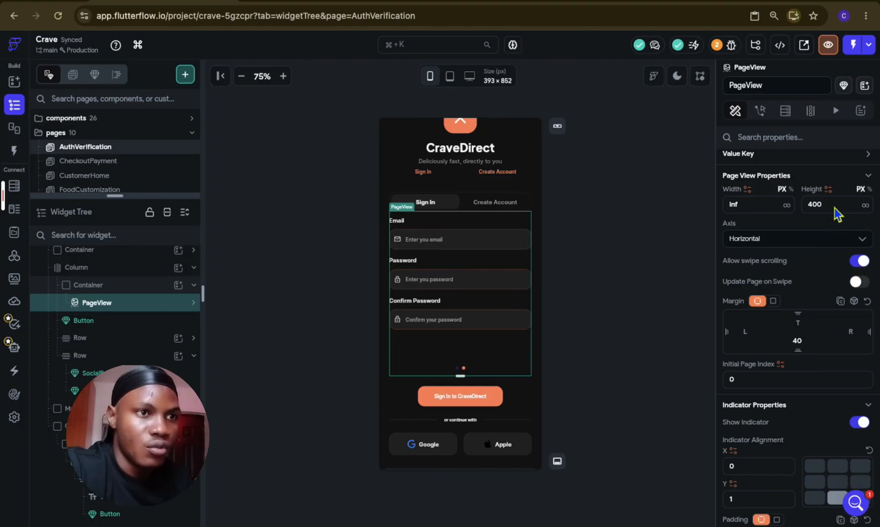
pyautogui.click(193, 302)
pyautogui.click(143, 320)
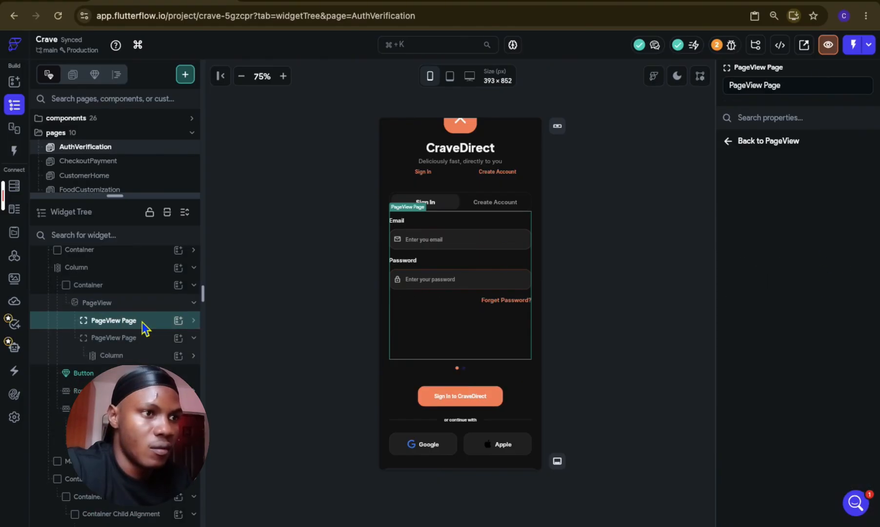
pyautogui.click(144, 338)
pyautogui.click(146, 303)
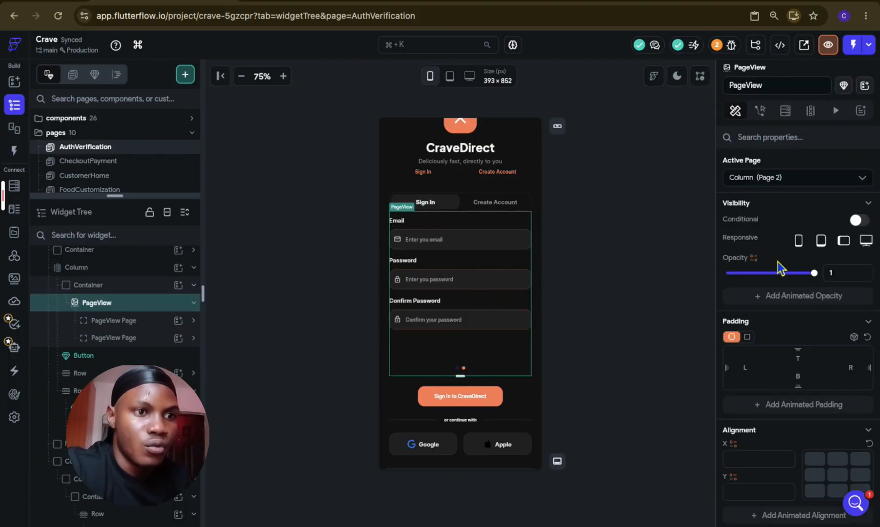
pyautogui.scroll(-10, 778, 267)
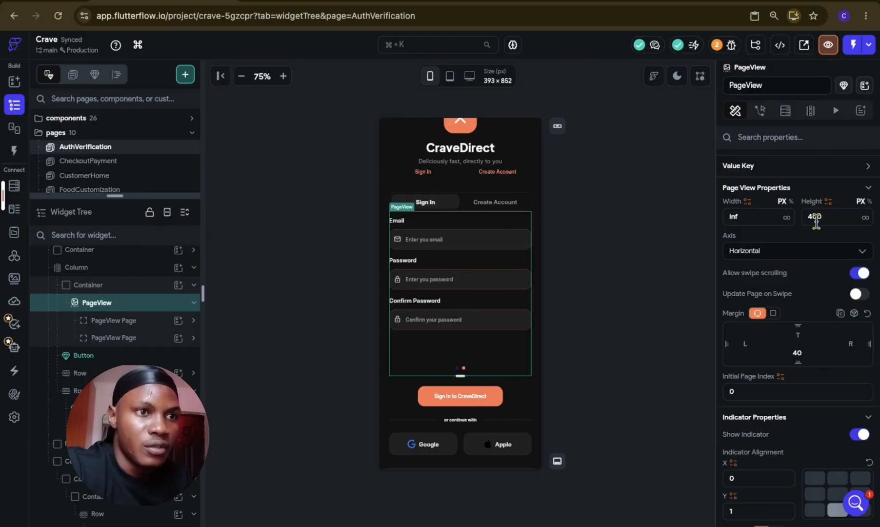
pyautogui.click(808, 218)
pyautogui.write('3')
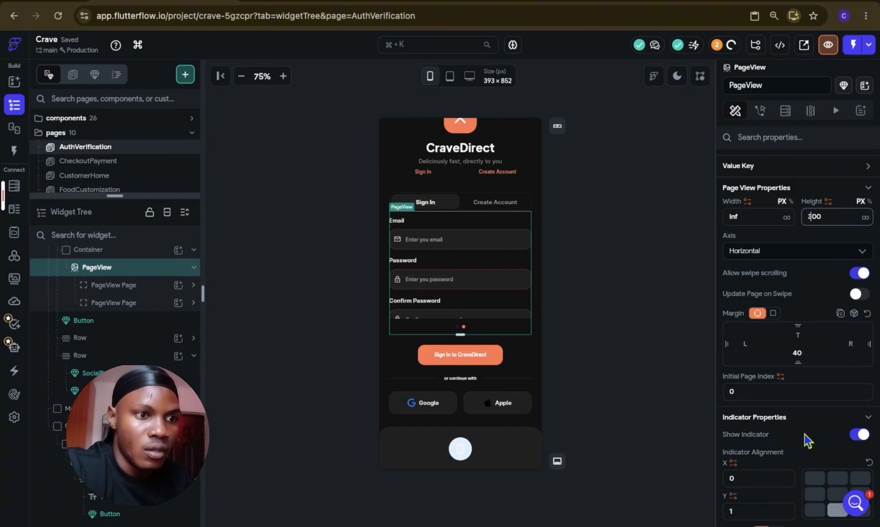
# Step: Turn off the PageView's page indicator and re-enter its height as 300 px
pyautogui.click(862, 435)
pyautogui.scroll(4, 845, 300)
pyautogui.click(816, 420)
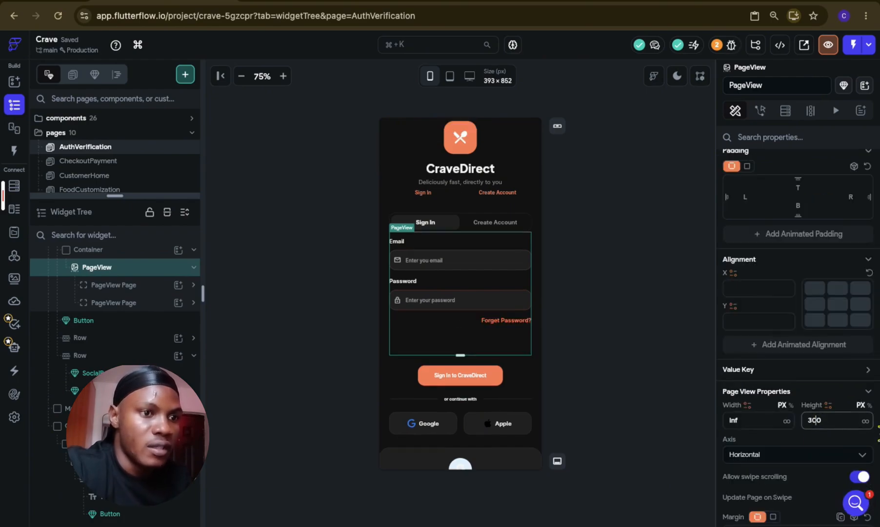
pyautogui.press('BackSpace')
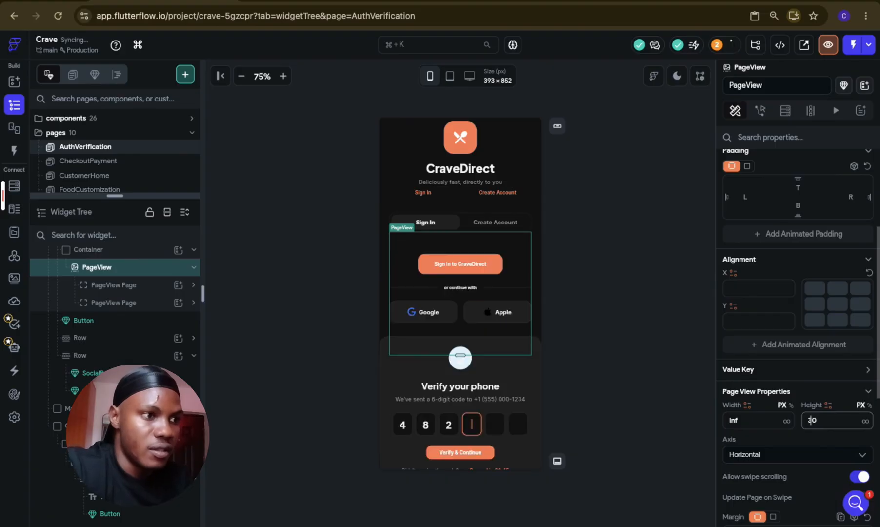
pyautogui.write('3')
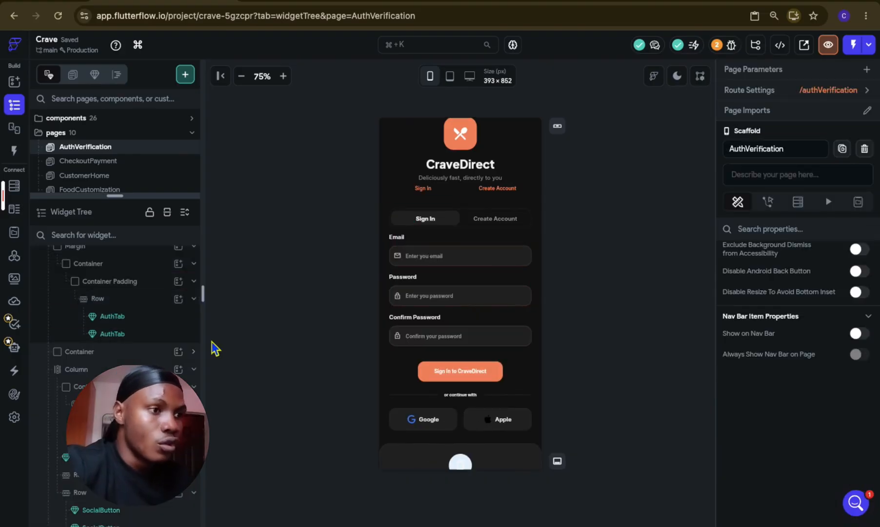
# Step: Delete the old Sign In/Create Account tab row, including its Margin and both AuthTab components
pyautogui.scroll(2, 64, 288)
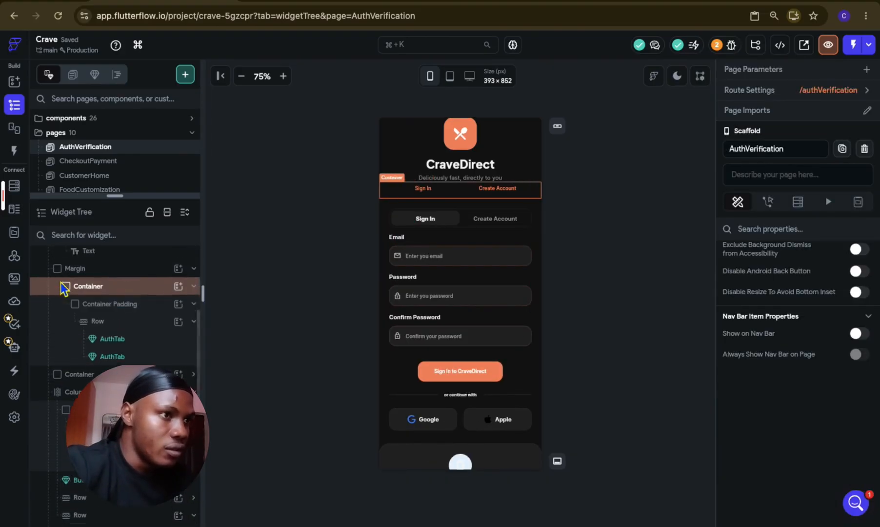
pyautogui.click(46, 293)
pyautogui.press('Delete')
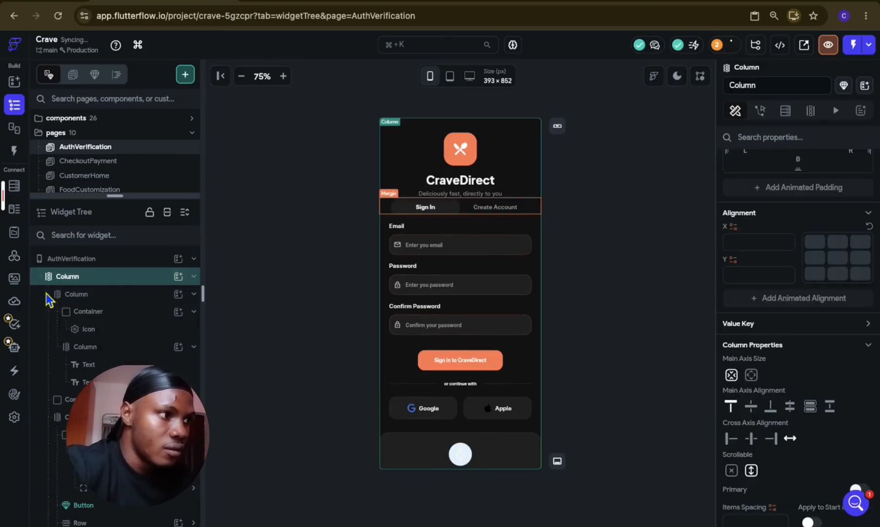
# Step: Apply uniform padding on all sides of the Container holding the remaining Sign In/Create Account tab bar
pyautogui.click(51, 311)
pyautogui.click(49, 299)
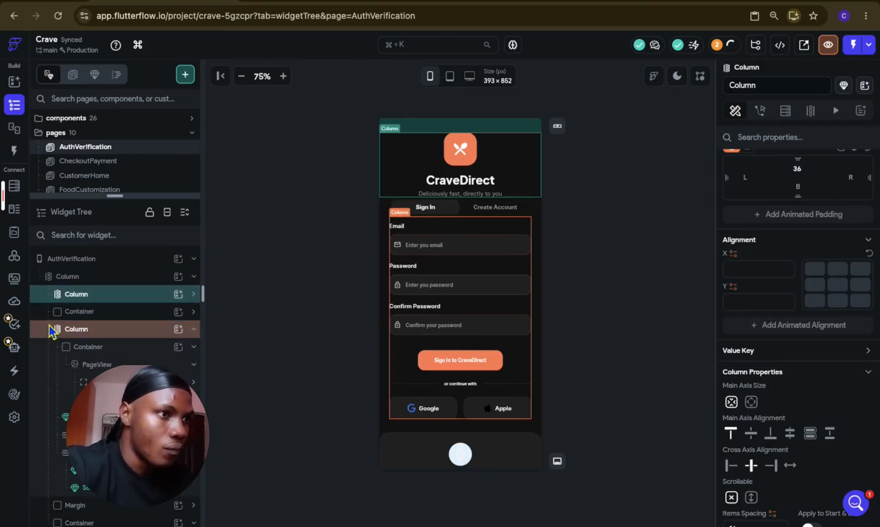
pyautogui.click(53, 313)
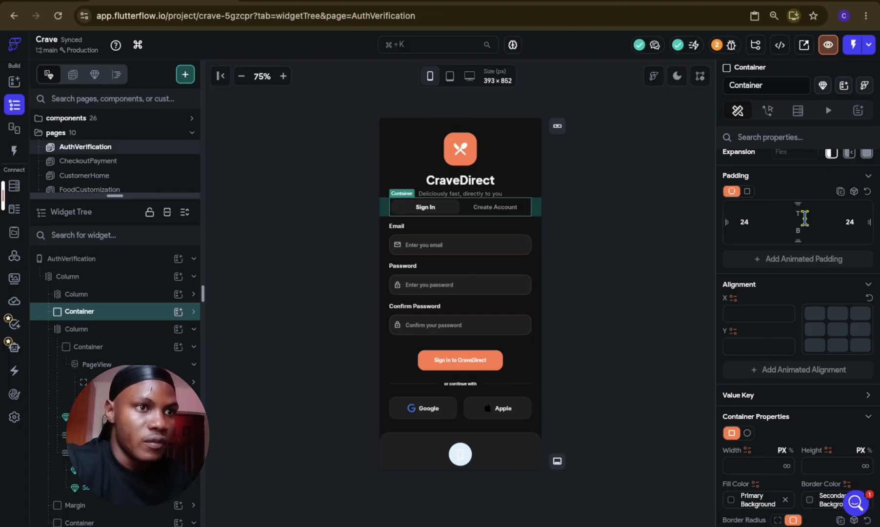
pyautogui.click(750, 192)
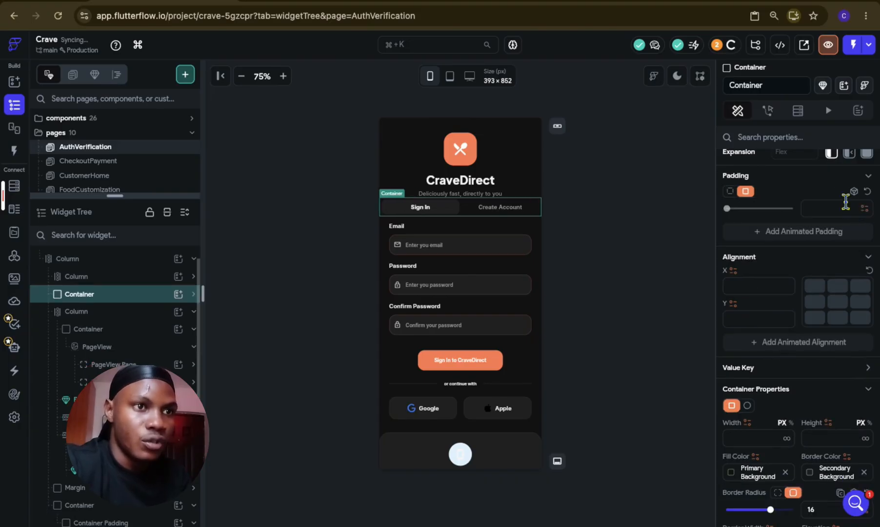
pyautogui.click(846, 209)
pyautogui.click(669, 272)
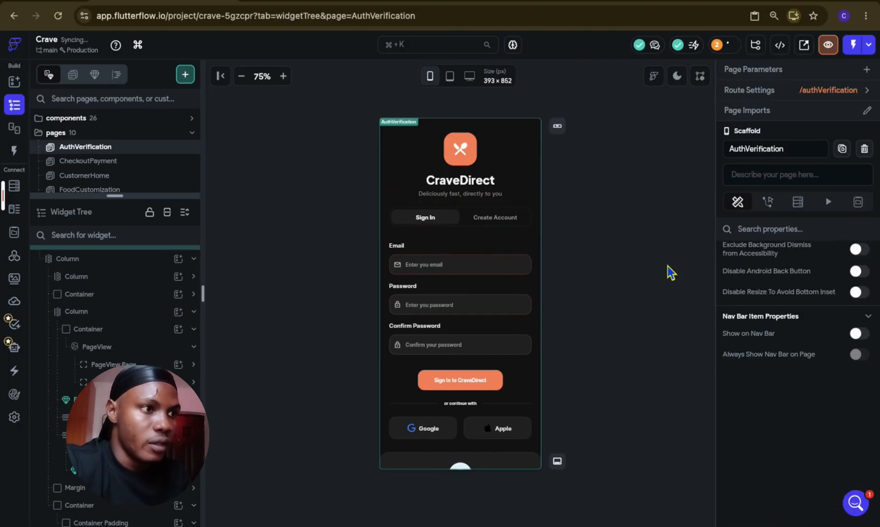
# Step: Open the OnboardingSplash page and copy its full-width orange Button
pyautogui.click(119, 330)
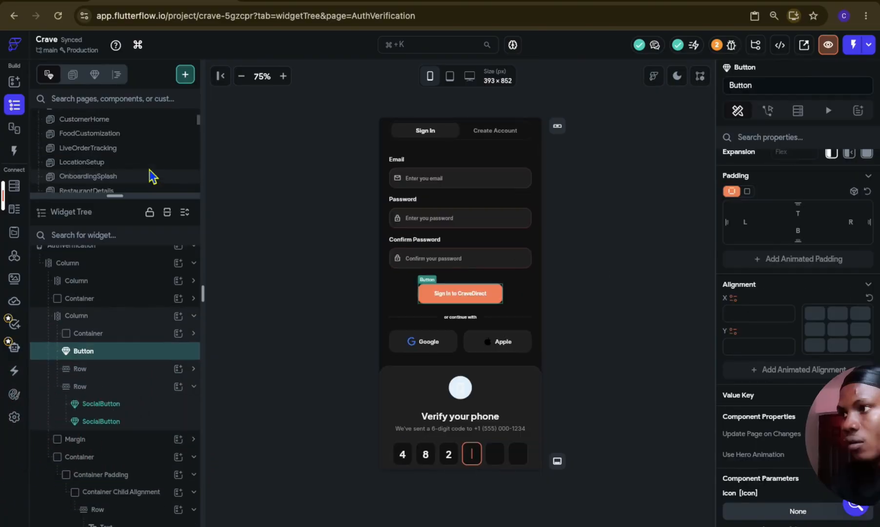
pyautogui.scroll(3, 152, 177)
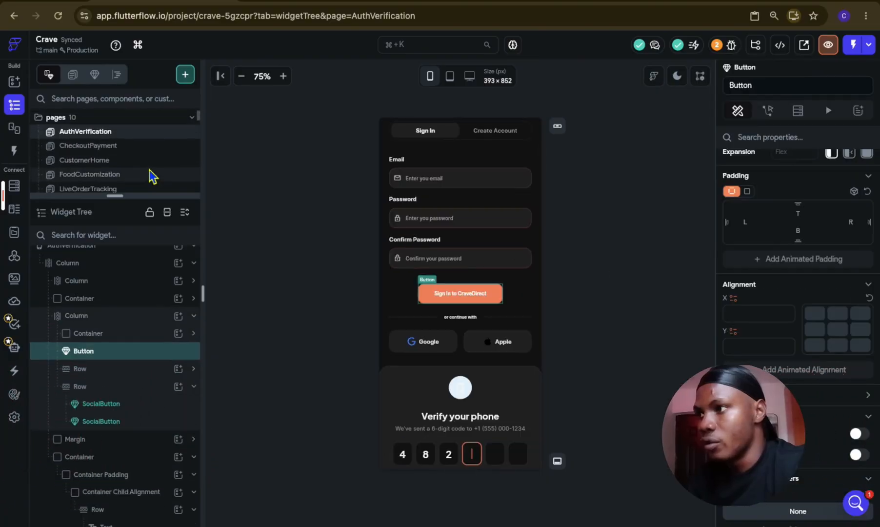
pyautogui.scroll(-2, 152, 176)
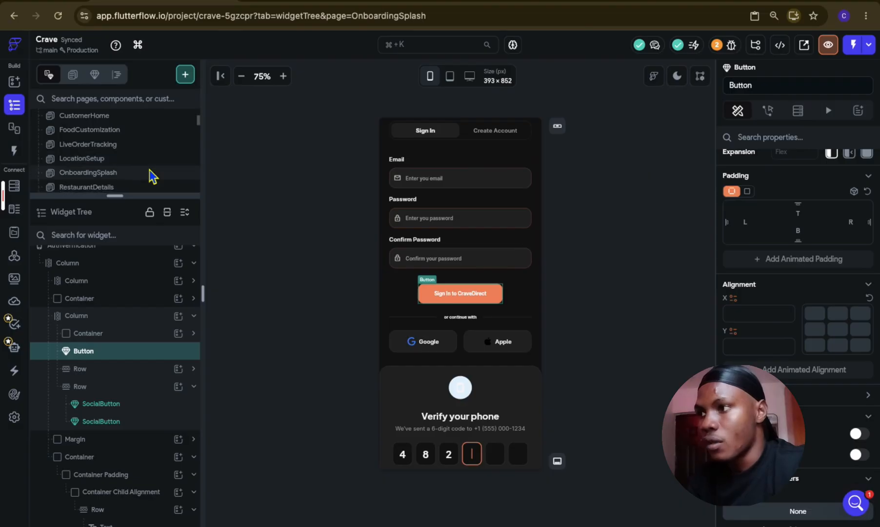
pyautogui.click(150, 172)
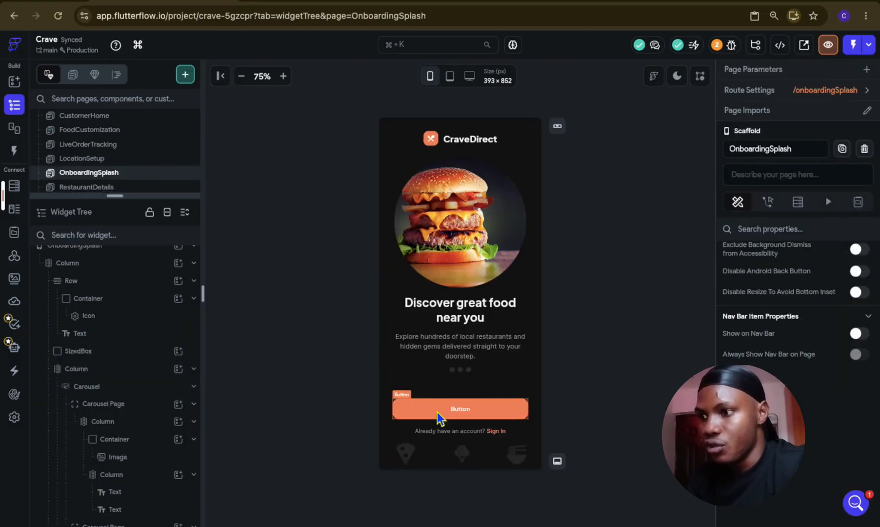
pyautogui.click(440, 418)
pyautogui.hotkey('ctrl', 'c')
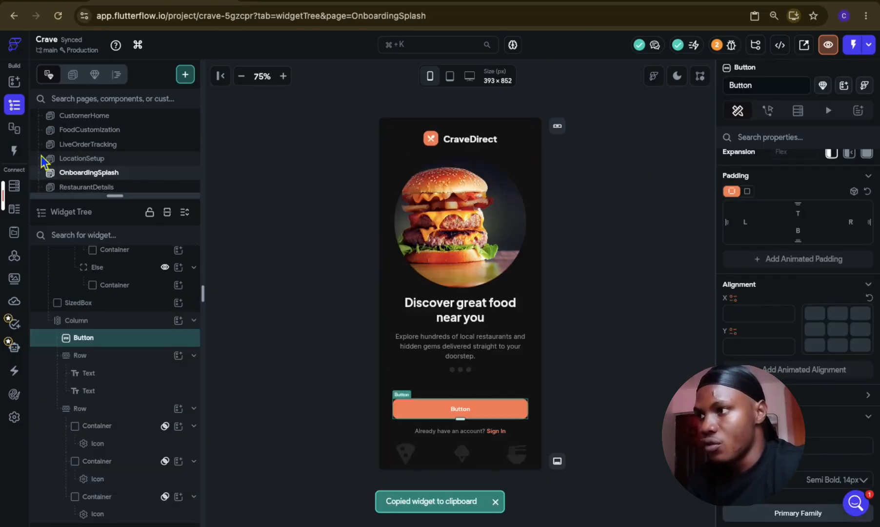
# Step: Paste the copied Button into the form section's Column on the AuthVerification page and set its text to "Sign In to CraveDirect"
pyautogui.scroll(4, 101, 156)
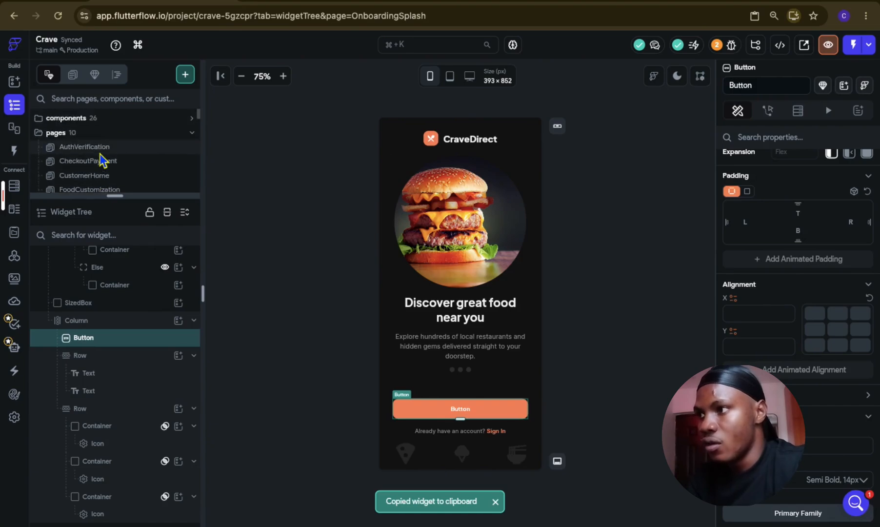
pyautogui.click(97, 147)
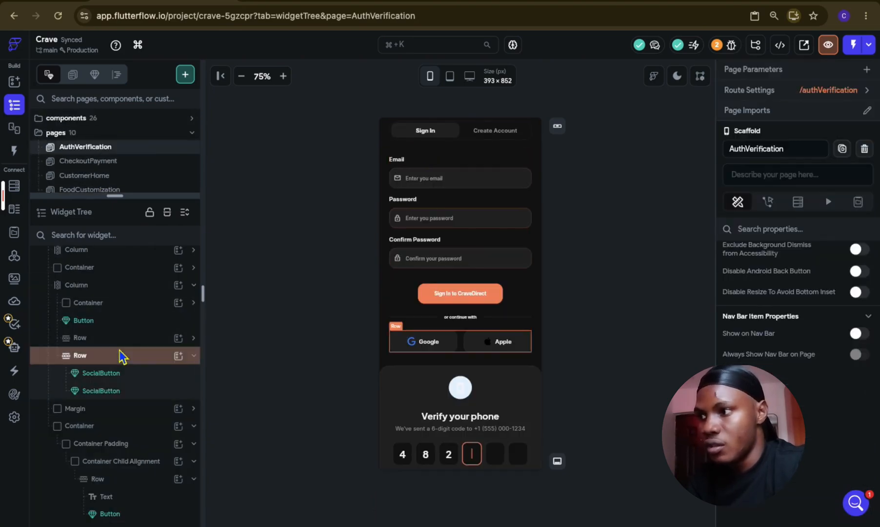
pyautogui.click(116, 286)
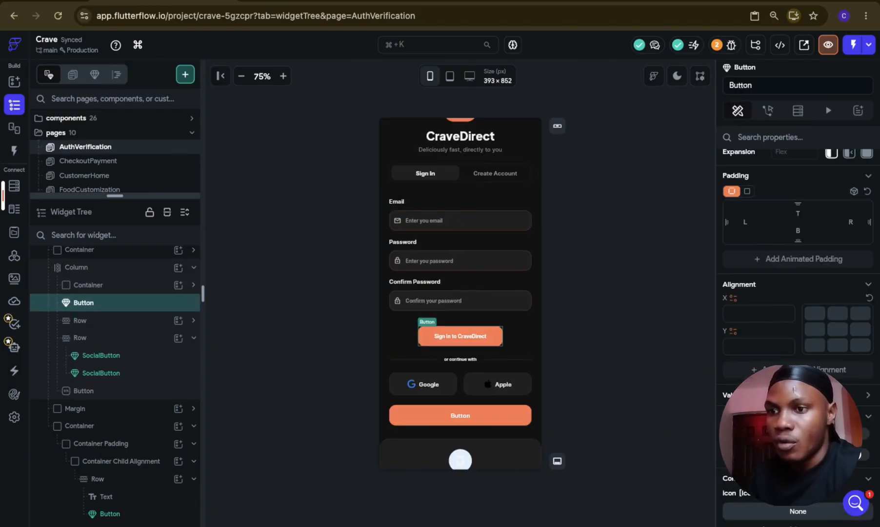
pyautogui.scroll(-4, 769, 394)
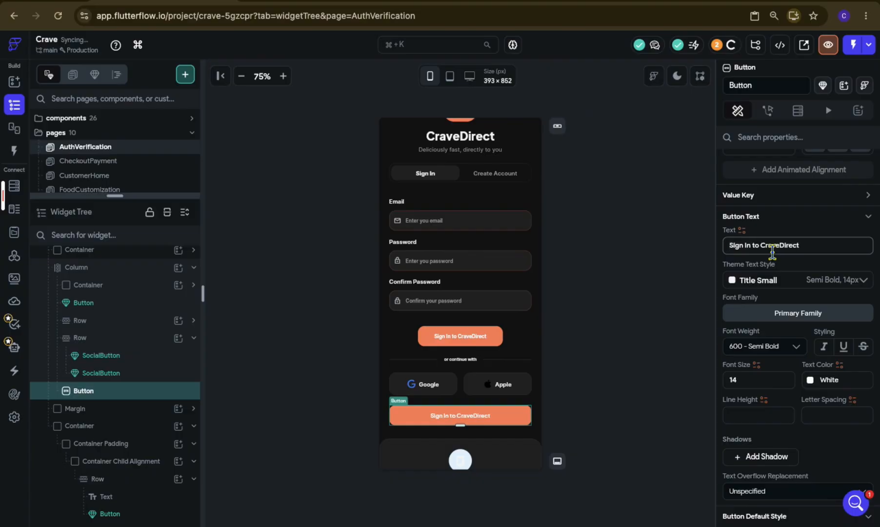
# Step: Move the full-width "Sign In to CraveDirect" Button into the Column on the first PageView Page, below "Forget Password?"
pyautogui.scroll(1, 492, 374)
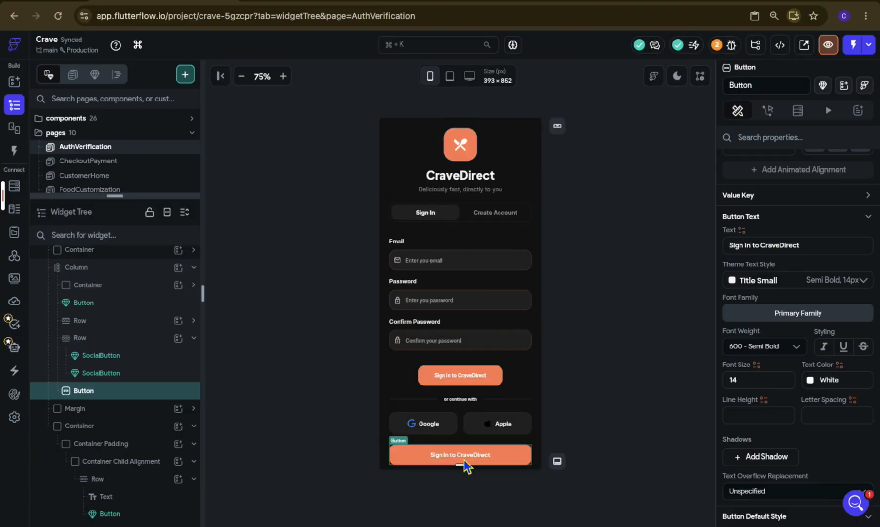
pyautogui.press('super+x')
pyautogui.click(144, 332)
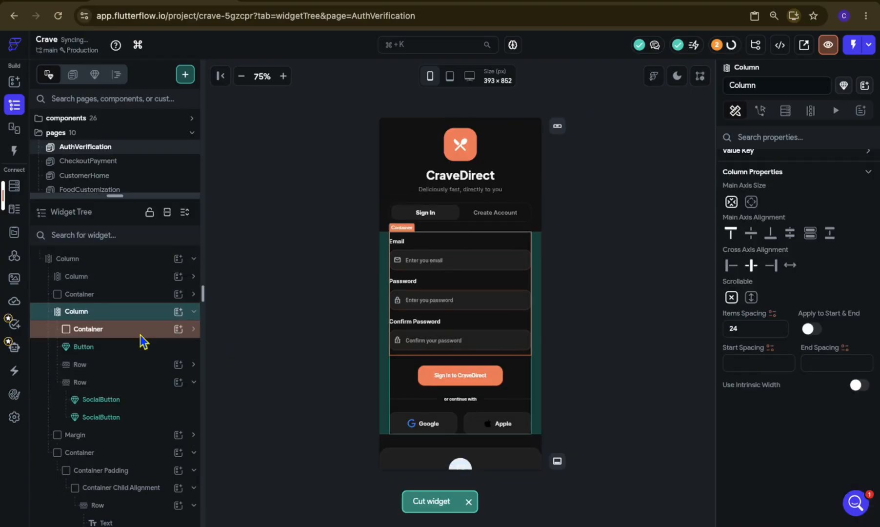
pyautogui.click(149, 369)
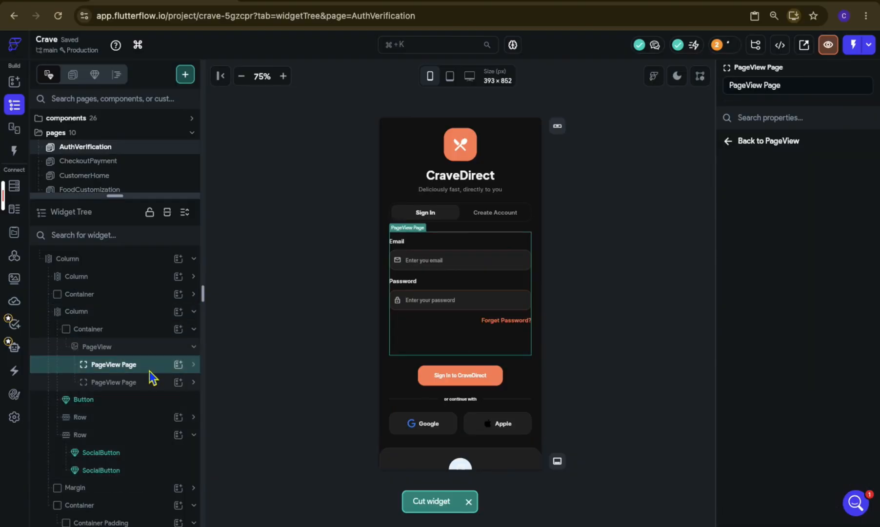
pyautogui.click(463, 346)
pyautogui.hotkey('ctrl', 'v')
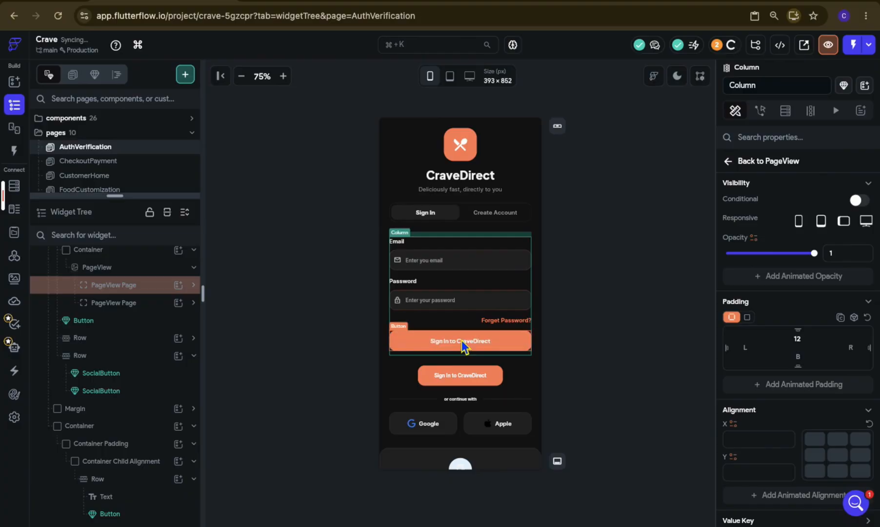
# Step: Delete the old, narrower "Sign In to CraveDirect" Button component beneath the PageView
pyautogui.click(579, 366)
pyautogui.click(142, 361)
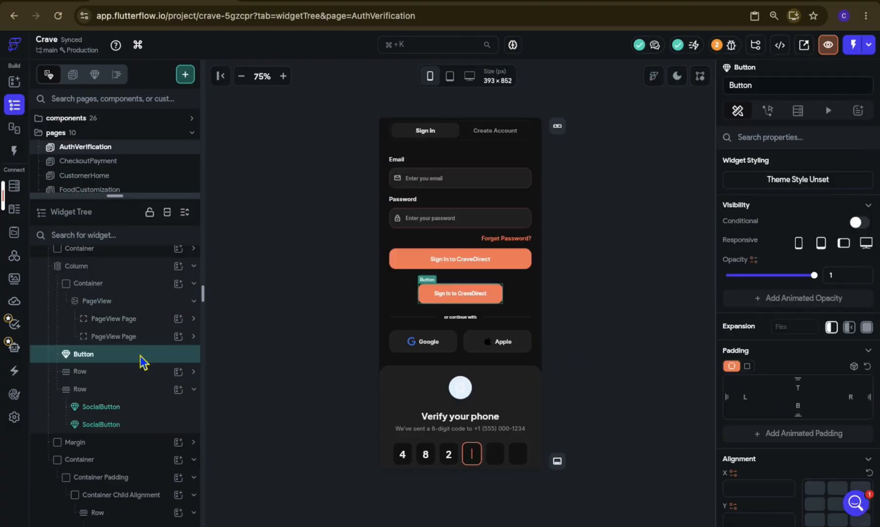
pyautogui.press('Delete')
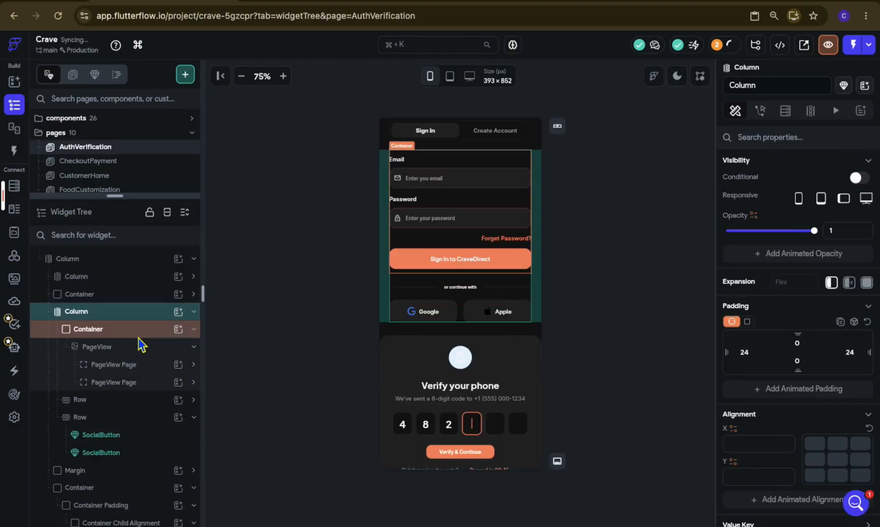
pyautogui.click(124, 349)
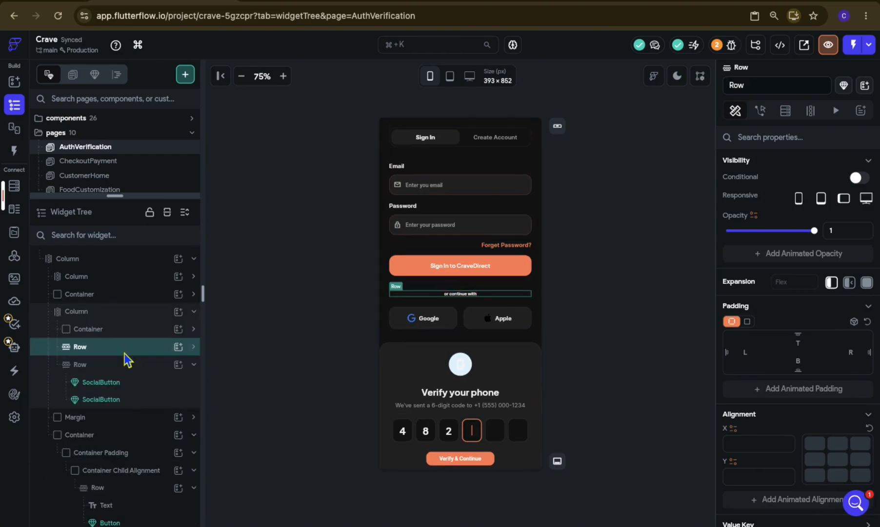
pyautogui.click(139, 387)
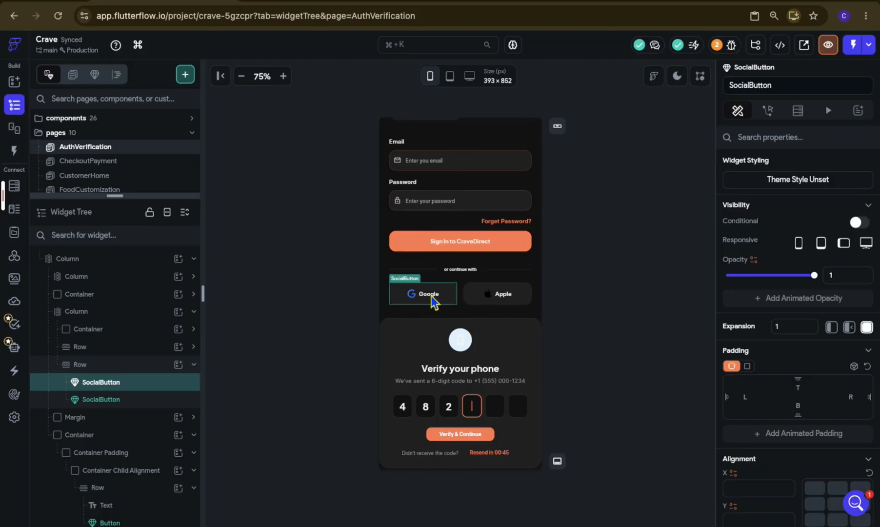
pyautogui.scroll(-2, 450, 375)
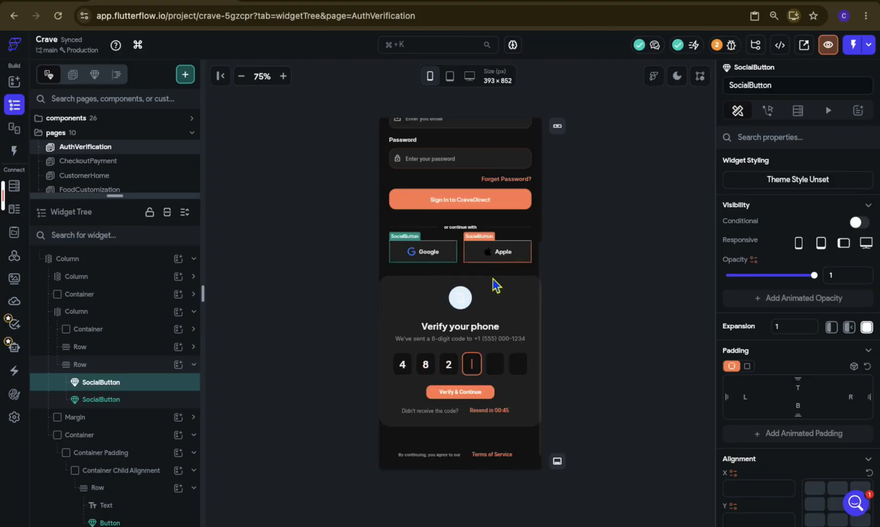
pyautogui.scroll(6, 487, 284)
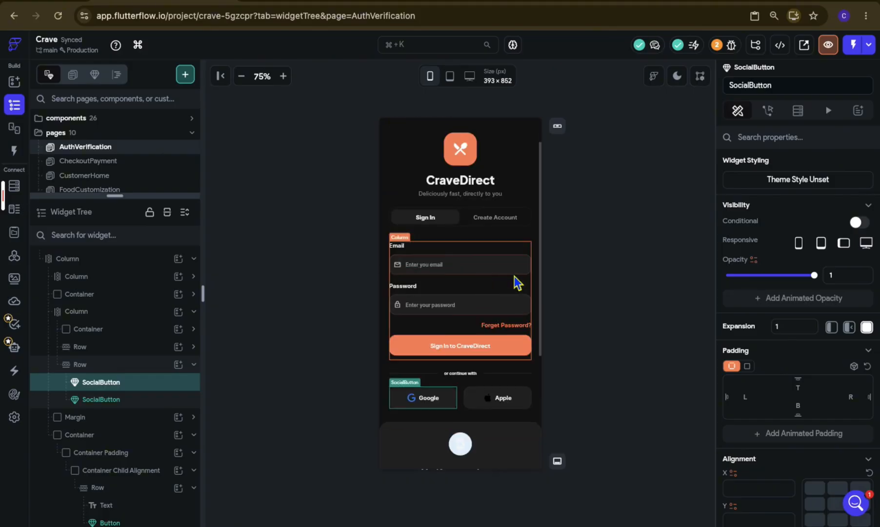
pyautogui.click(590, 282)
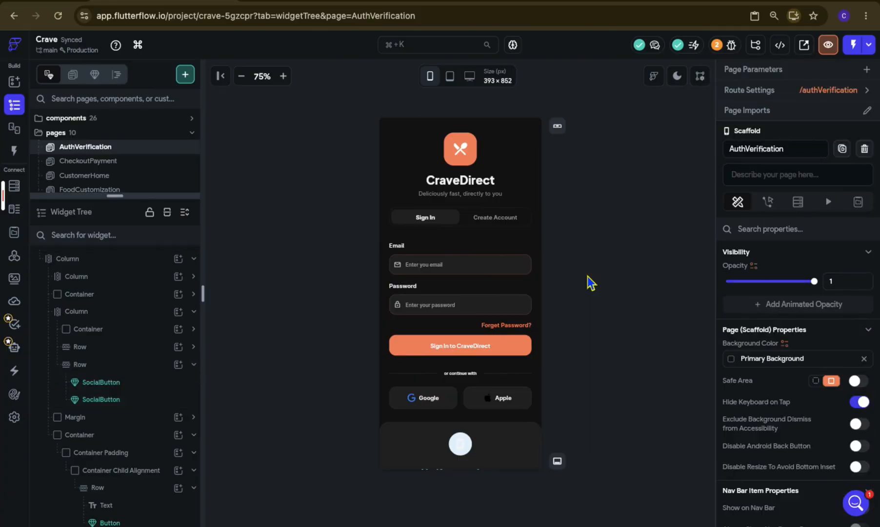